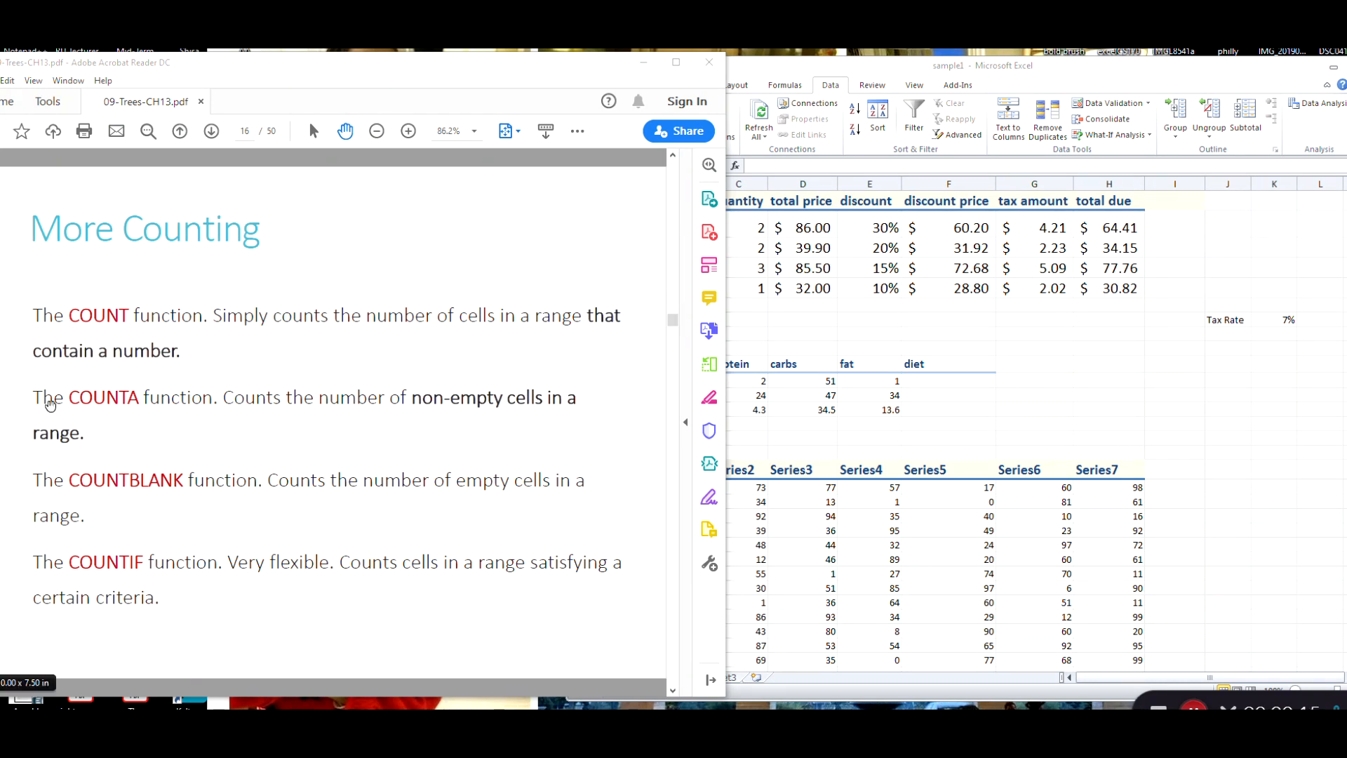
# Switch to the Excel workbook and enter the formula =RAND()*100 in cell B36, below the Period table.
pyautogui.click(805, 66)
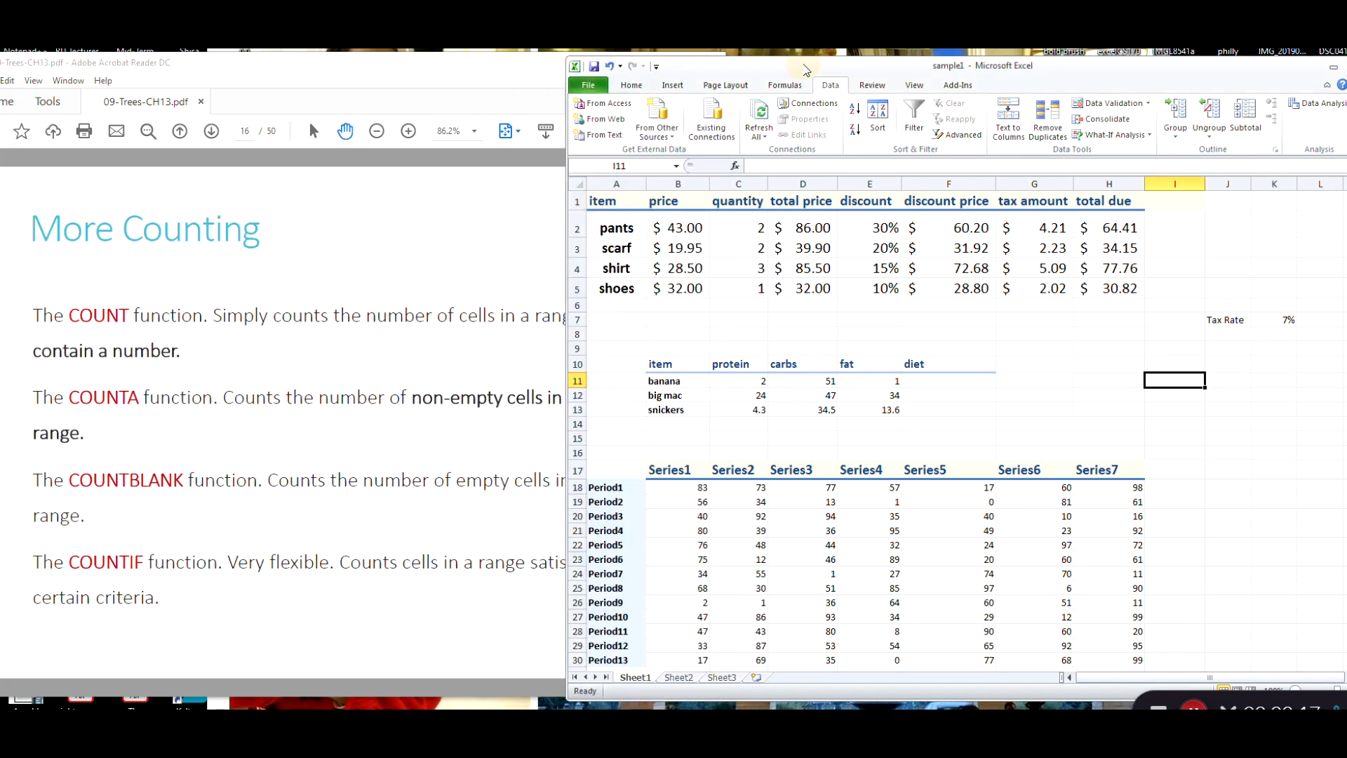
pyautogui.scroll(-1, 753, 427)
pyautogui.scroll(-2, 753, 427)
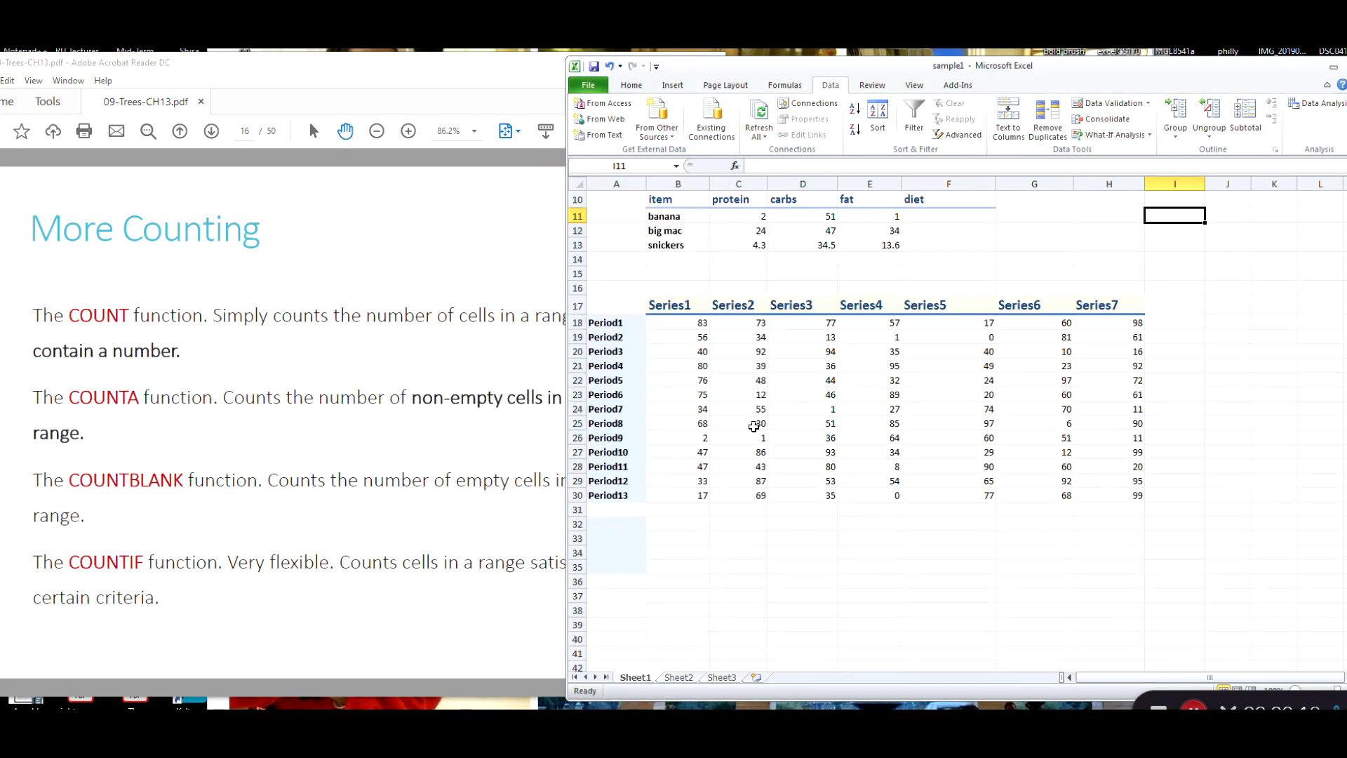
pyautogui.scroll(-2, 752, 427)
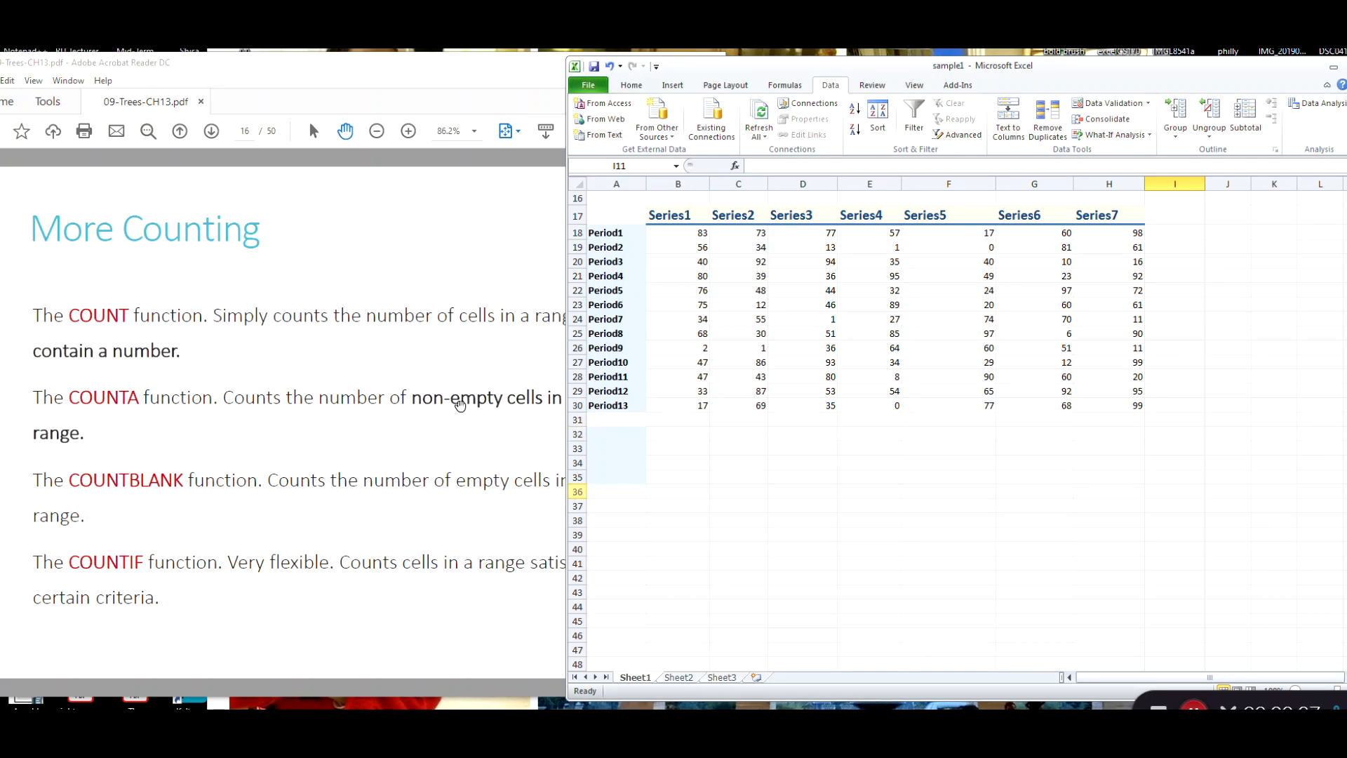
pyautogui.click(441, 284)
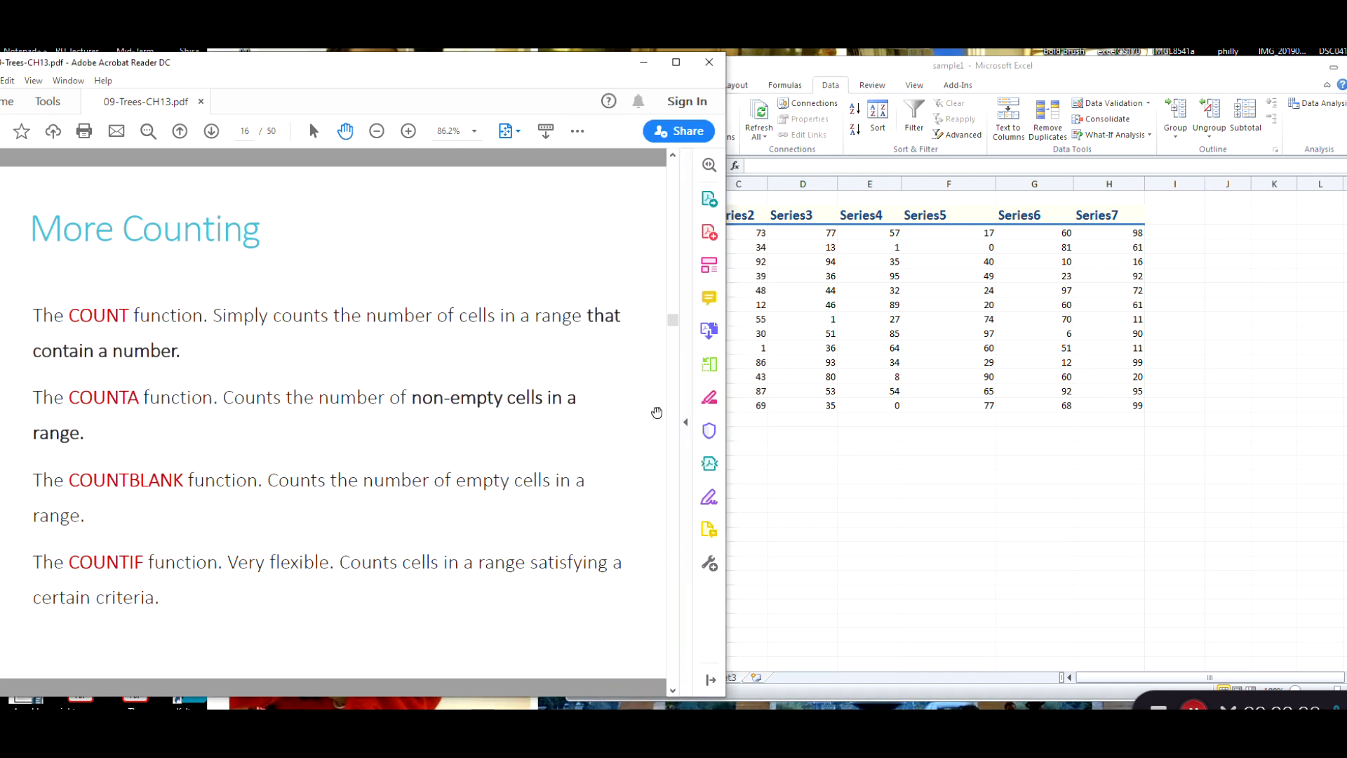
pyautogui.click(933, 477)
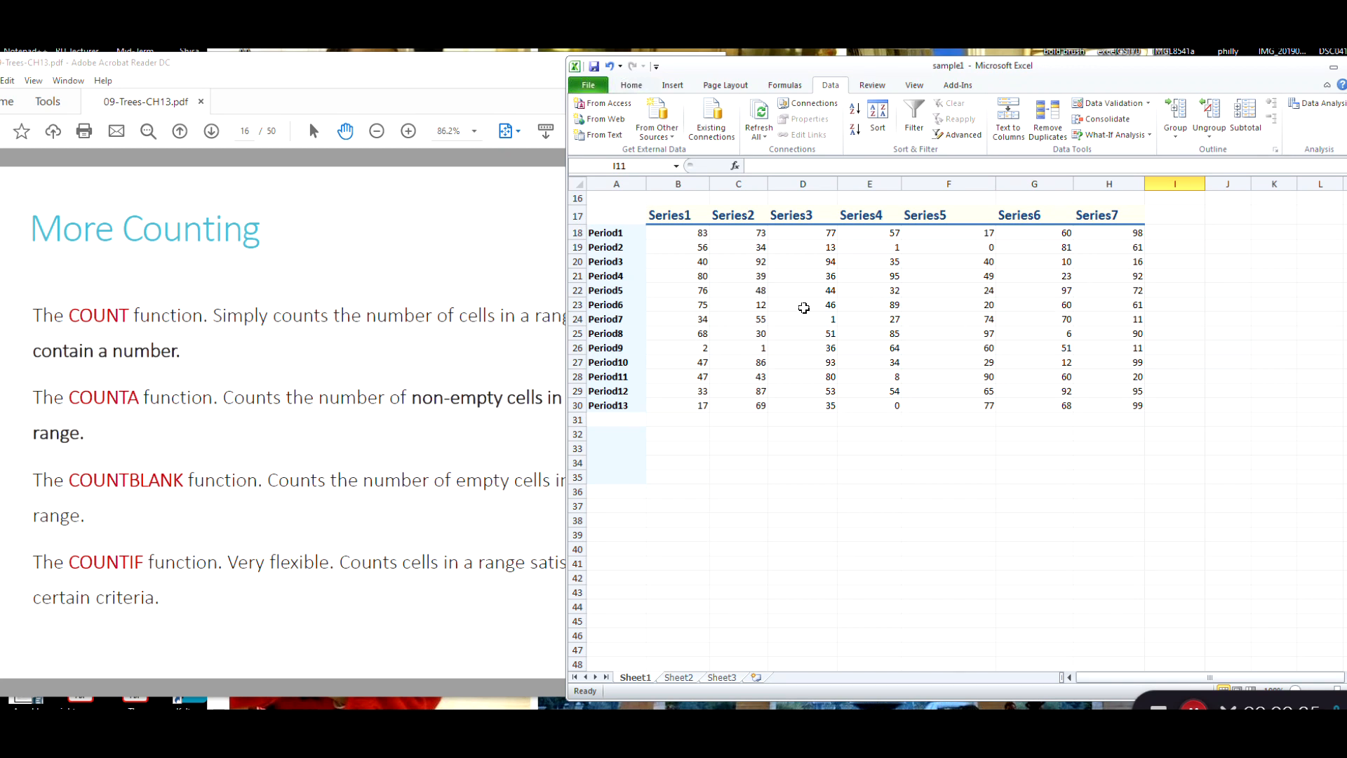
pyautogui.click(695, 494)
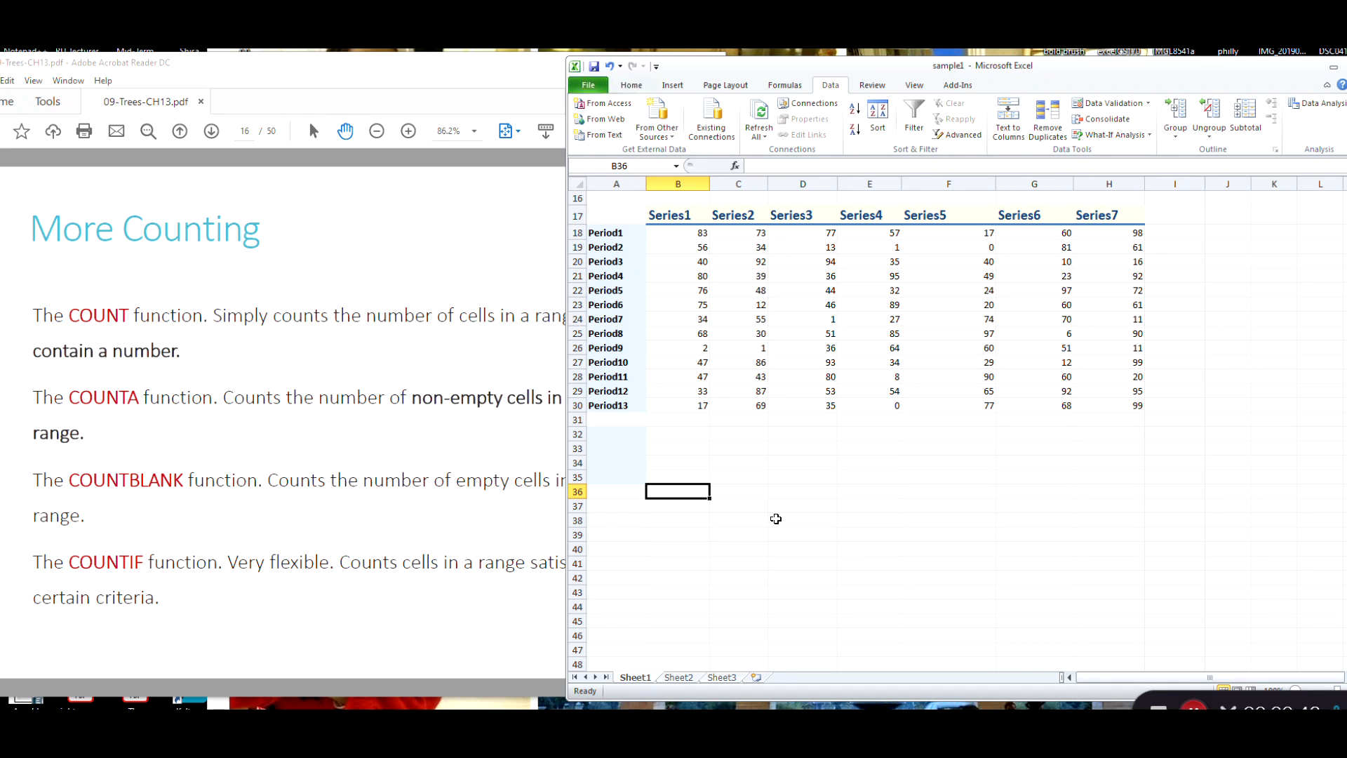
pyautogui.write('=')
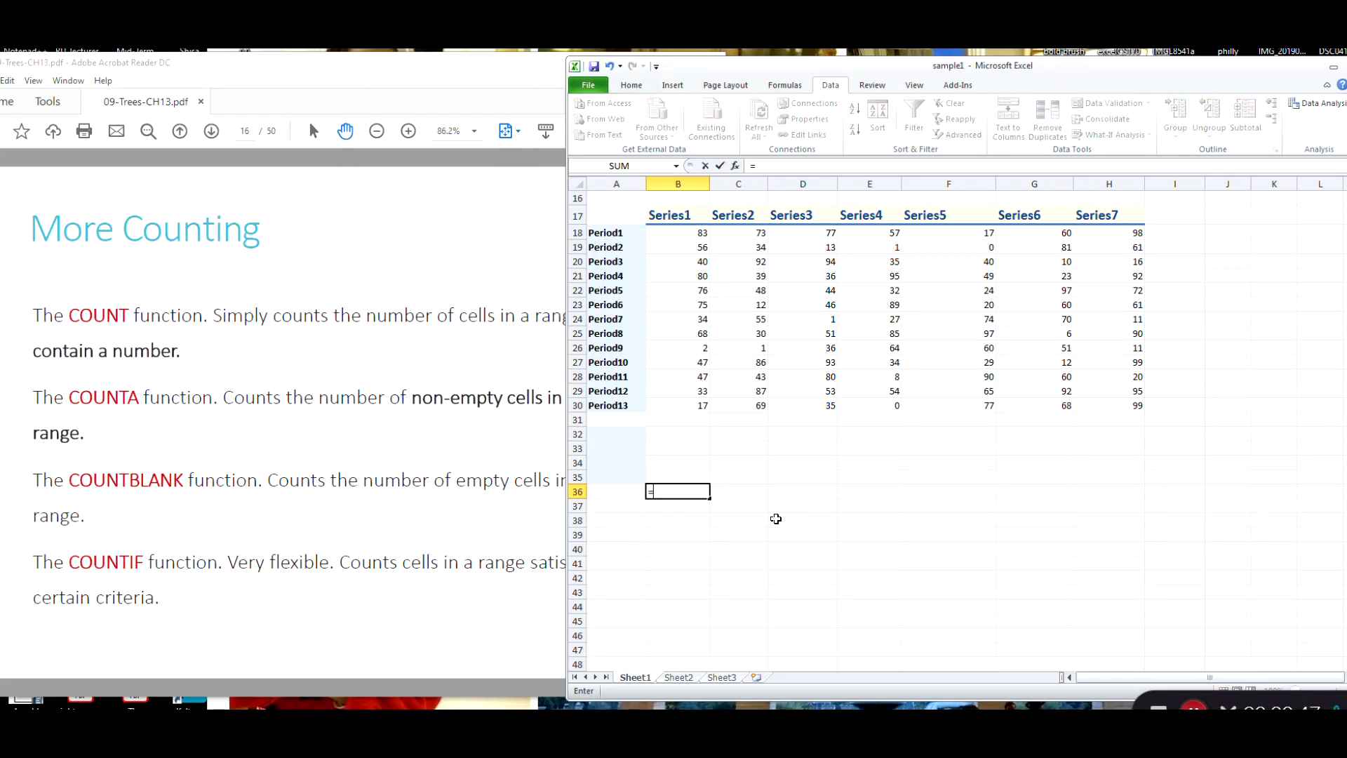
pyautogui.write('rand')
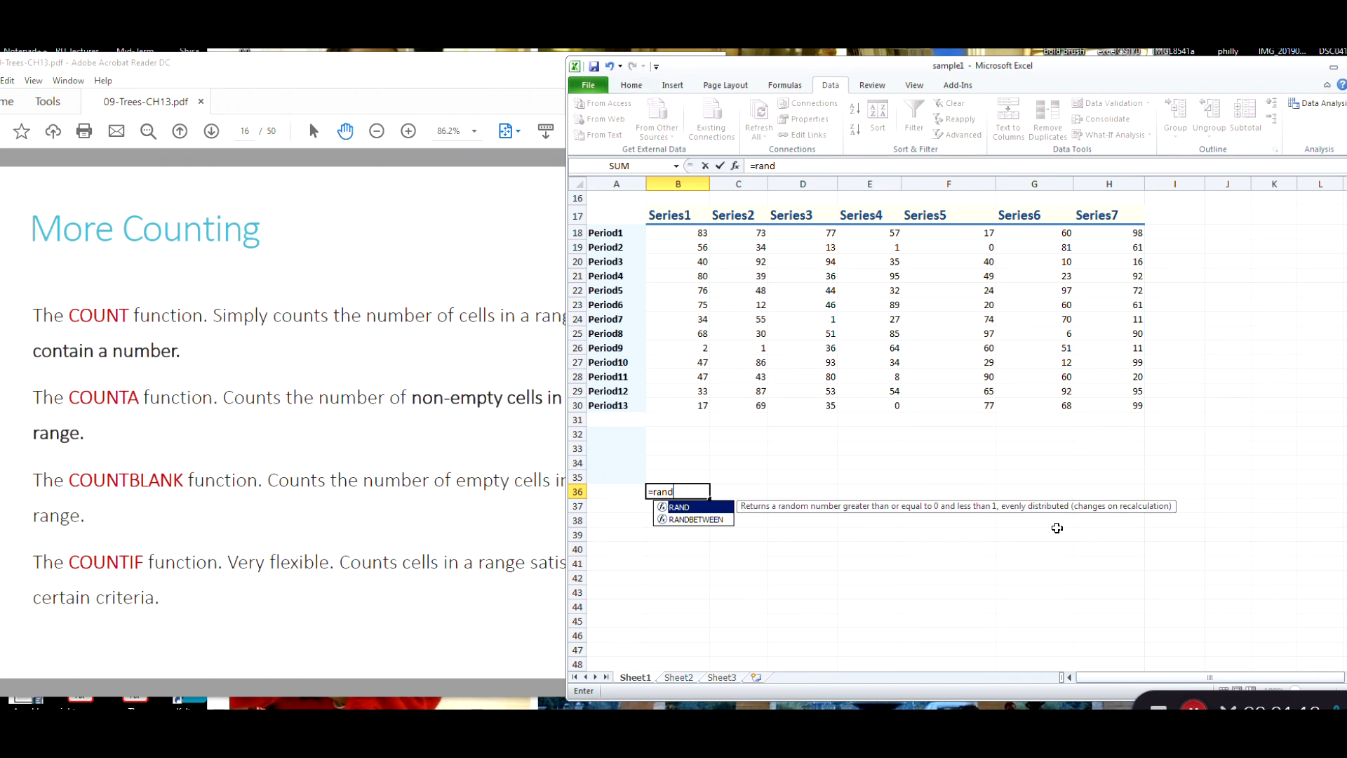
pyautogui.write('()*100')
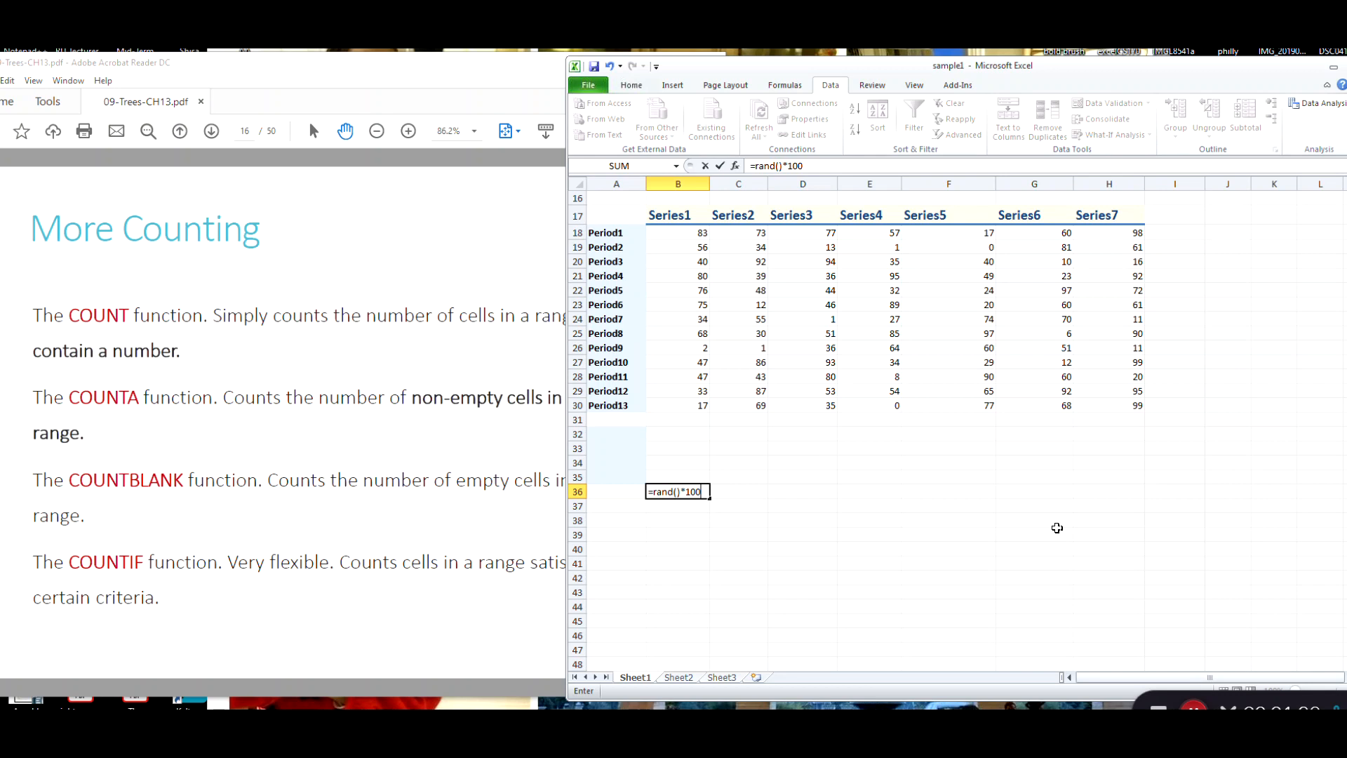
pyautogui.press('Return')
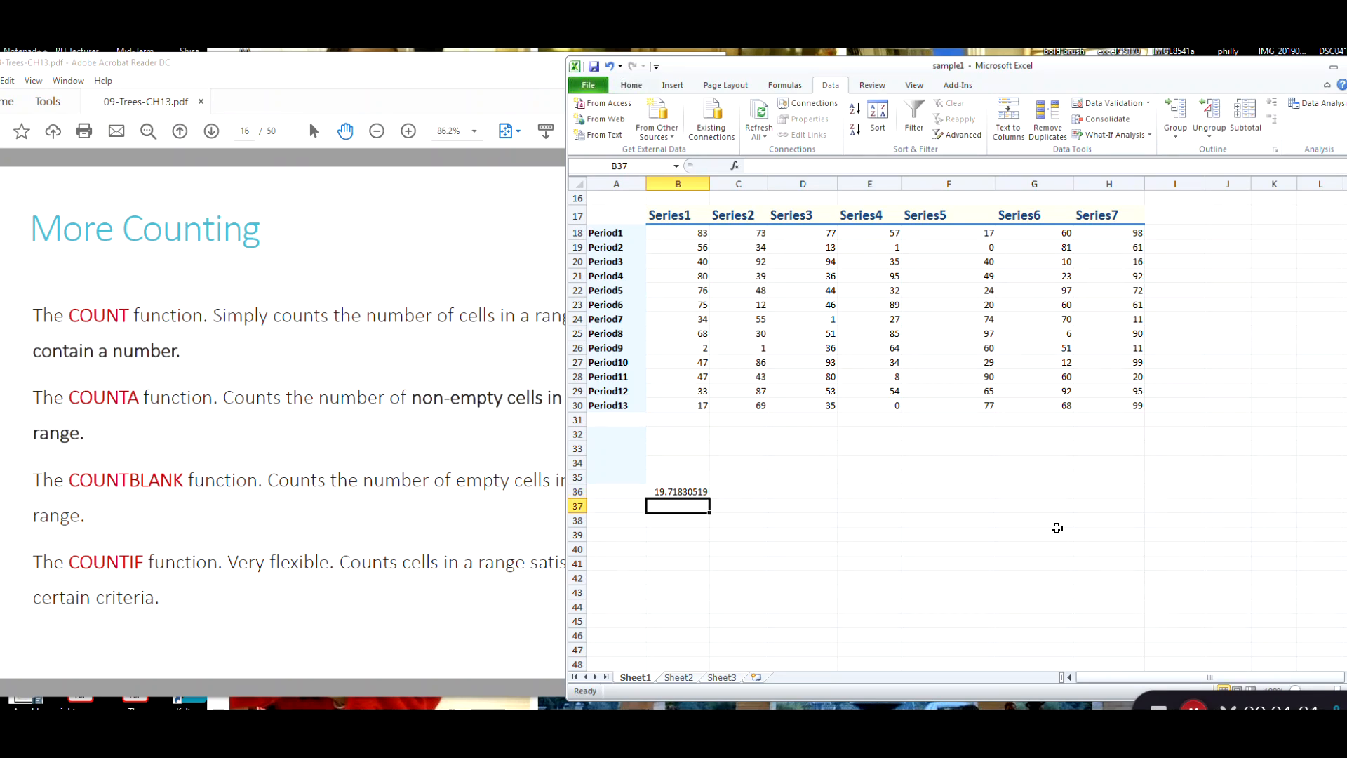
# Fill the random-number formula from B36 down to row 49 and across to column H.
pyautogui.scroll(-2, 926, 519)
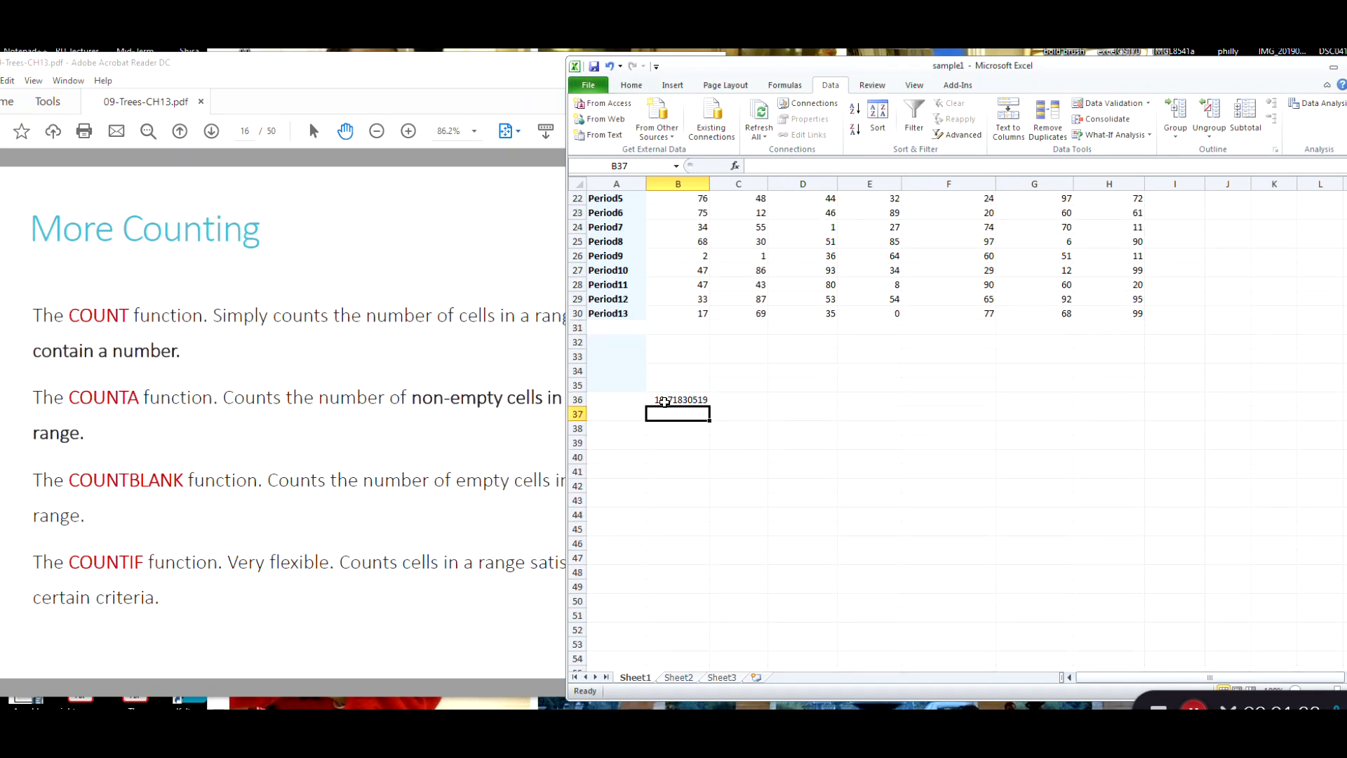
pyautogui.click(663, 402)
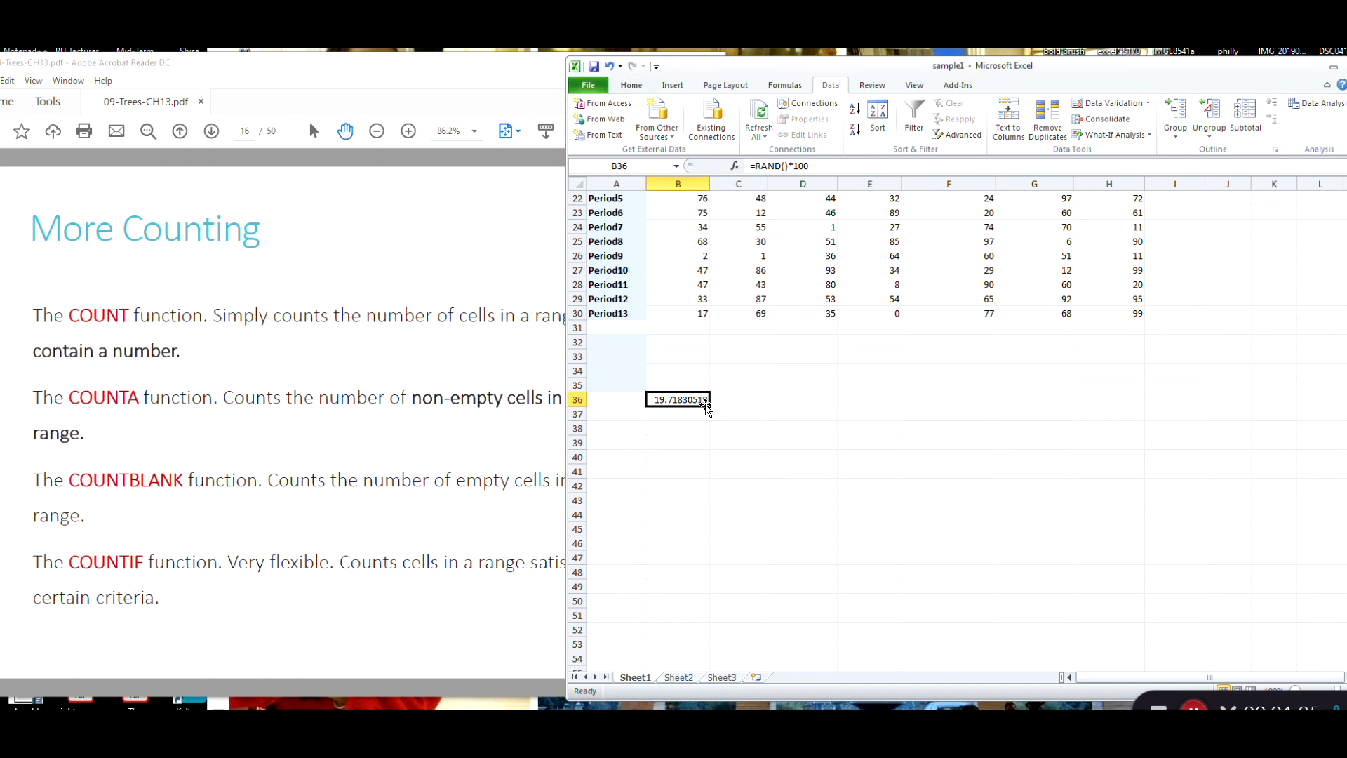
pyautogui.moveTo(707, 405); pyautogui.dragTo(710, 594)
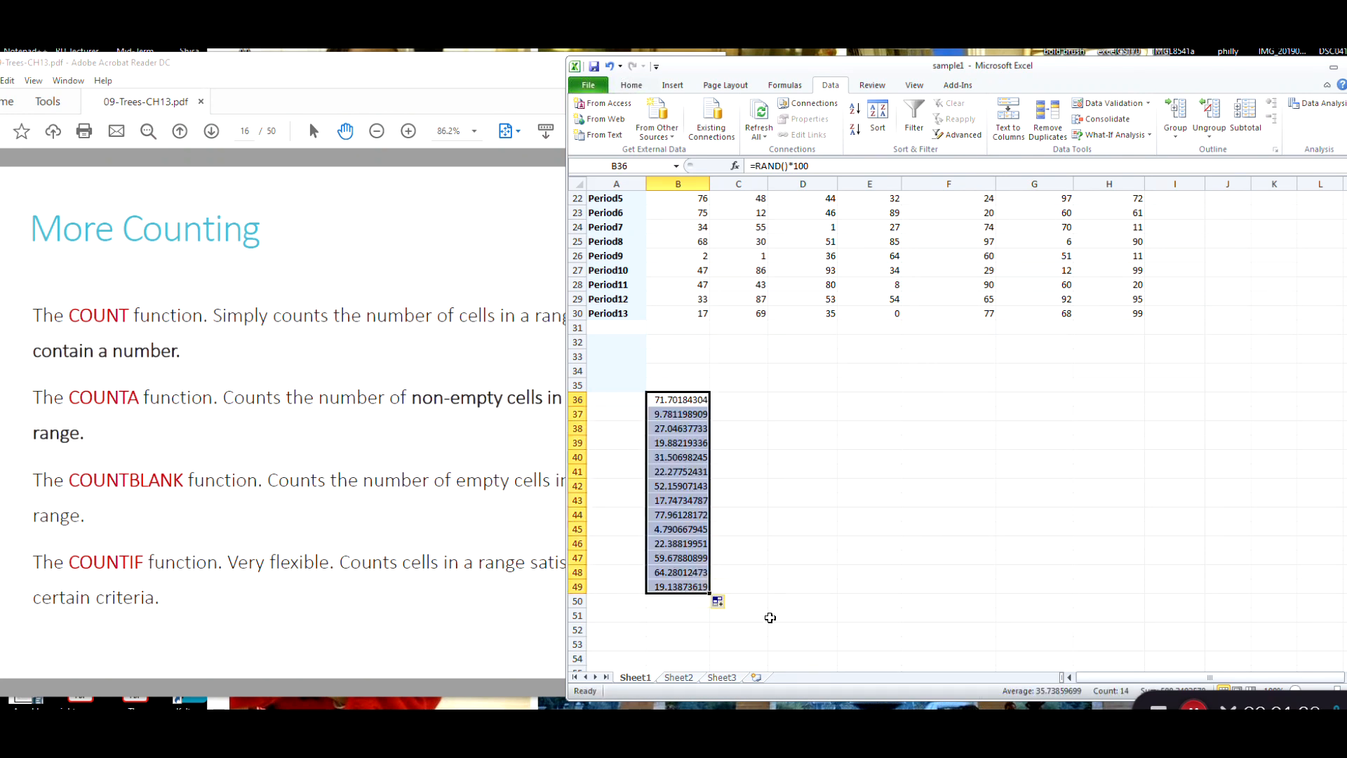
pyautogui.click(759, 572)
pyautogui.moveTo(671, 403); pyautogui.dragTo(1145, 593)
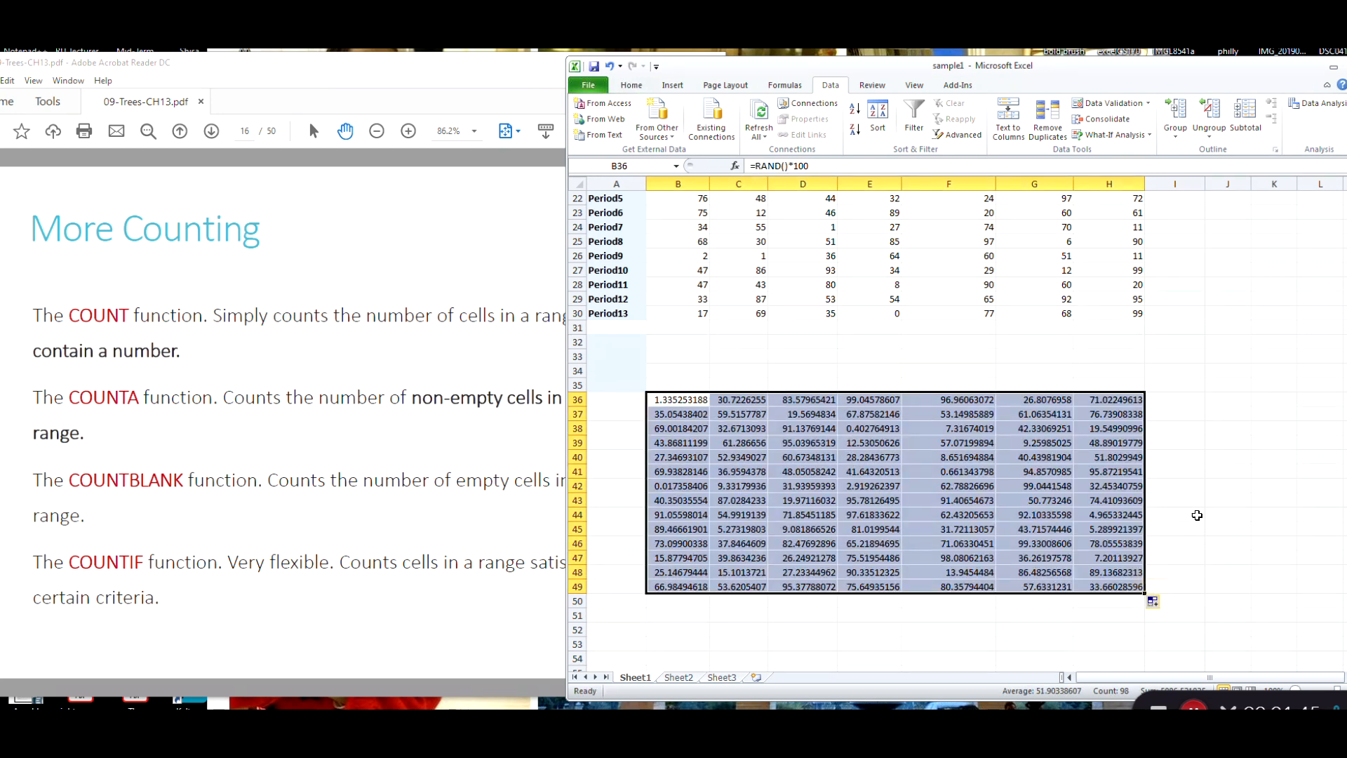
pyautogui.click(1198, 501)
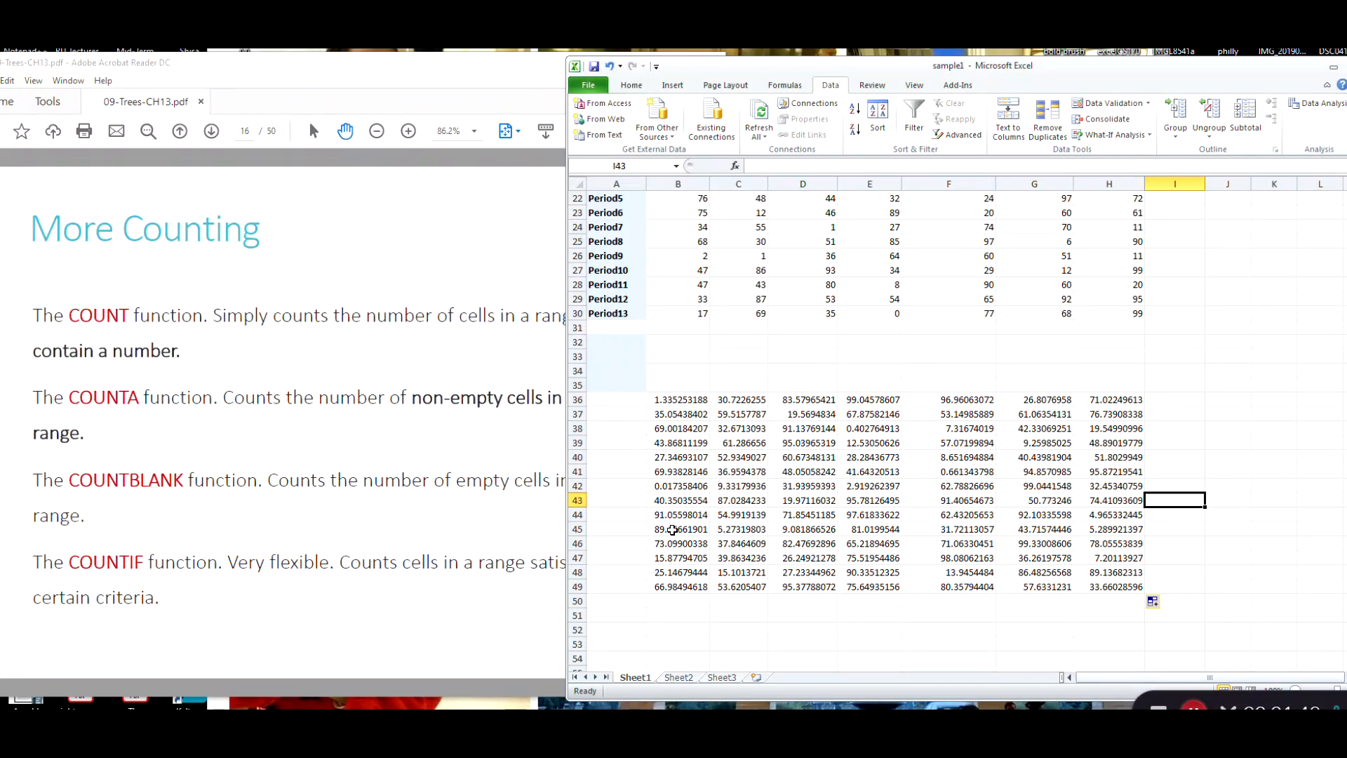
pyautogui.click(683, 429)
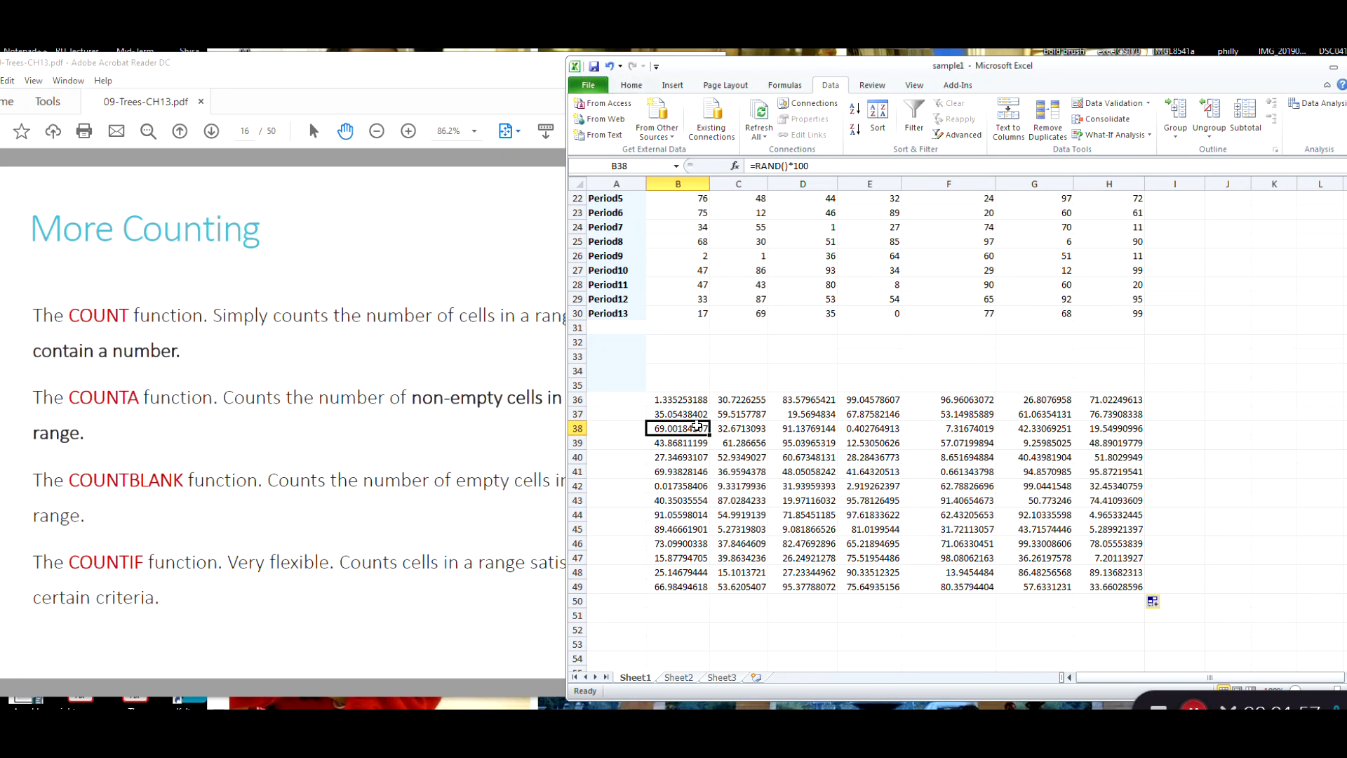
pyautogui.click(1195, 426)
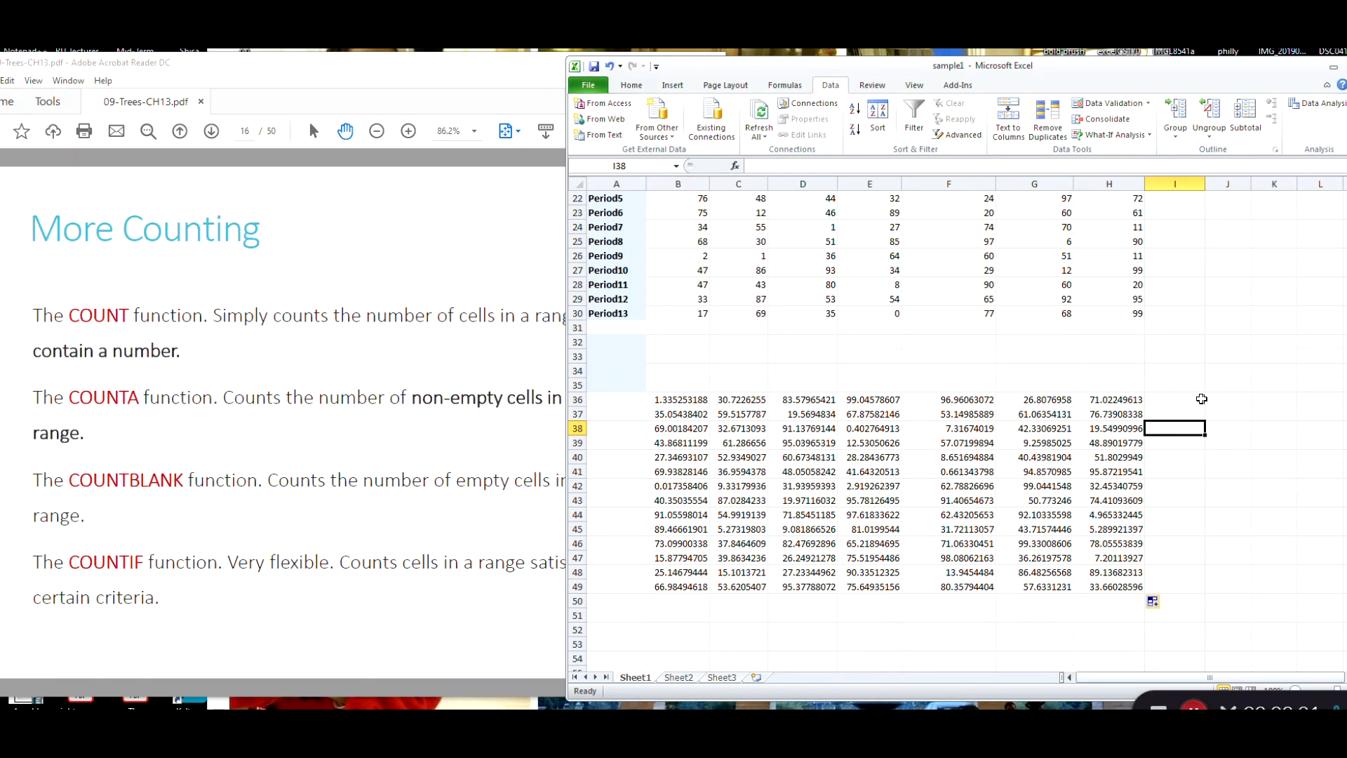
# Copy the random-number block B36:H49 and paste it as values only, starting at cell B51.
pyautogui.scroll(-2, 1201, 398)
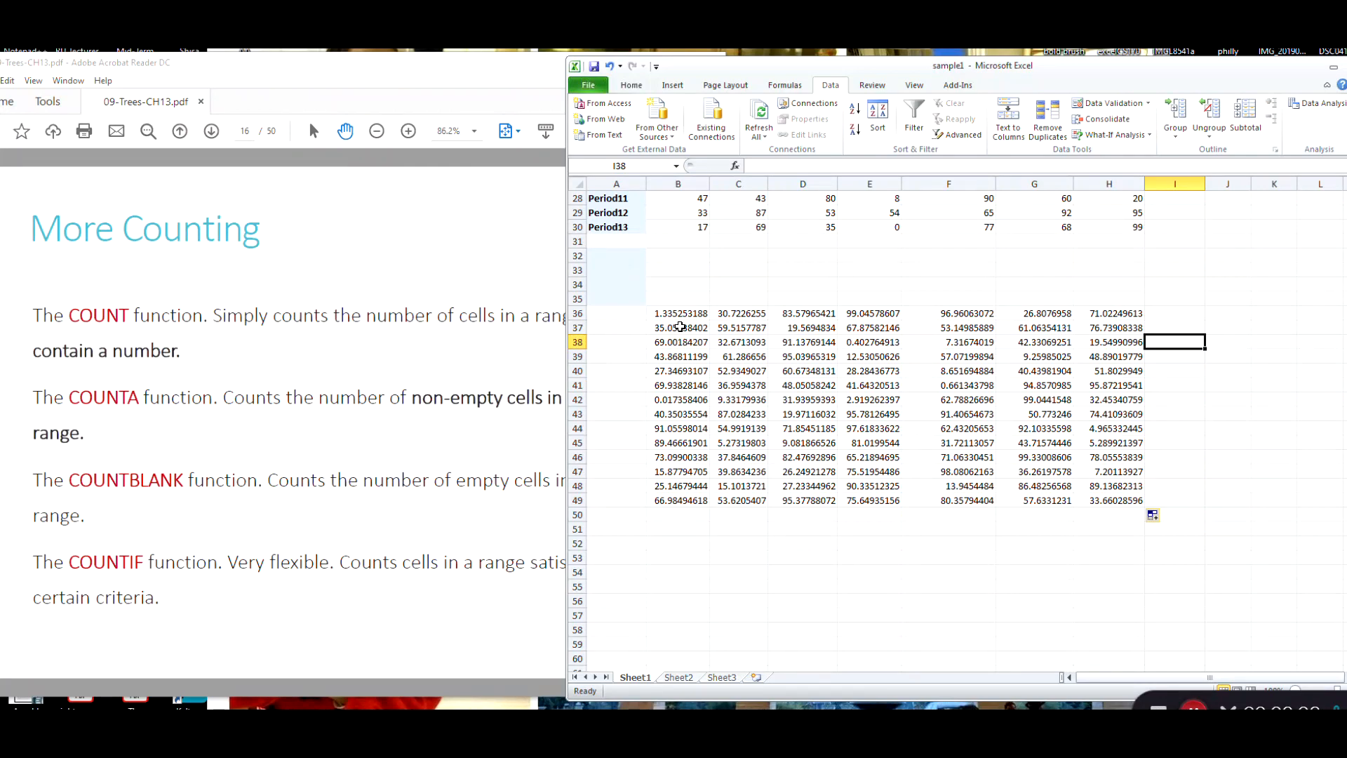
pyautogui.moveTo(677, 312); pyautogui.dragTo(1112, 498)
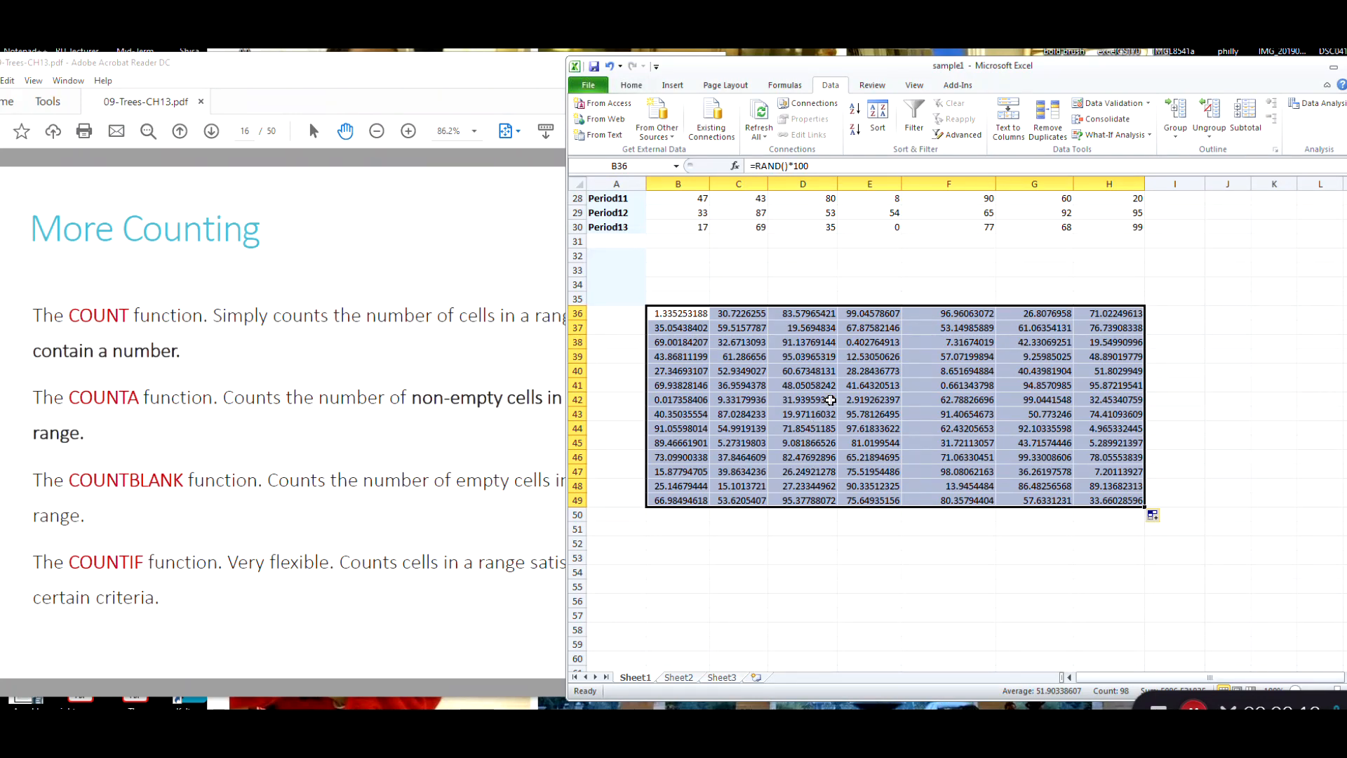
pyautogui.hotkey('ctrl', 'c')
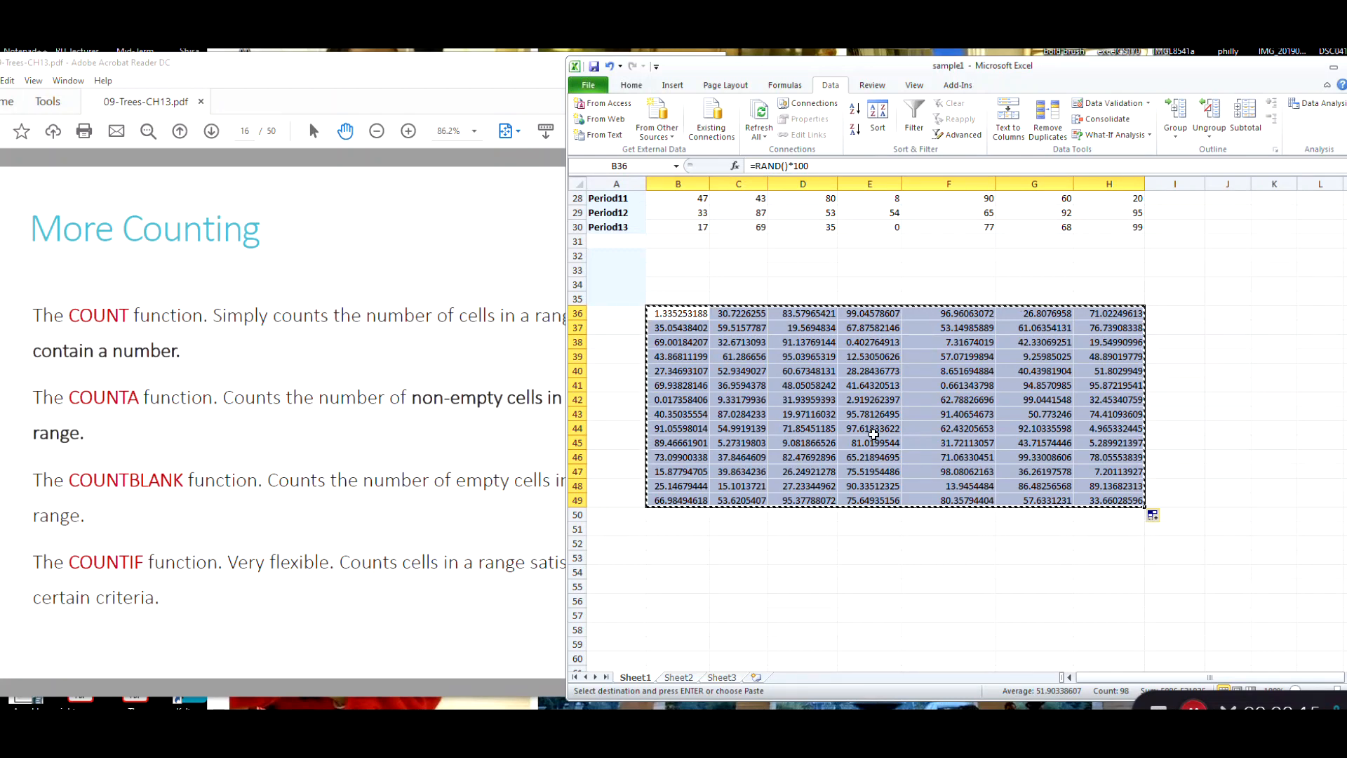
pyautogui.scroll(-1, 793, 481)
pyautogui.click(676, 493)
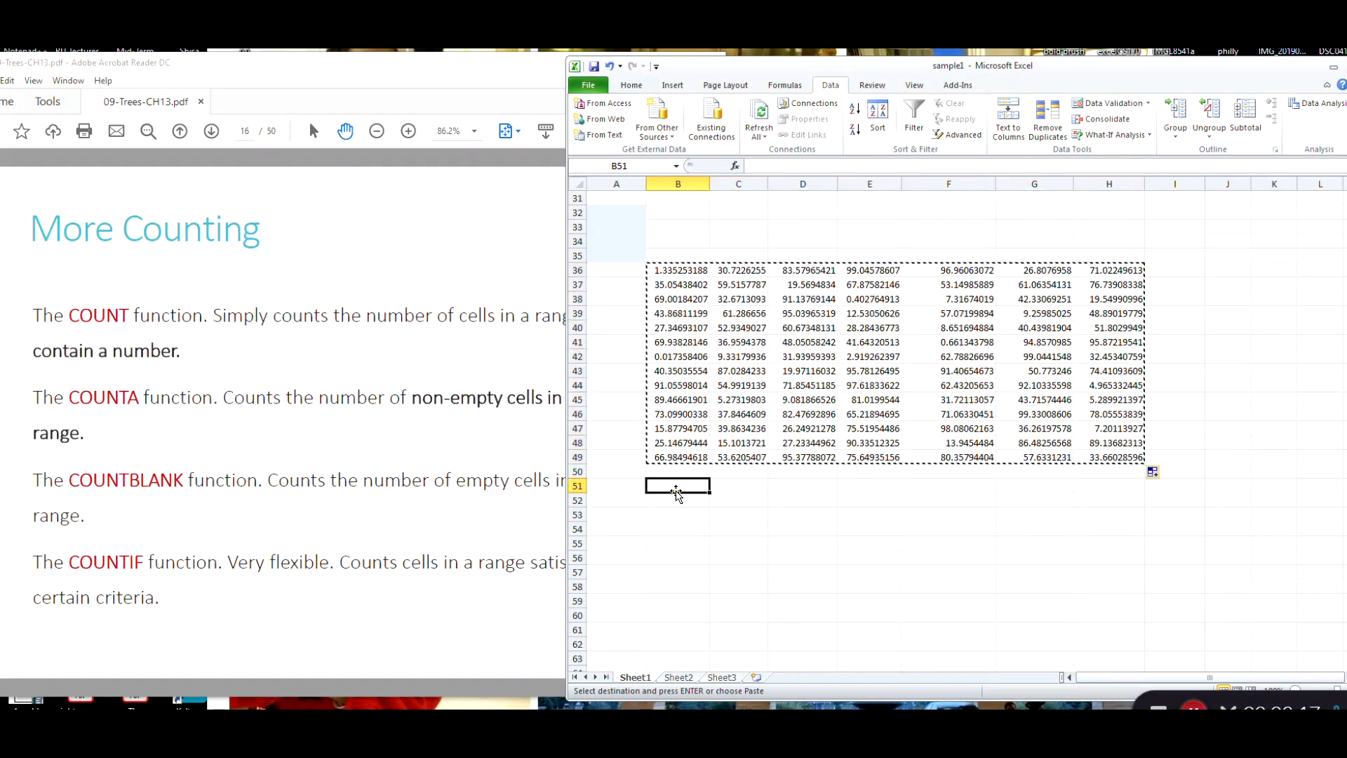
pyautogui.rightClick(679, 491)
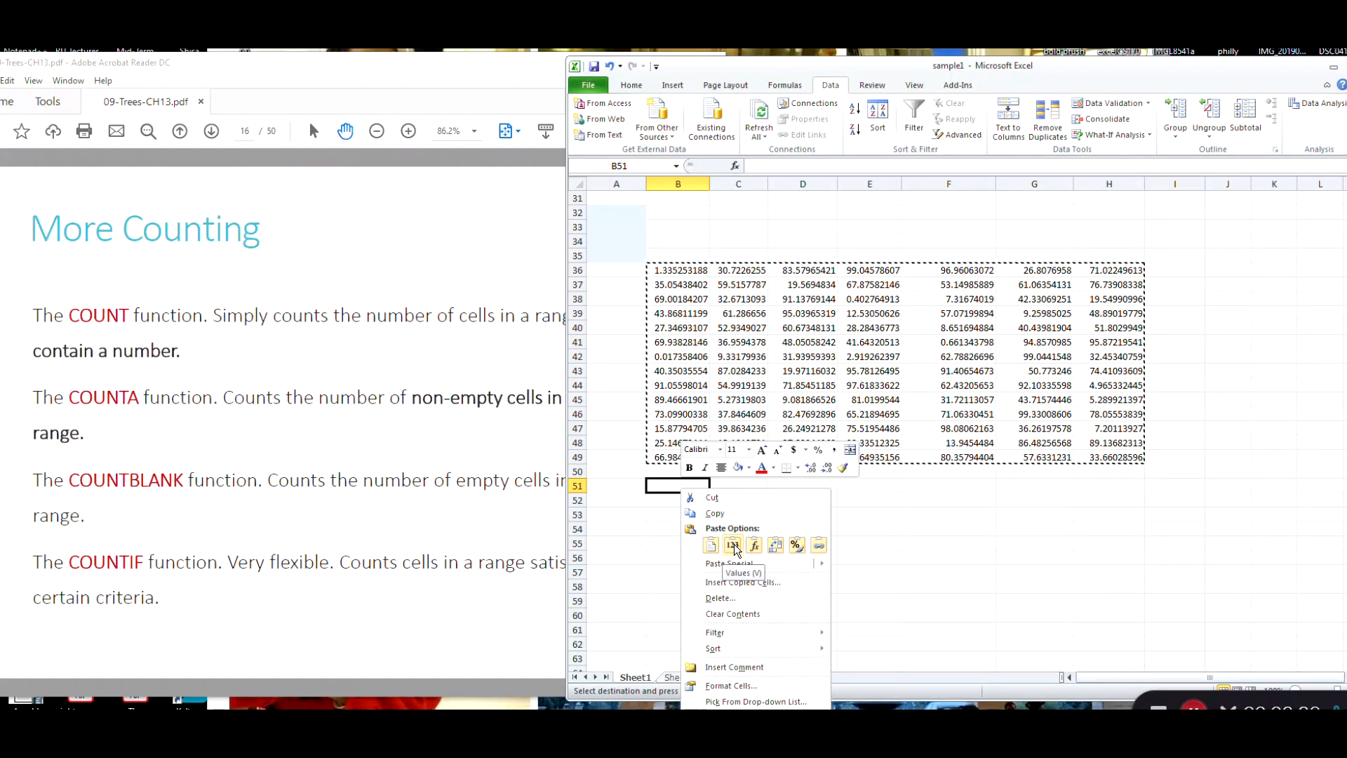
pyautogui.click(733, 545)
pyautogui.scroll(-3, 1170, 514)
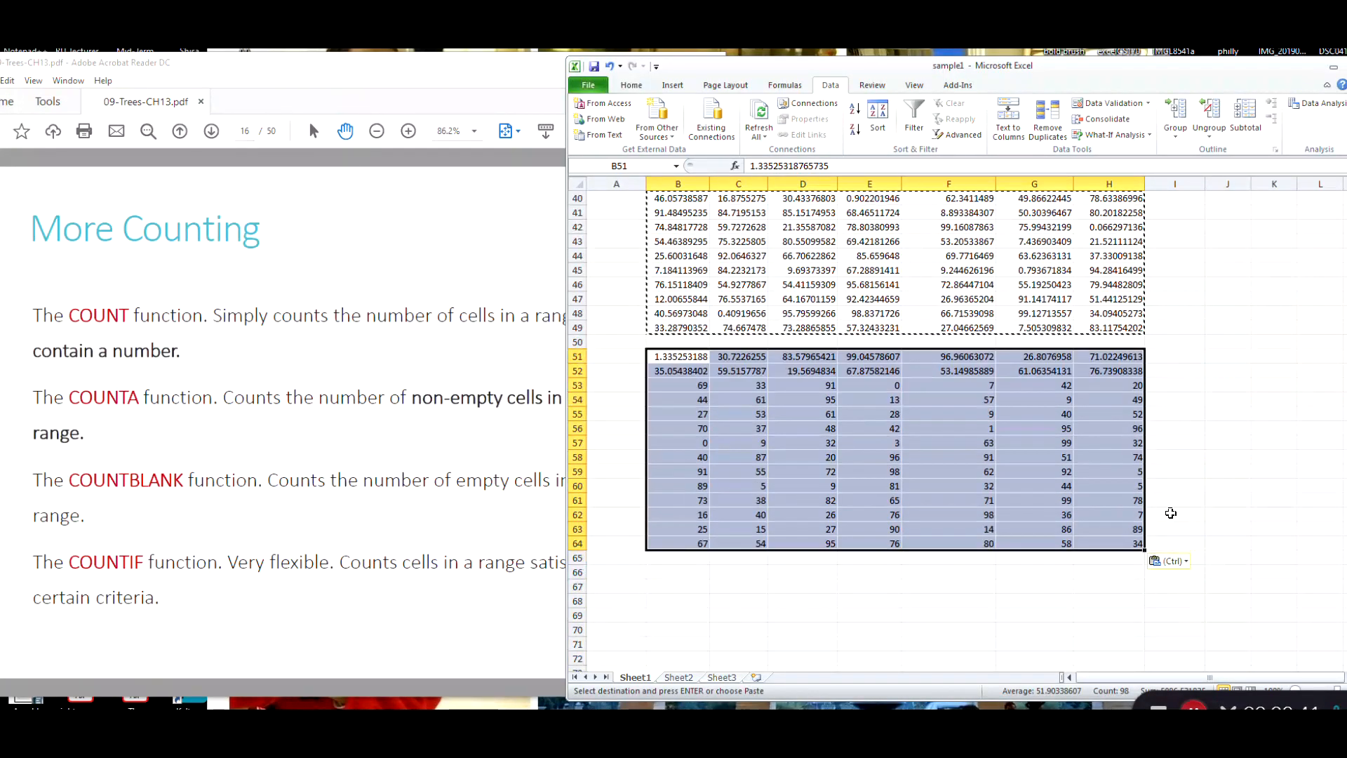
# Check the contents of the pasted cells C57, D56 and D53, and end copy mode.
pyautogui.click(753, 447)
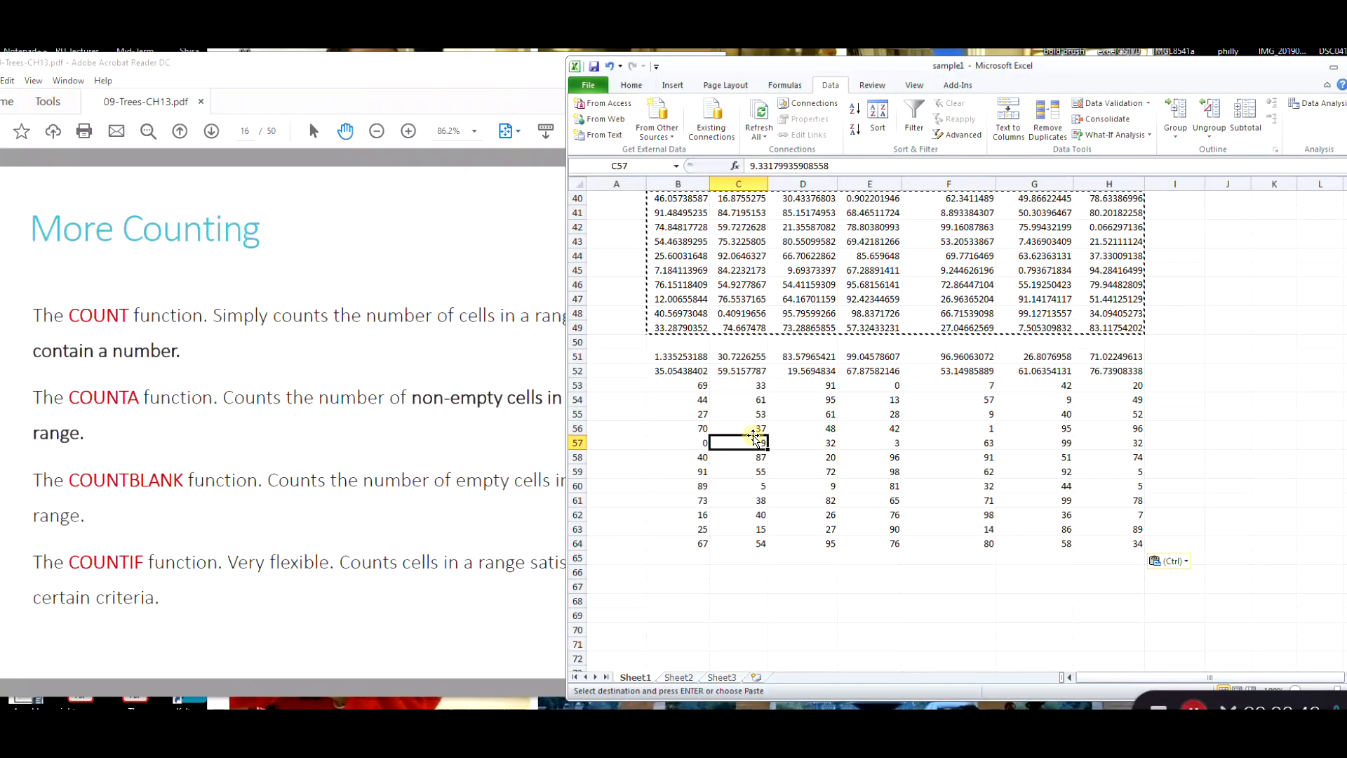
pyautogui.click(827, 424)
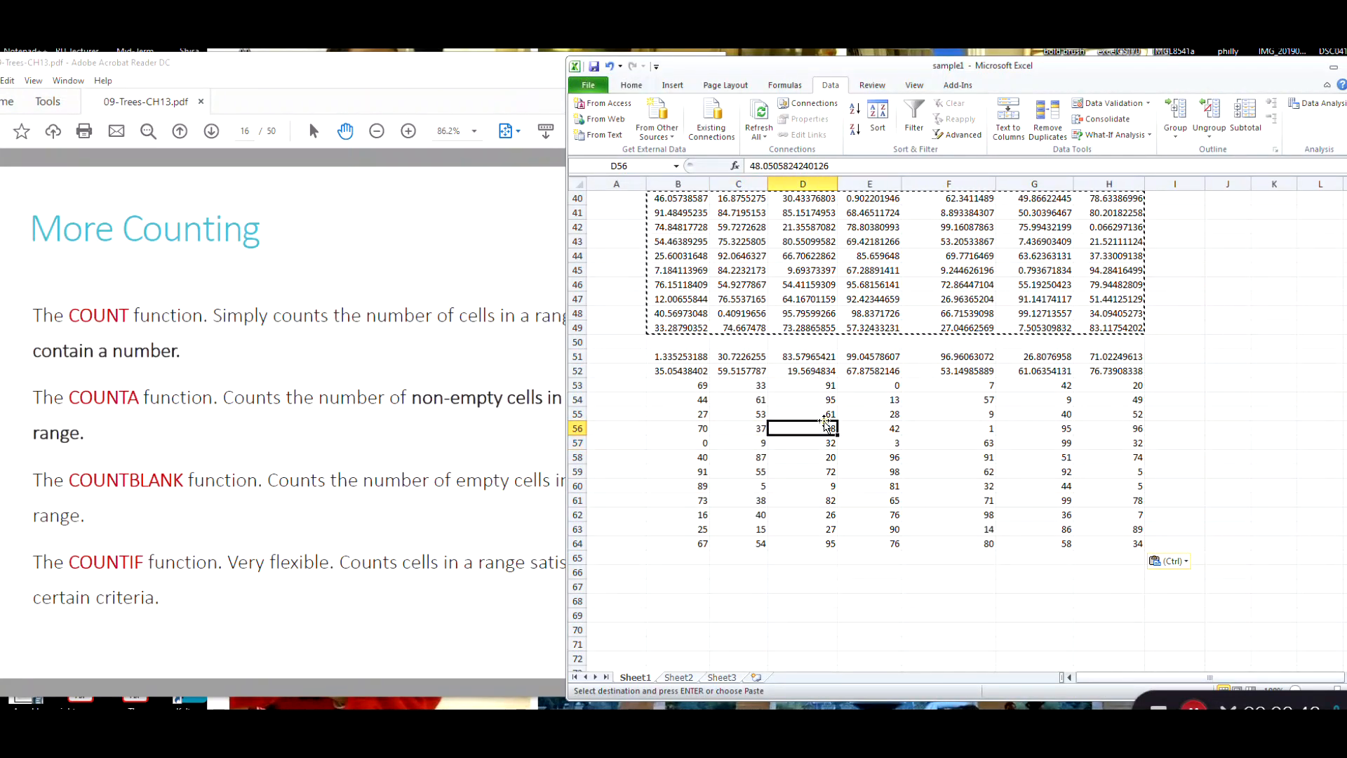
pyautogui.click(806, 385)
pyautogui.scroll(3, 912, 491)
pyautogui.click(1243, 515)
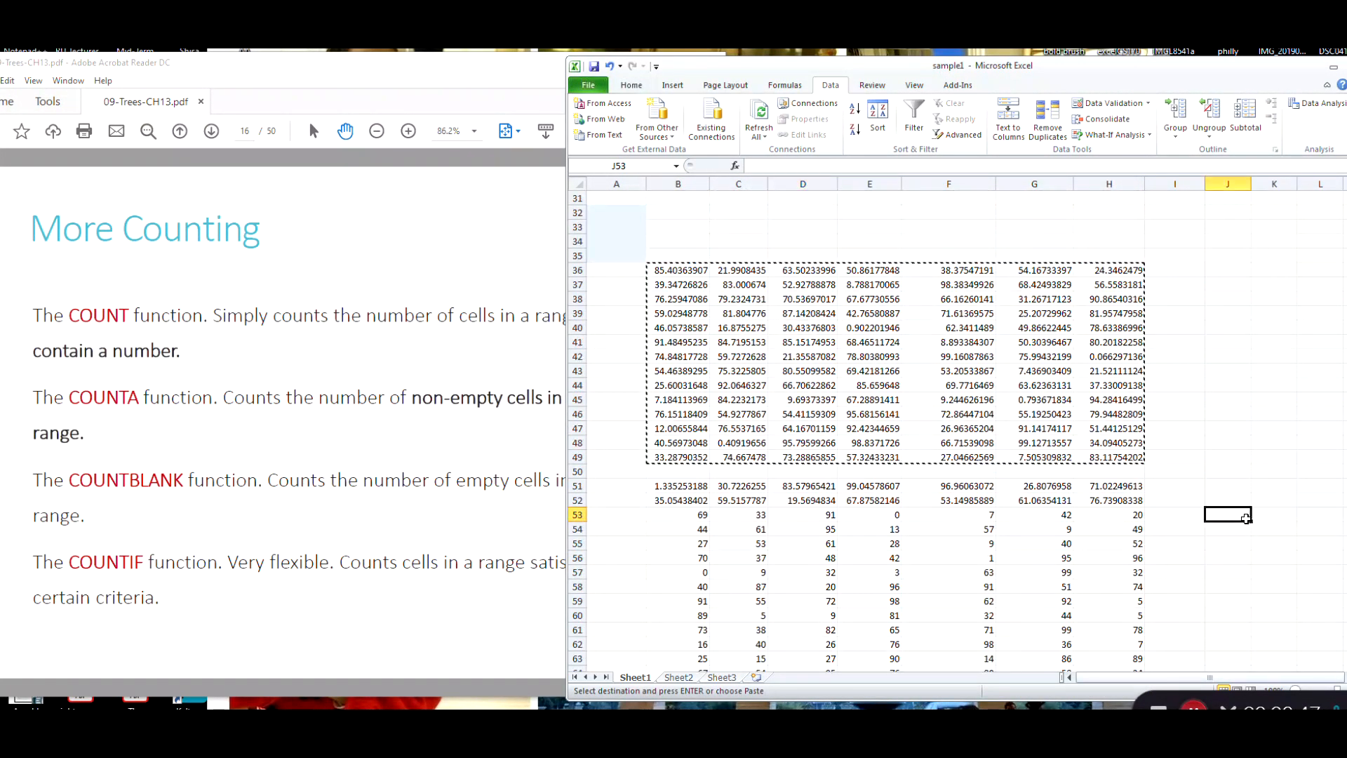
pyautogui.press('Escape')
# Reduce the number format of the pasted block B51:H65 to zero decimal places.
pyautogui.scroll(-1, 1207, 494)
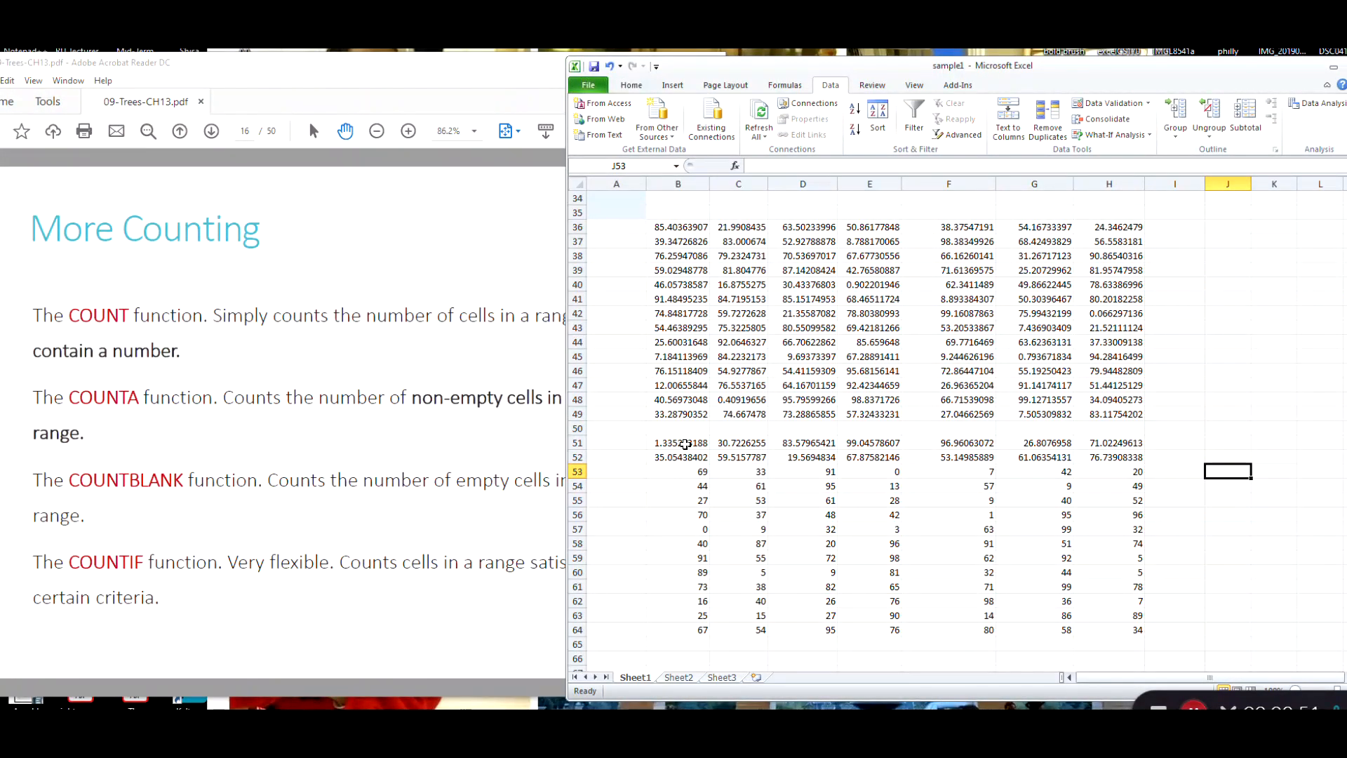
pyautogui.moveTo(684, 444); pyautogui.dragTo(1105, 637)
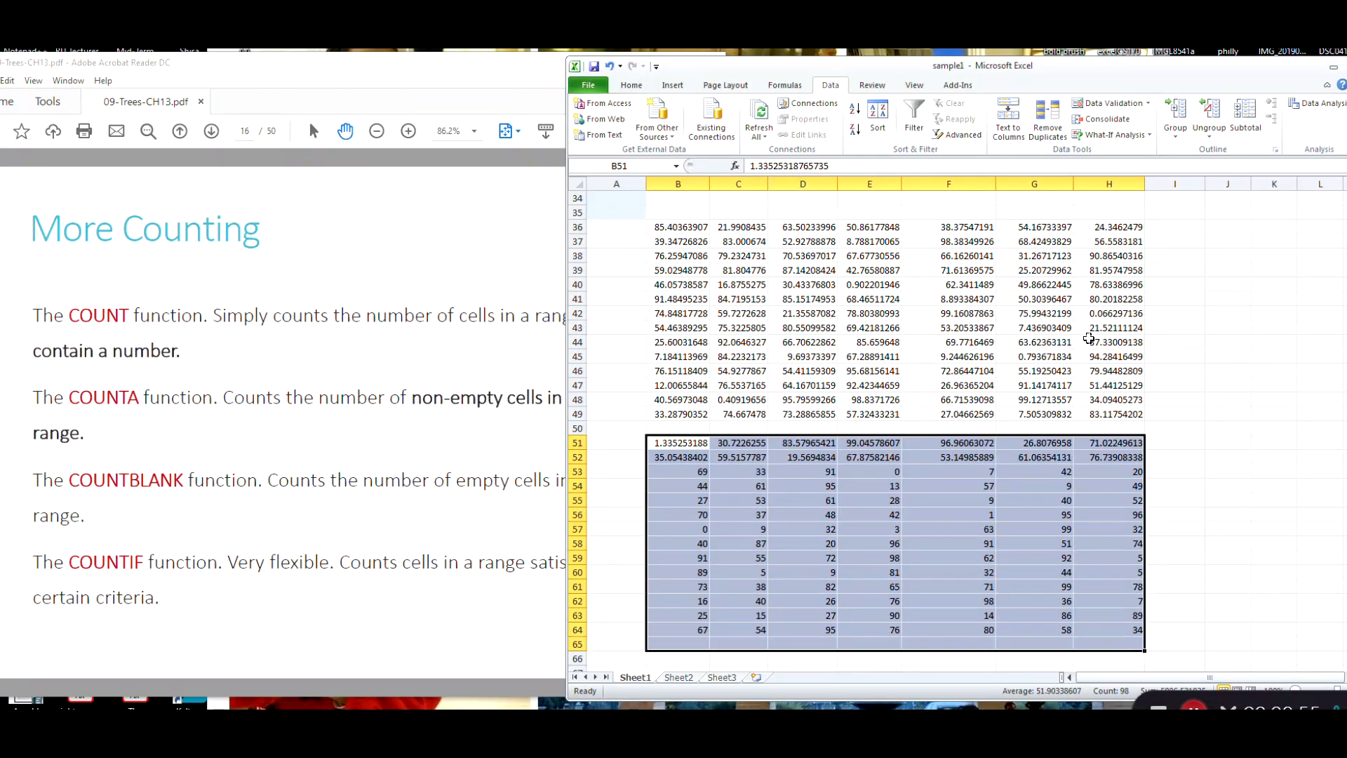
pyautogui.click(632, 85)
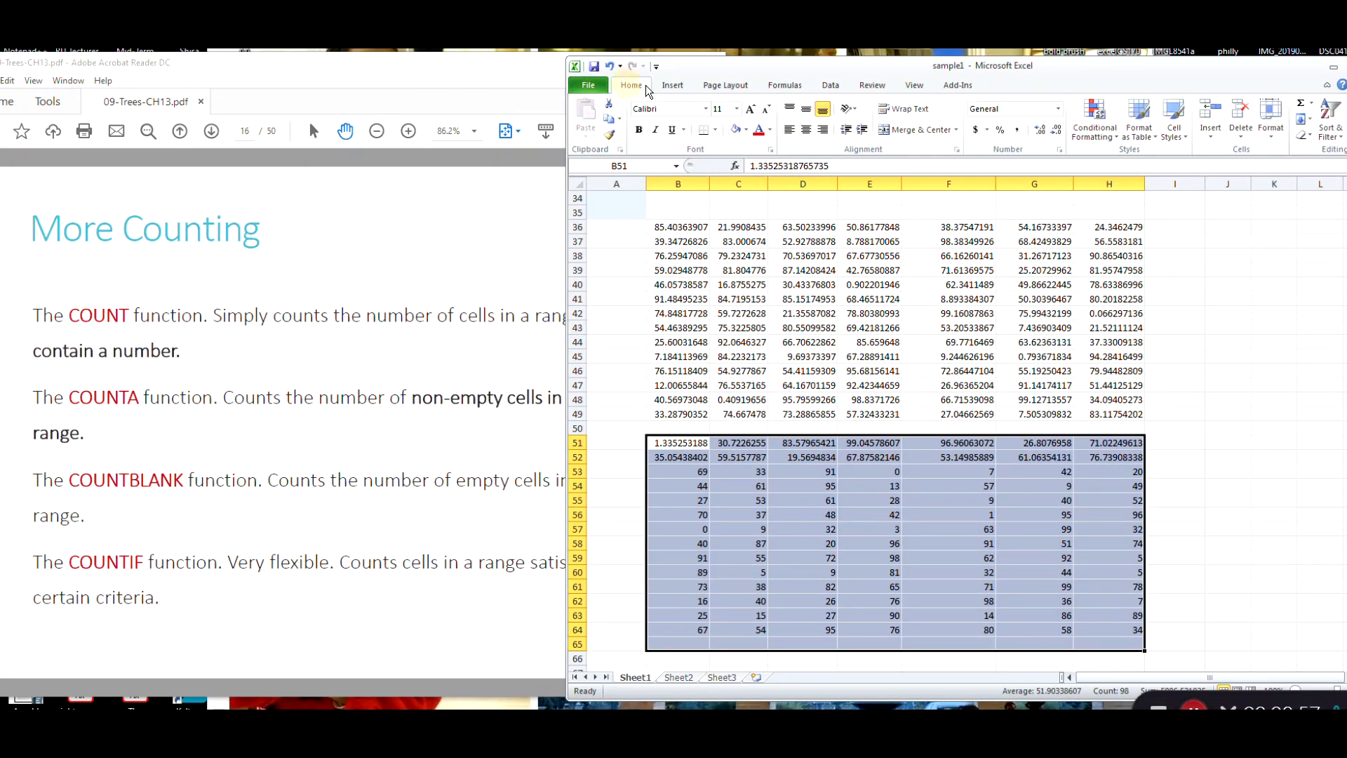
pyautogui.click(1055, 131)
pyautogui.click(1055, 131)
pyautogui.click(1056, 131)
pyautogui.click(1056, 131)
pyautogui.click(1055, 131)
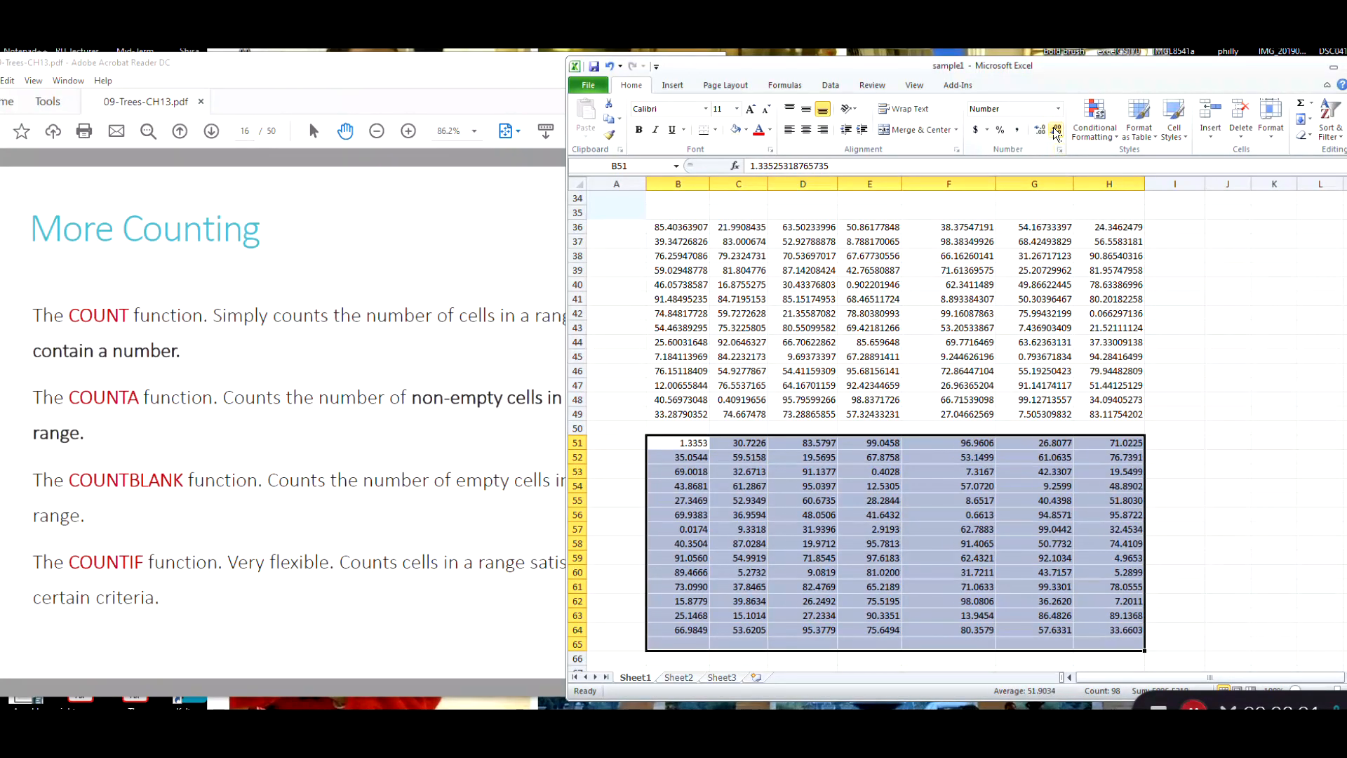
pyautogui.click(1056, 131)
pyautogui.click(1056, 131)
pyautogui.click(1055, 131)
pyautogui.click(1056, 131)
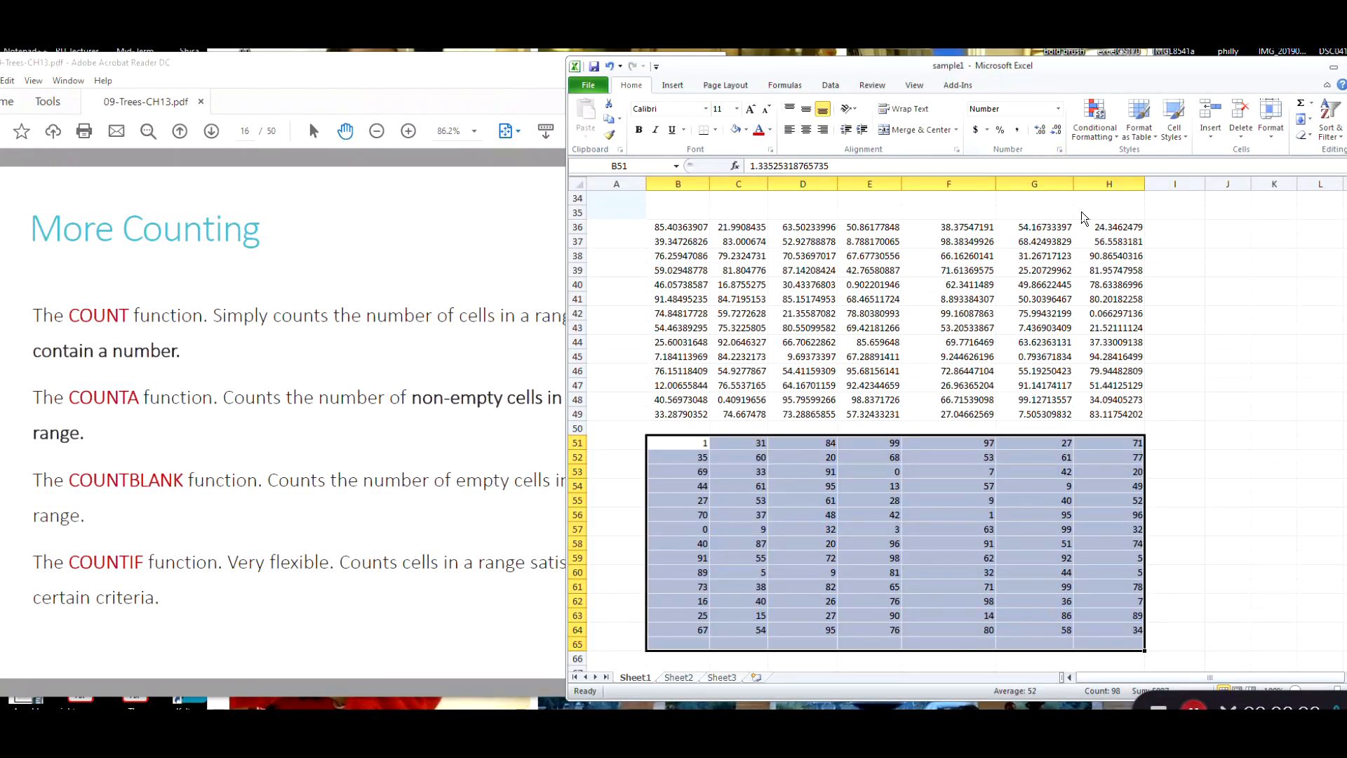
pyautogui.click(1292, 453)
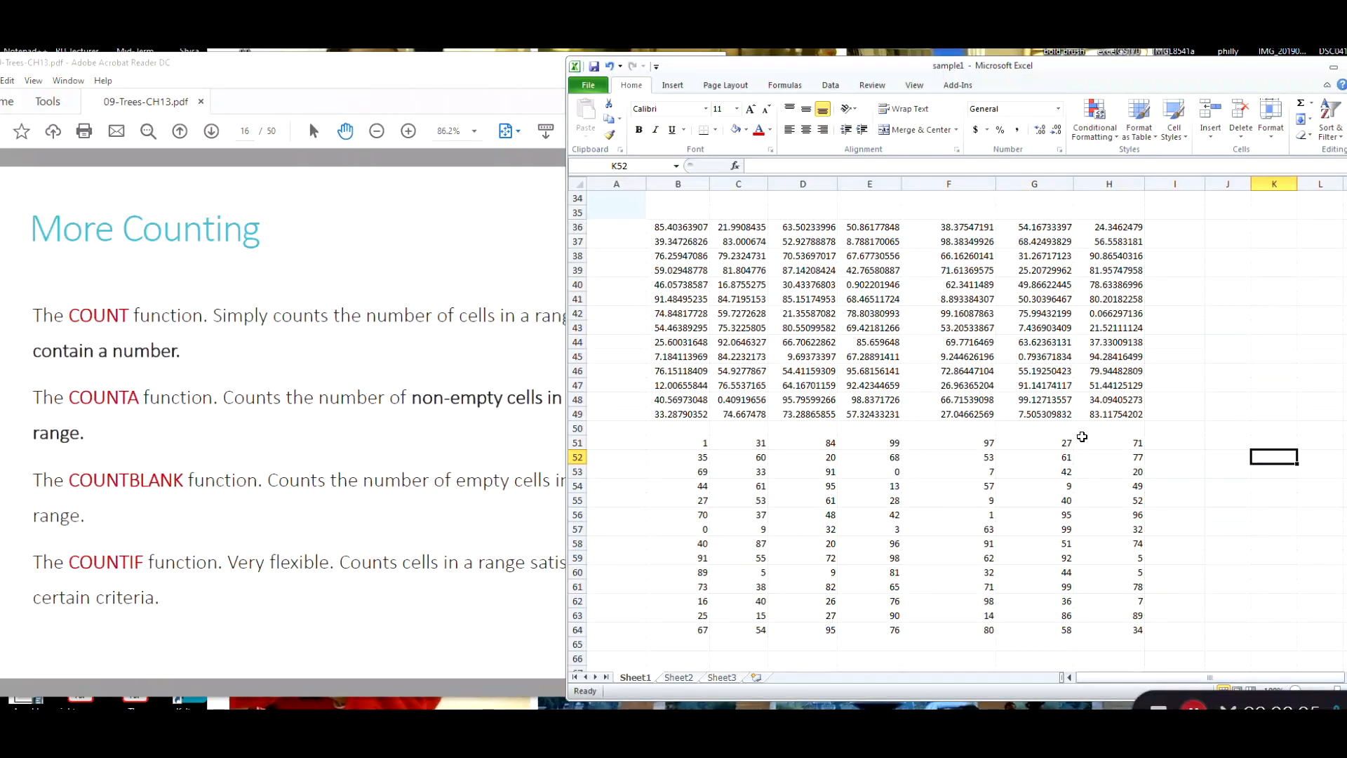
# Clear the contents of range B36:H65, removing both the random-number formulas and the pasted values below the Period13 row.
pyautogui.scroll(2, 783, 516)
pyautogui.scroll(5, 784, 516)
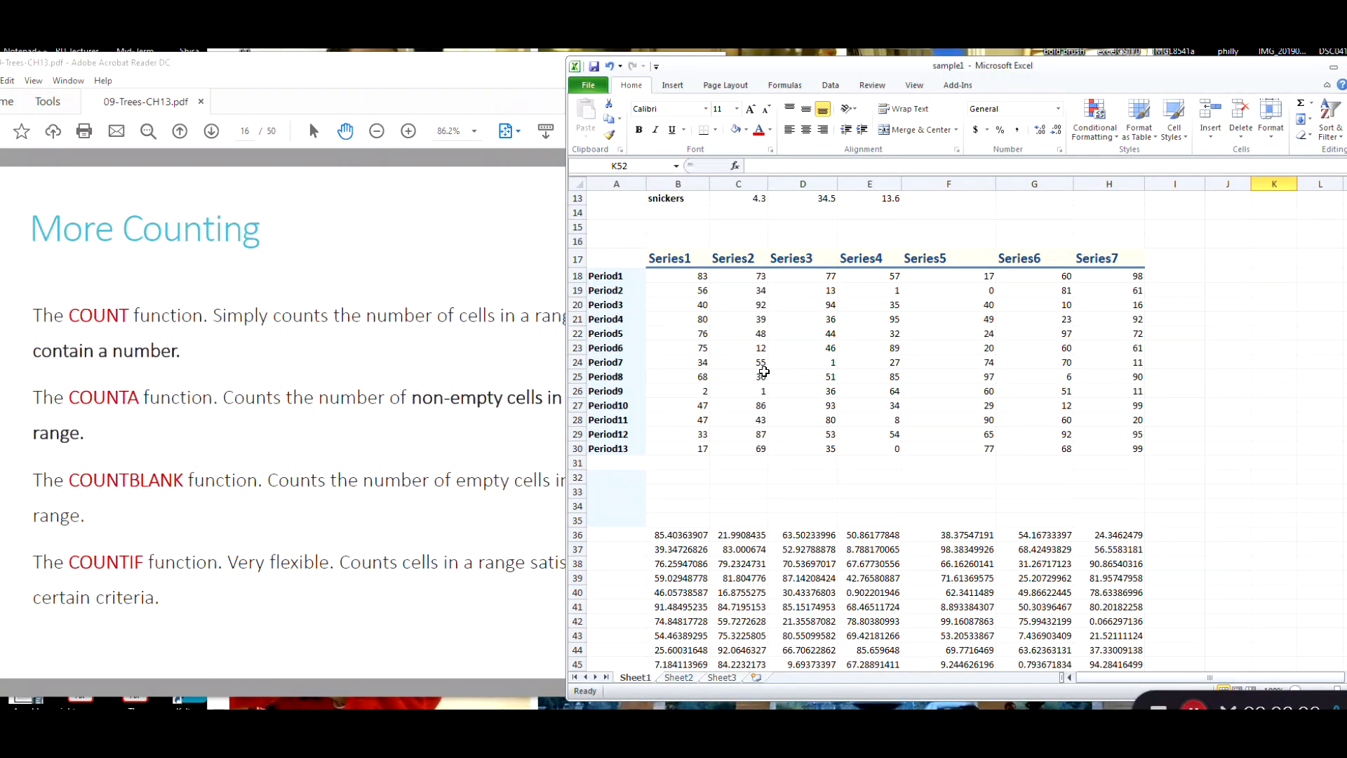
pyautogui.scroll(-7, 763, 371)
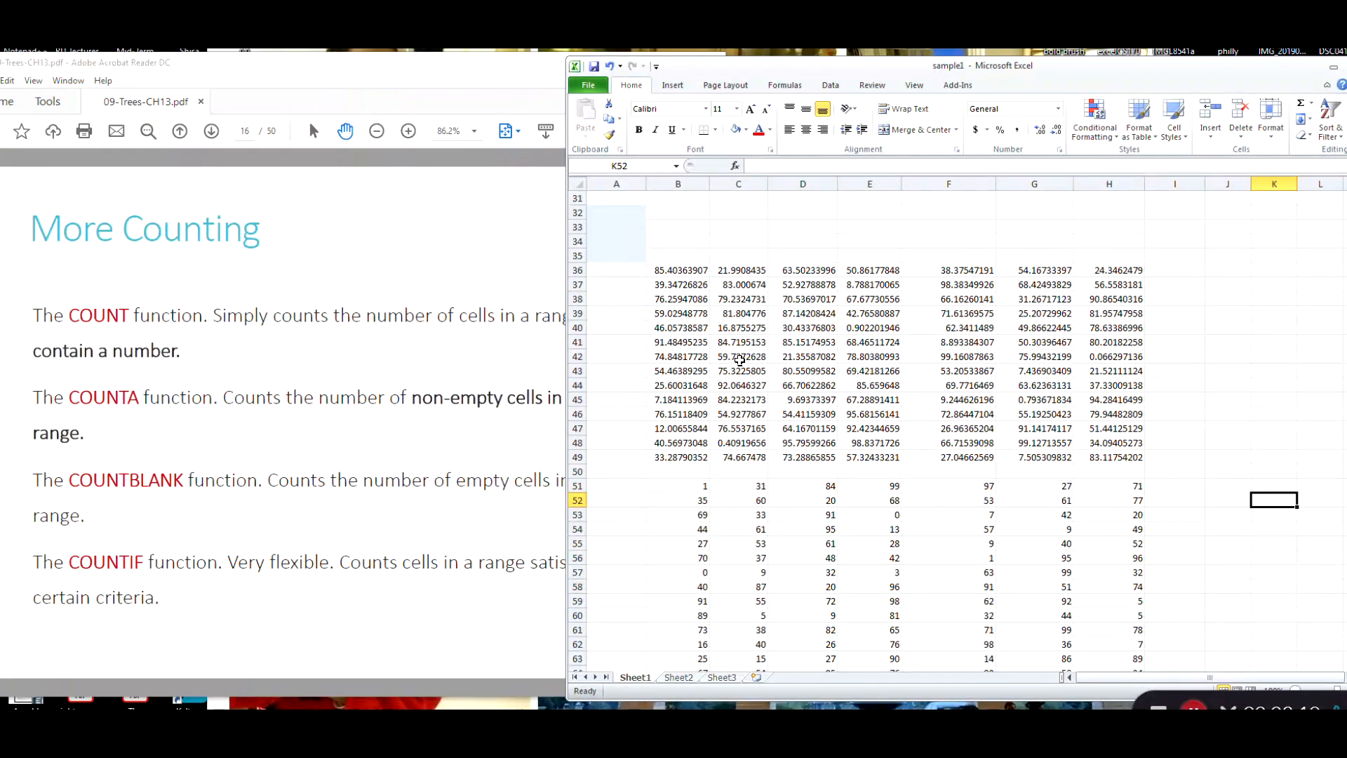
pyautogui.moveTo(678, 230); pyautogui.dragTo(1116, 643)
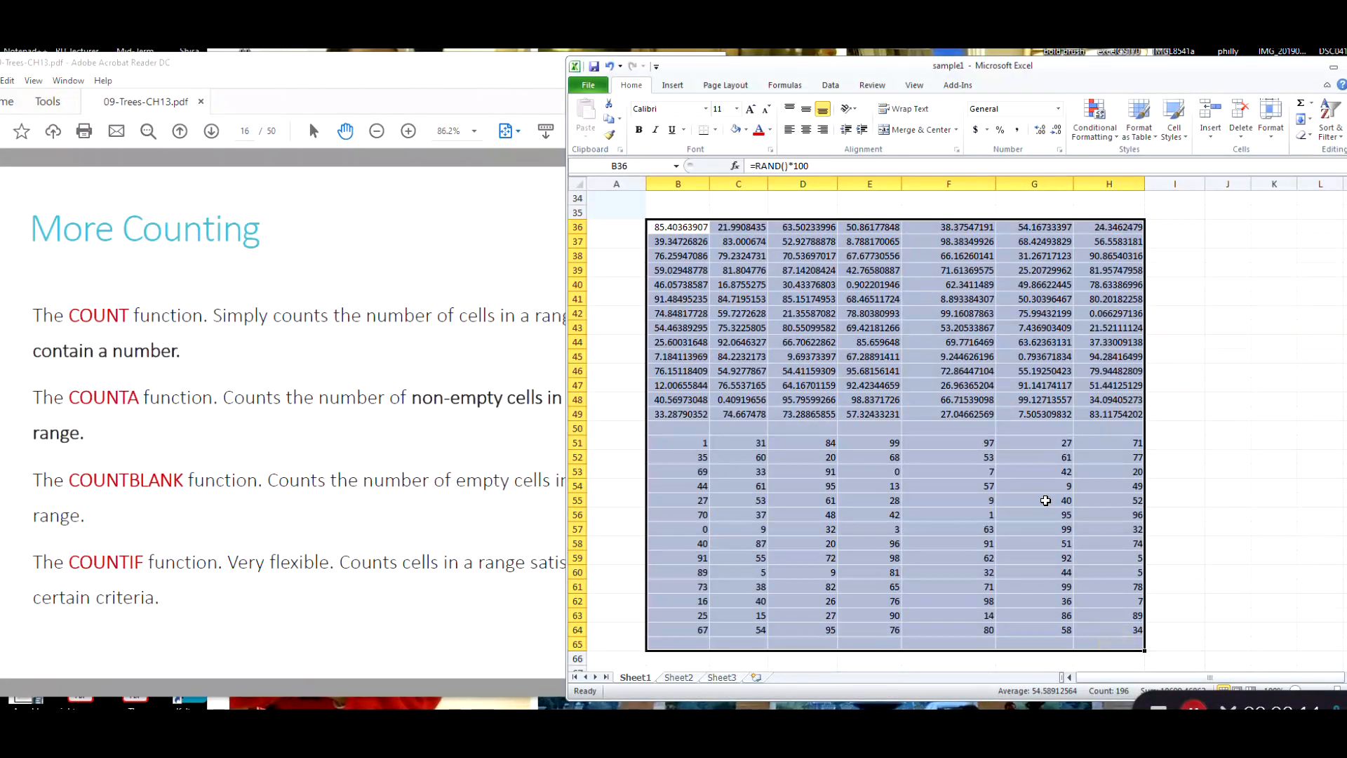
pyautogui.rightClick(1045, 500)
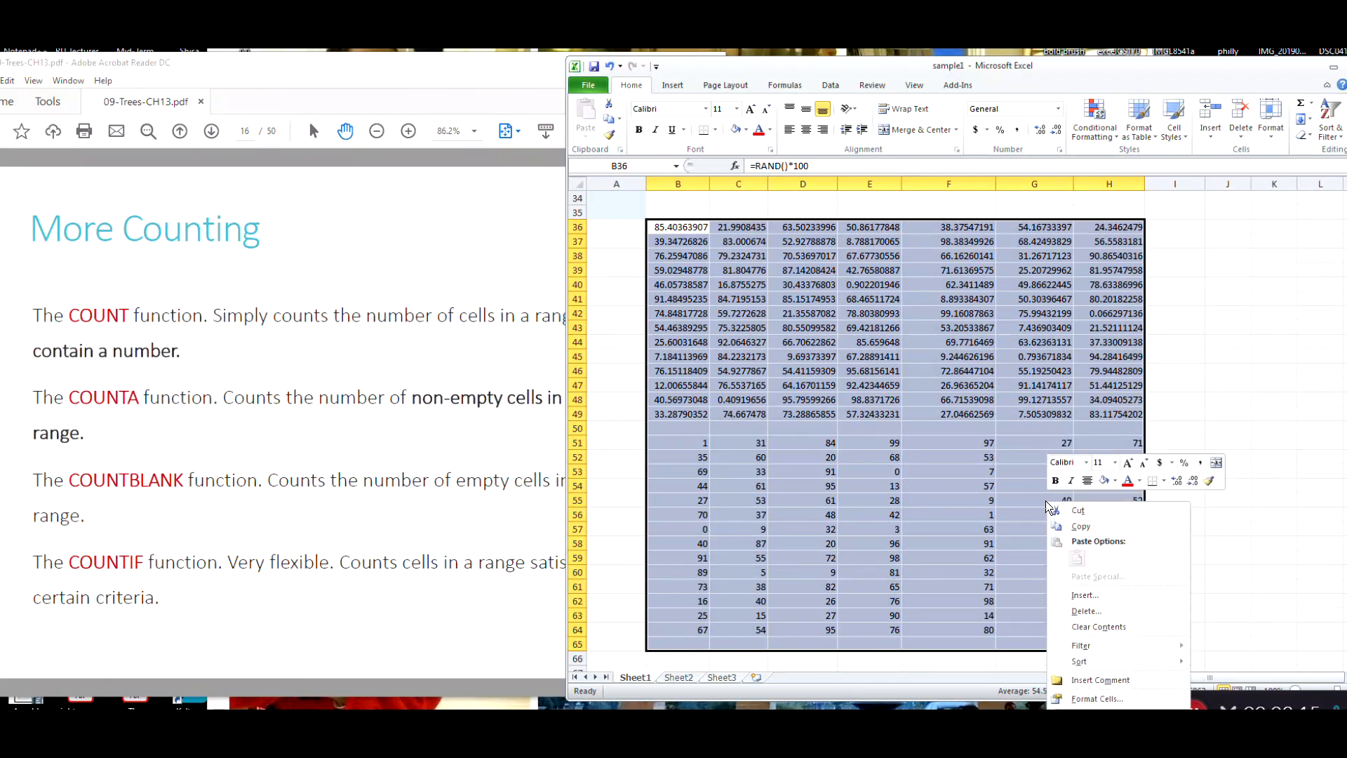
pyautogui.click(1106, 624)
pyautogui.scroll(4, 963, 557)
pyautogui.scroll(2, 963, 557)
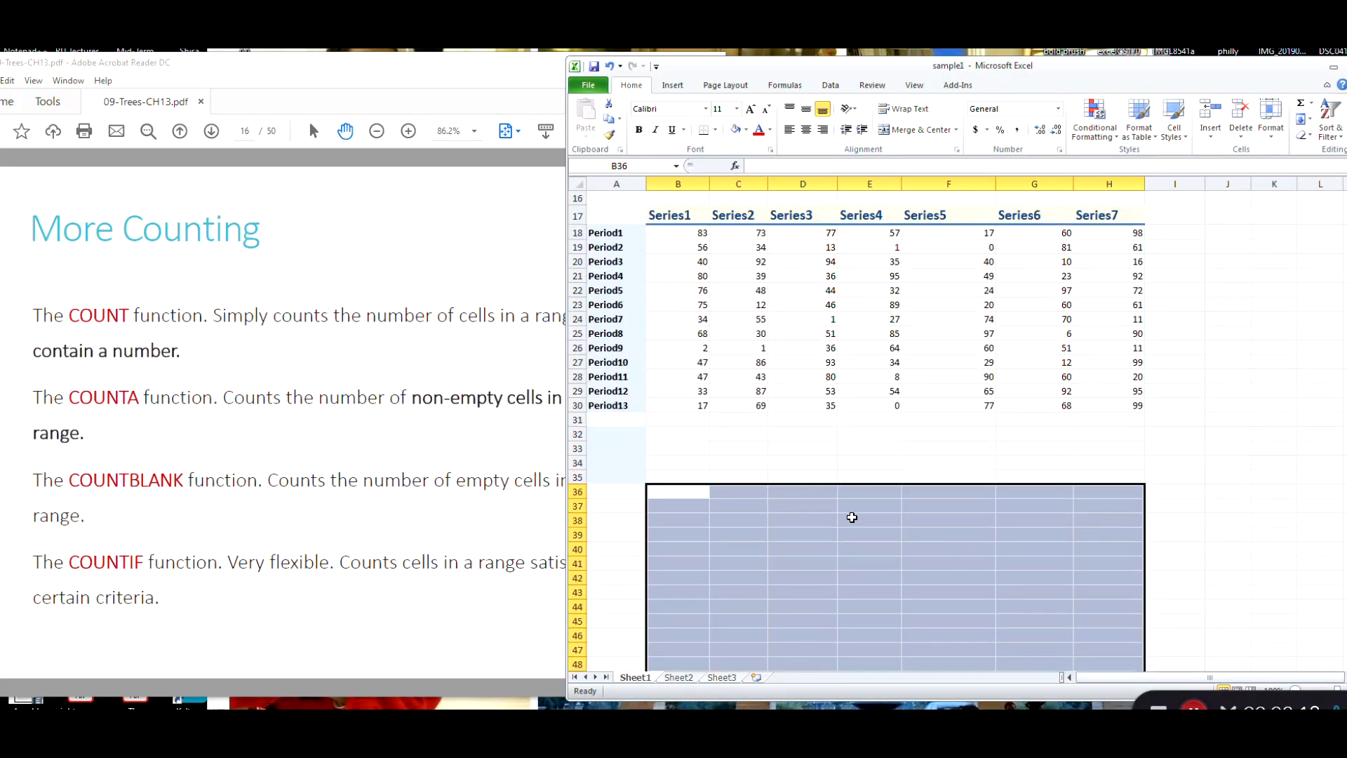
# Enter the formula =COUNT(B18:B30) in cell B32 to count the numeric cells of the Series1 column.
pyautogui.click(799, 475)
pyautogui.click(662, 432)
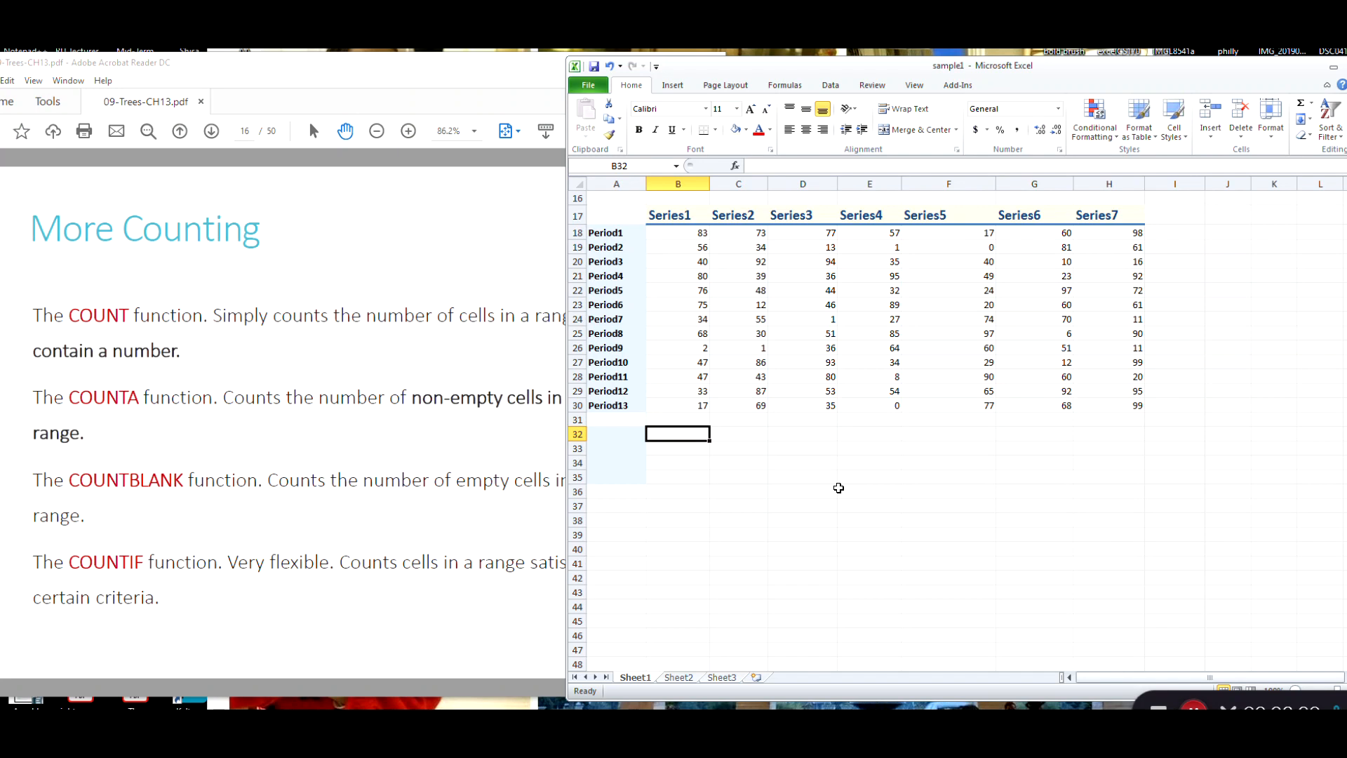
pyautogui.click(240, 347)
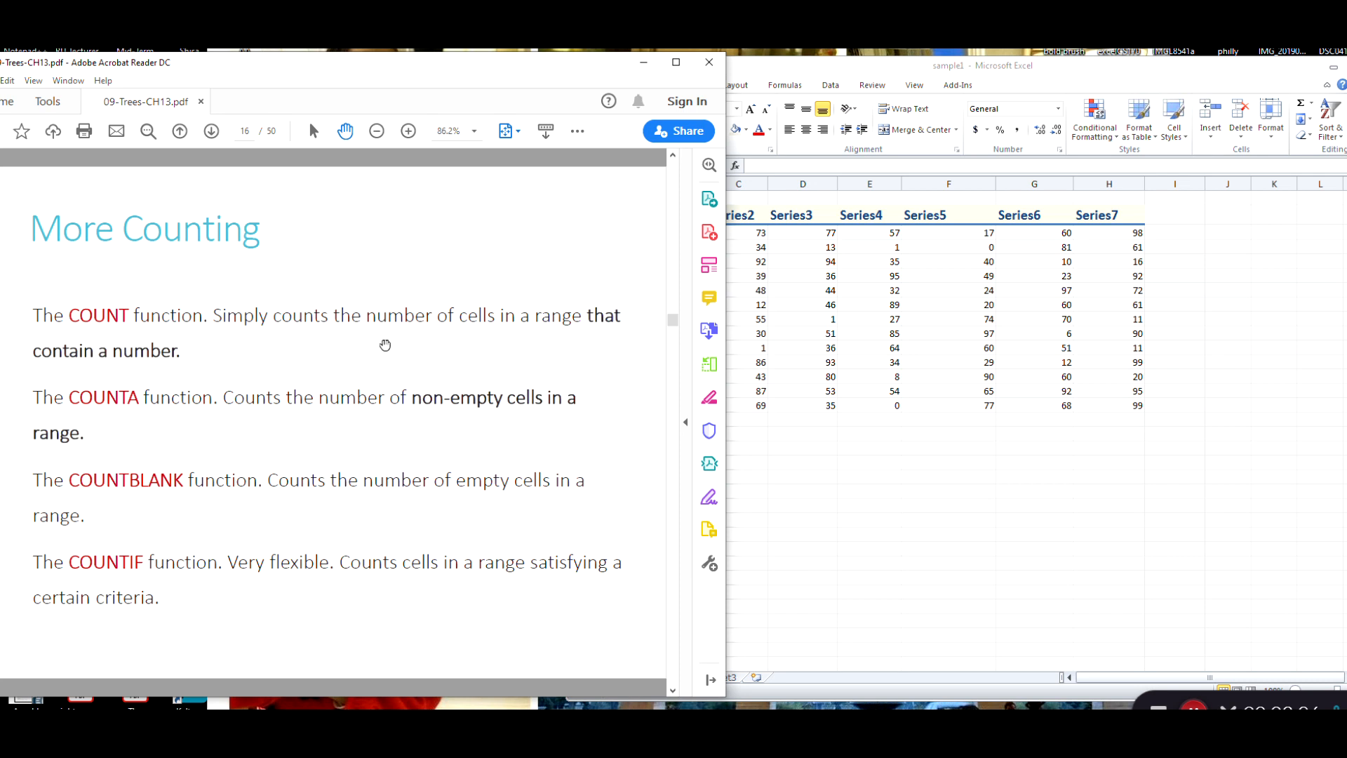
pyautogui.click(860, 482)
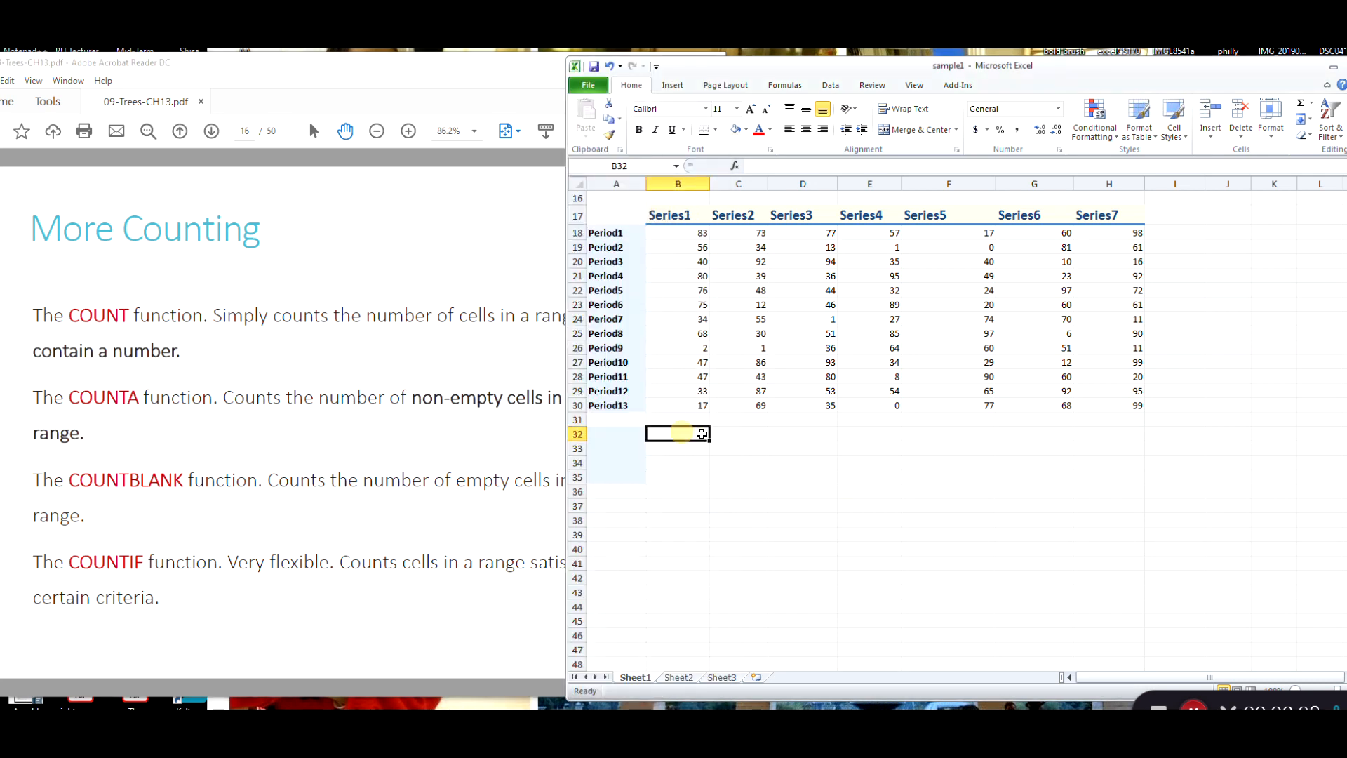
pyautogui.write('c')
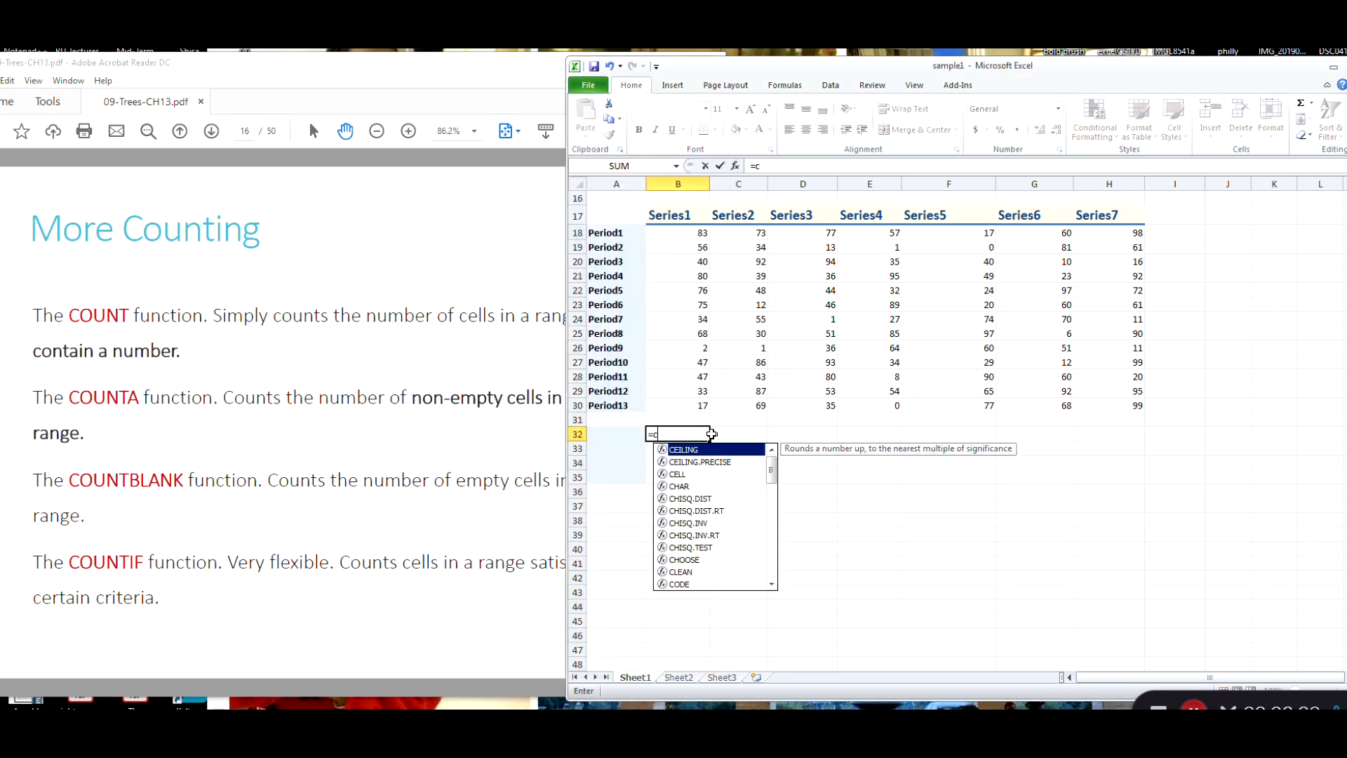
pyautogui.write('ount(')
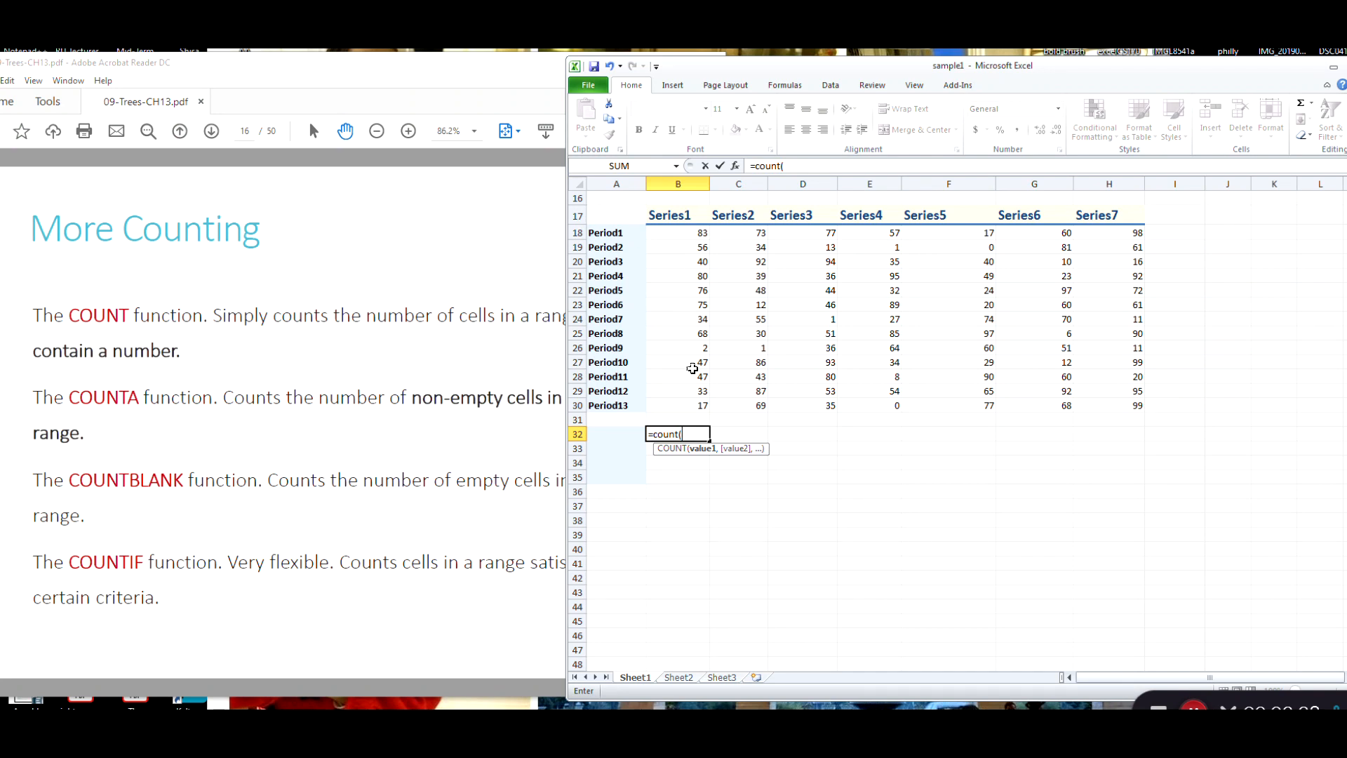
pyautogui.click(677, 234)
pyautogui.moveTo(677, 235); pyautogui.dragTo(697, 403)
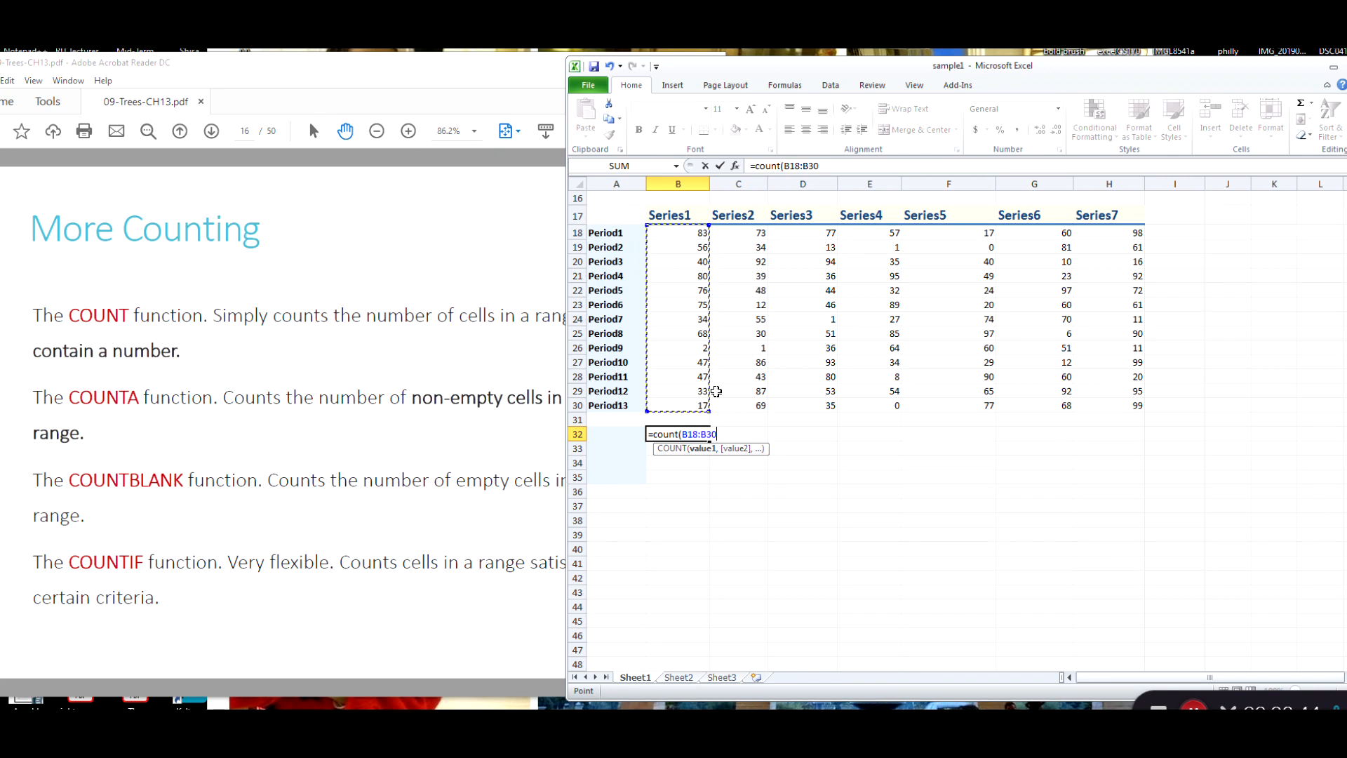
pyautogui.write(')')
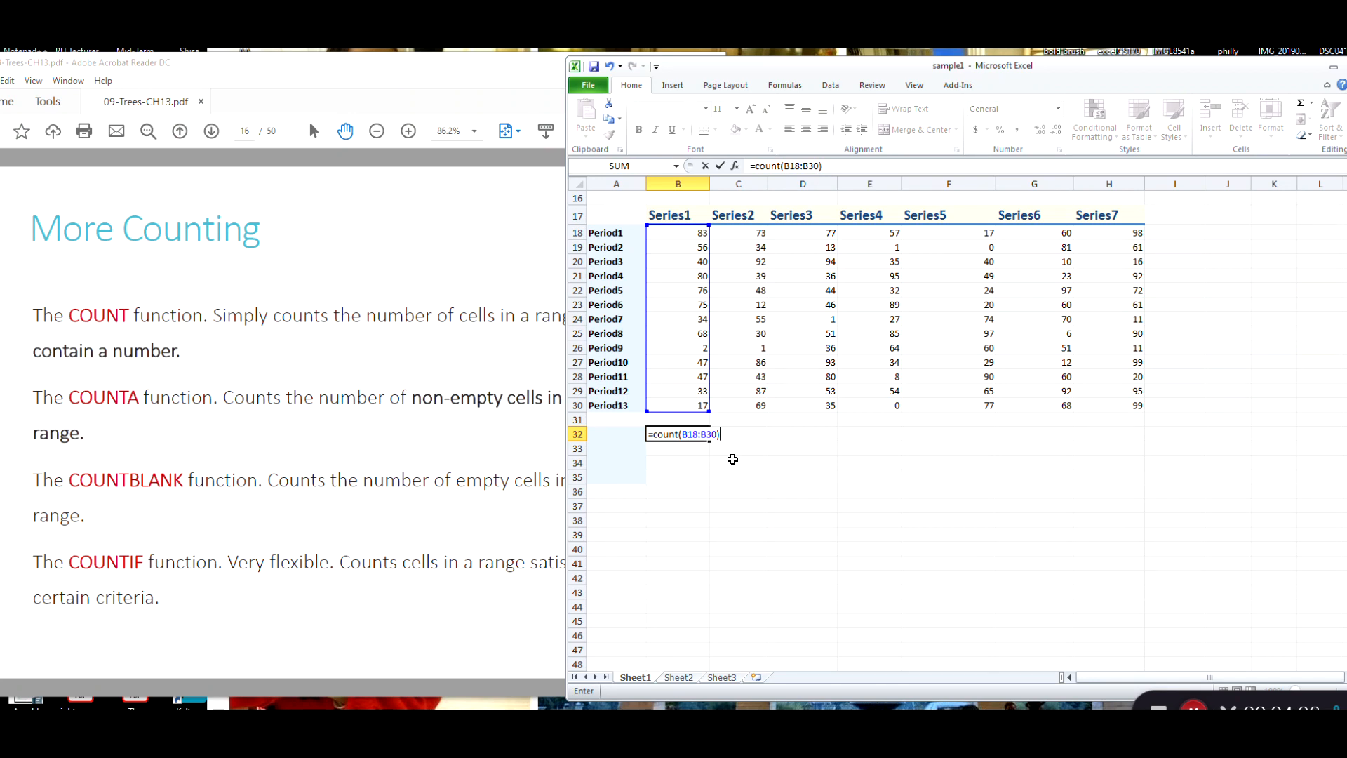
pyautogui.press('Return')
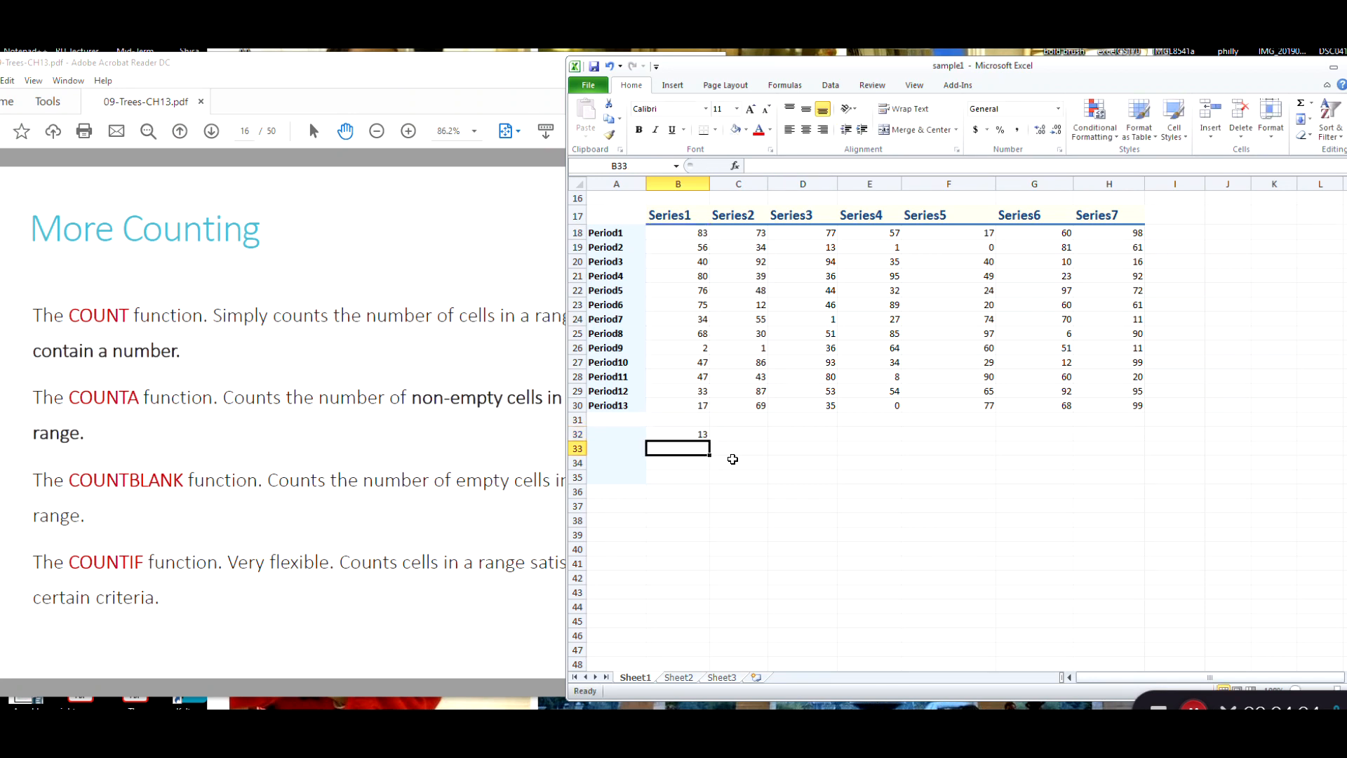
# Step up through the lower Series1 cells covered by the COUNT formula and return to cell B32.
pyautogui.press('Up')
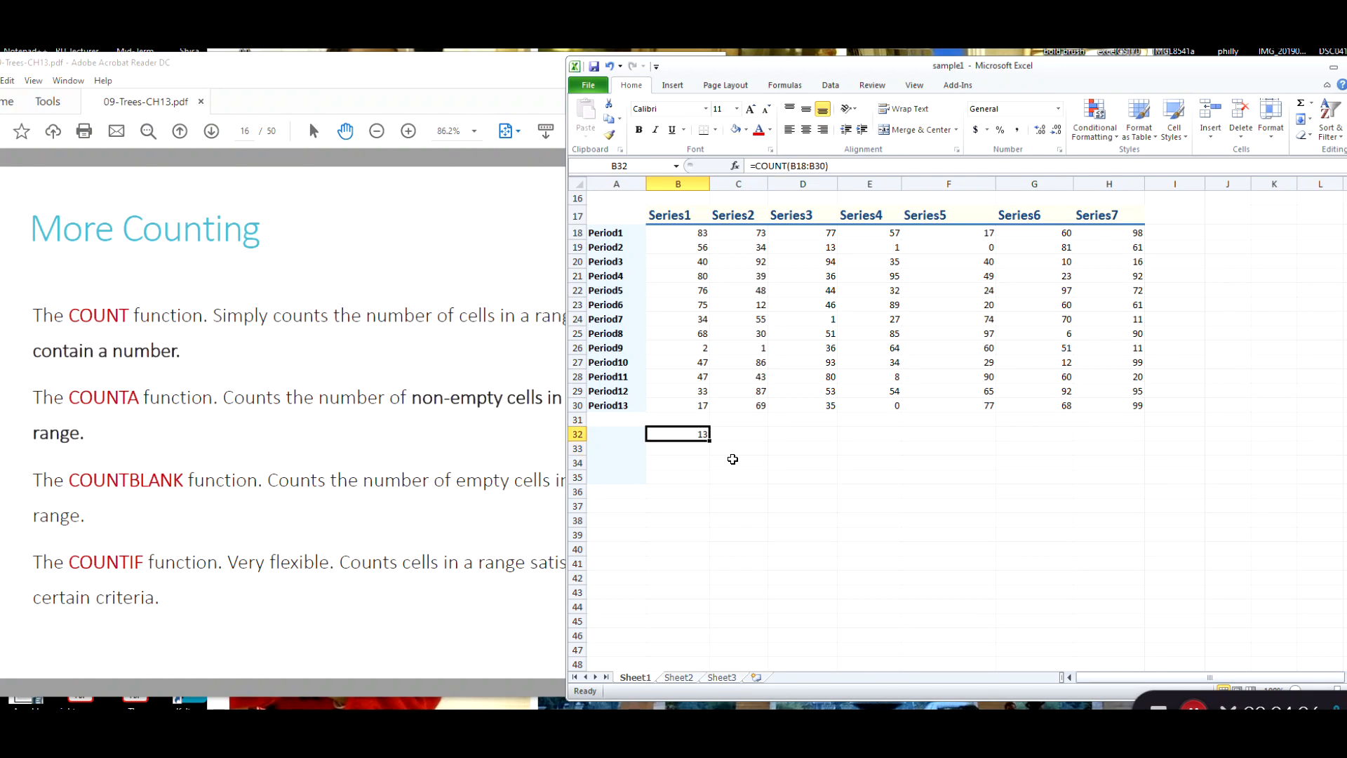
pyautogui.press('Up')
pyautogui.press('Up')
pyautogui.press('Up')
pyautogui.press('Up')
pyautogui.press('Up')
pyautogui.press('Up')
pyautogui.press('Down')
pyautogui.press('Down')
pyautogui.press('Down')
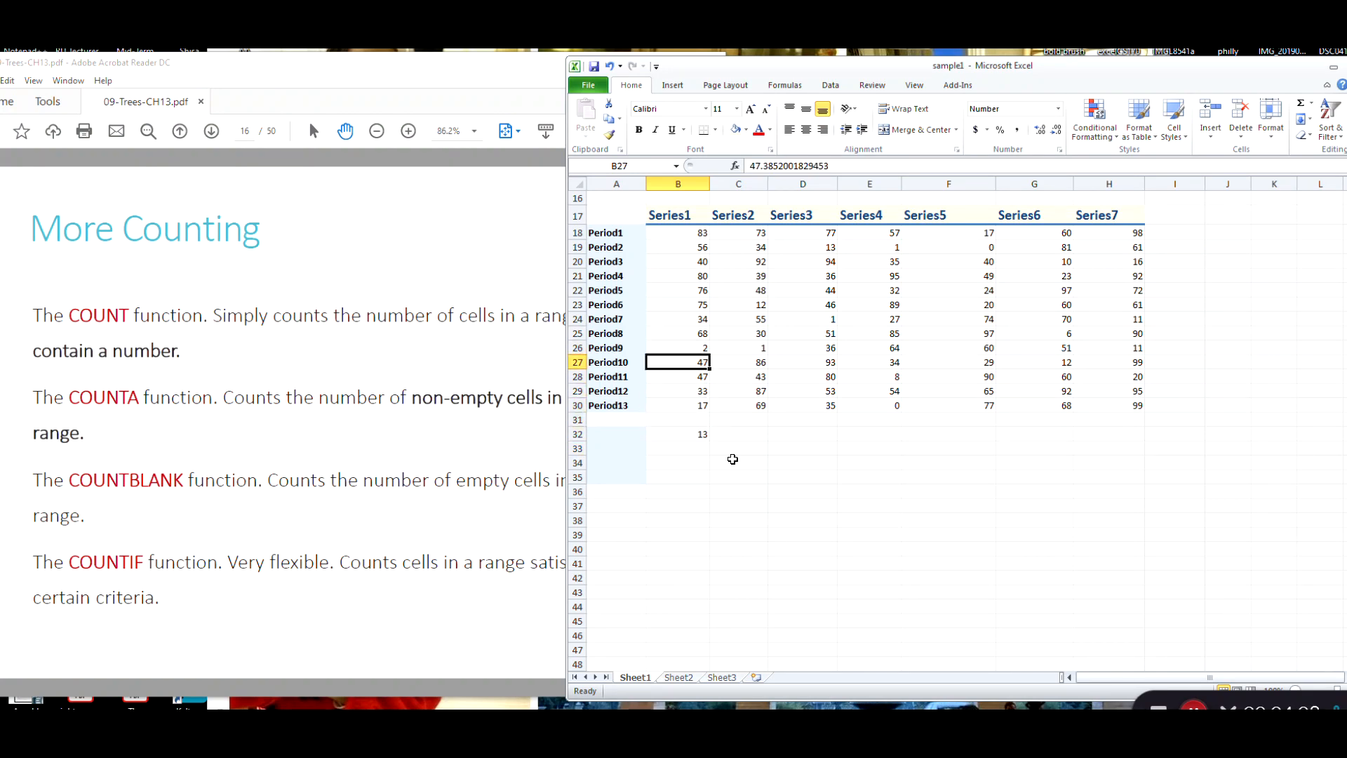
pyautogui.press('Down')
pyautogui.press('Down')
pyautogui.press('Down')
# Label the COUNT result by entering "count" in cell A32.
pyautogui.press('Left')
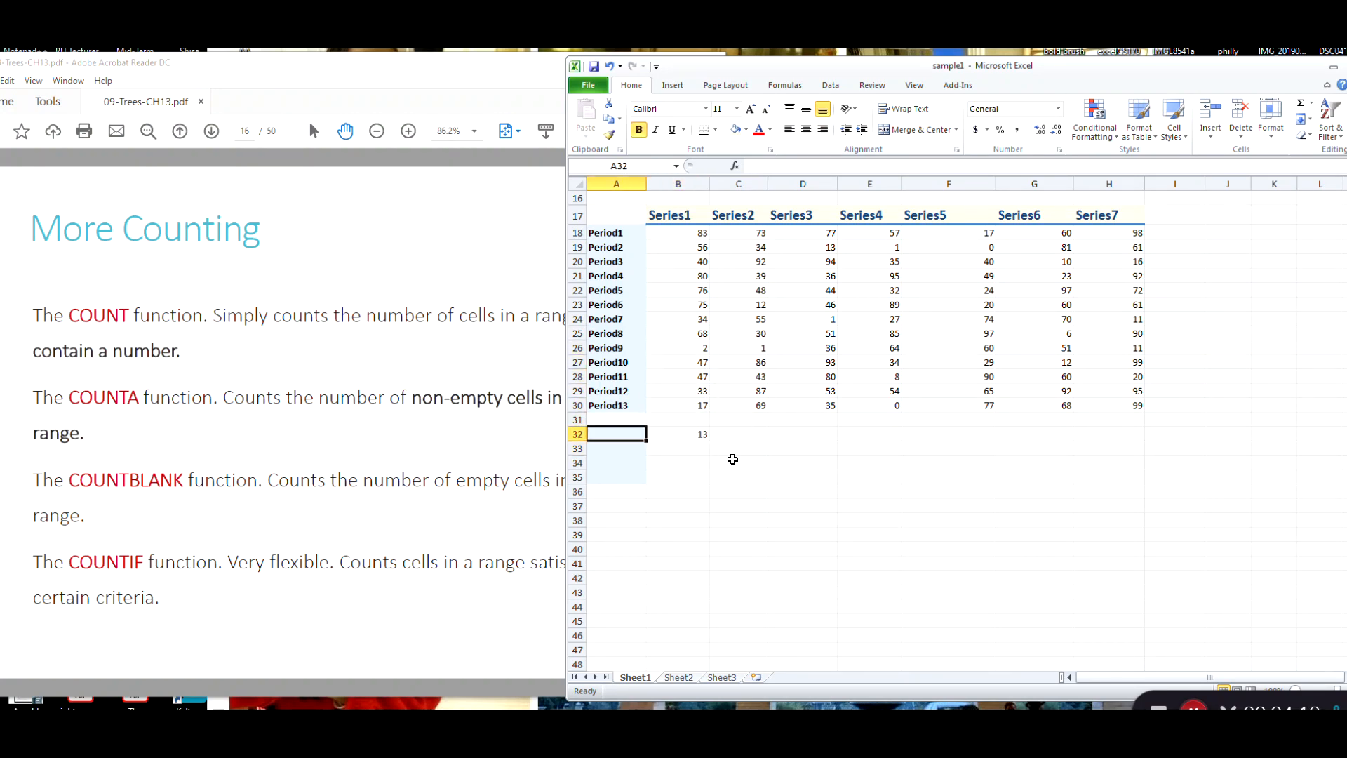
pyautogui.write('count')
pyautogui.press('Return')
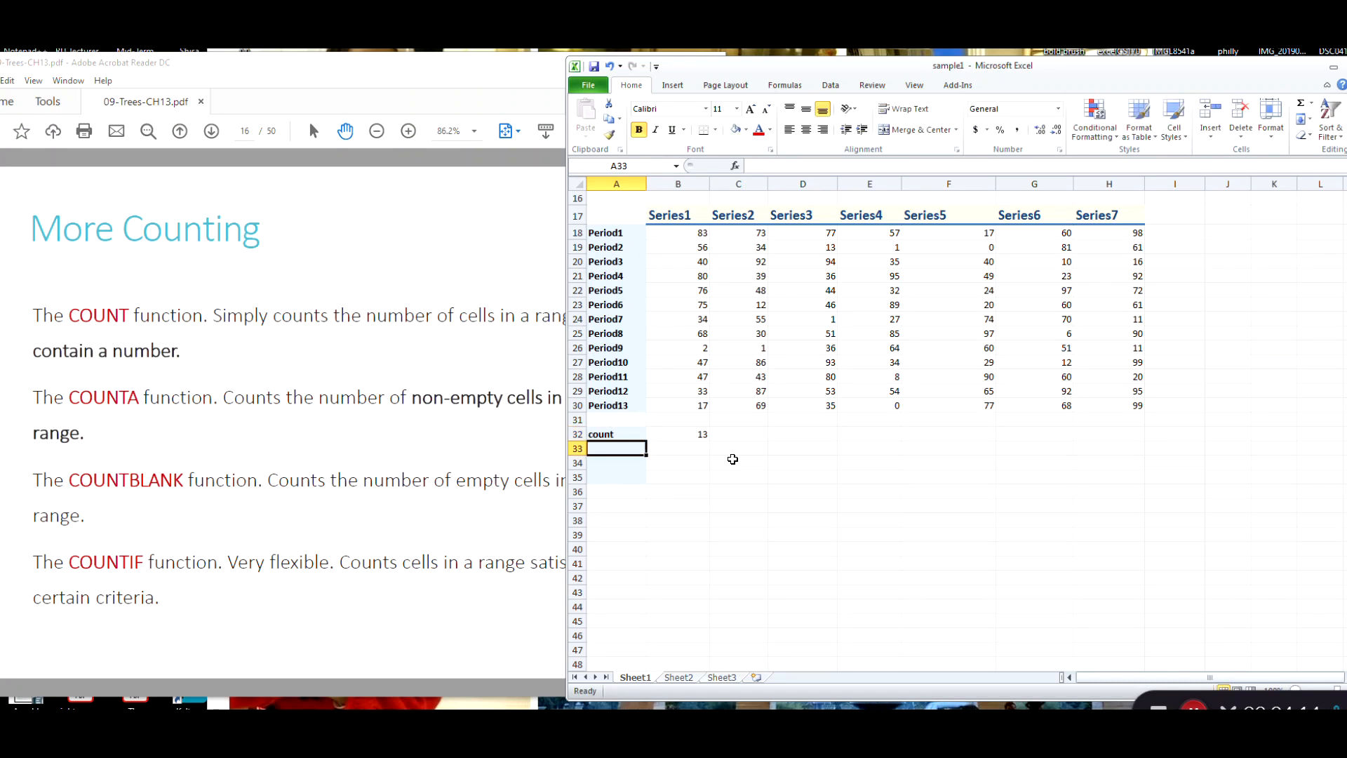
# Consult the COUNTA description in the PDF and enter =COUNTA(B18:B30) in cell B33 of the Excel sheet.
pyautogui.click(361, 445)
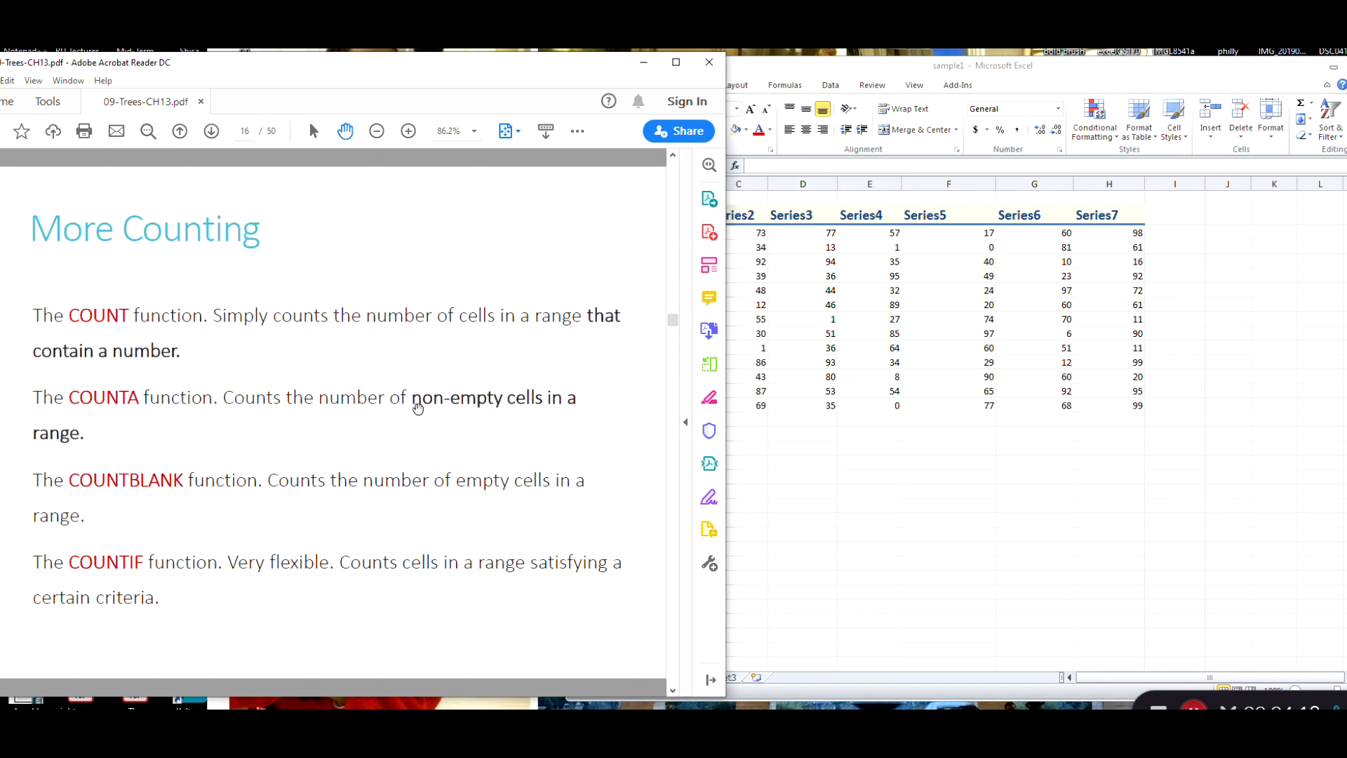
pyautogui.click(841, 469)
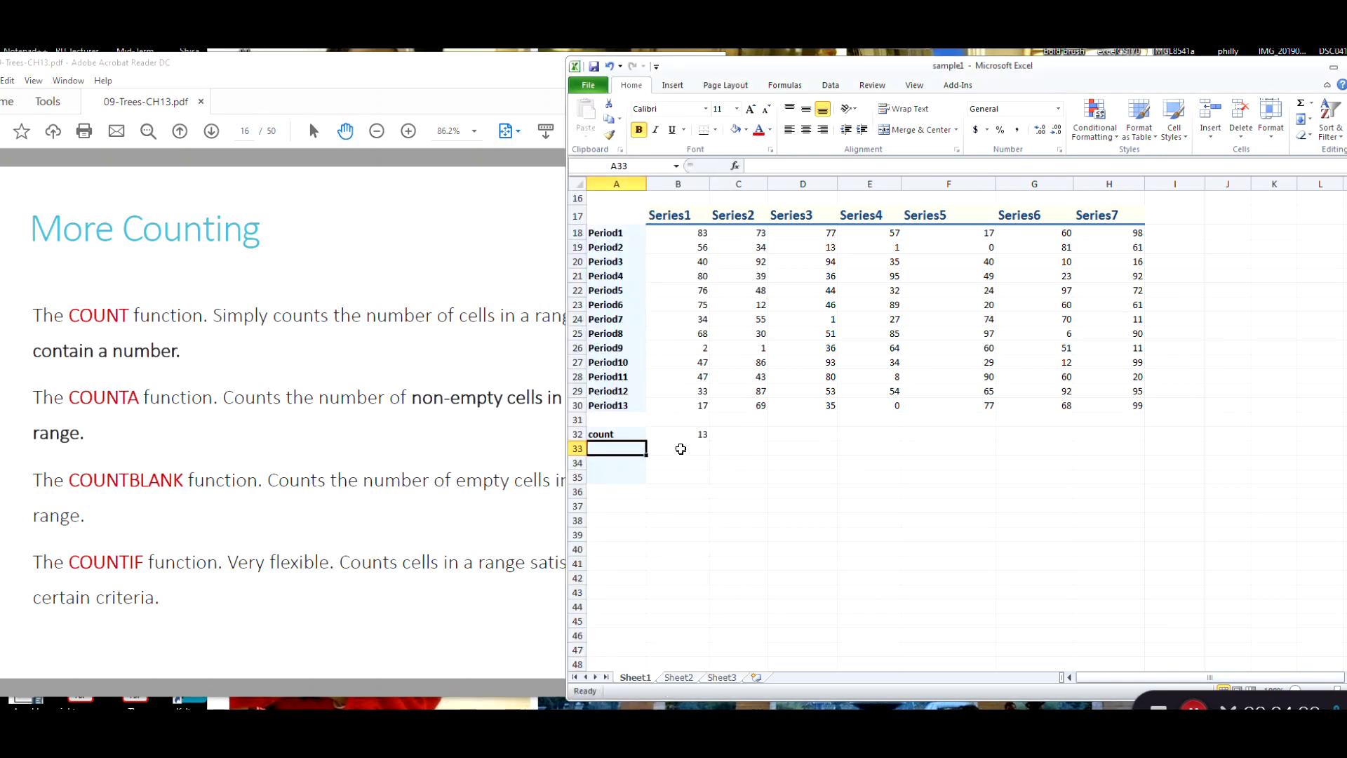
pyautogui.click(681, 449)
pyautogui.write('=counta')
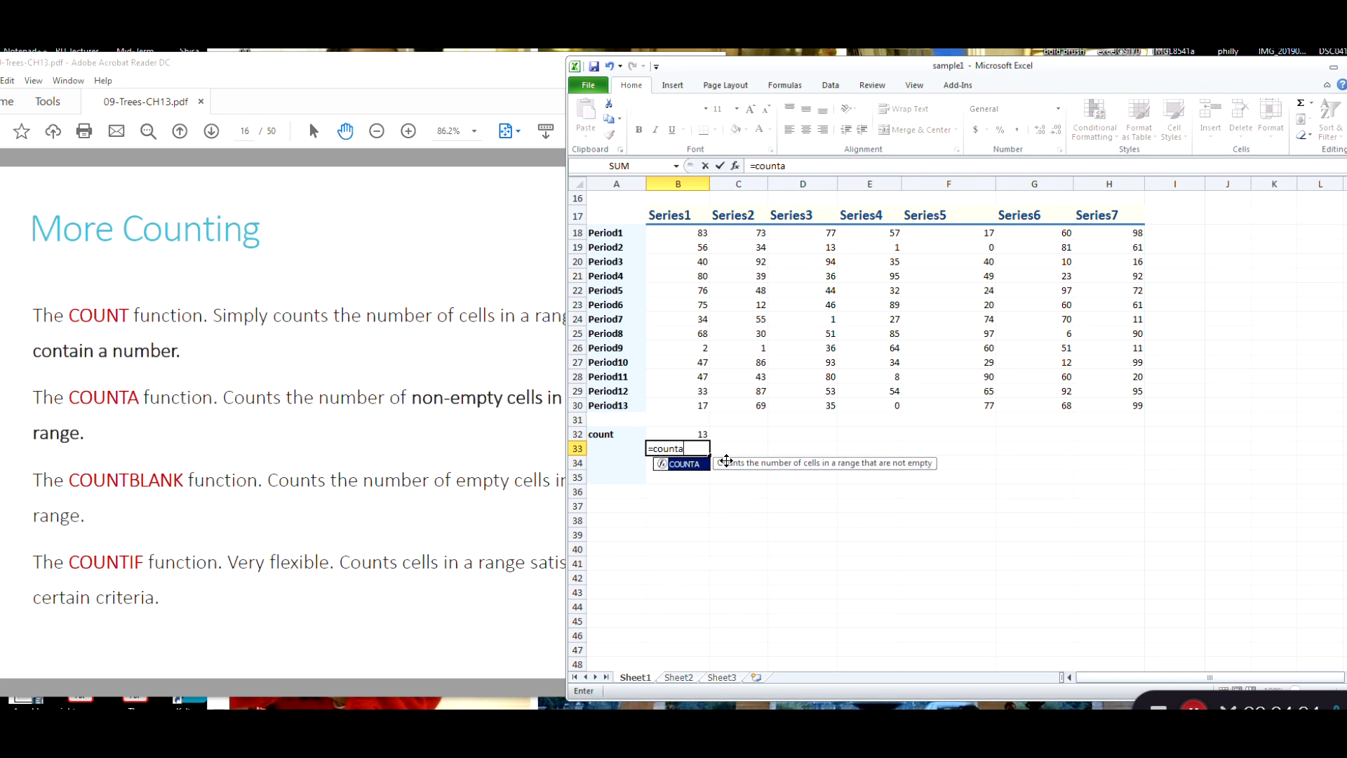
pyautogui.write('(')
pyautogui.moveTo(667, 232); pyautogui.dragTo(705, 407)
pyautogui.write(')')
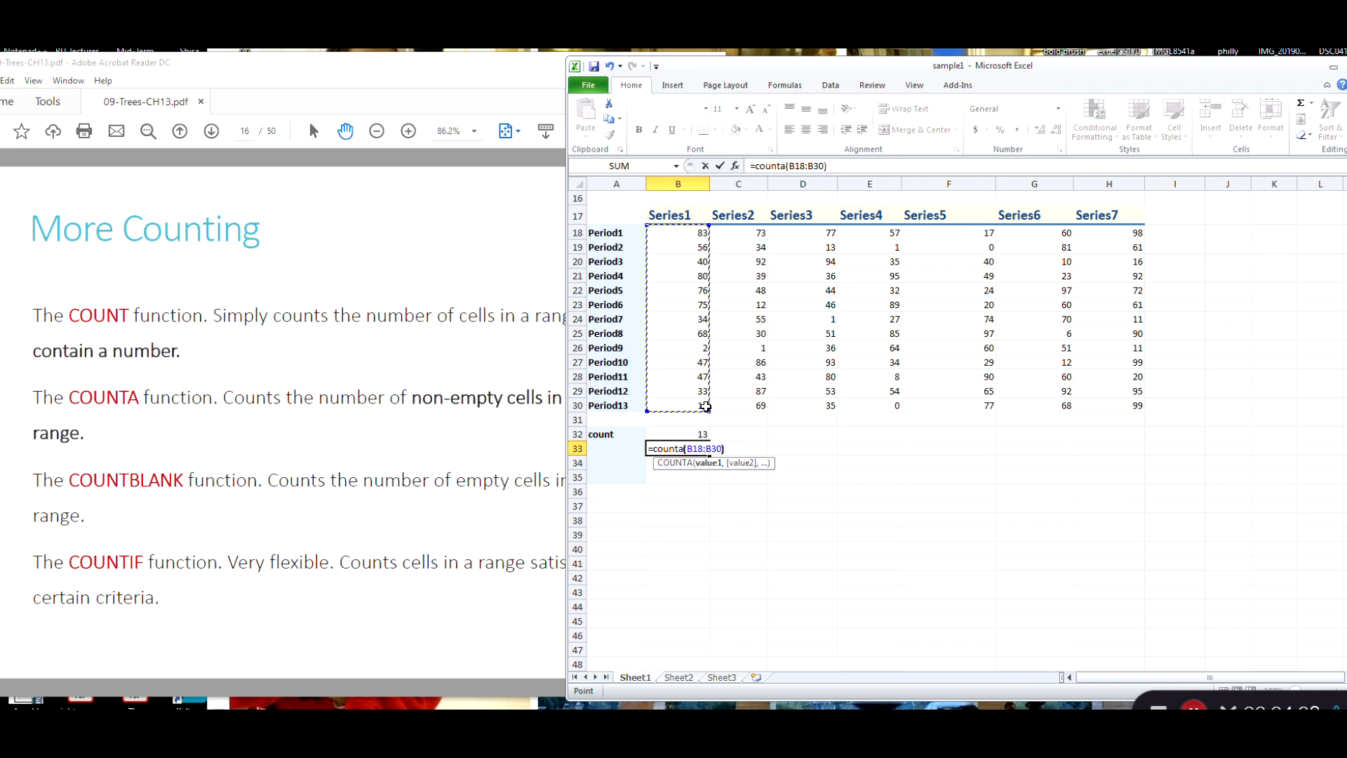
pyautogui.press('Return')
# Label the COUNTA result by entering "countA" in cell A33.
pyautogui.press('Up')
pyautogui.press('Left')
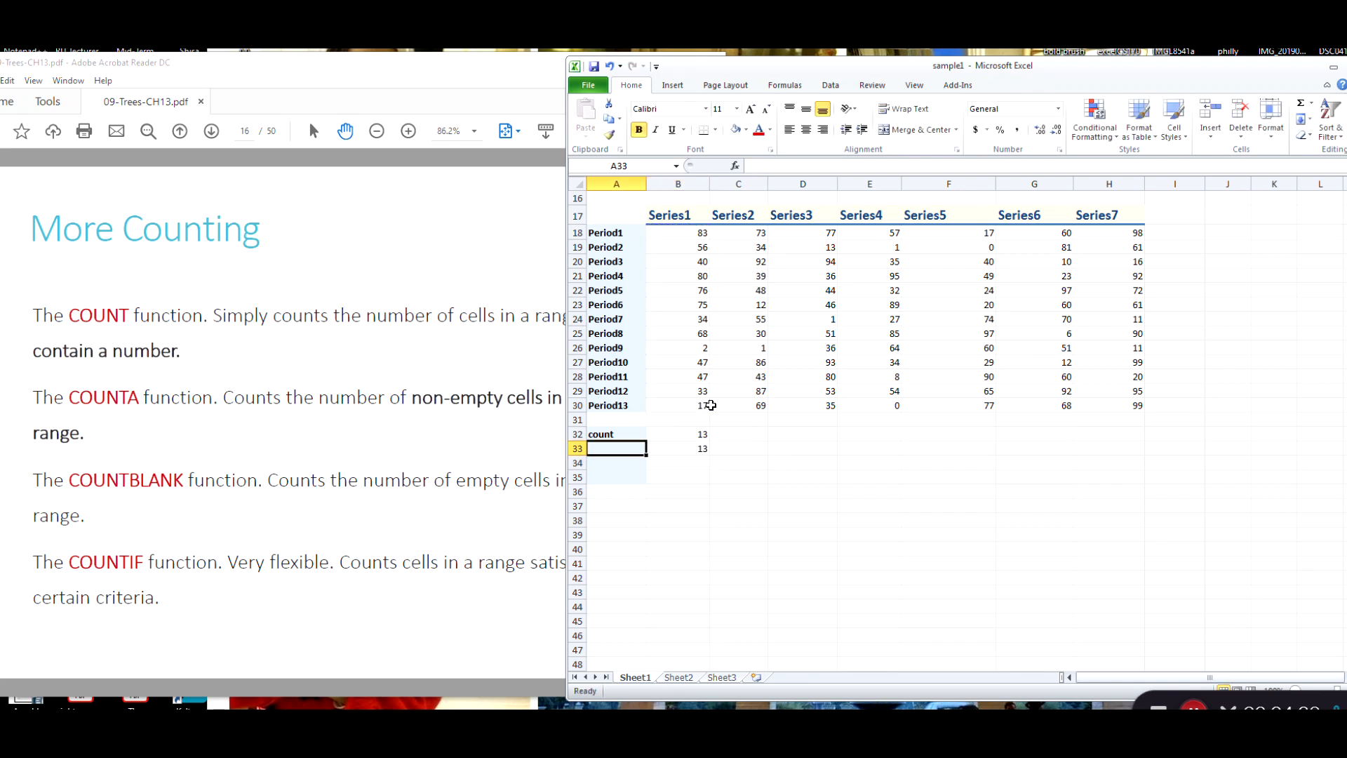
pyautogui.write('countA')
pyautogui.press('Return')
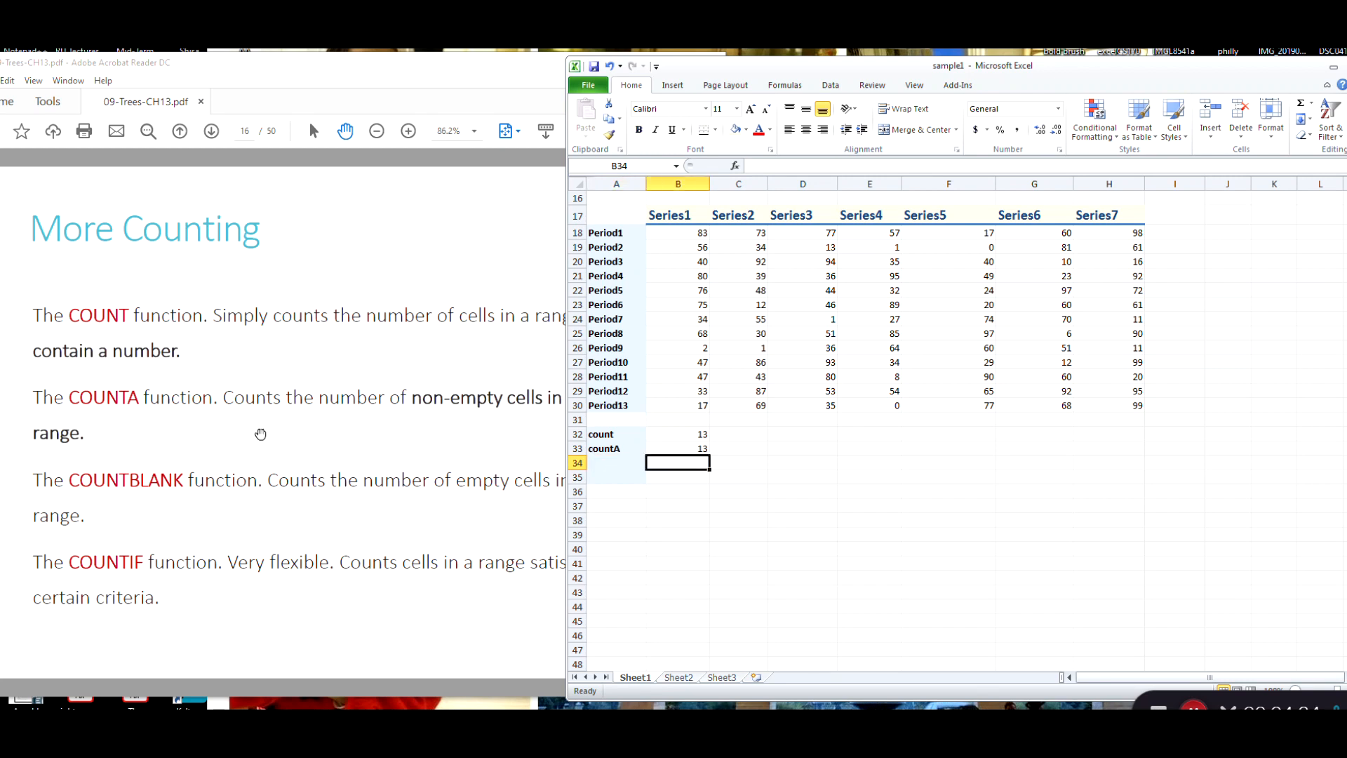
# Consult the COUNTBLANK description in the PDF and enter =COUNTBLANK(B18:B30) in cell B34 of the Excel sheet.
pyautogui.click(232, 512)
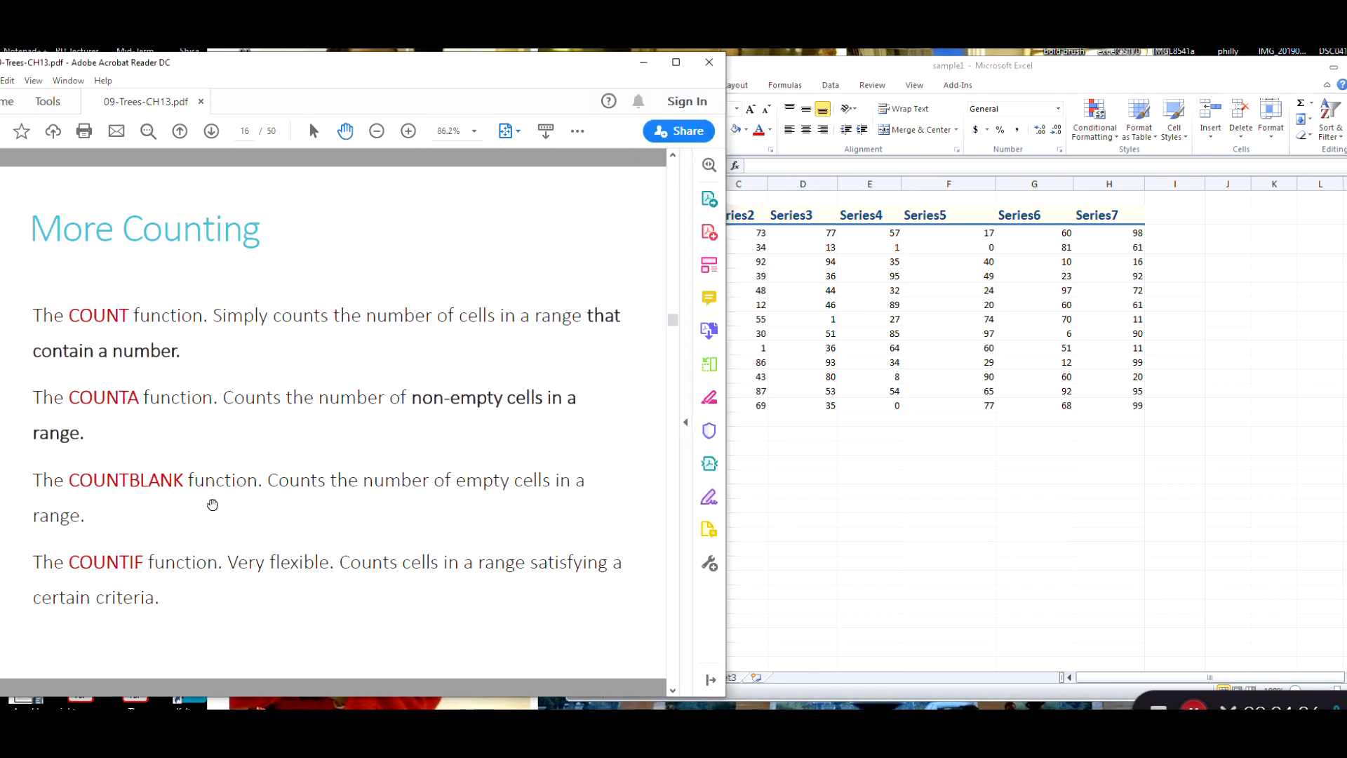
pyautogui.click(806, 489)
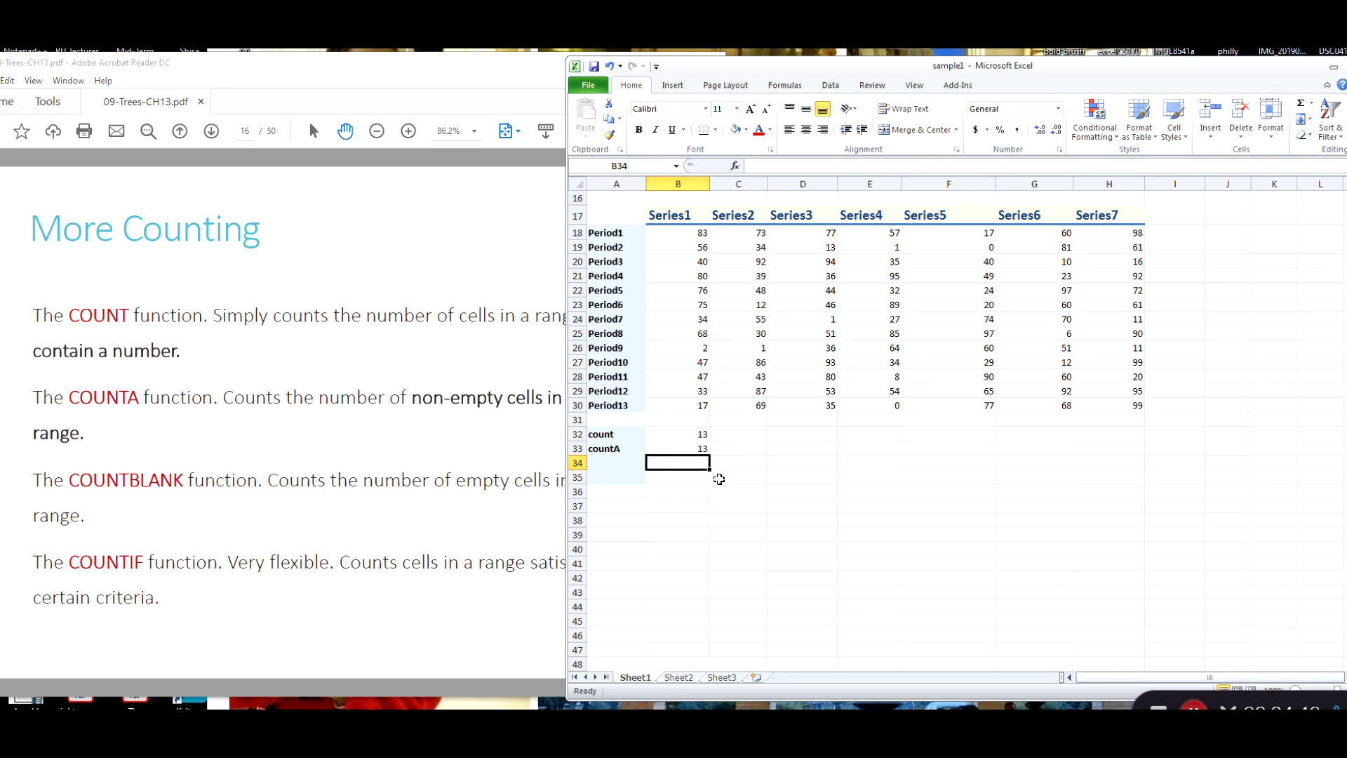
pyautogui.write('=countb')
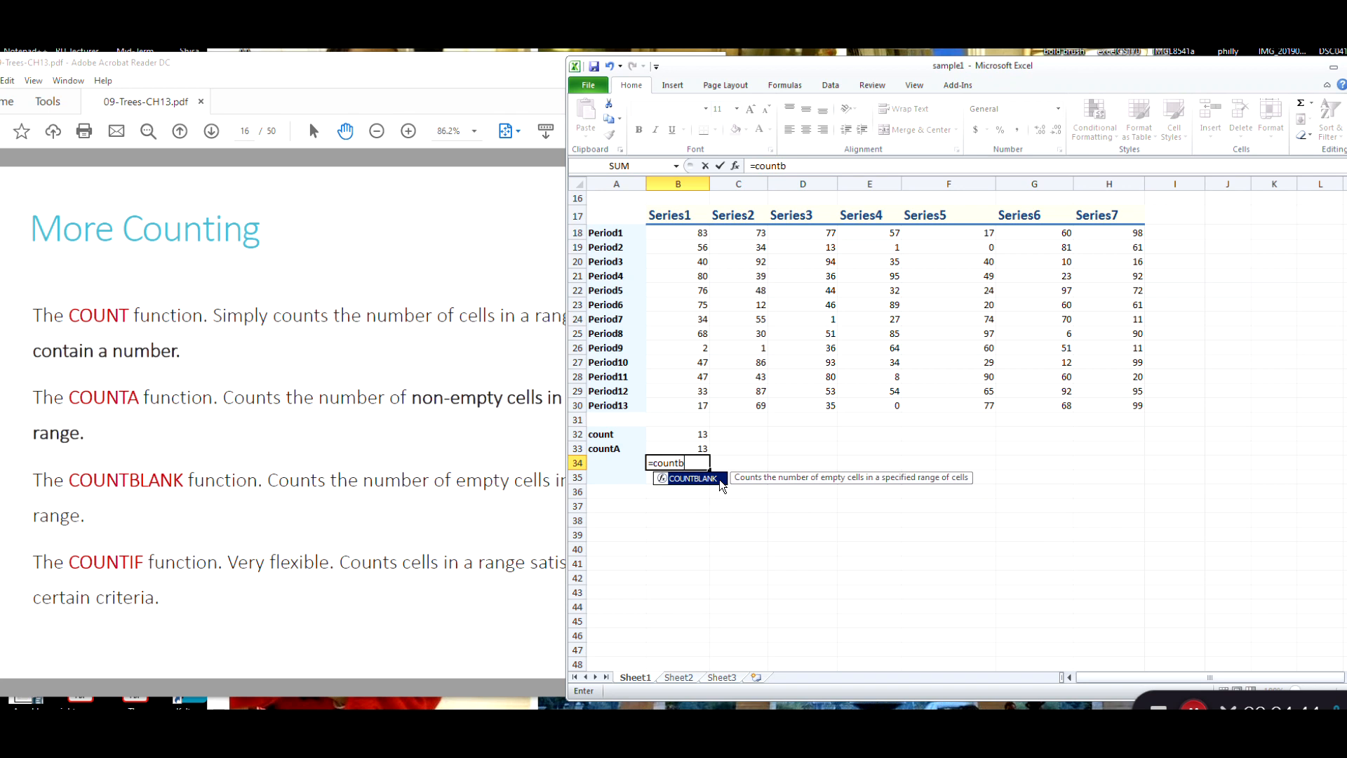
pyautogui.write('lank(')
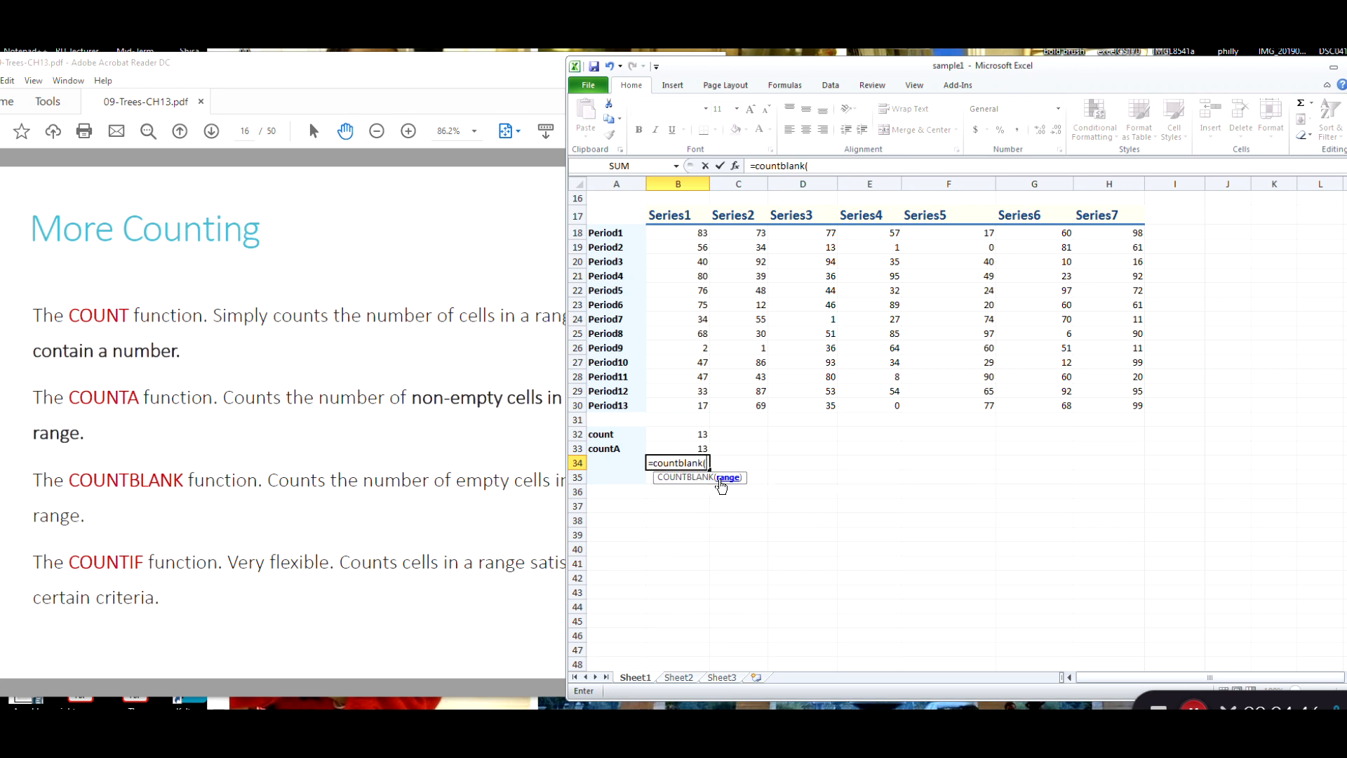
pyautogui.click(677, 235)
pyautogui.moveTo(678, 235); pyautogui.dragTo(701, 403)
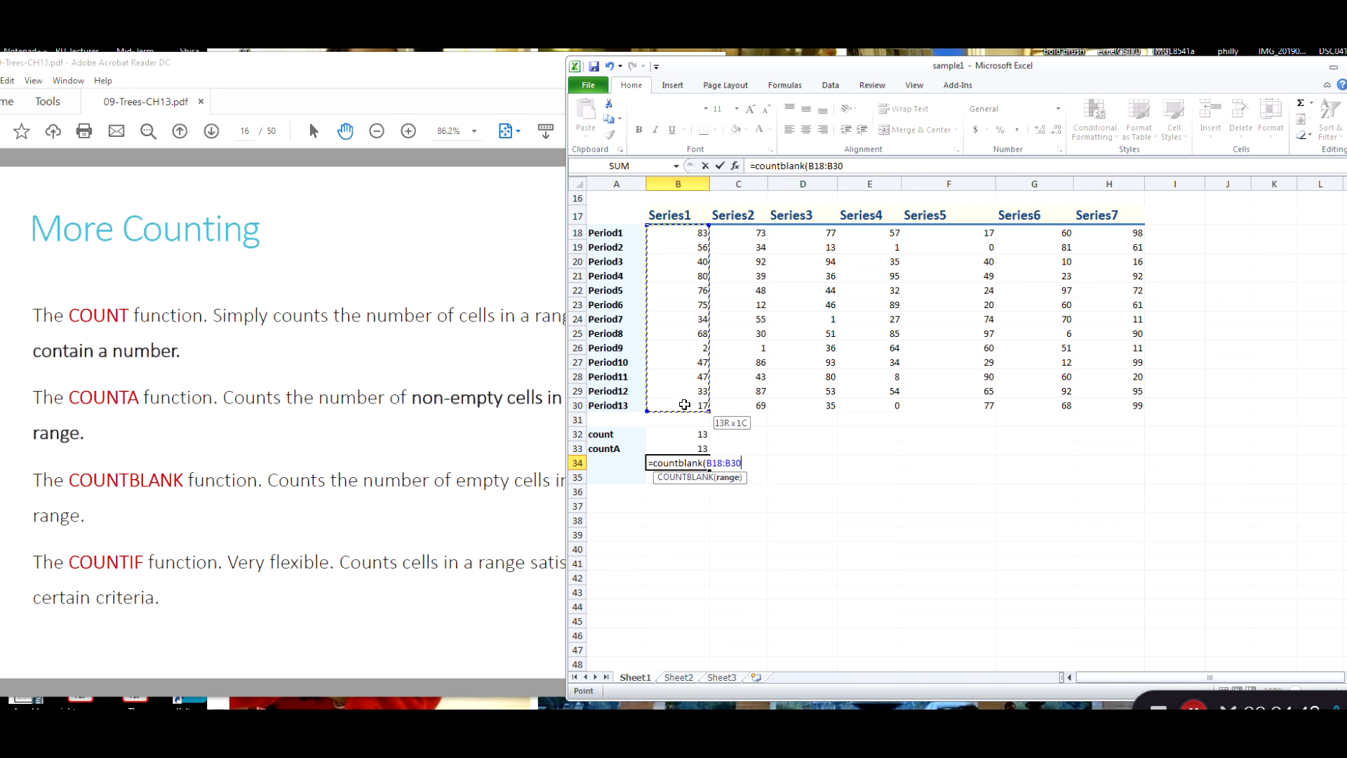
pyautogui.write(')')
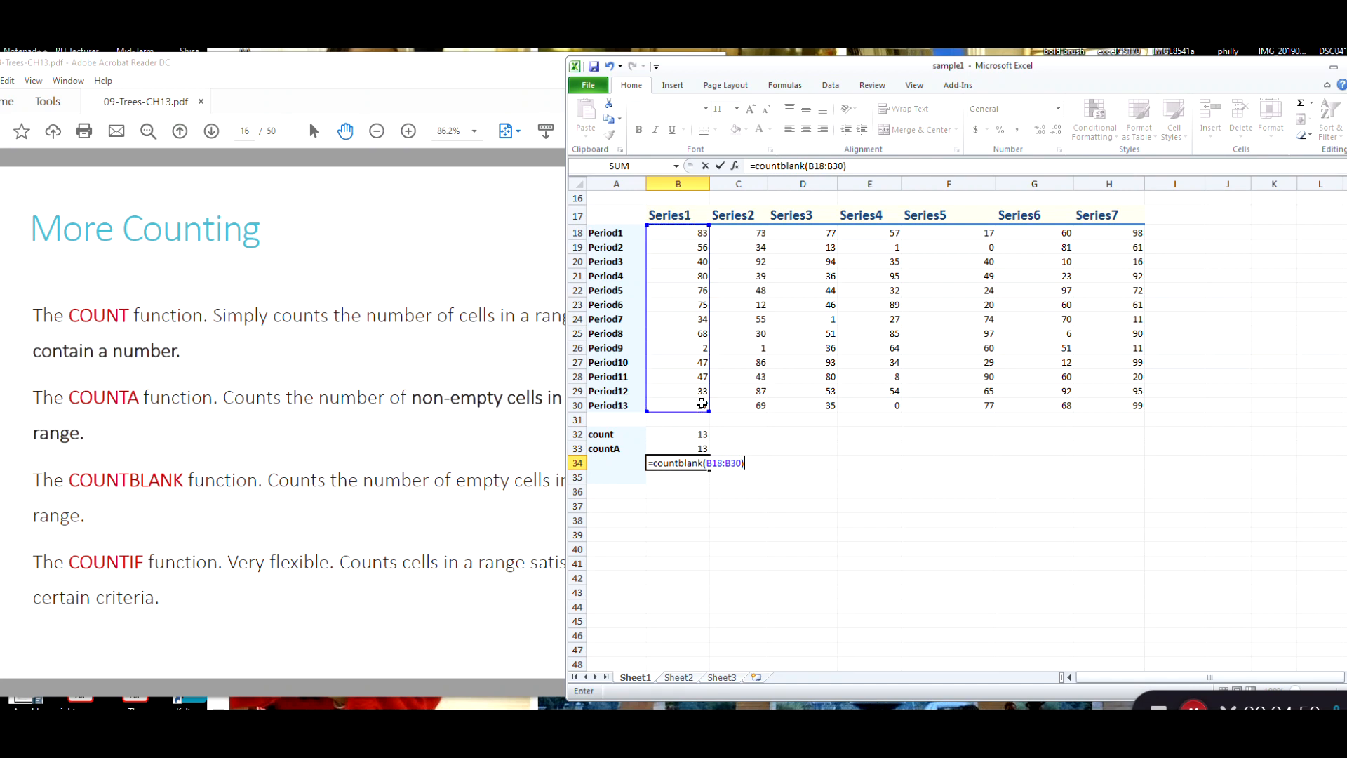
pyautogui.press('Return')
# Label the COUNTBLANK result by entering "countblank" in cell A34.
pyautogui.press('Up')
pyautogui.press('Left')
pyautogui.write('countblank')
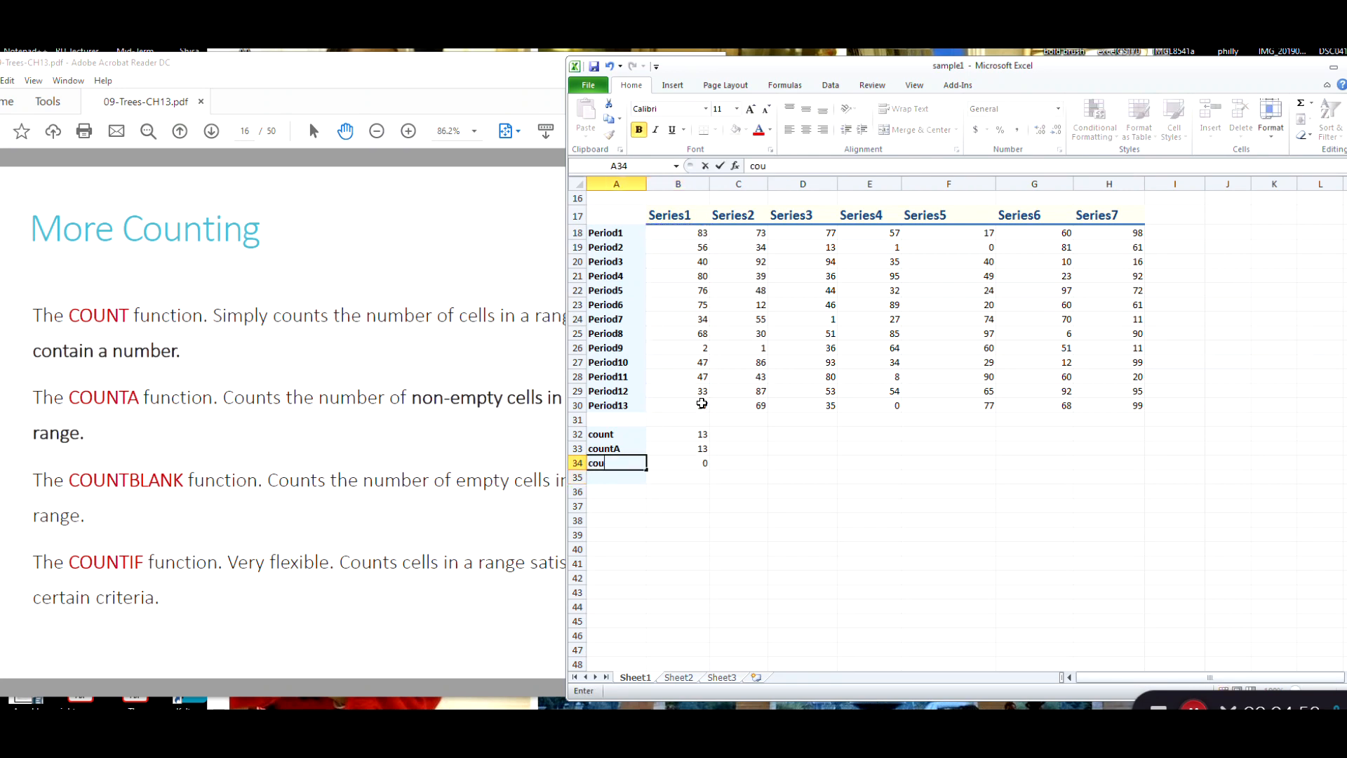
pyautogui.press('Return')
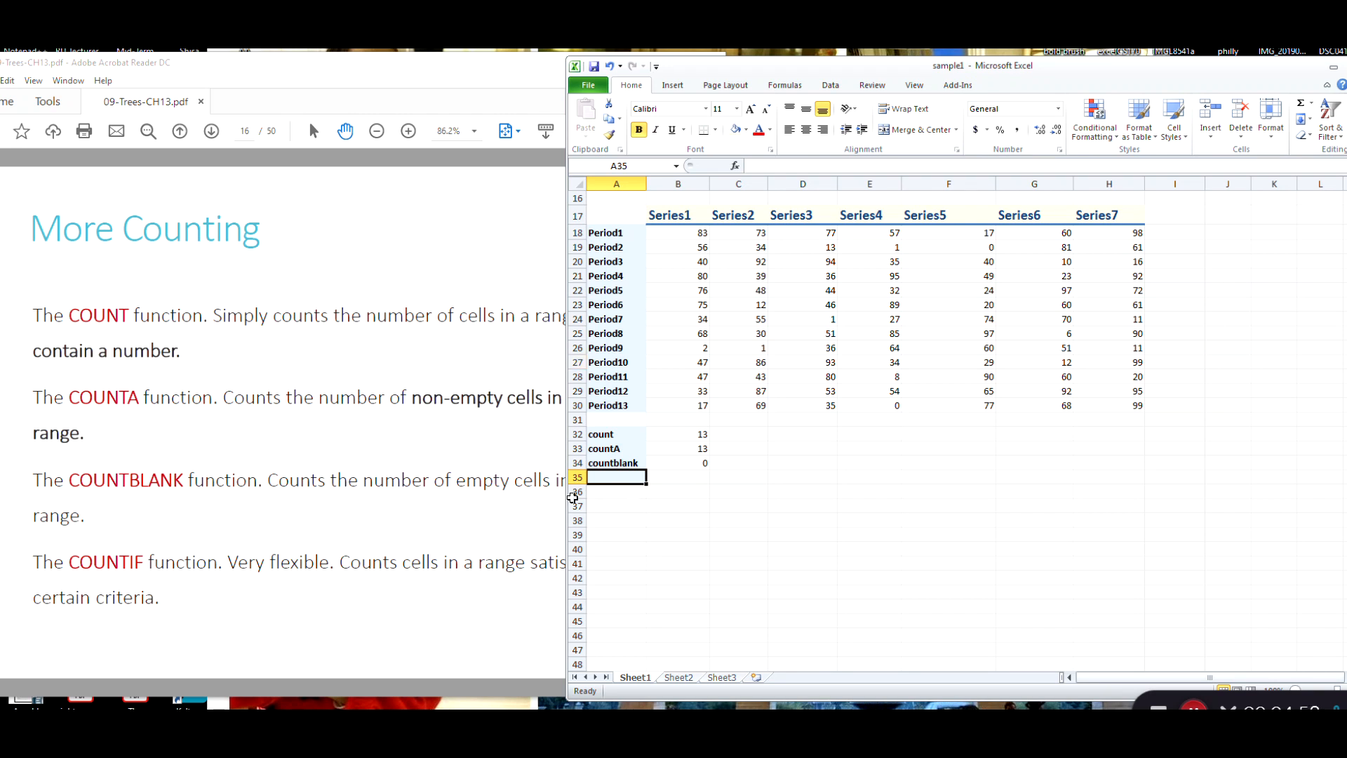
pyautogui.click(670, 475)
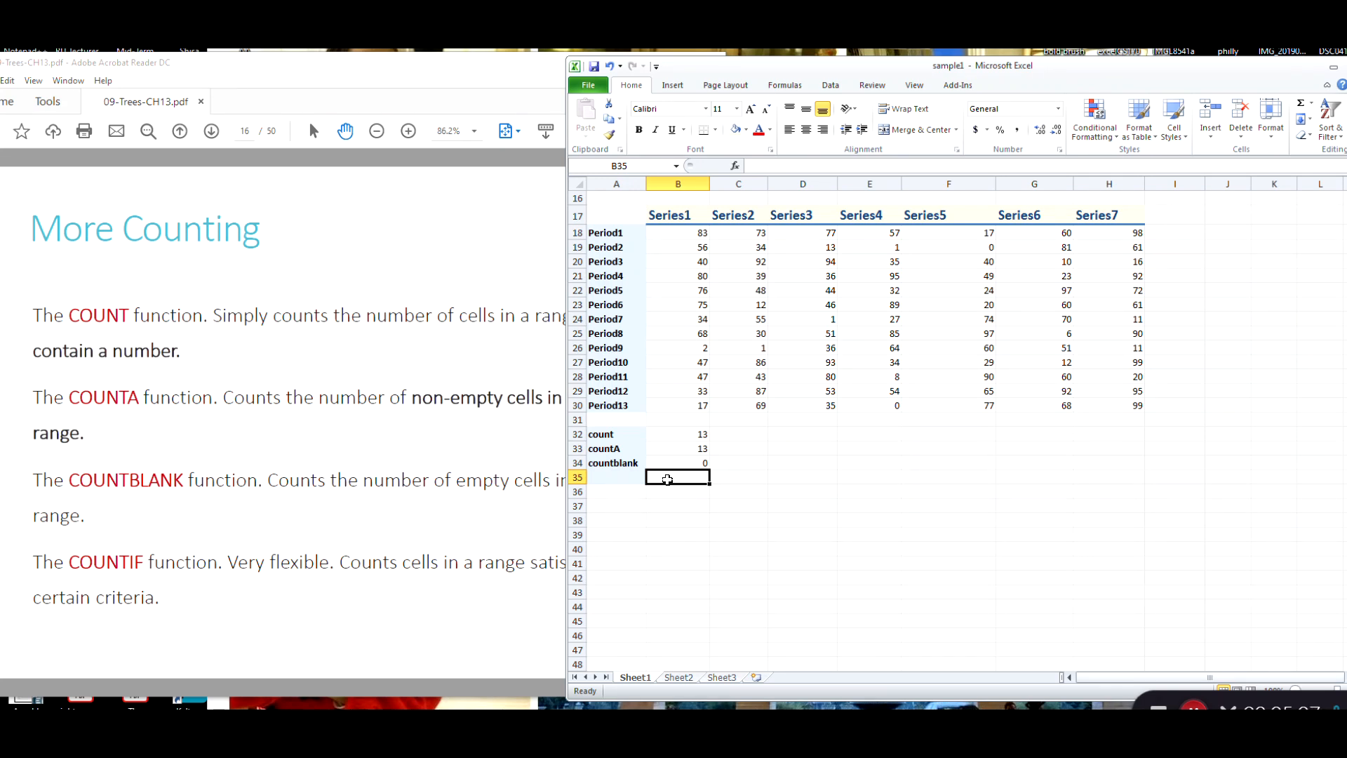
pyautogui.write('countif(')
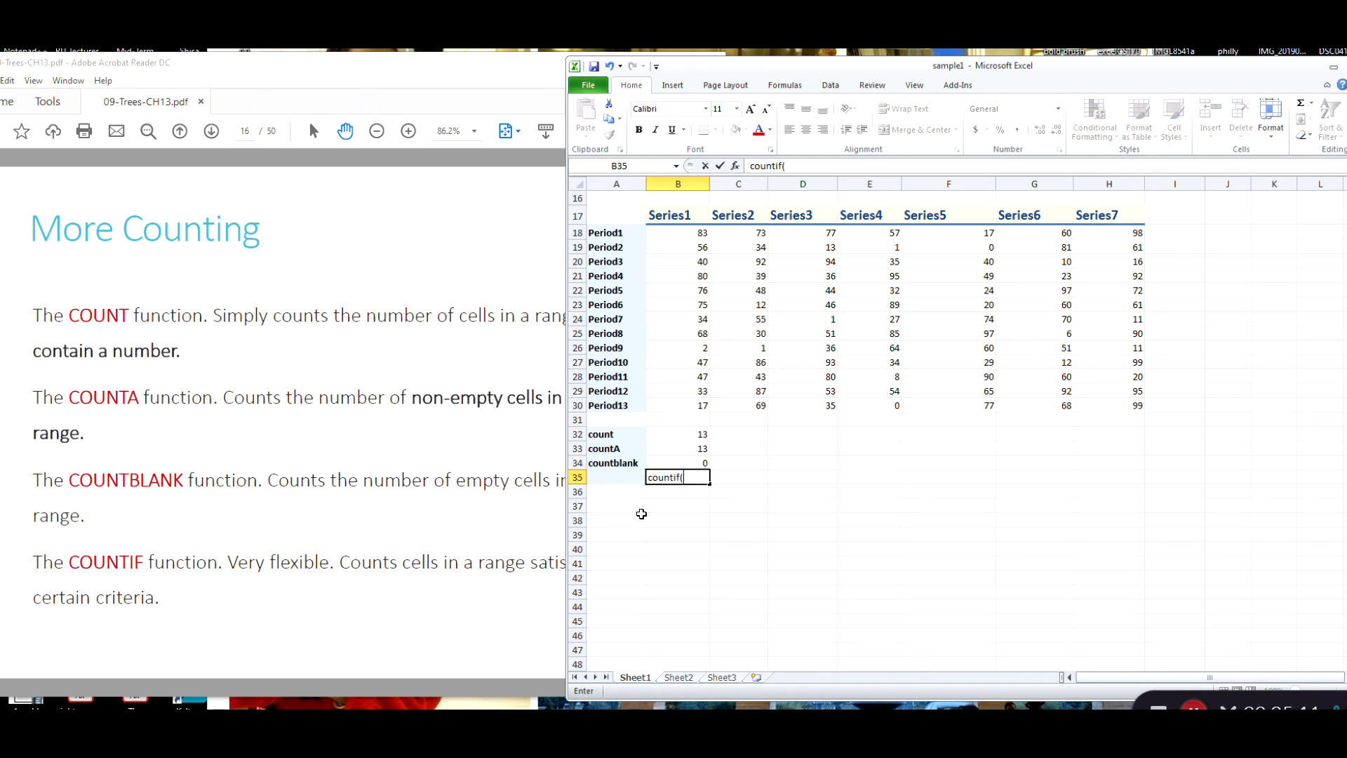
pyautogui.press('BackSpace')
pyautogui.press('BackSpace')
pyautogui.press('BackSpace')
pyautogui.press('BackSpace')
pyautogui.press('BackSpace')
pyautogui.press('BackSpace')
pyautogui.press('BackSpace')
pyautogui.press('BackSpace')
# Enter =COUNTIF(B18:B30,">50") in cell B35 to count the Series1 values greater than 50.
pyautogui.write('=')
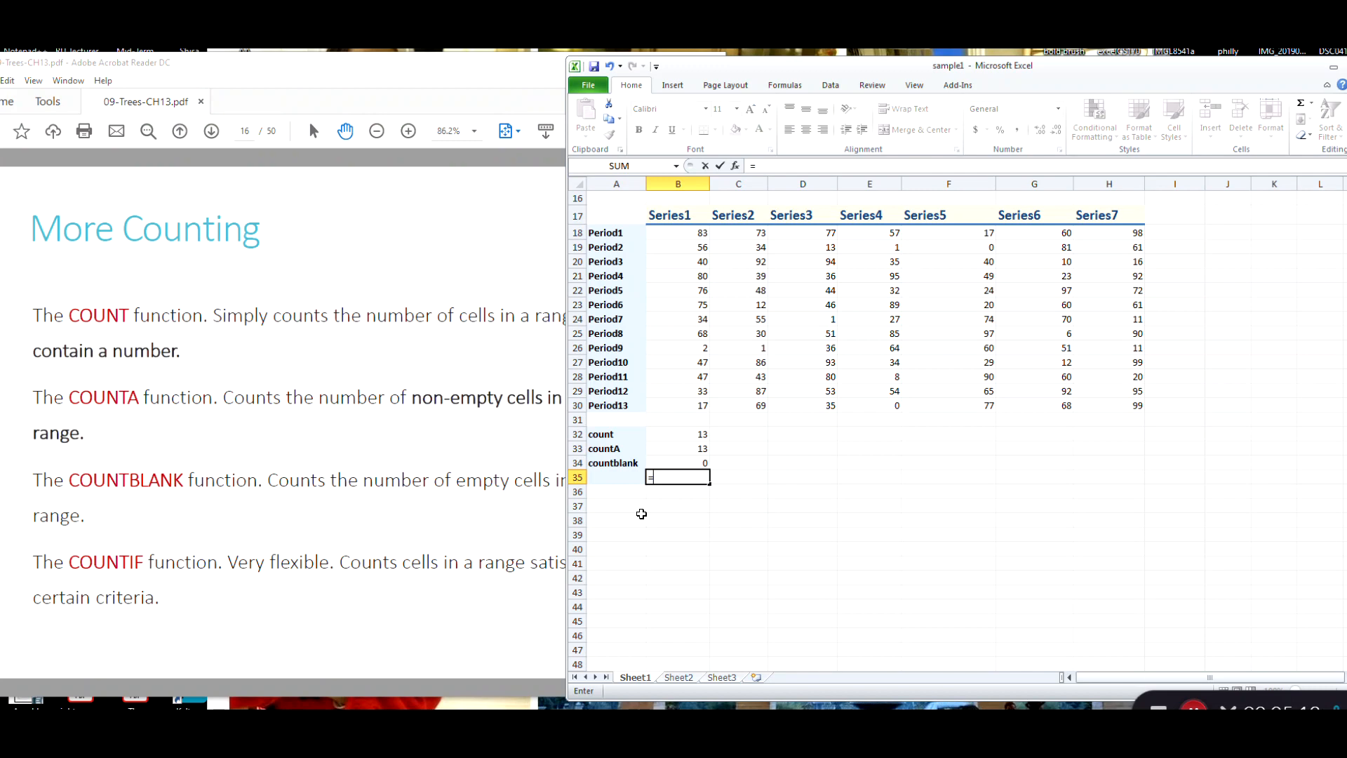
pyautogui.write('countif')
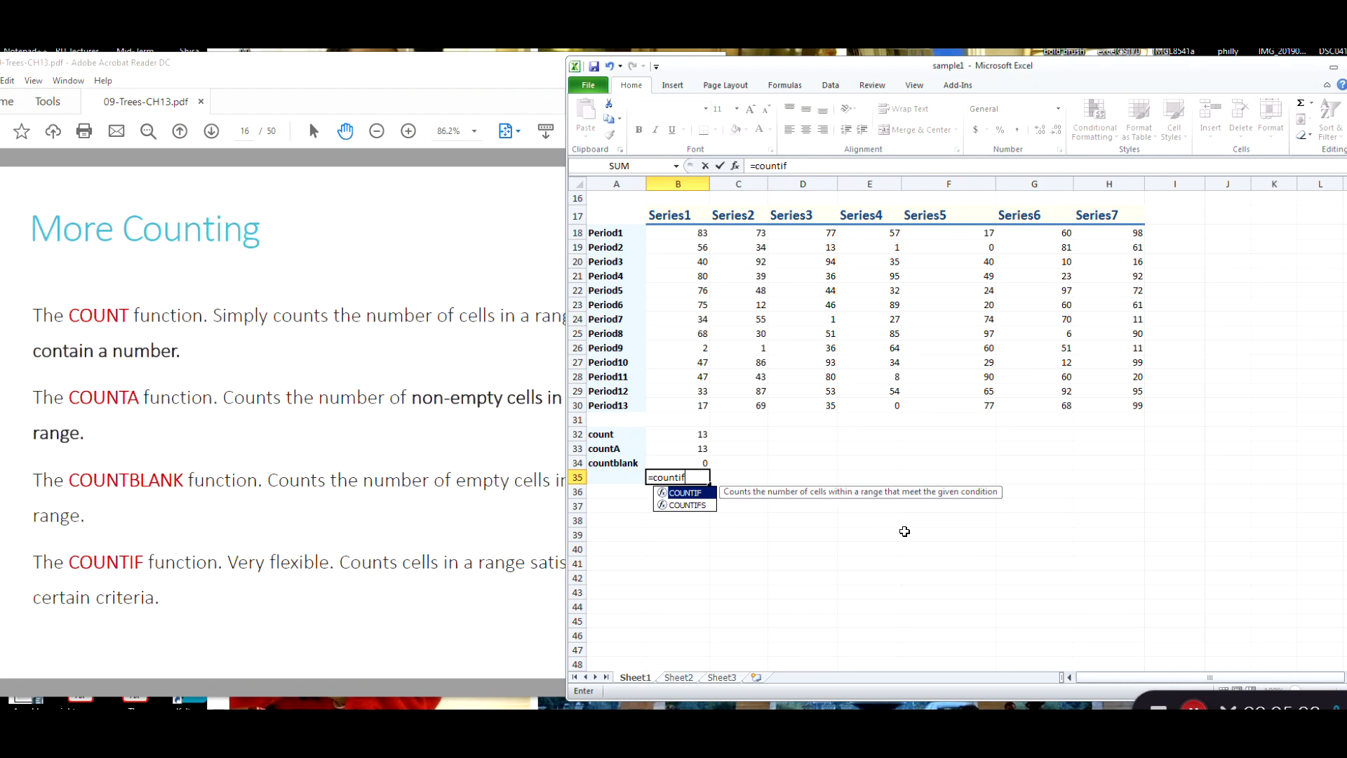
pyautogui.write('(')
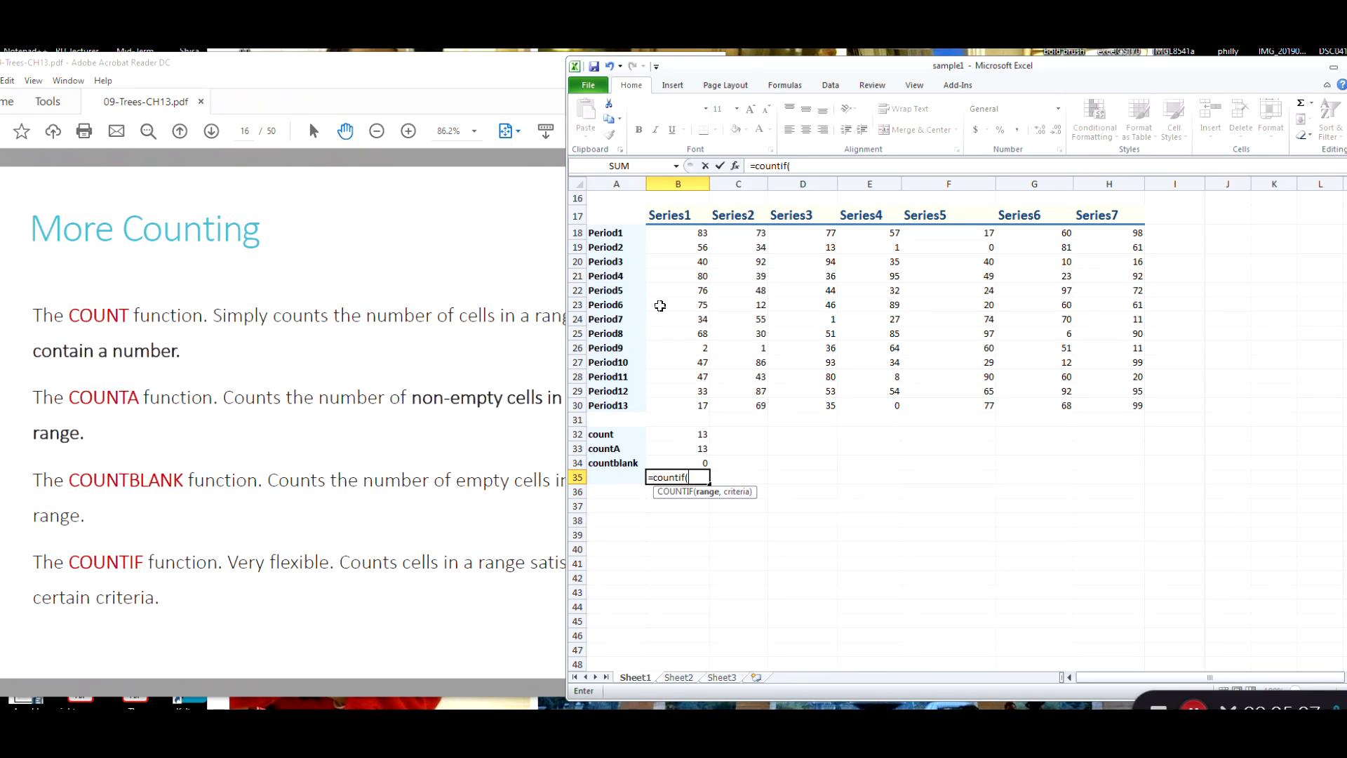
pyautogui.click(671, 233)
pyautogui.moveTo(671, 232); pyautogui.dragTo(680, 405)
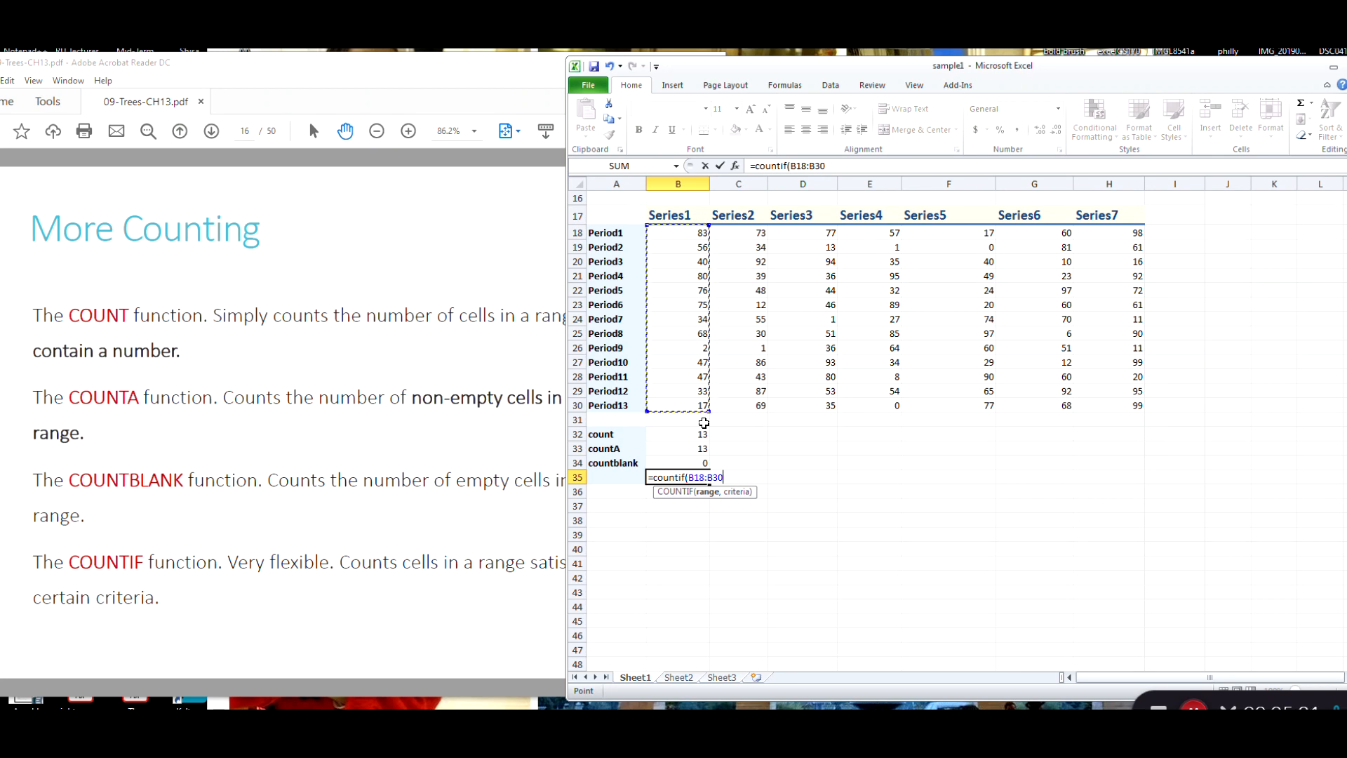
pyautogui.write(',')
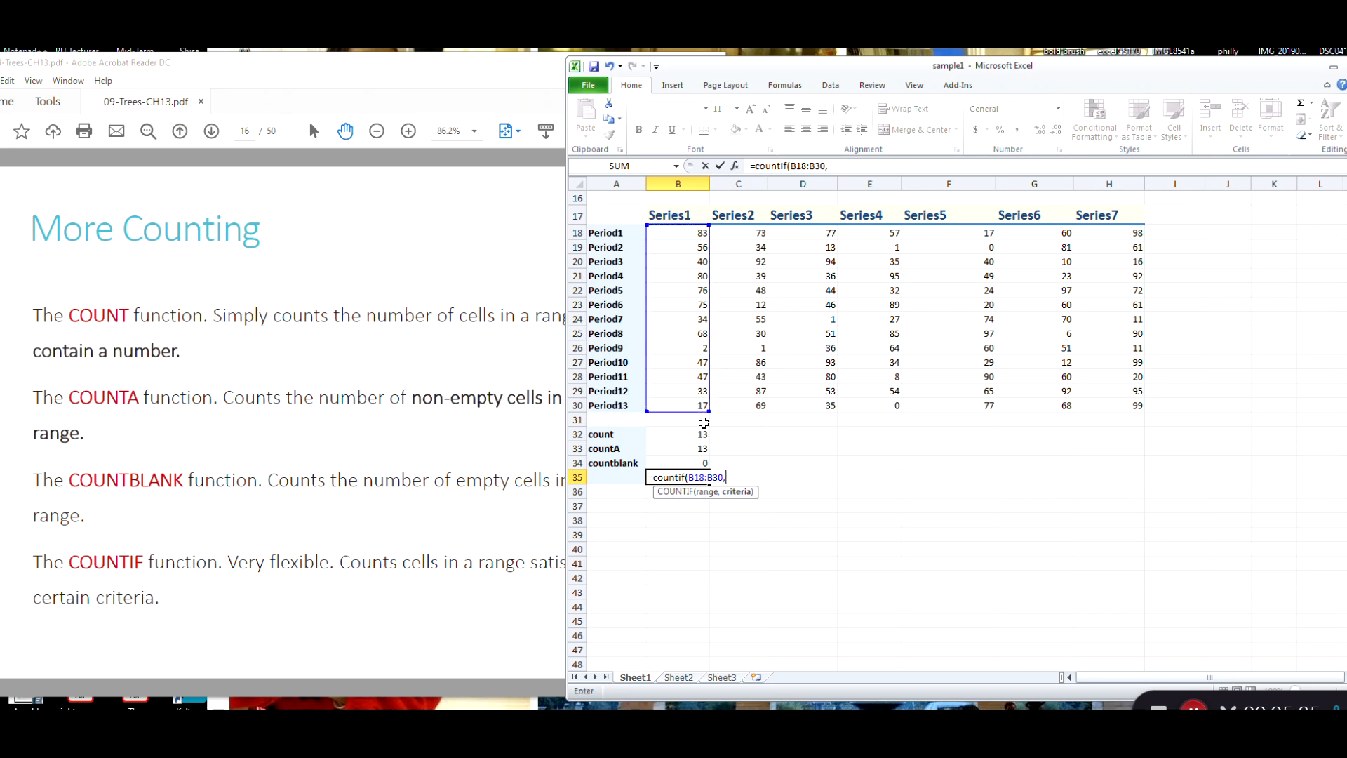
pyautogui.write('">50")')
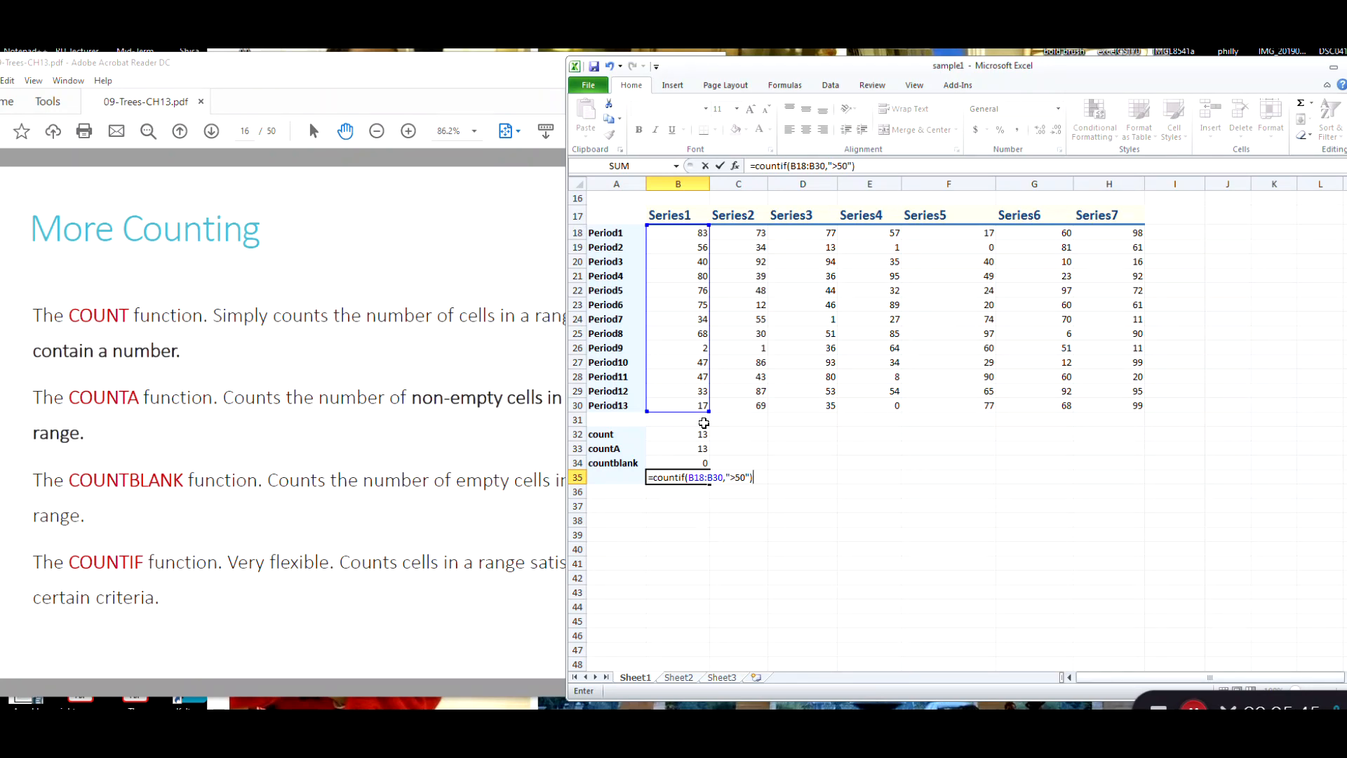
pyautogui.press('Return')
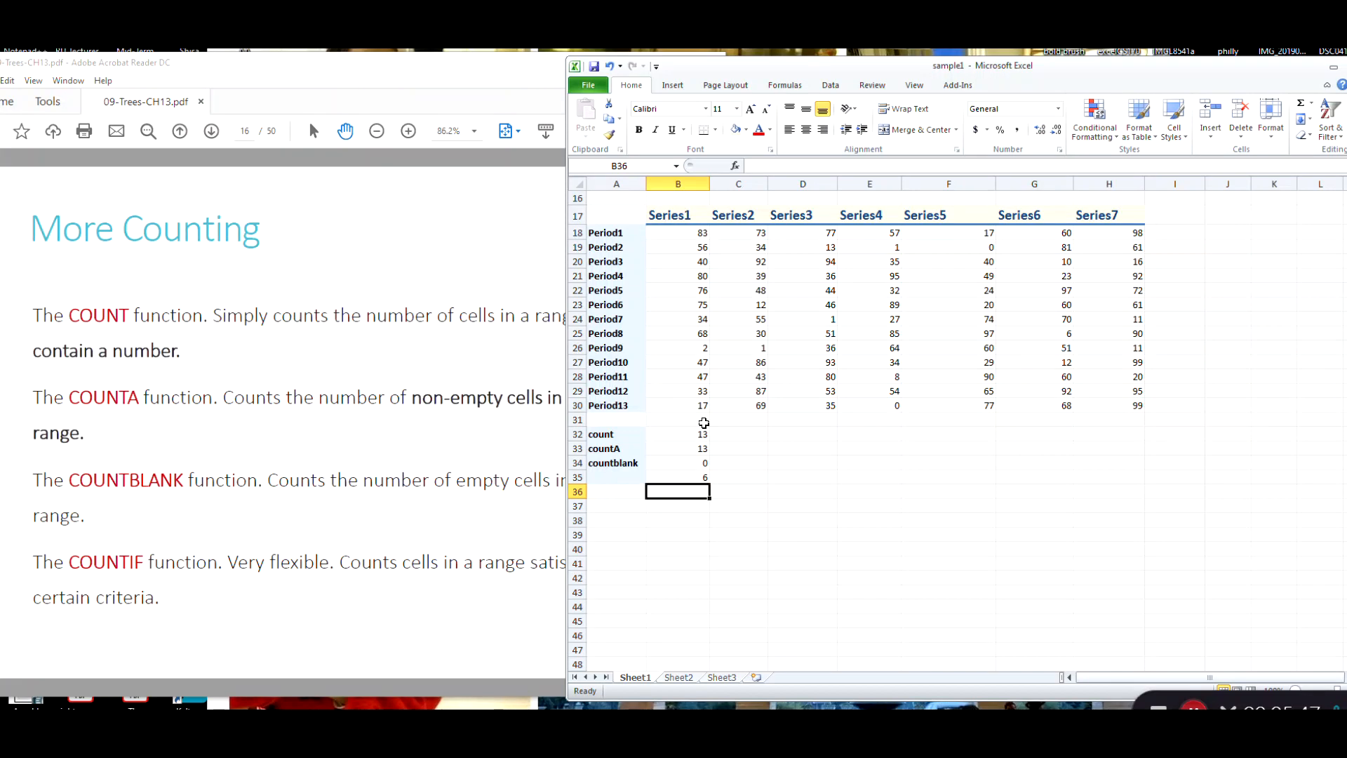
# Label the COUNTIF result by entering "countif" in cell A35.
pyautogui.press('Up')
pyautogui.press('Left')
pyautogui.write('countif')
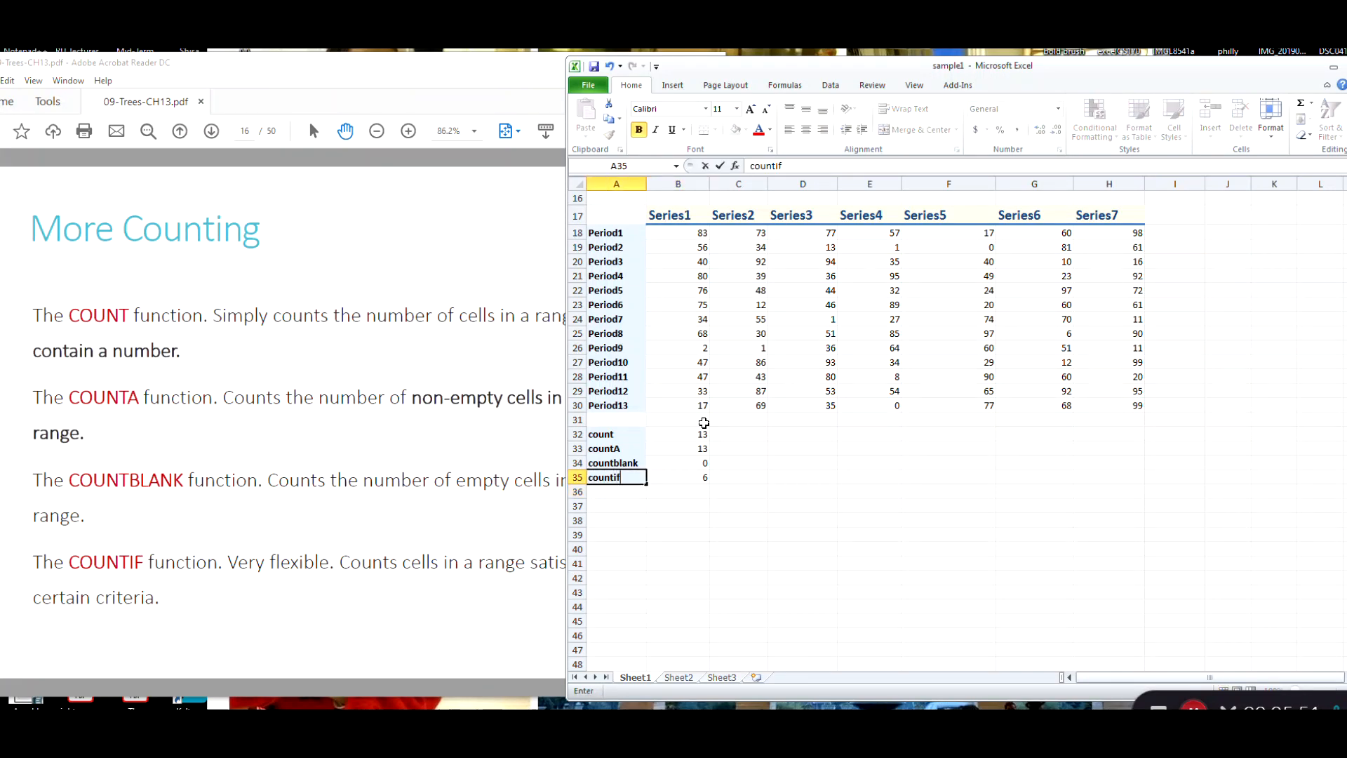
pyautogui.press('Return')
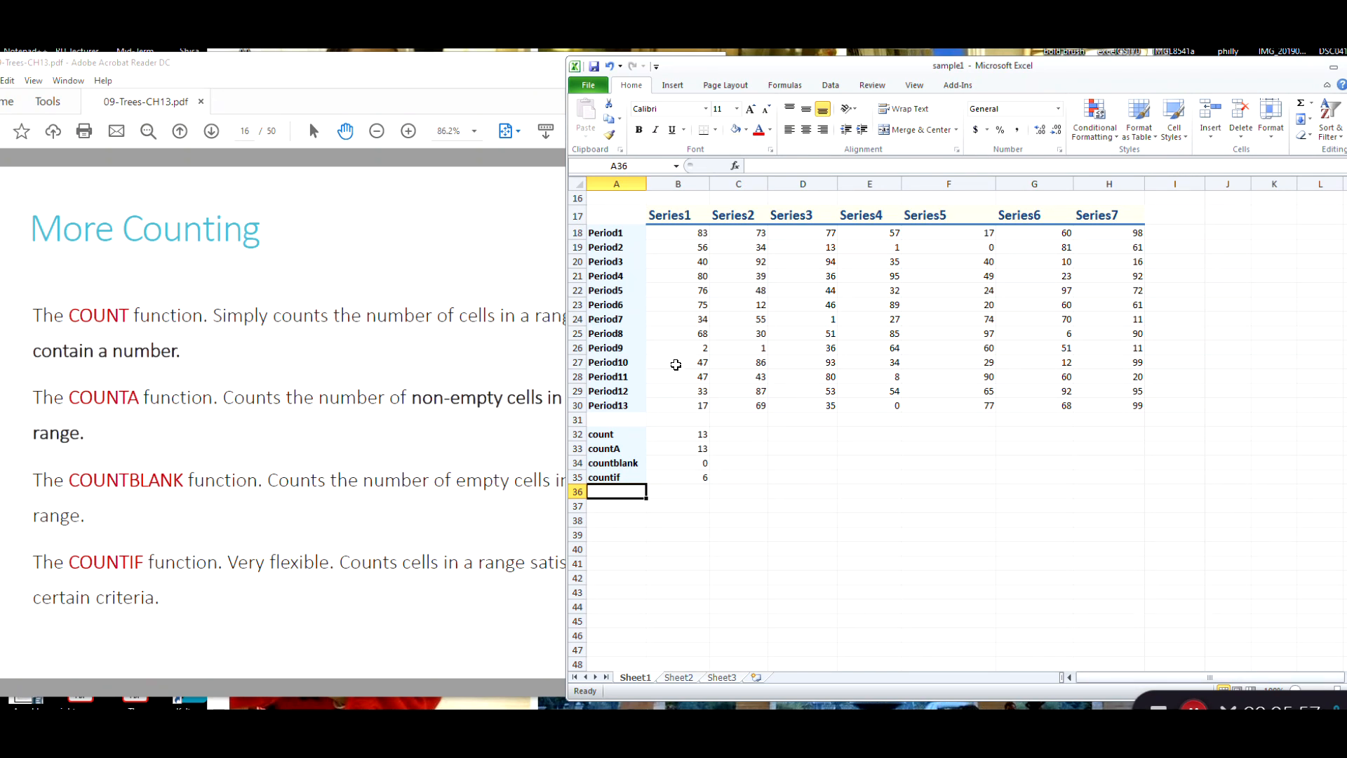
# Replace the Period6 value in cell B23 with a blank space and consult the counting function descriptions in the PDF.
pyautogui.click(691, 303)
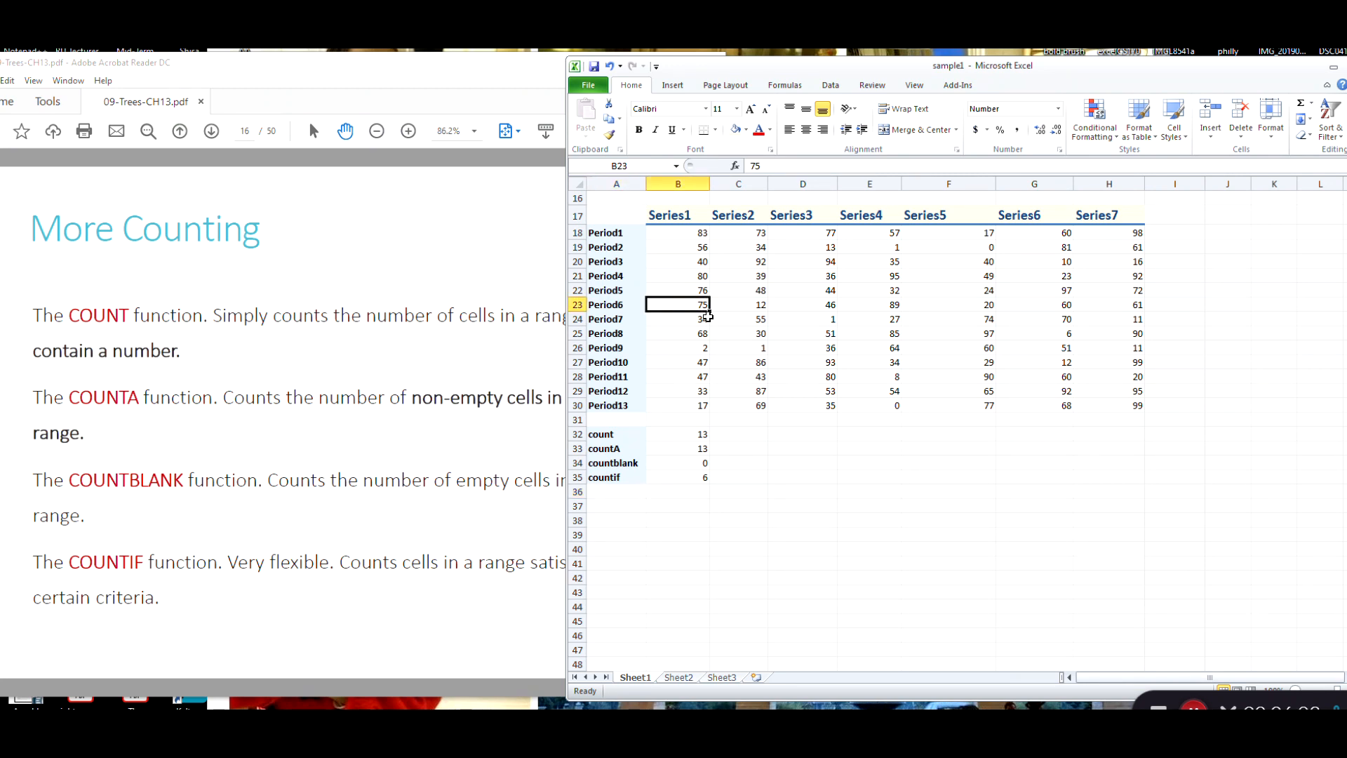
pyautogui.press('BackSpace')
pyautogui.press('Return')
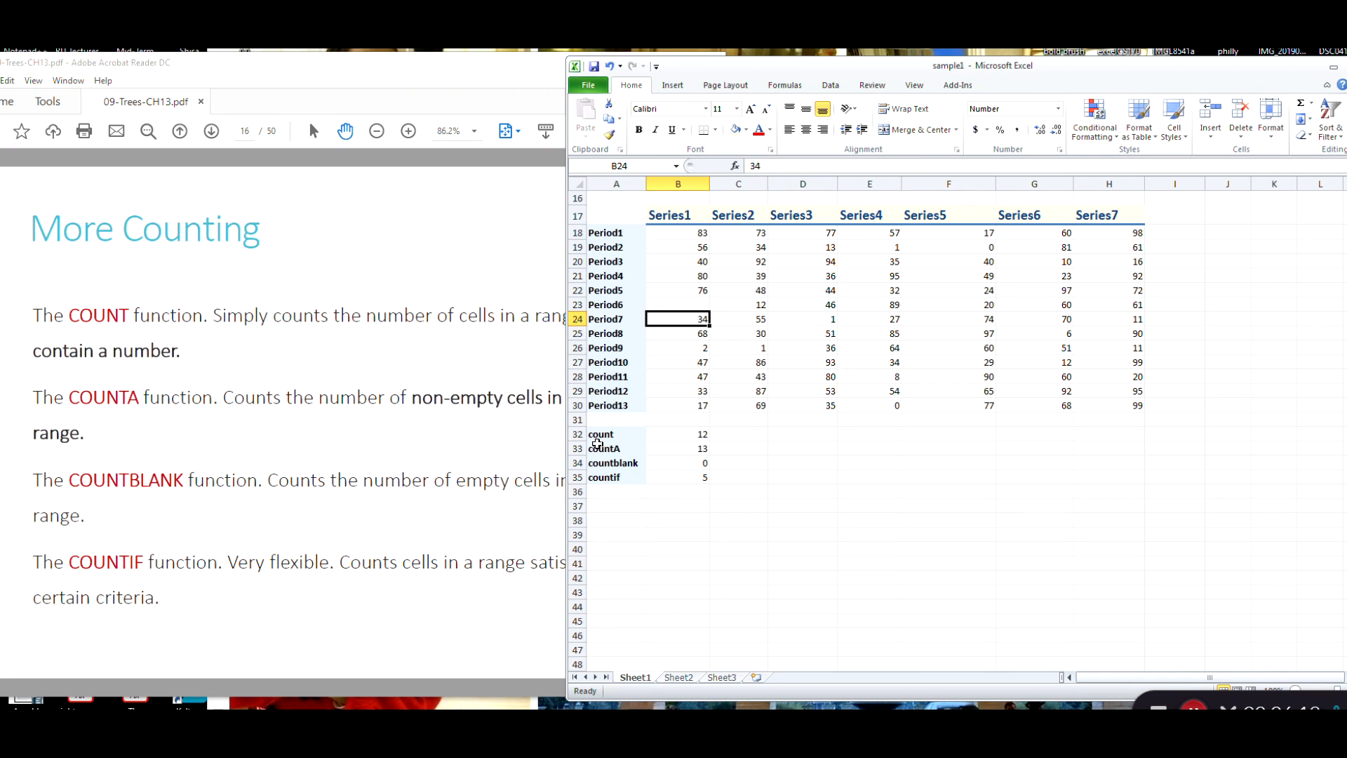
pyautogui.click(390, 428)
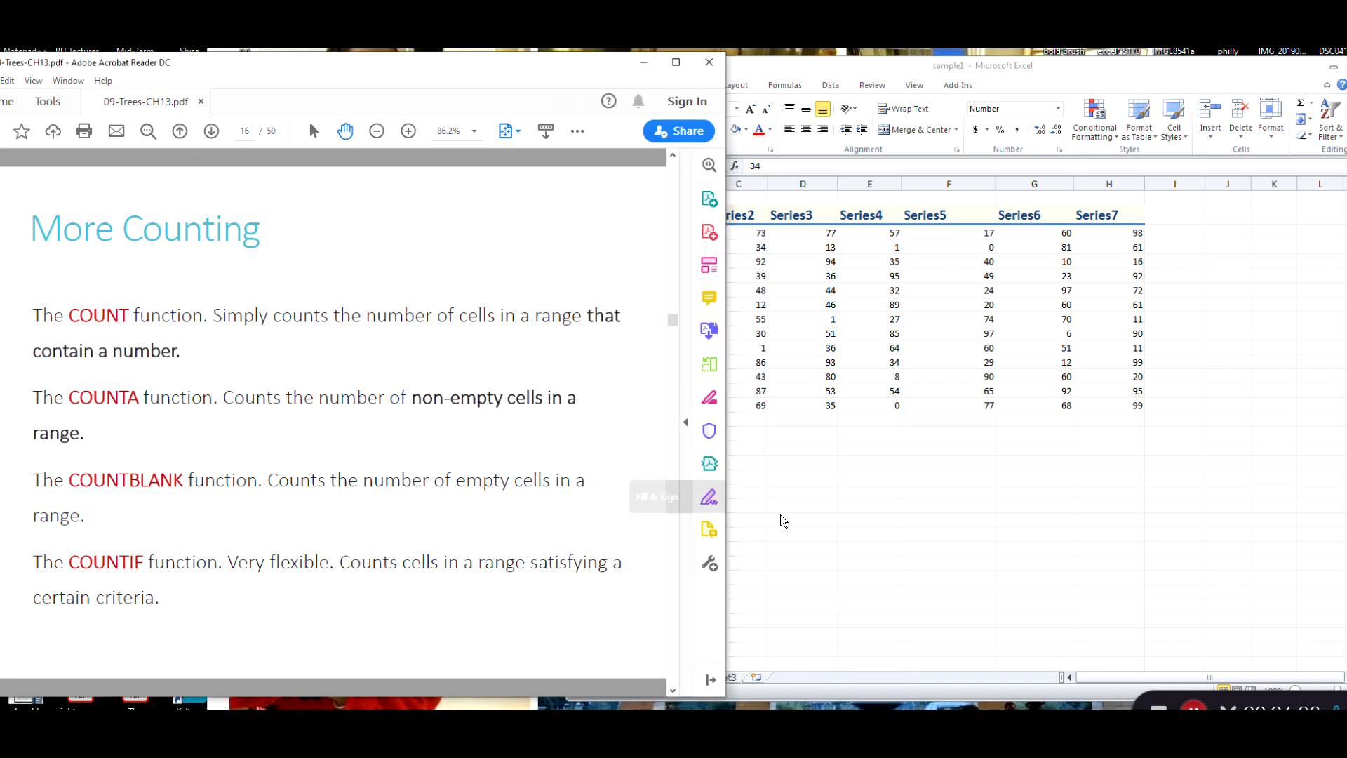
pyautogui.click(803, 515)
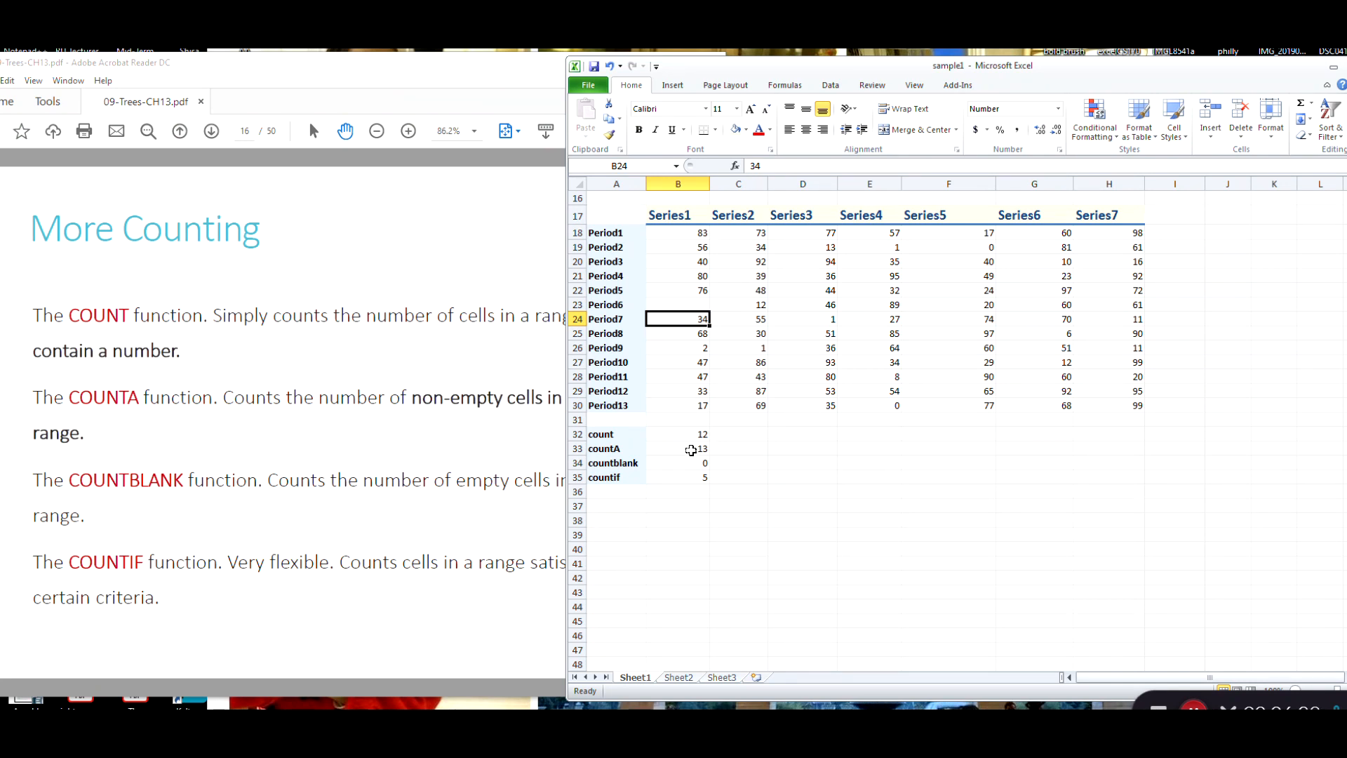
# Clear the contents of cell B23 and check the COUNTBLANK formula in cell B34.
pyautogui.click(698, 305)
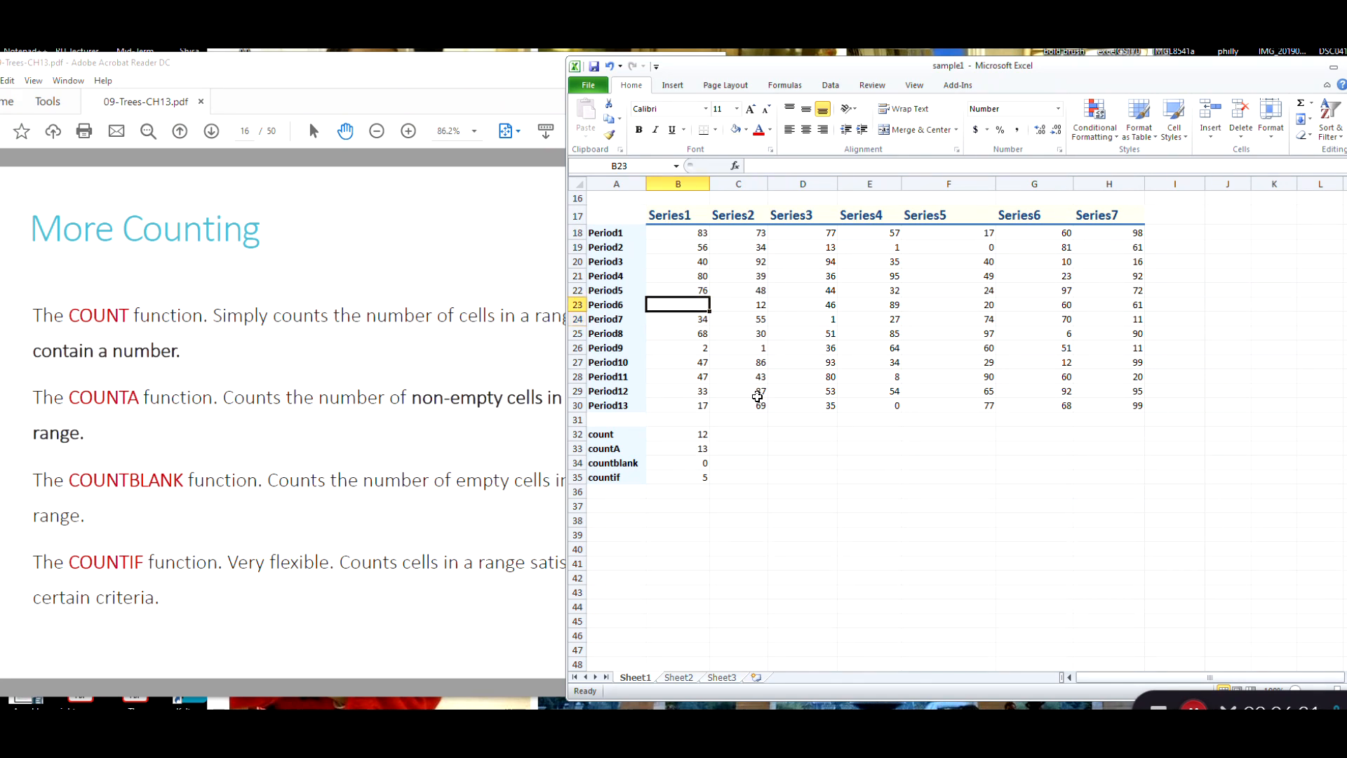
pyautogui.rightClick(680, 305)
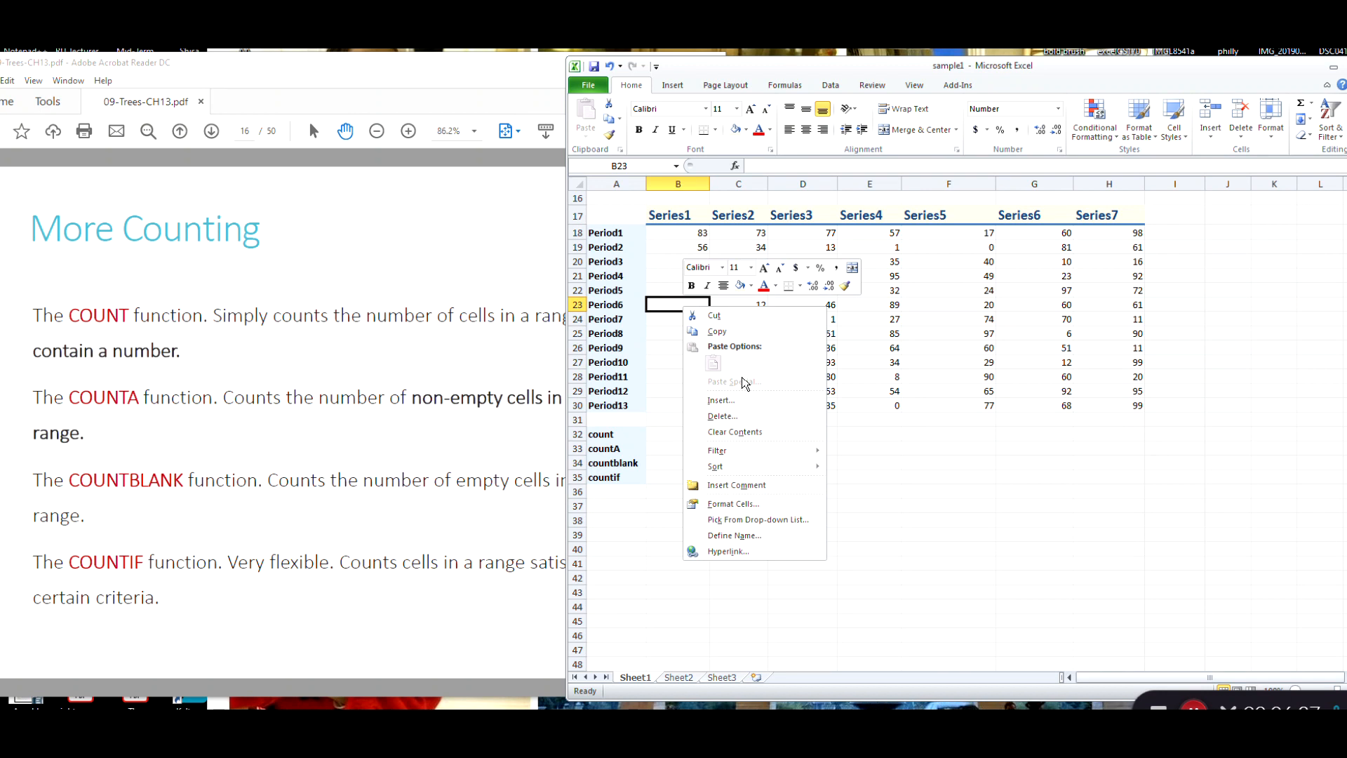
pyautogui.click(756, 431)
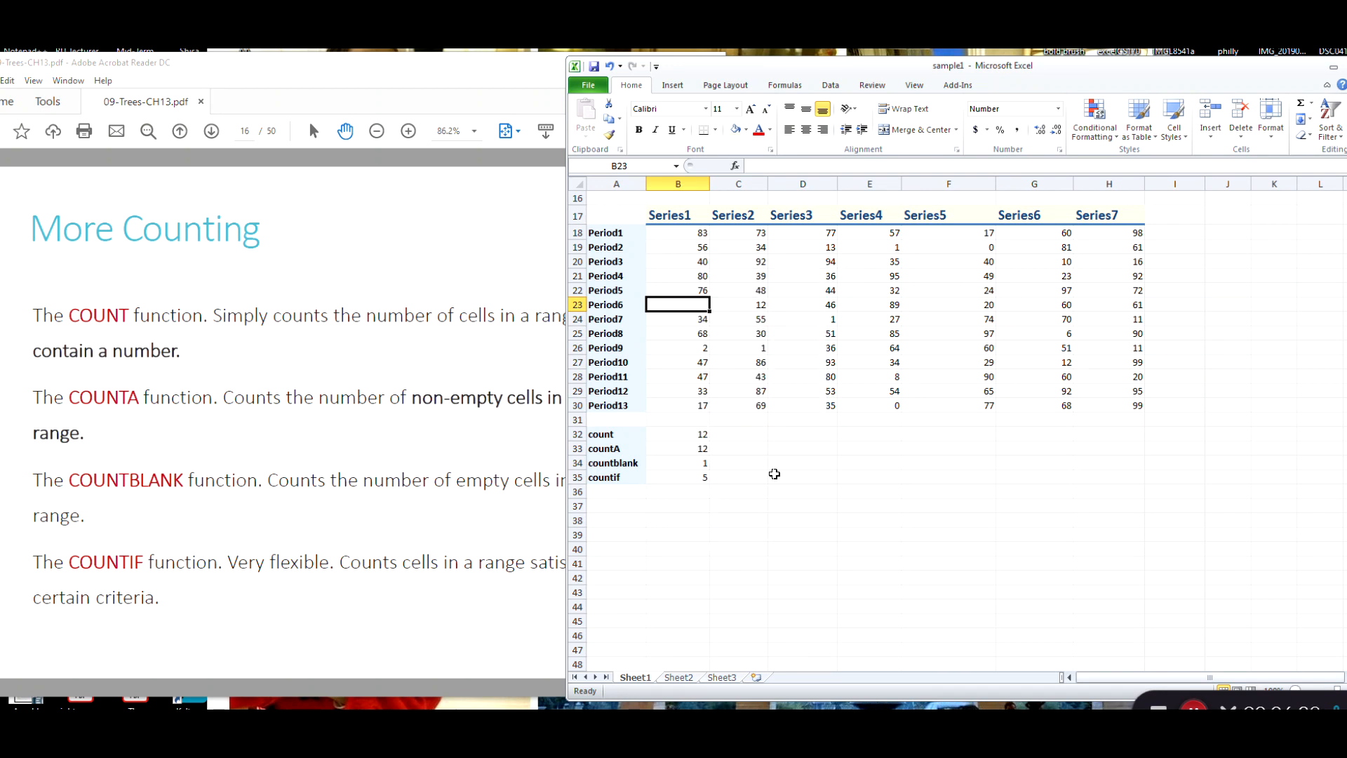
pyautogui.click(768, 505)
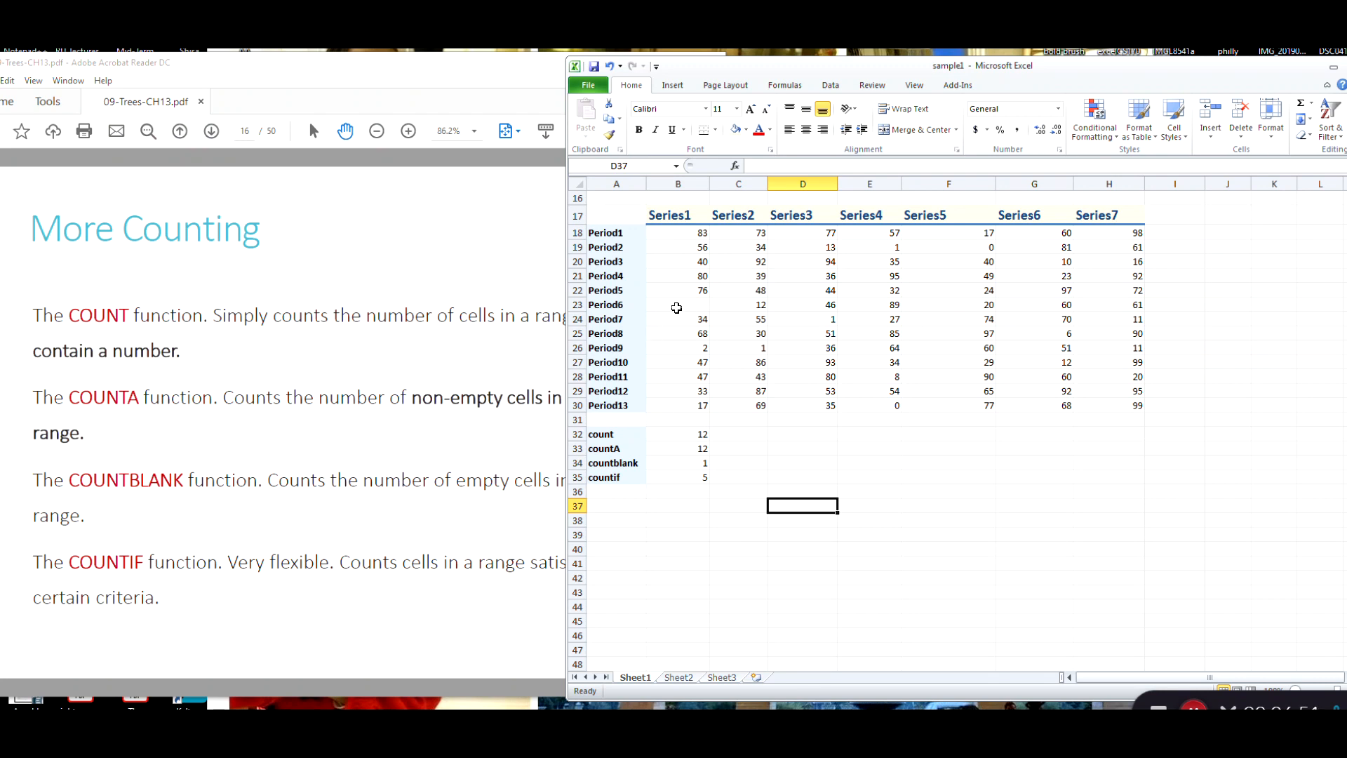
pyautogui.click(667, 462)
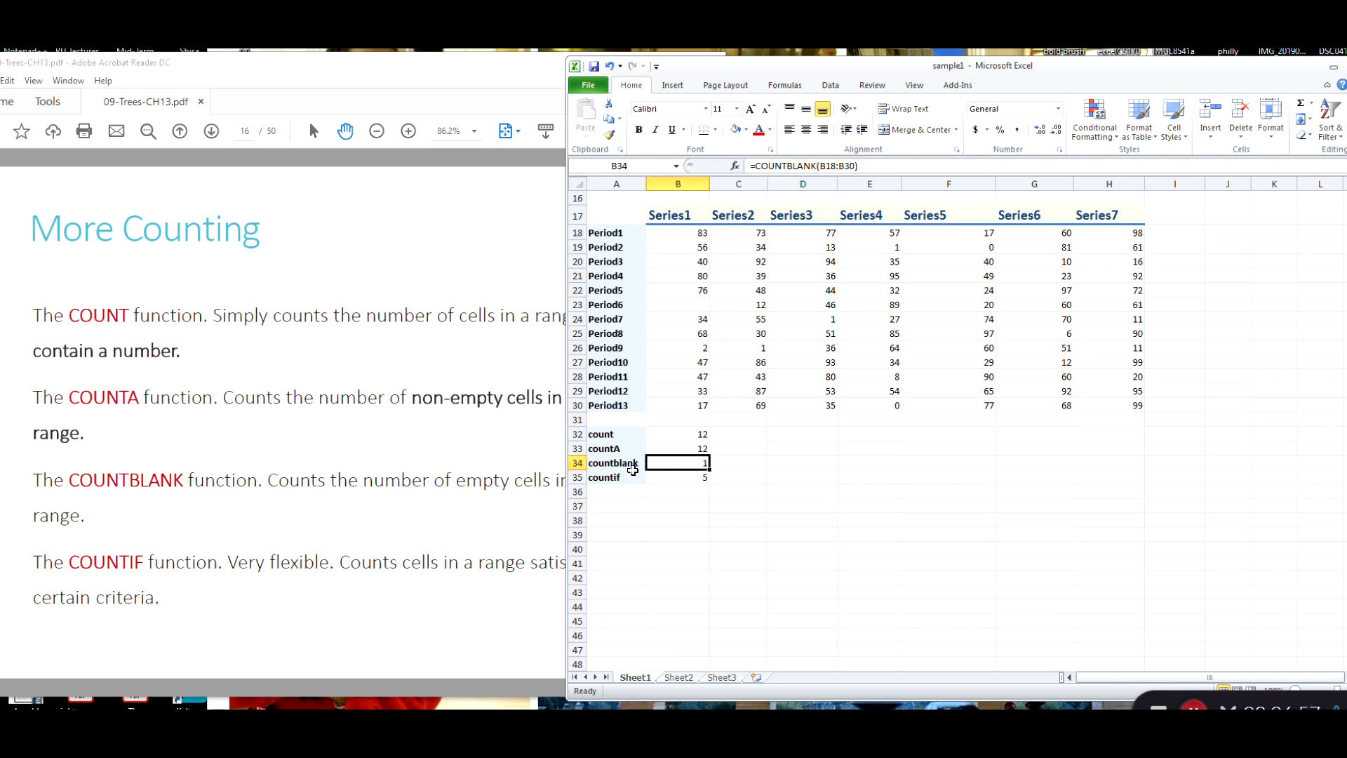
# Enter a blank space in cell B23 to test the counting formulas, and clear the cell's contents again.
pyautogui.click(680, 305)
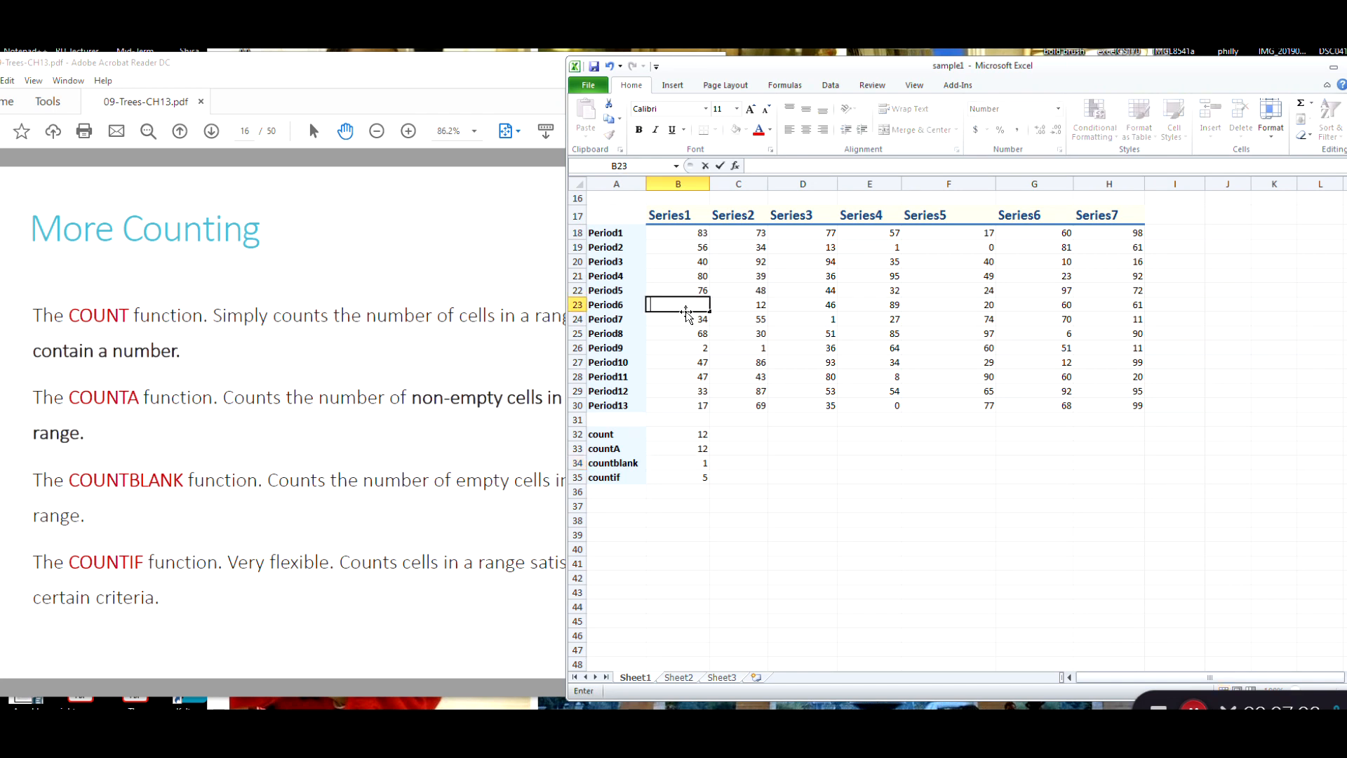
pyautogui.press('Return')
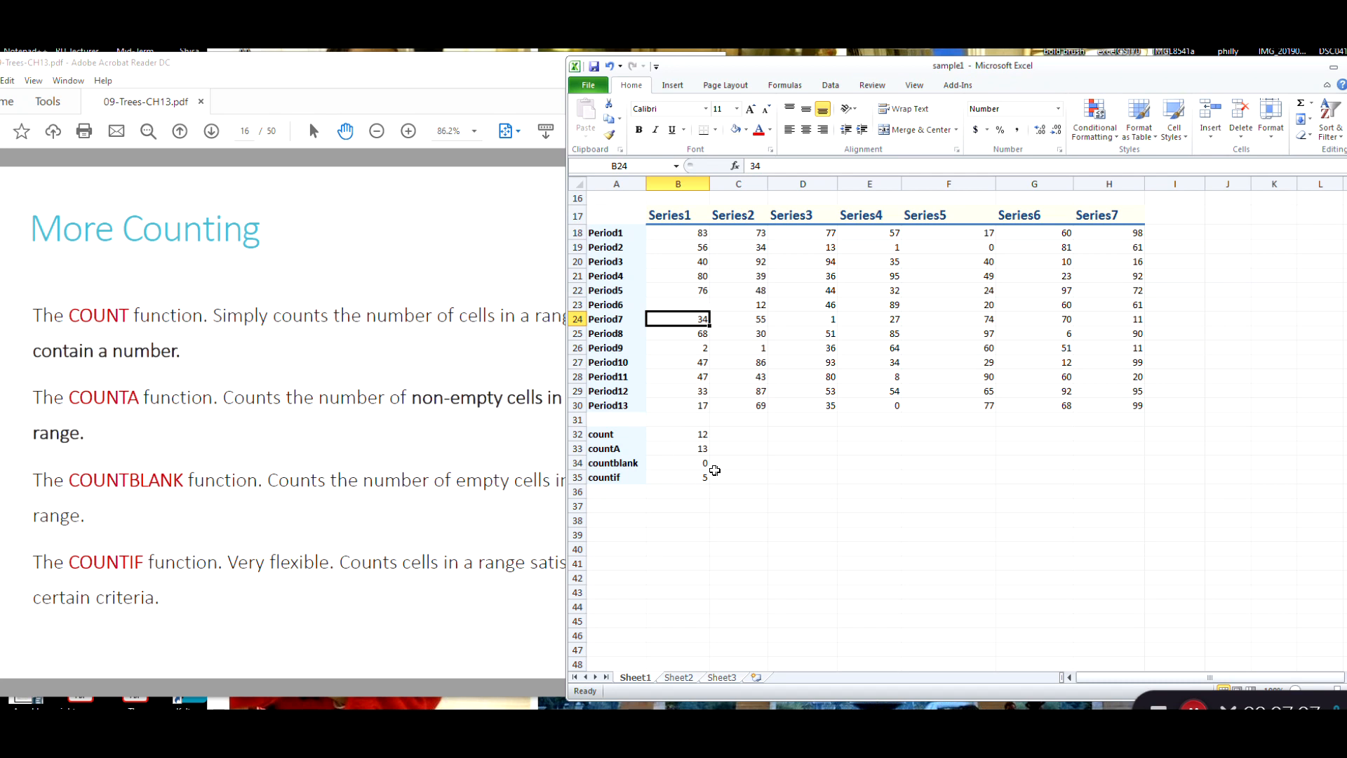
pyautogui.click(698, 308)
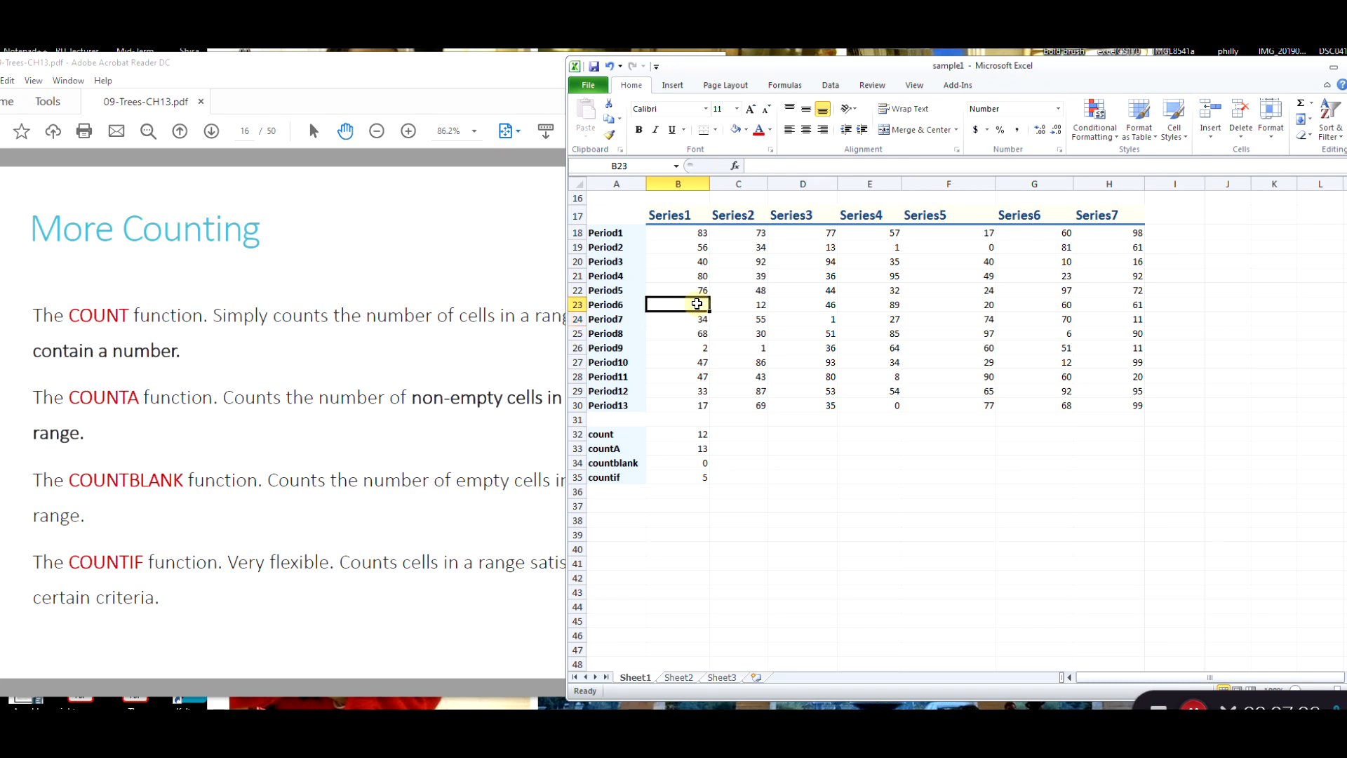
pyautogui.rightClick(698, 308)
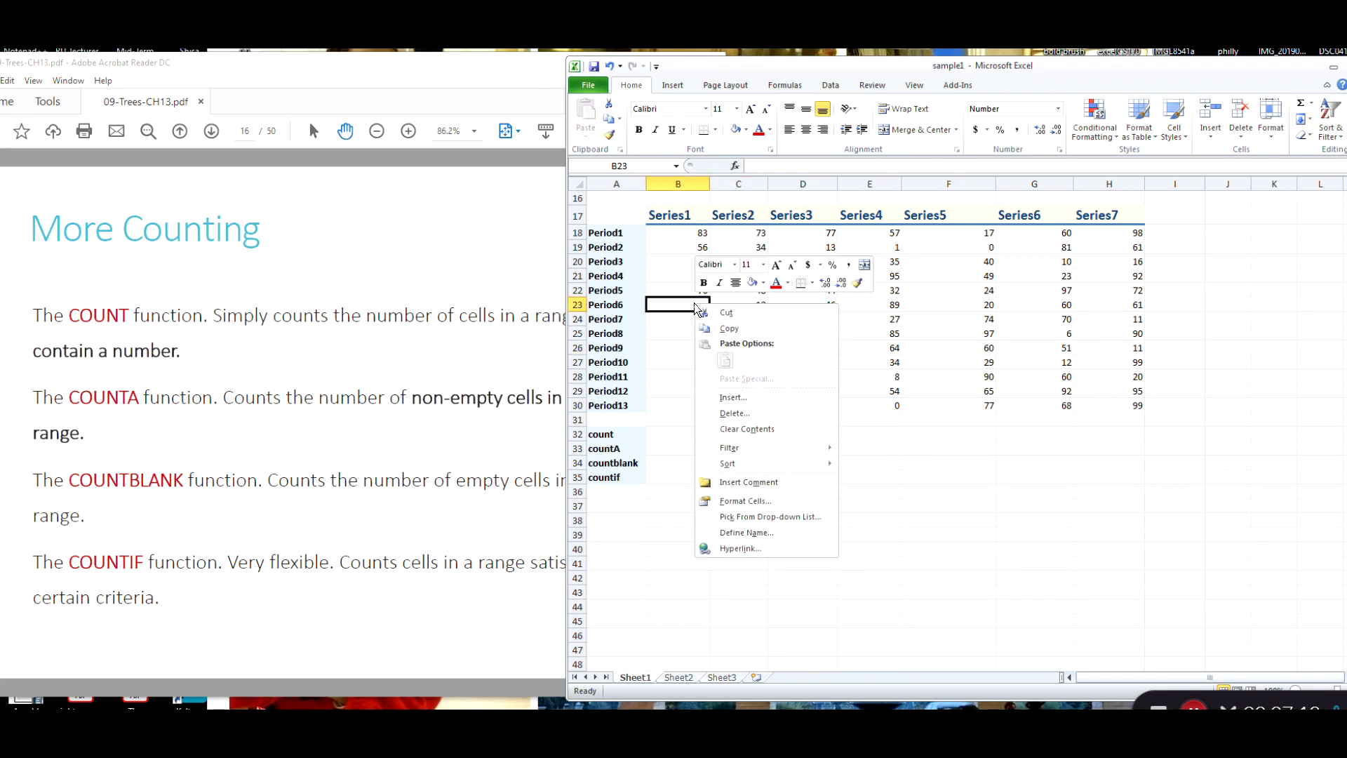
pyautogui.click(747, 428)
pyautogui.click(764, 522)
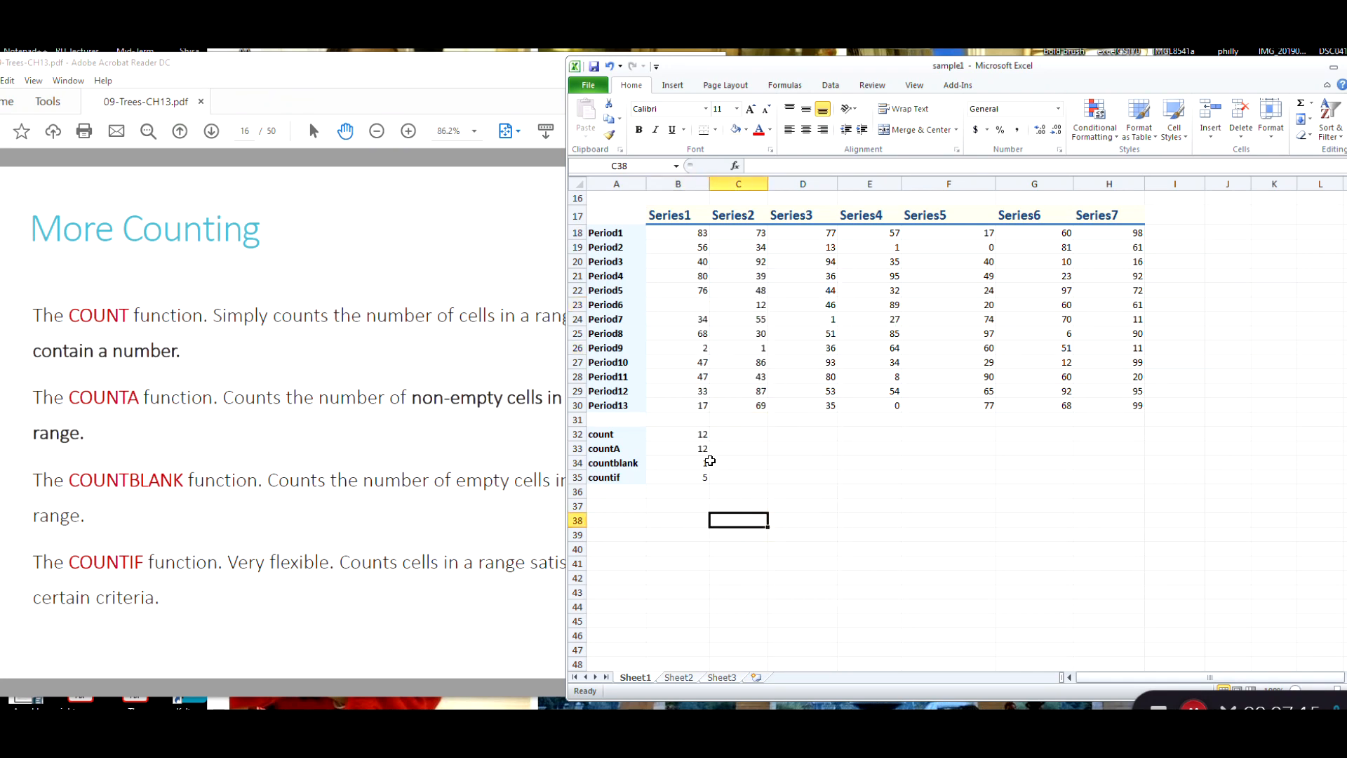
# Check the COUNTIF formula in cell B35 and enter 66 as the Period6 value in cell B23.
pyautogui.click(686, 479)
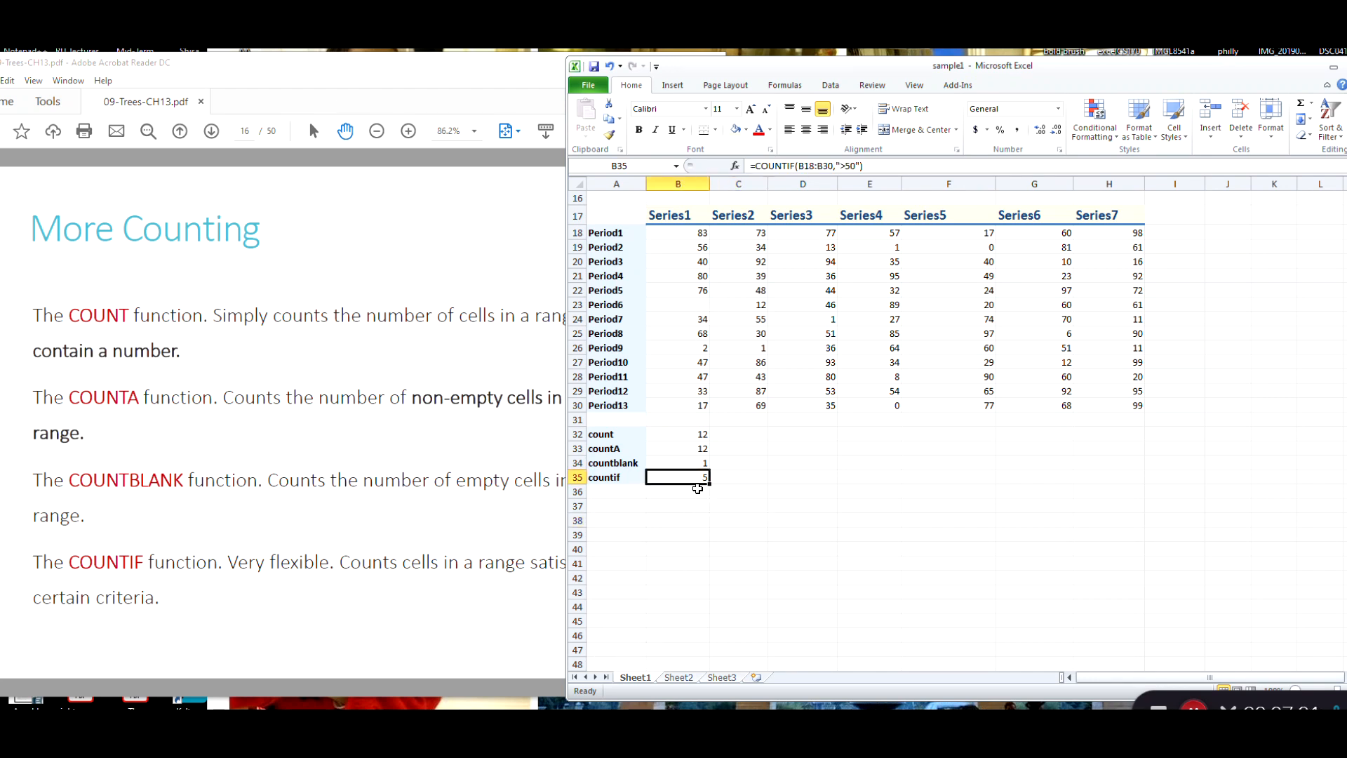
pyautogui.click(684, 305)
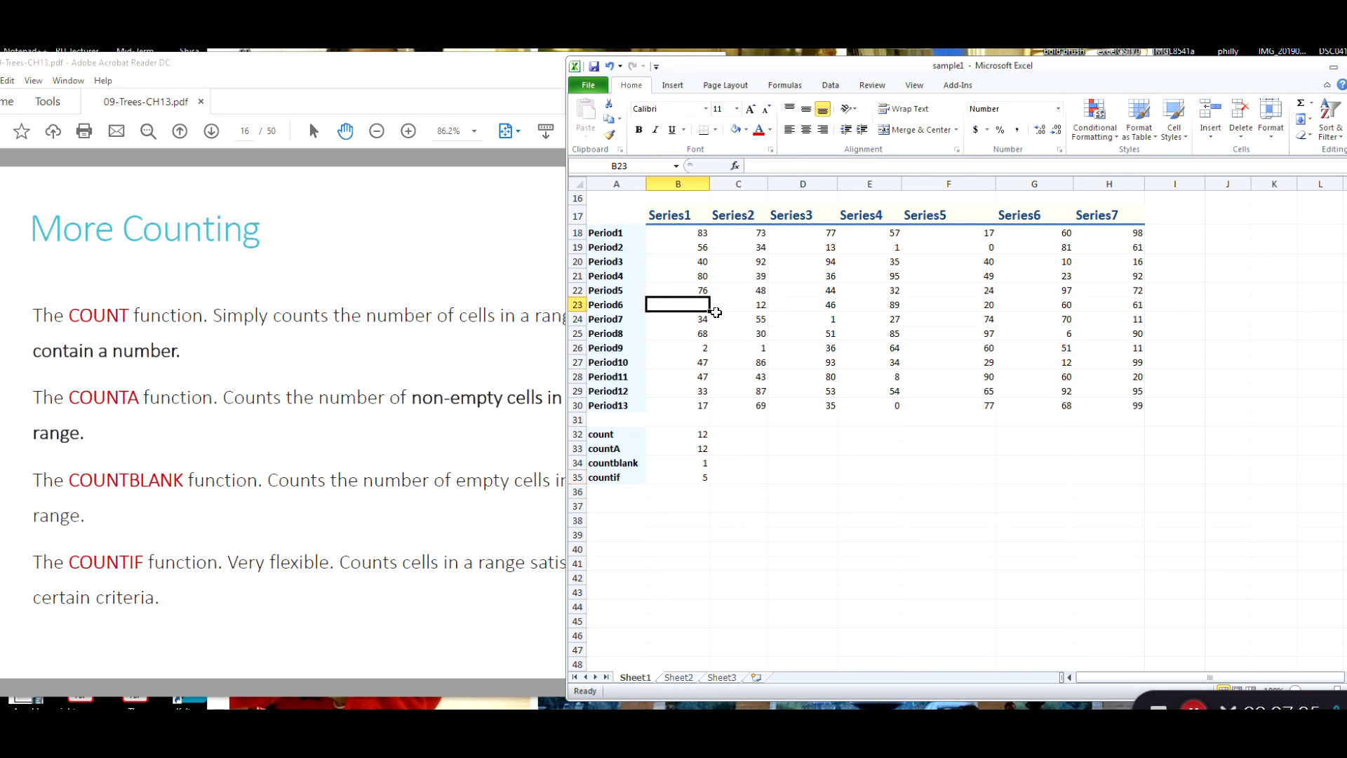
pyautogui.write('66')
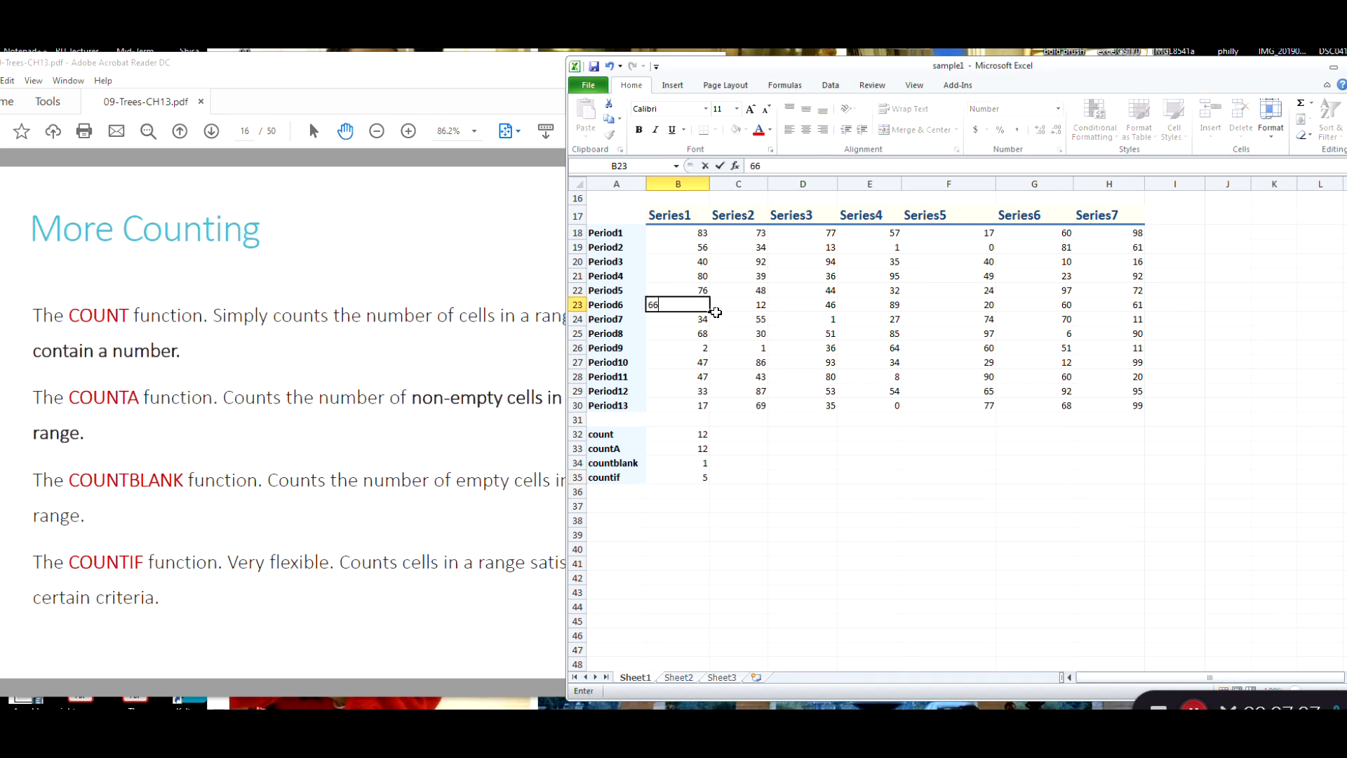
pyautogui.press('Return')
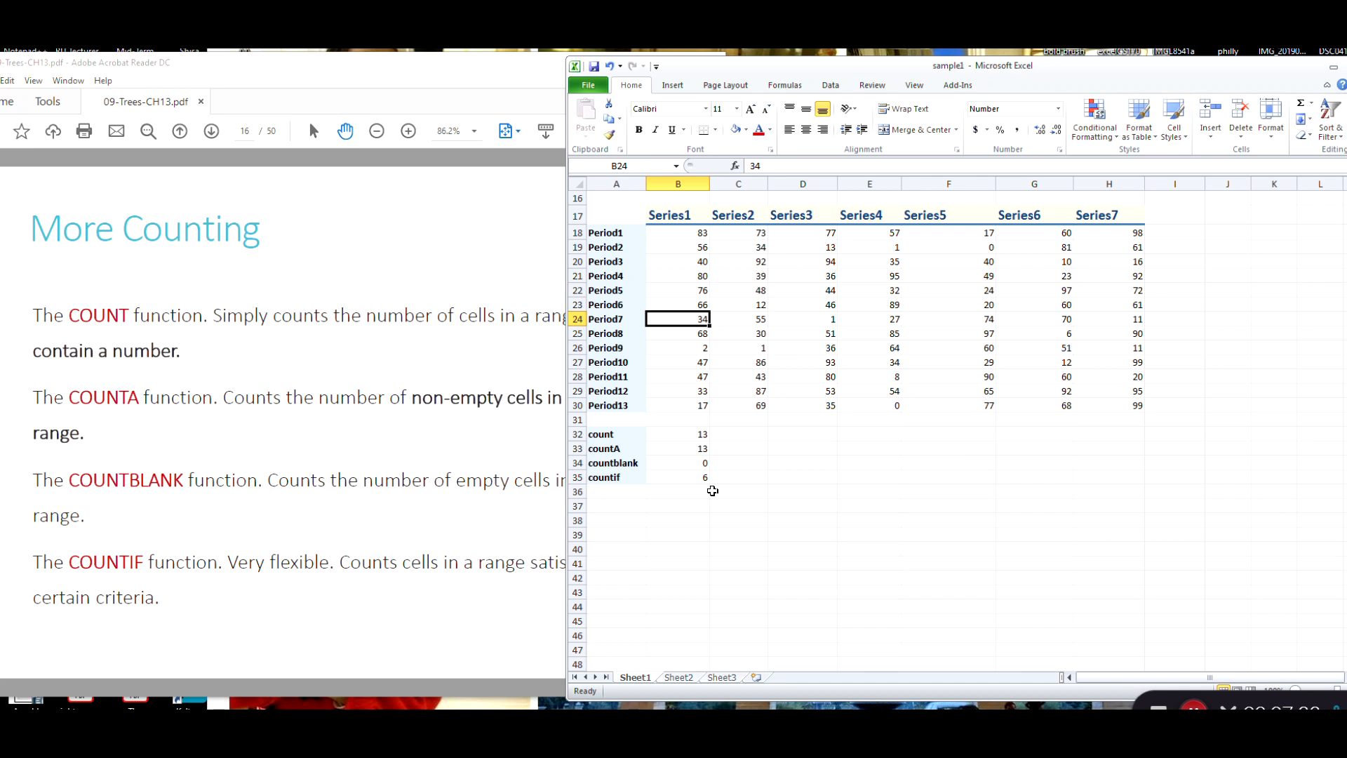
# Fill the four counting formulas in B32:B35 across to column H for Series2 through Series7.
pyautogui.click(682, 436)
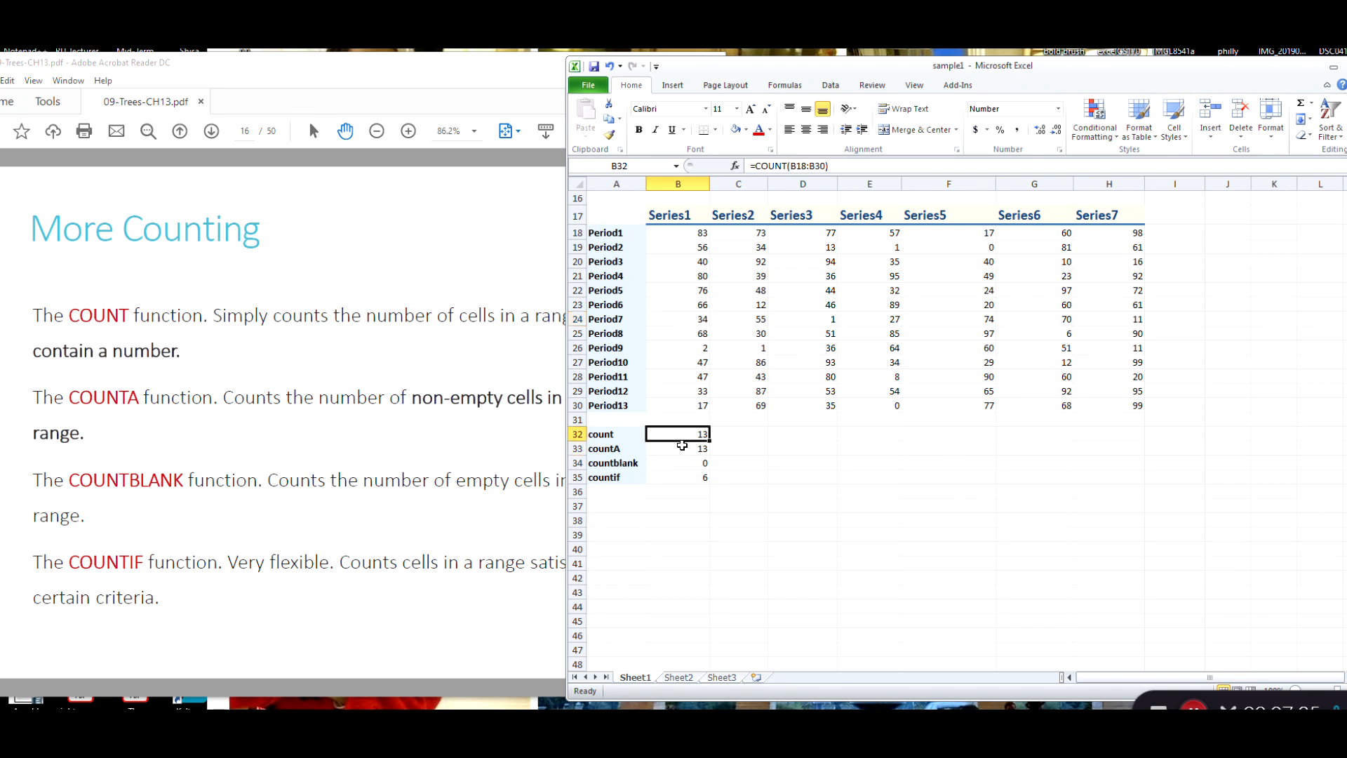
pyautogui.moveTo(682, 445); pyautogui.dragTo(688, 475)
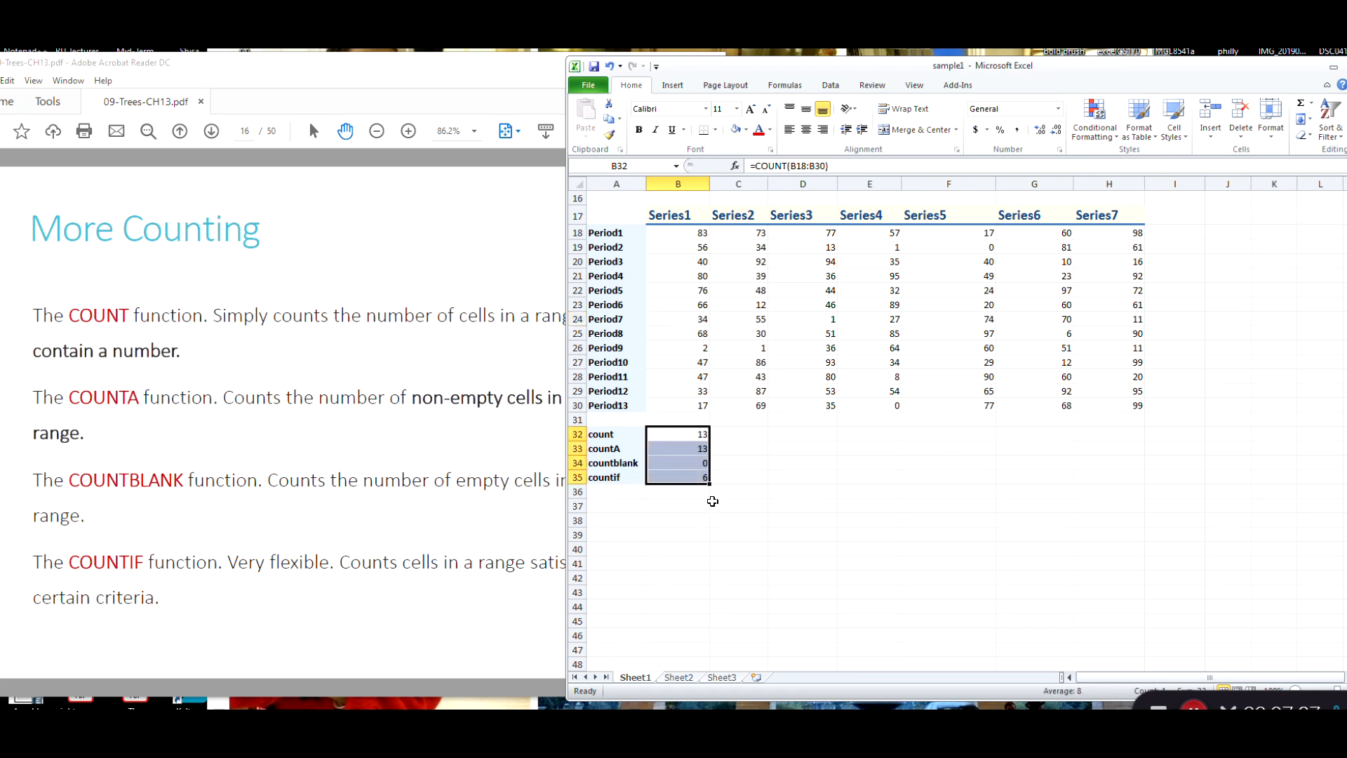
pyautogui.moveTo(709, 484); pyautogui.dragTo(1131, 496)
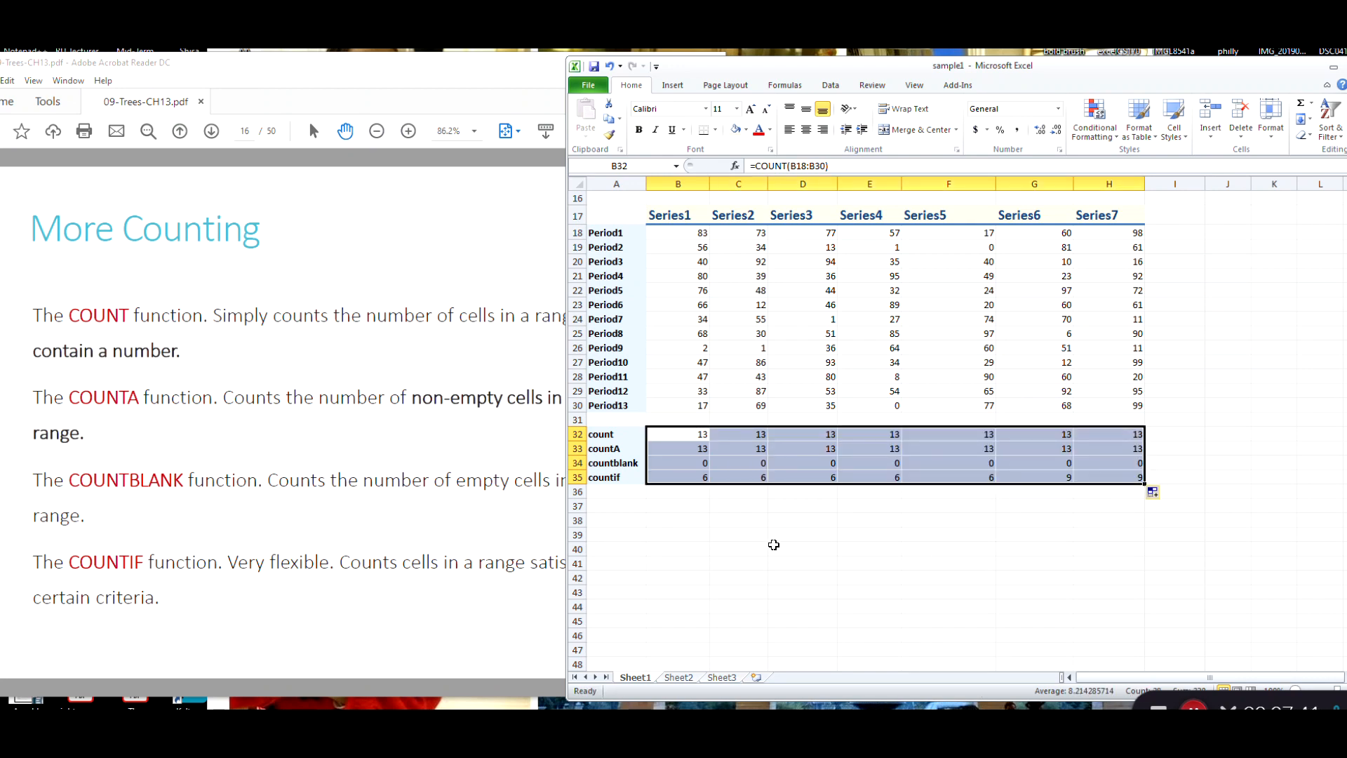
# Examine the cell ranges in the copied COUNTBLANK and COUNTA formulas across columns C to G and in the original COUNT formula in B32.
pyautogui.click(746, 545)
pyautogui.click(754, 461)
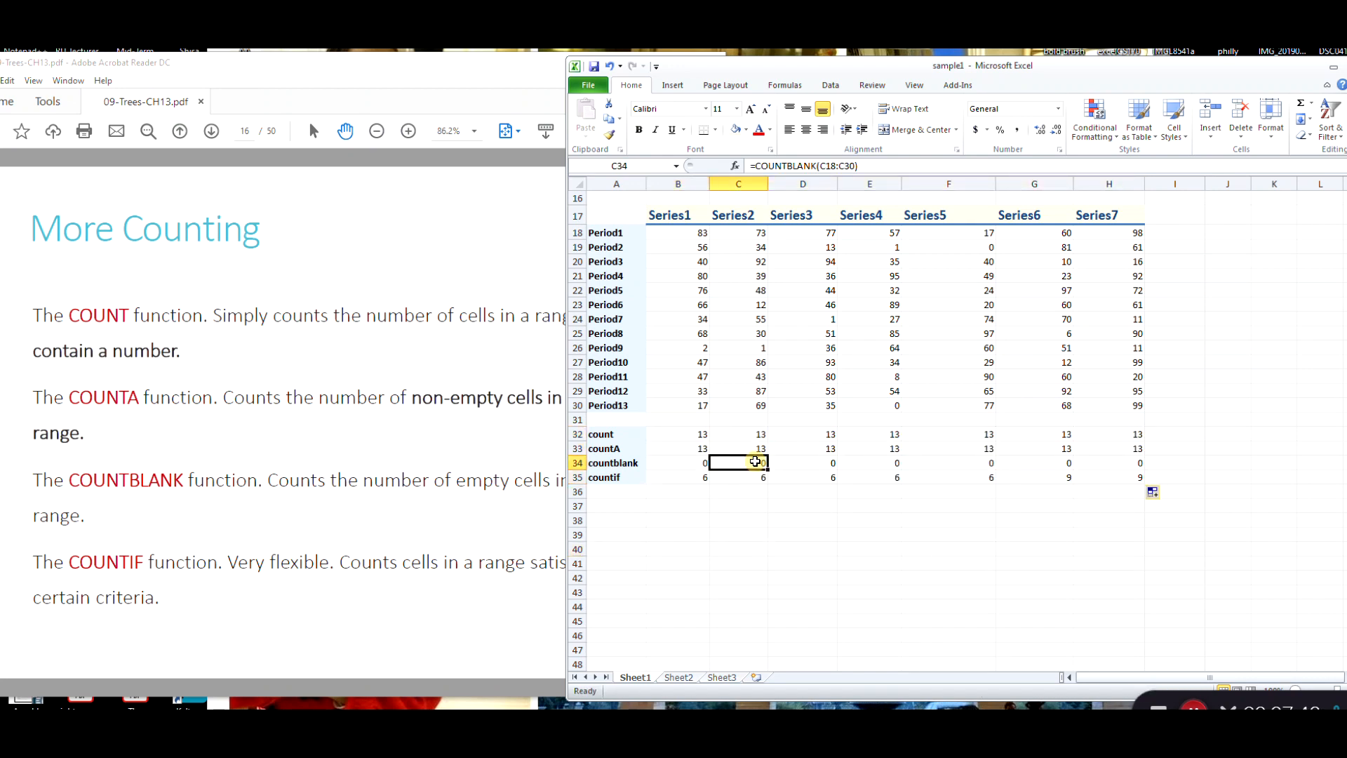
pyautogui.click(804, 447)
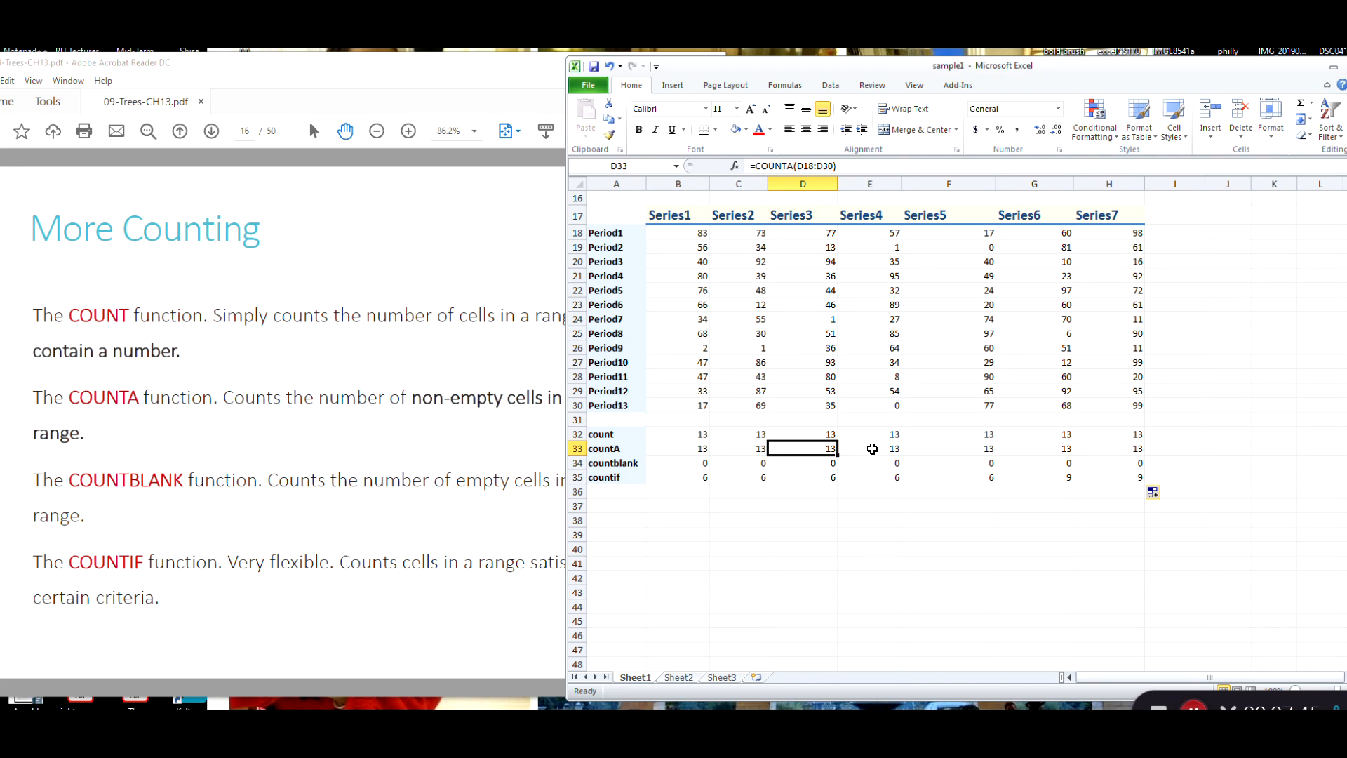
pyautogui.click(872, 449)
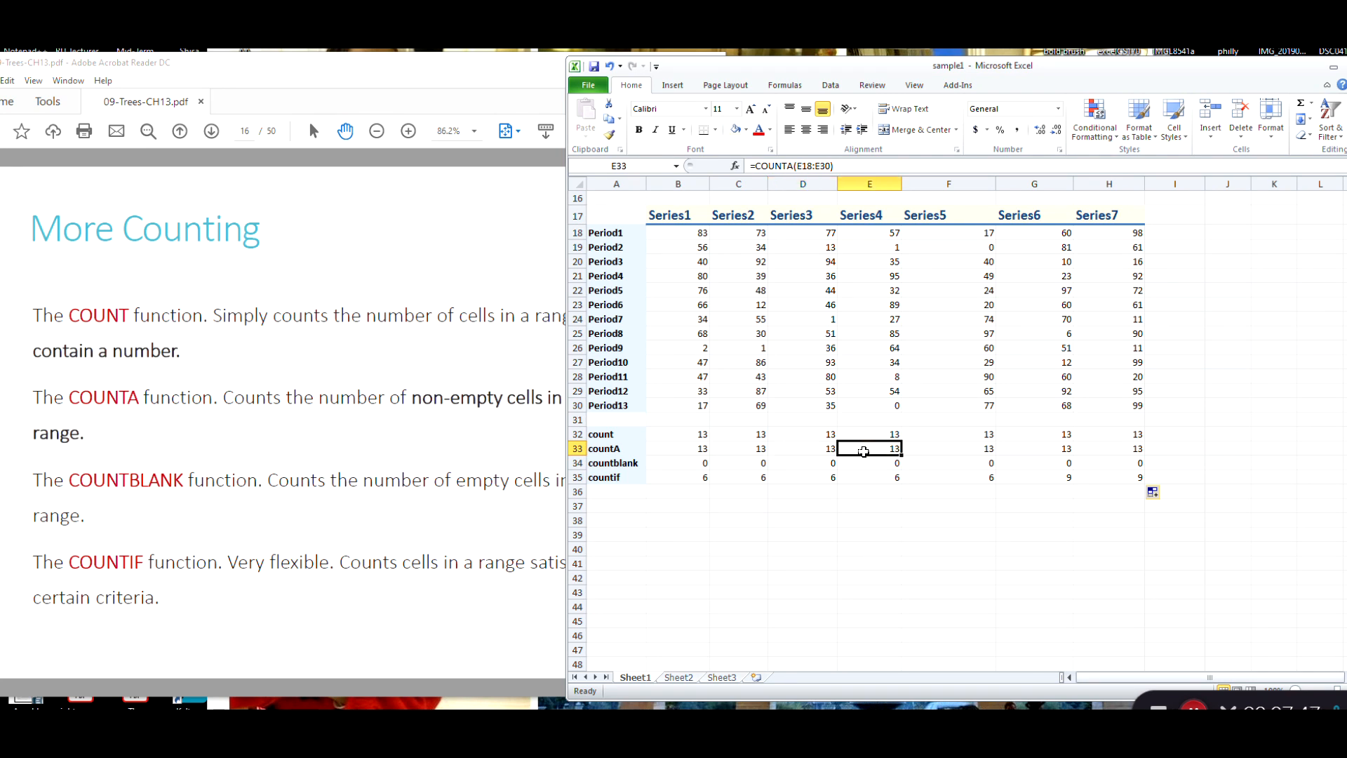
pyautogui.click(942, 446)
pyautogui.click(1035, 449)
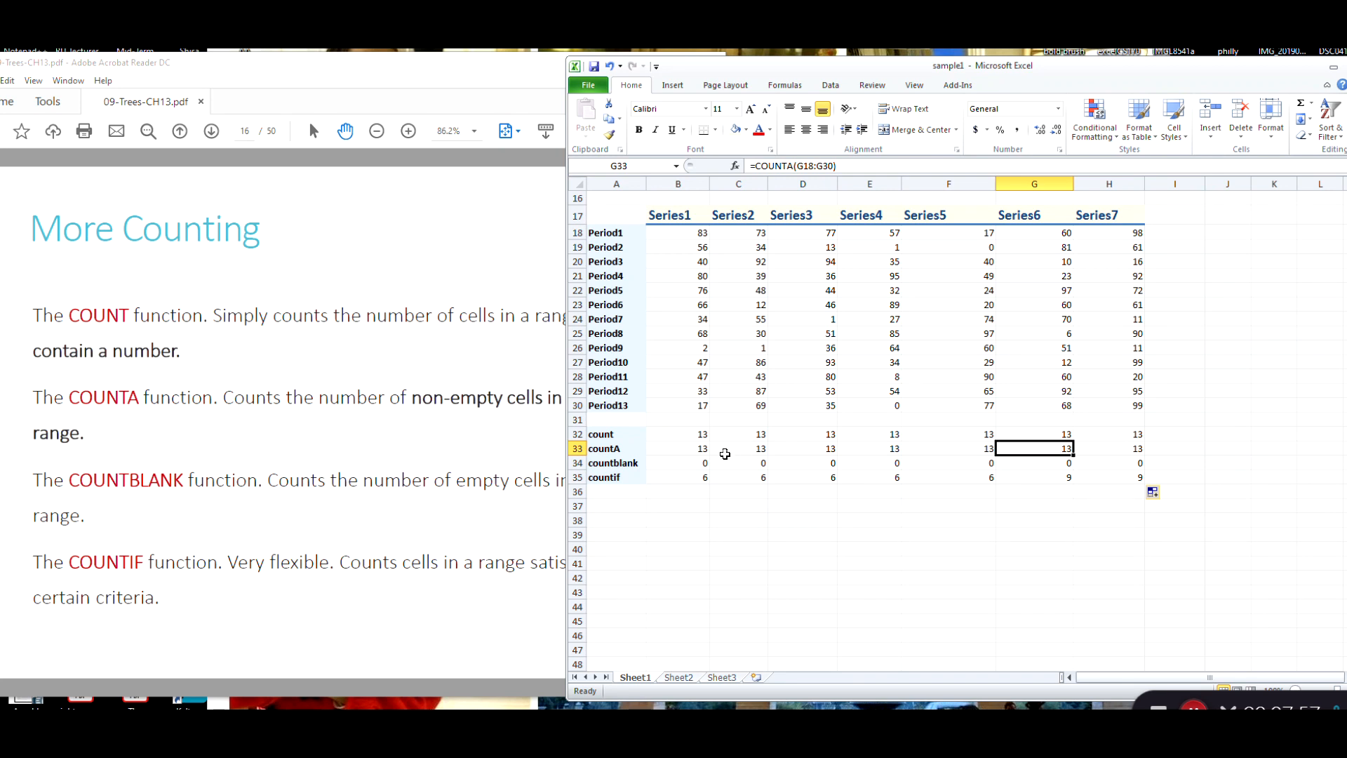
pyautogui.click(701, 434)
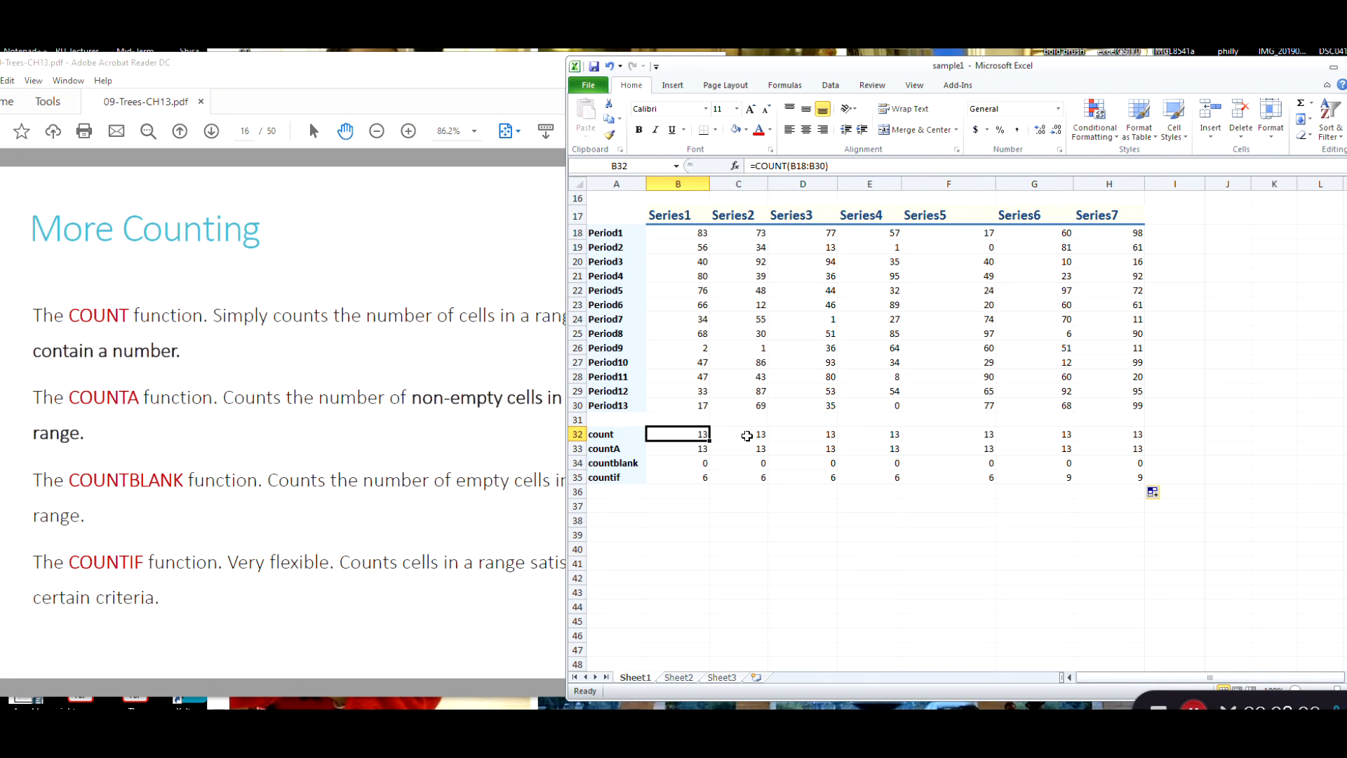
# Examine the cell ranges in the copied COUNT formulas across row 32 through column H and in the COUNTA formula in E33.
pyautogui.click(815, 435)
pyautogui.click(873, 439)
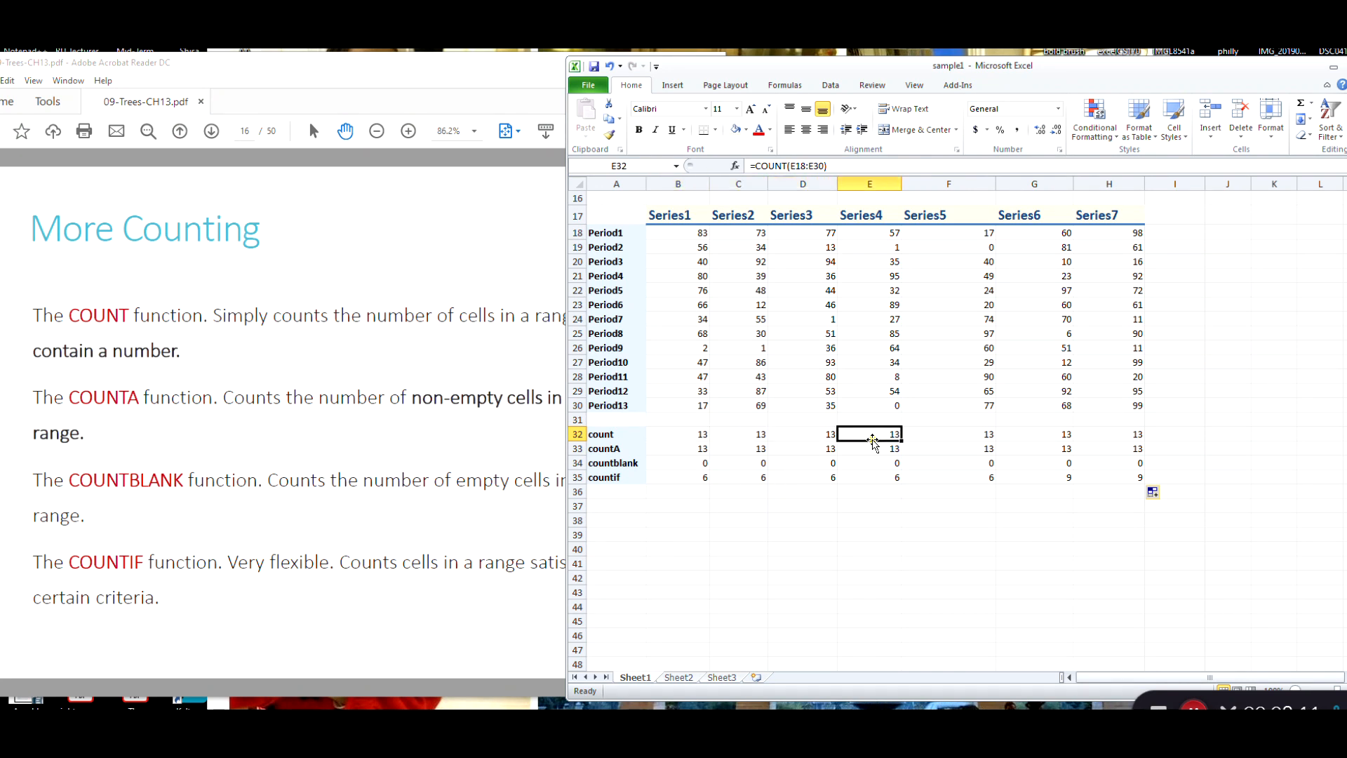
pyautogui.click(929, 434)
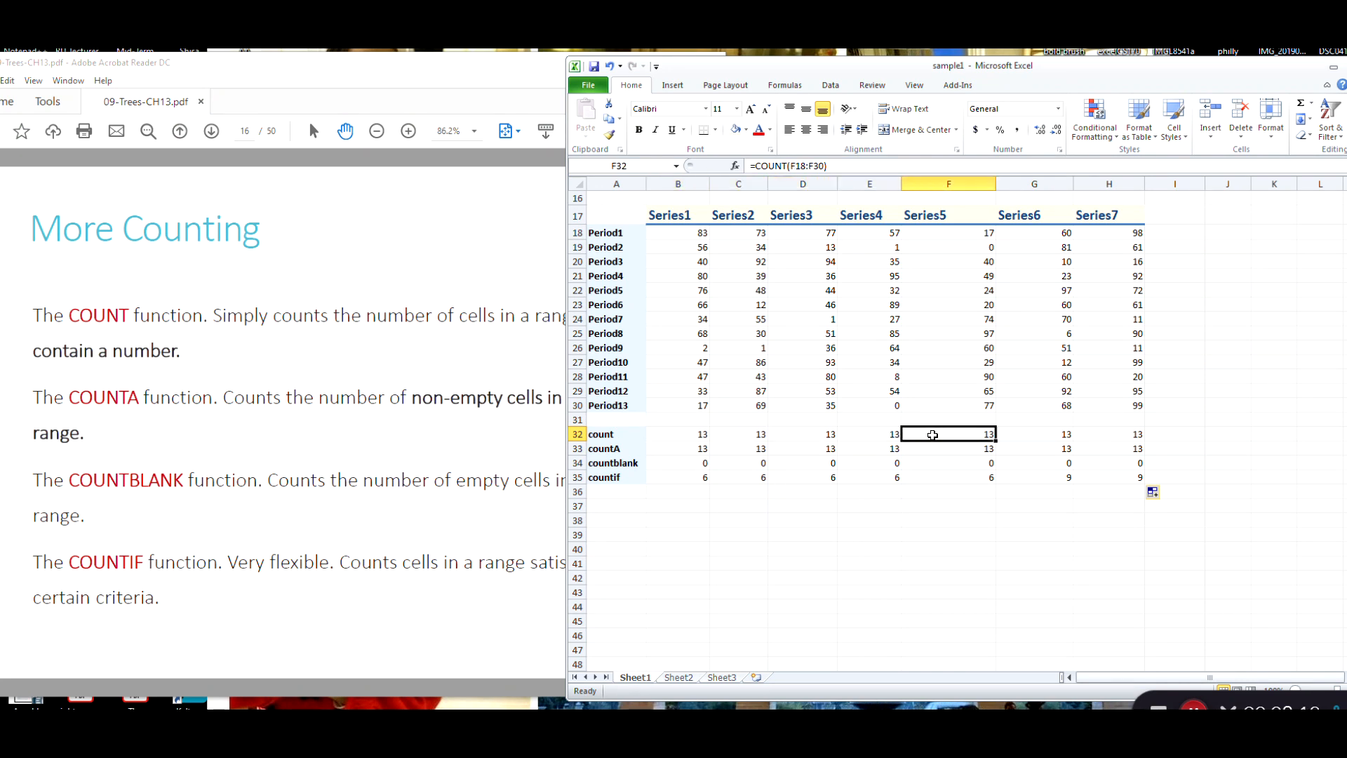
pyautogui.click(1012, 432)
pyautogui.click(1112, 434)
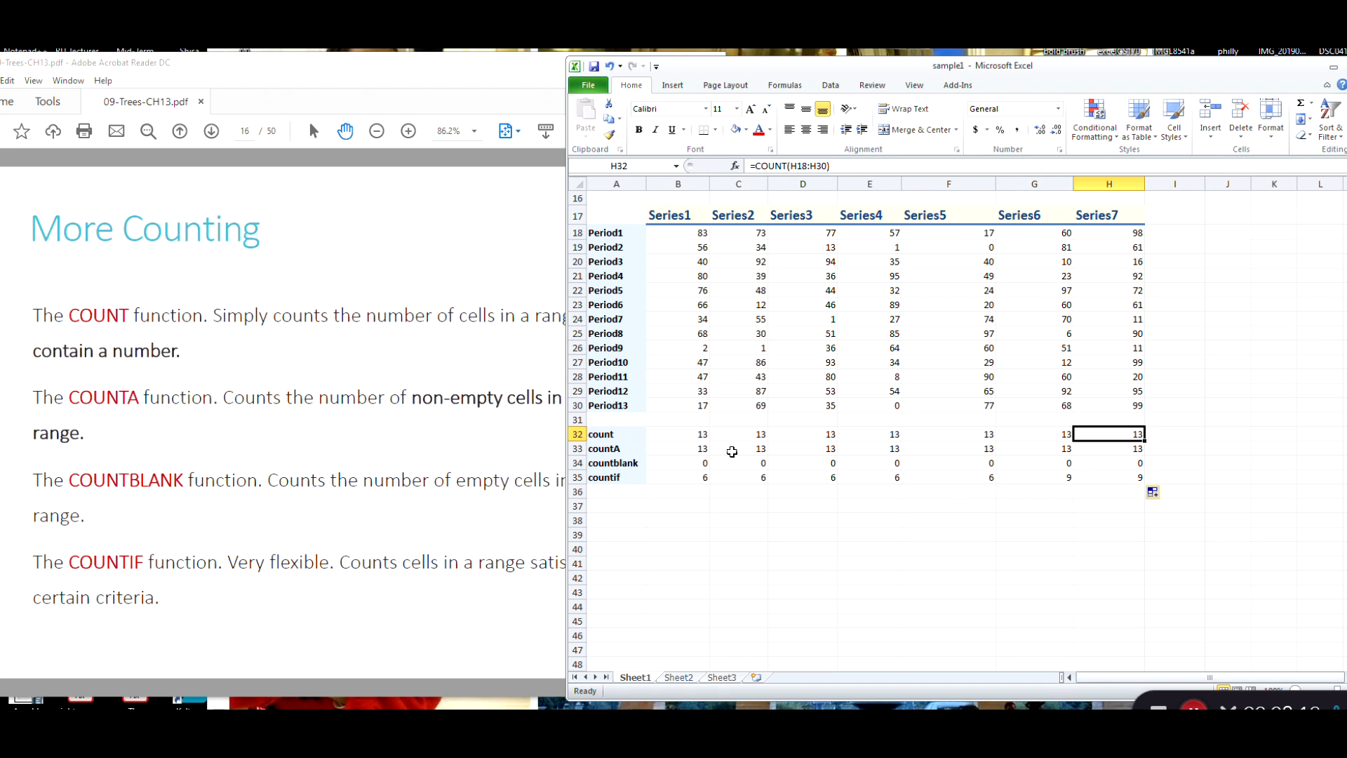
pyautogui.click(743, 430)
pyautogui.click(751, 459)
pyautogui.click(850, 451)
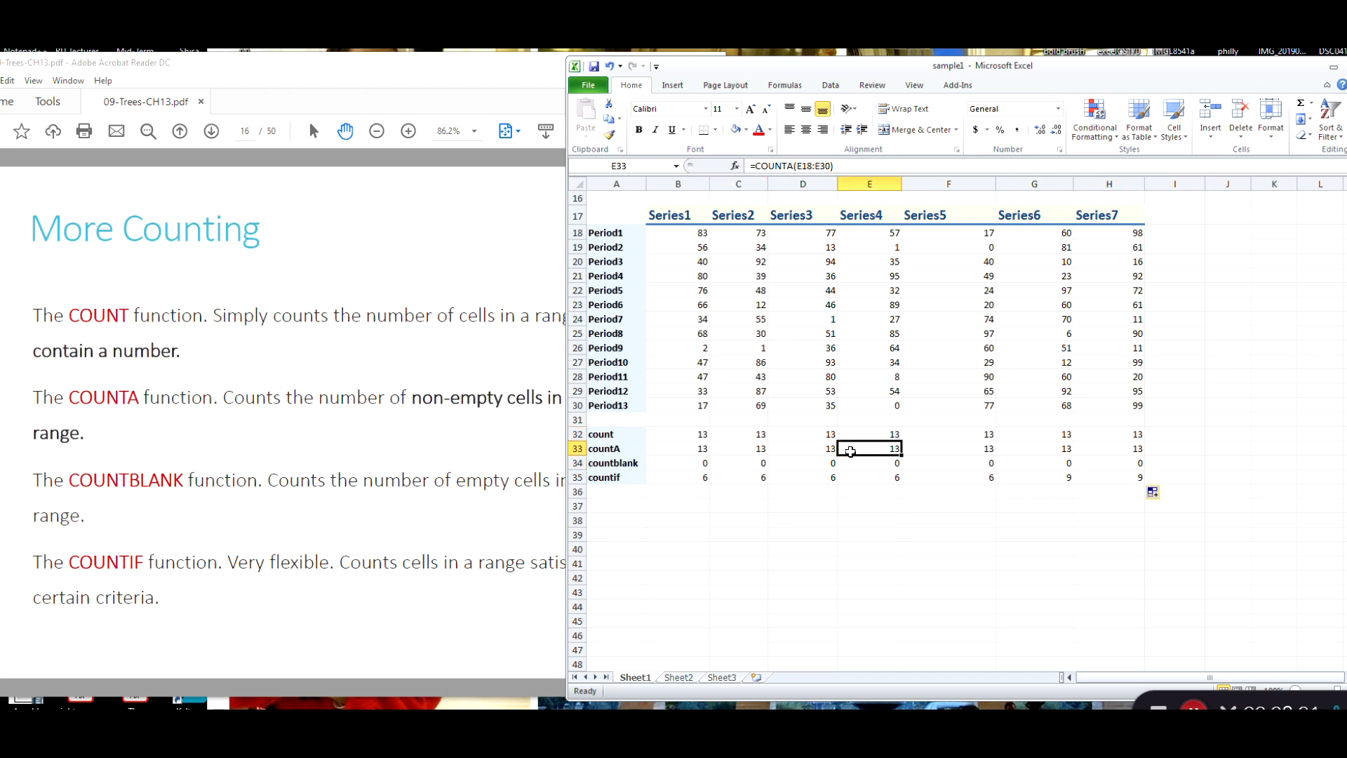
# Switch to the 09-Trees-CH13.pdf slides in Adobe Acrobat Reader and read the Counting Examples and Asking a question "IF" pages.
pyautogui.click(279, 436)
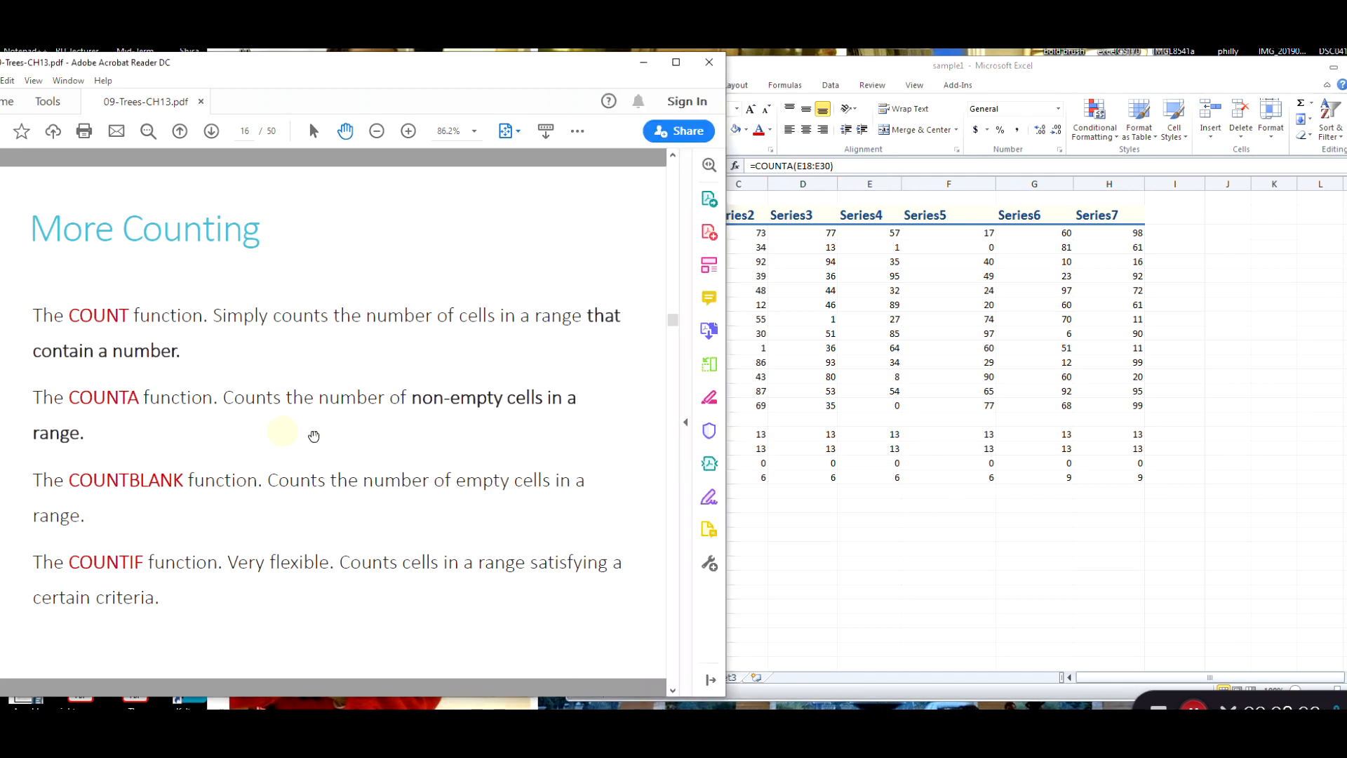
pyautogui.scroll(-3, 368, 439)
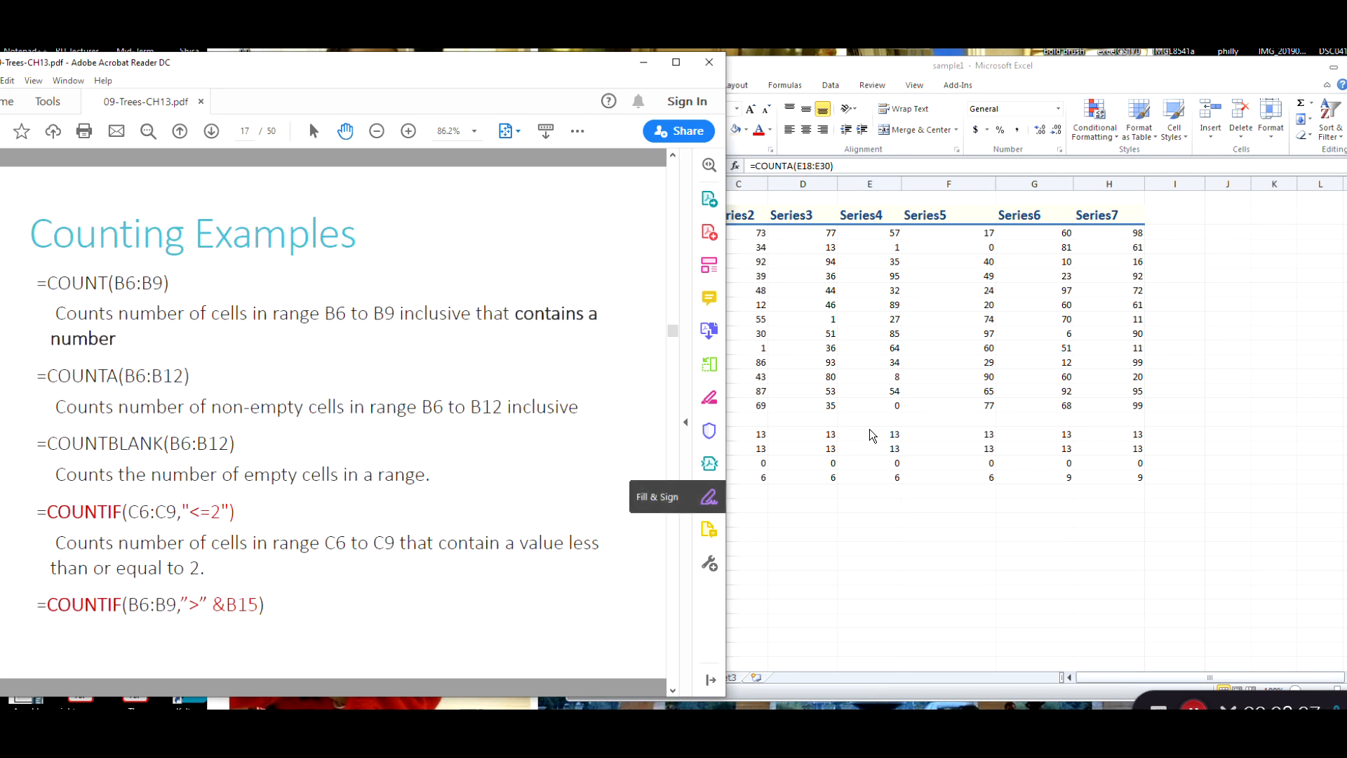
pyautogui.click(912, 556)
pyautogui.click(364, 465)
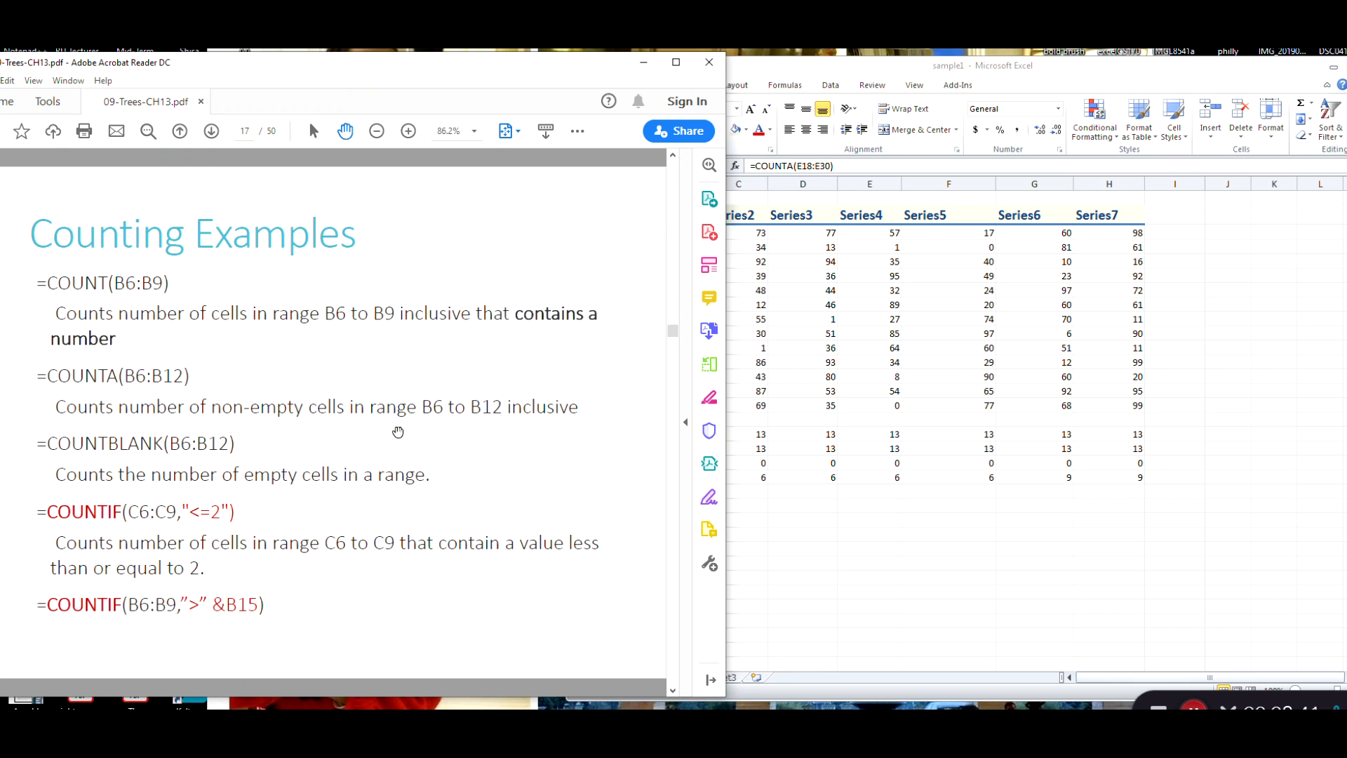
pyautogui.scroll(-2, 406, 419)
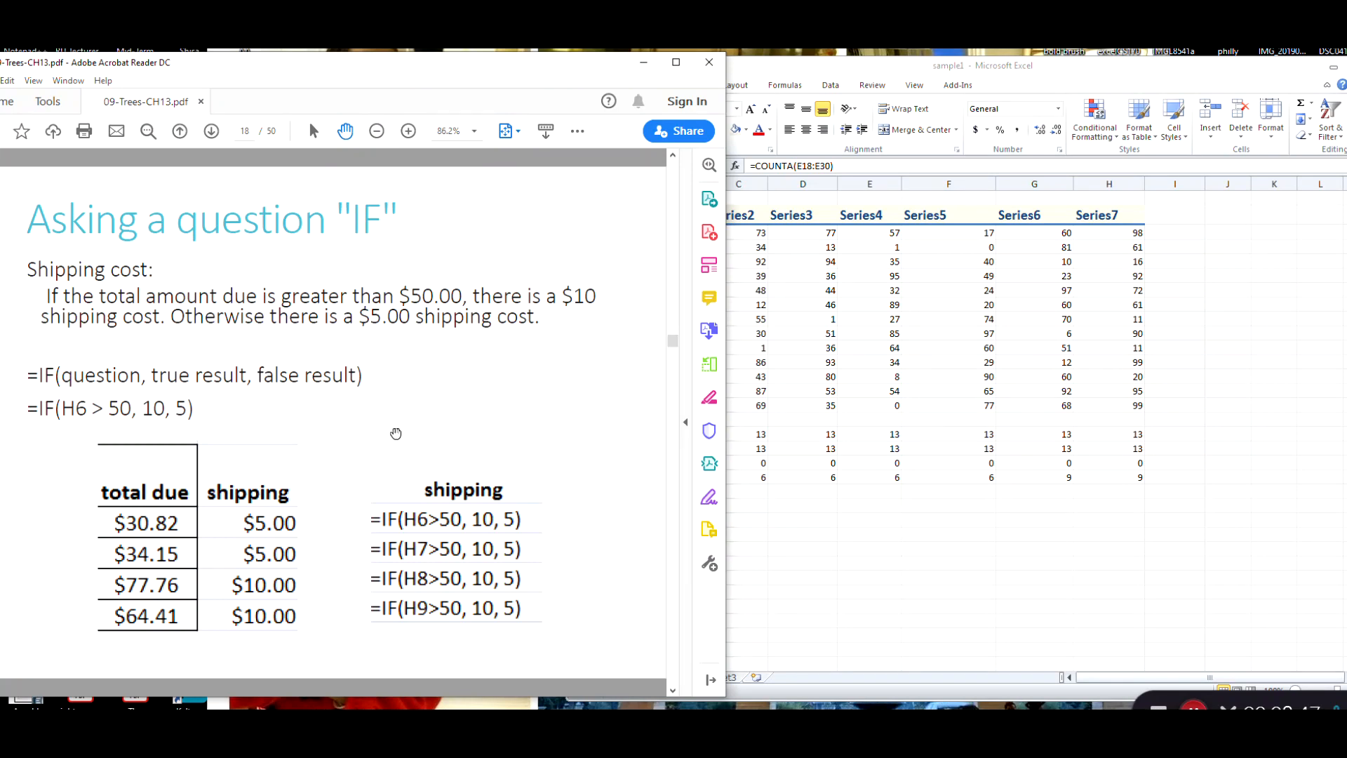
# Switch back to the Excel workbook and enter the shipping cost formula =IF(H2>50,10,5) in cell I2 of the pants row.
pyautogui.click(902, 608)
pyautogui.scroll(5, 1020, 549)
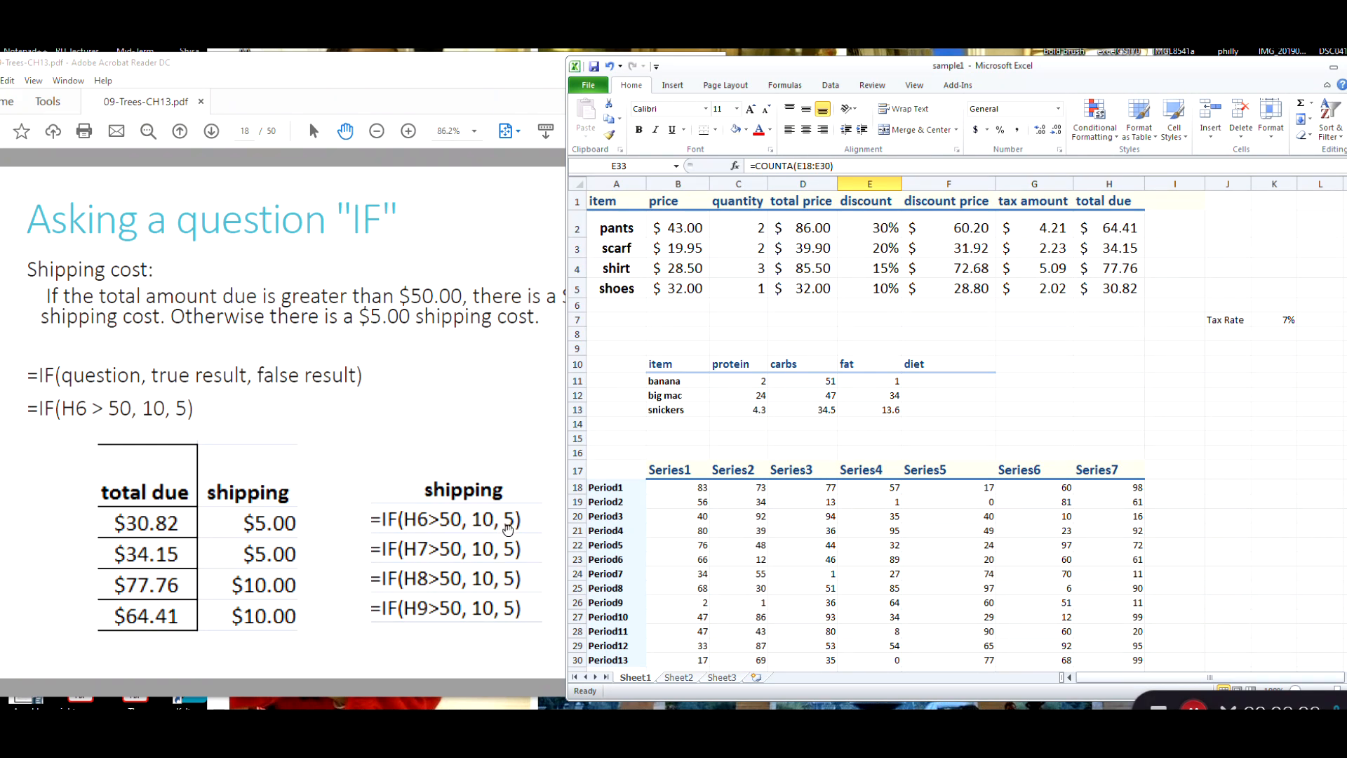
pyautogui.click(1182, 230)
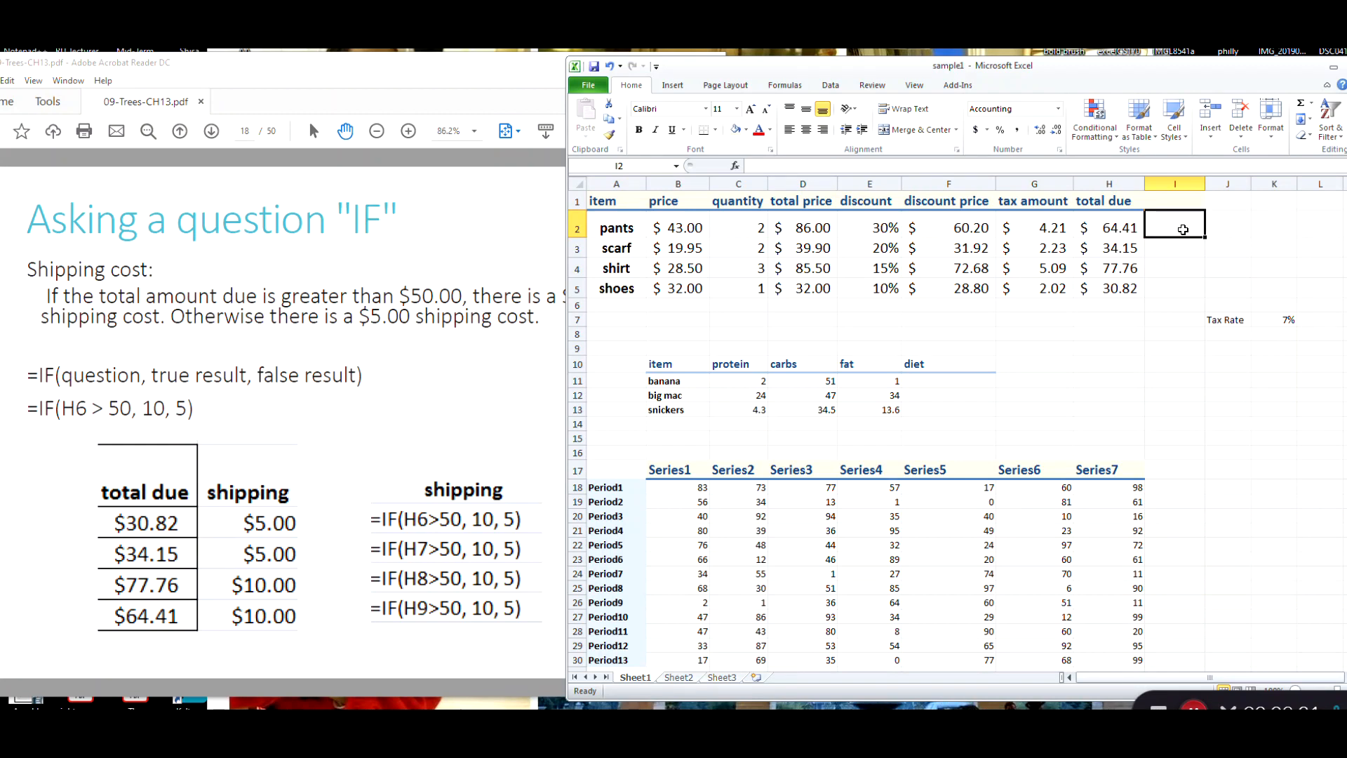
pyautogui.write('=if(')
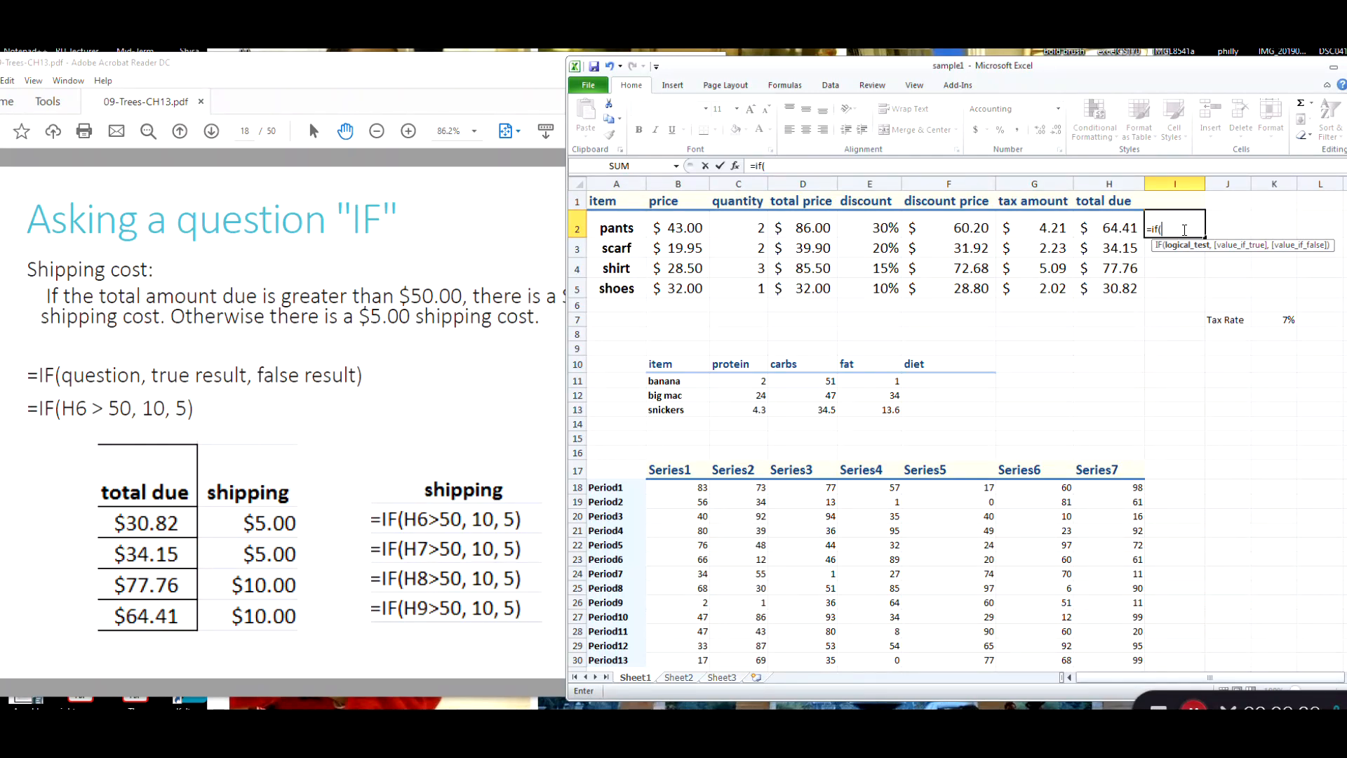
pyautogui.click(1112, 224)
pyautogui.write('>50,')
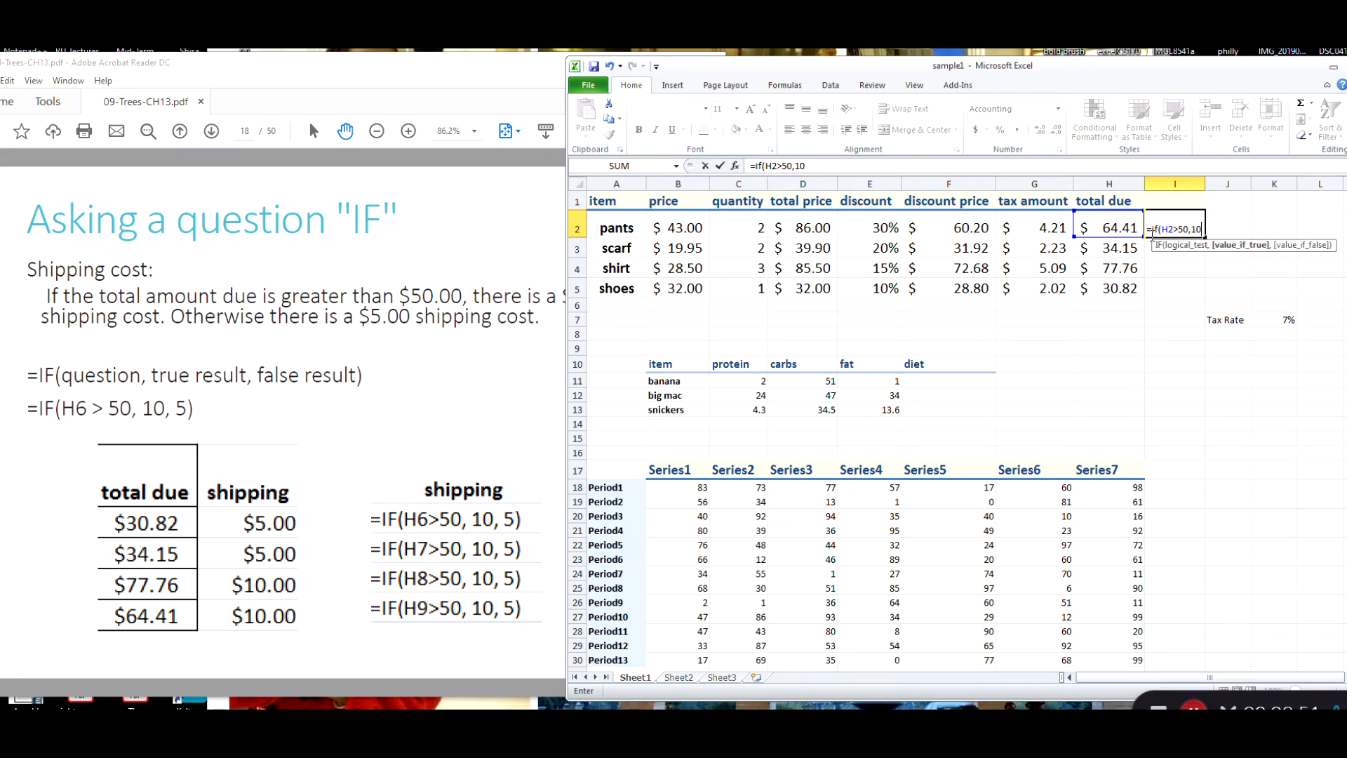
pyautogui.write('10,5')
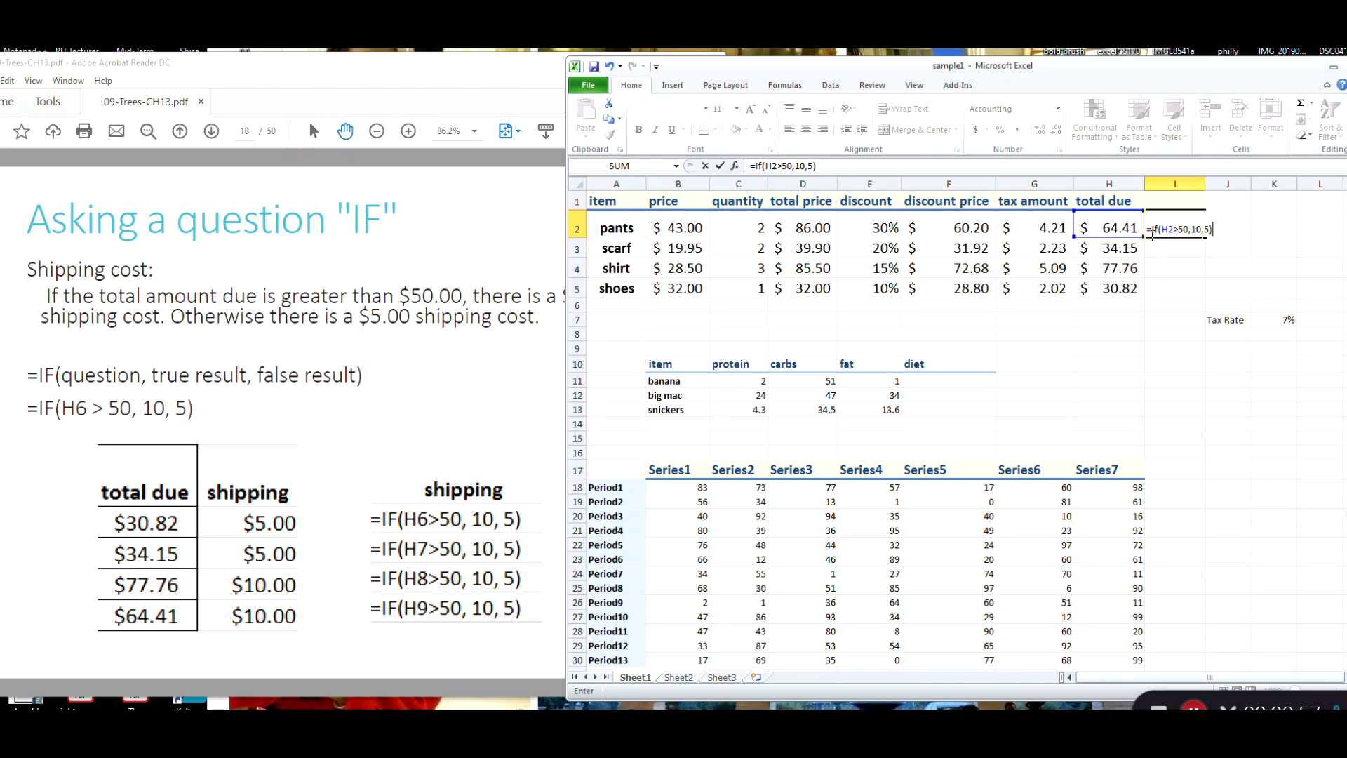
pyautogui.press('Return')
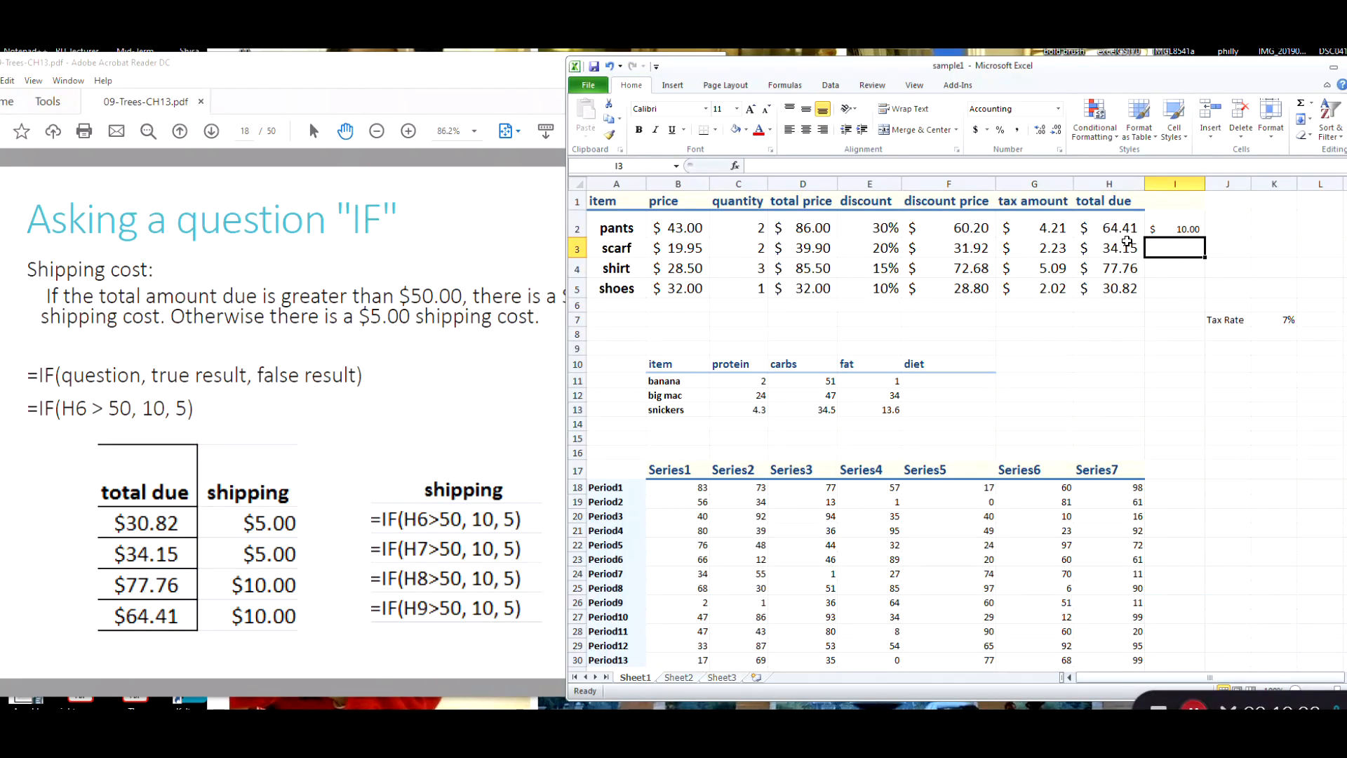
# Fill the IF formula from I2 down through I5 and enter the column heading Shipping in cell I1.
pyautogui.click(1185, 229)
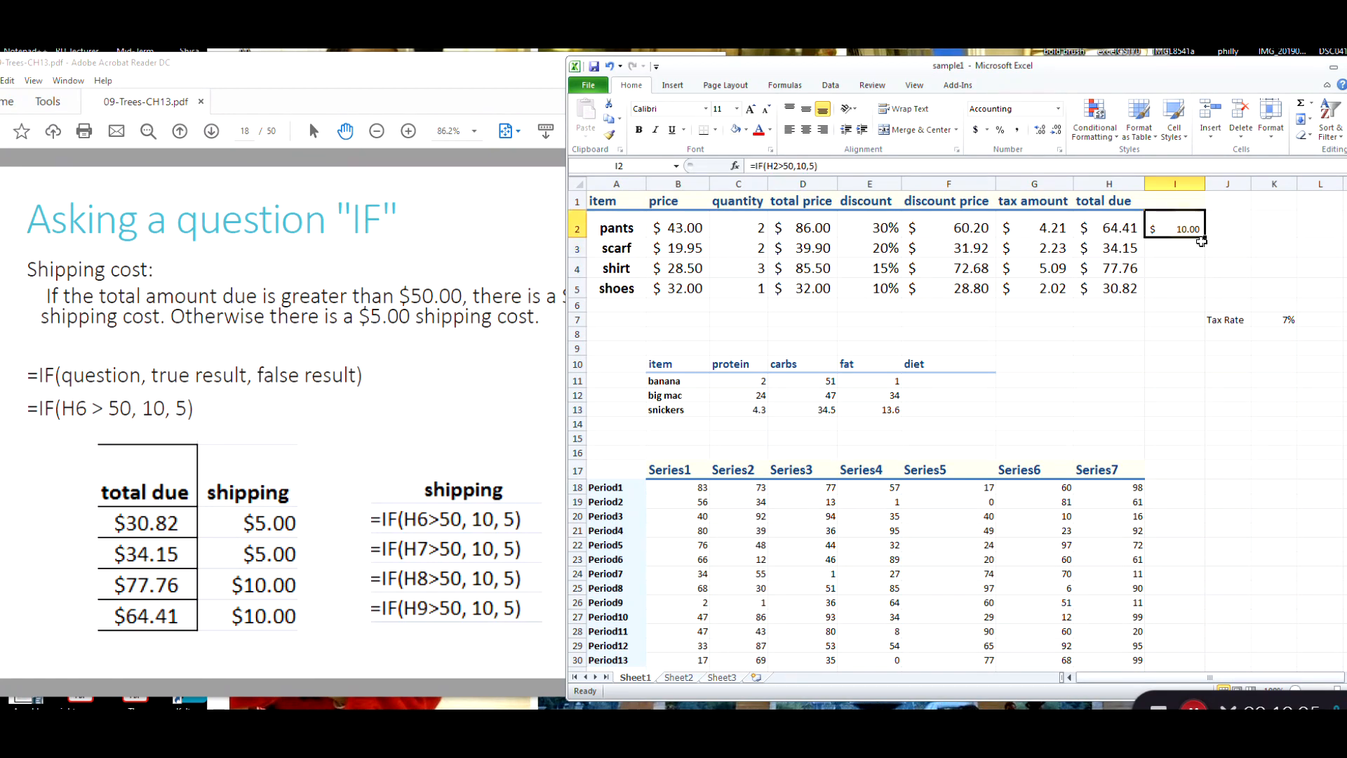
pyautogui.moveTo(1202, 241); pyautogui.dragTo(1201, 295)
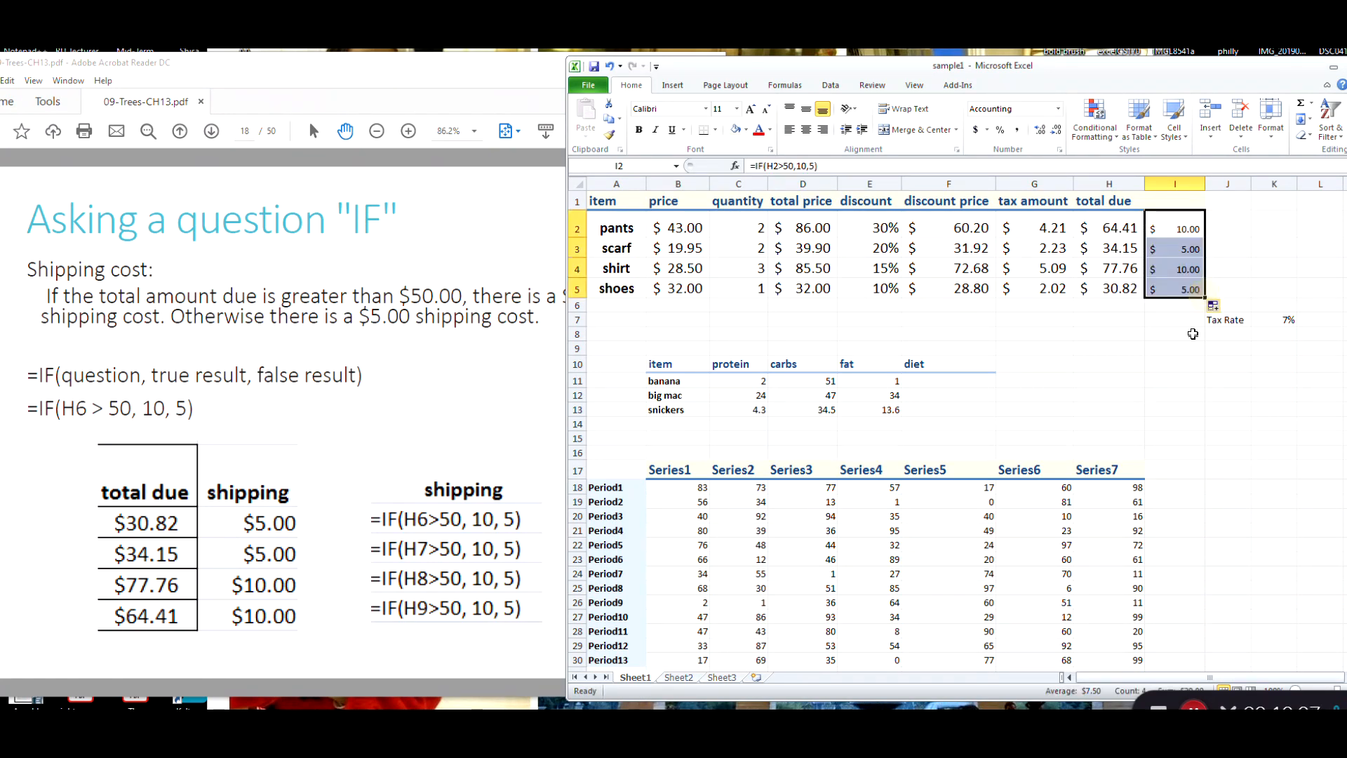
pyautogui.click(1157, 349)
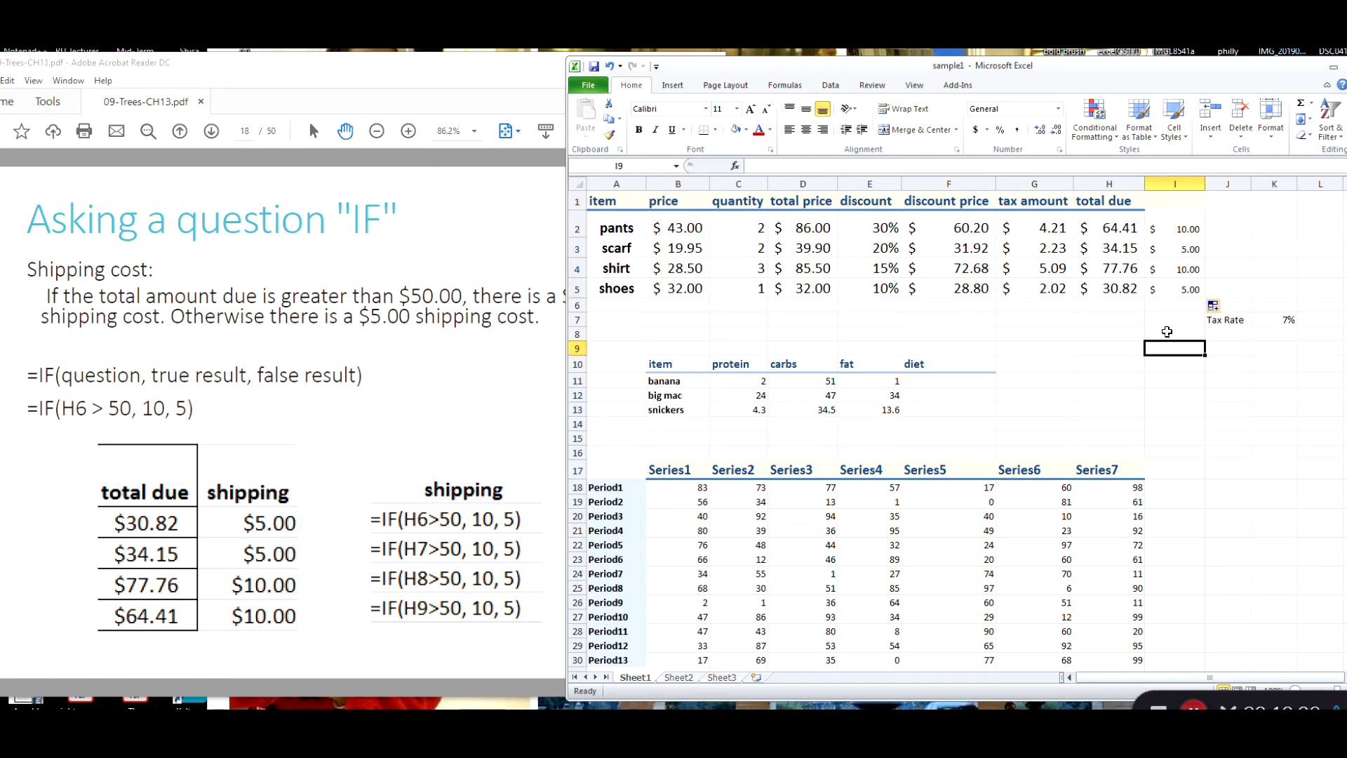
pyautogui.click(1167, 205)
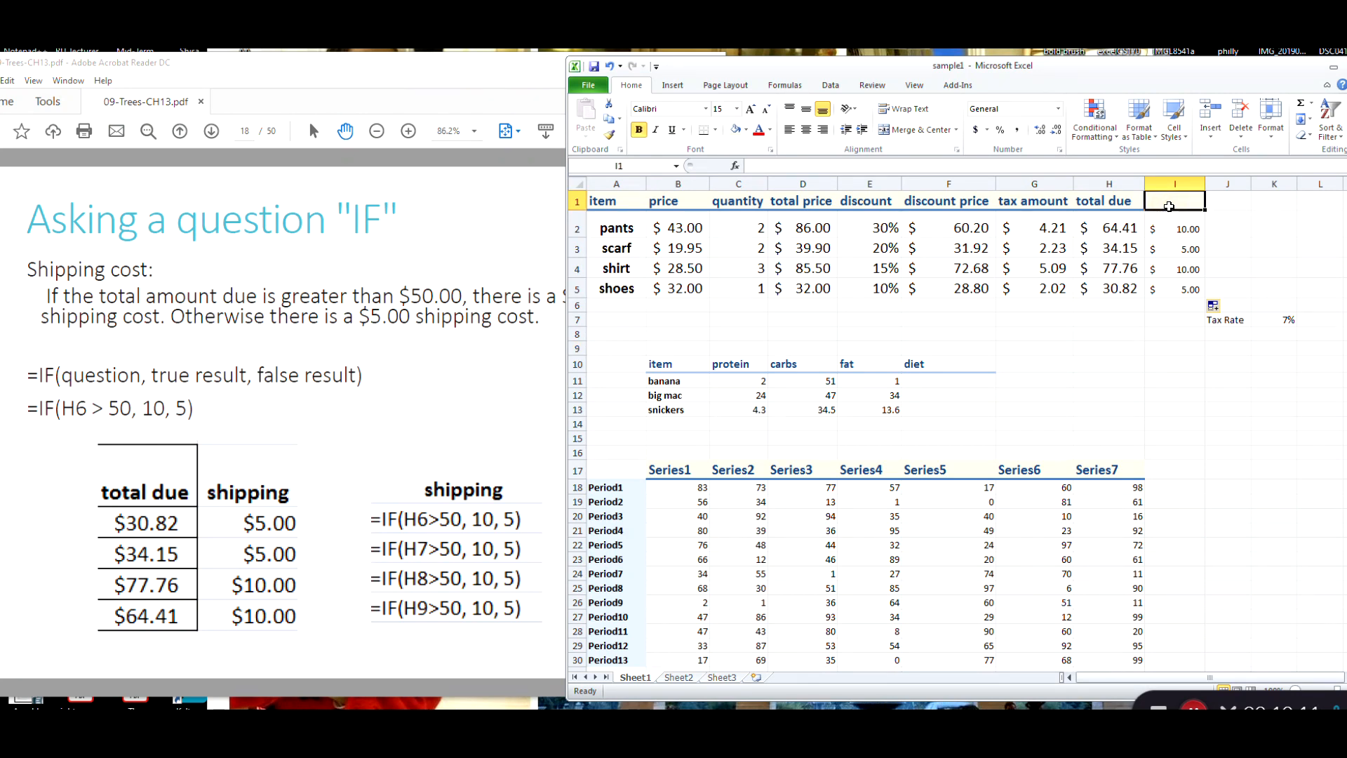
pyautogui.write('Shipping')
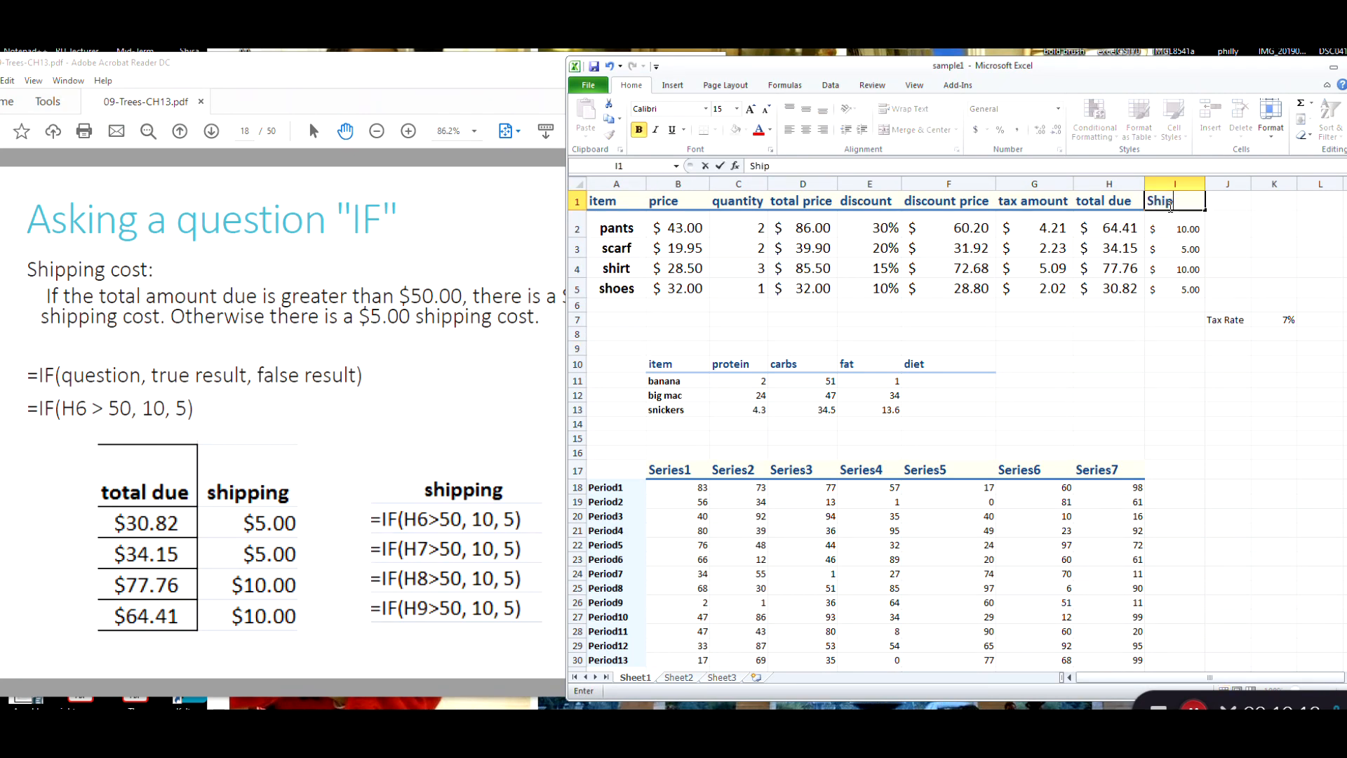
pyautogui.press('Return')
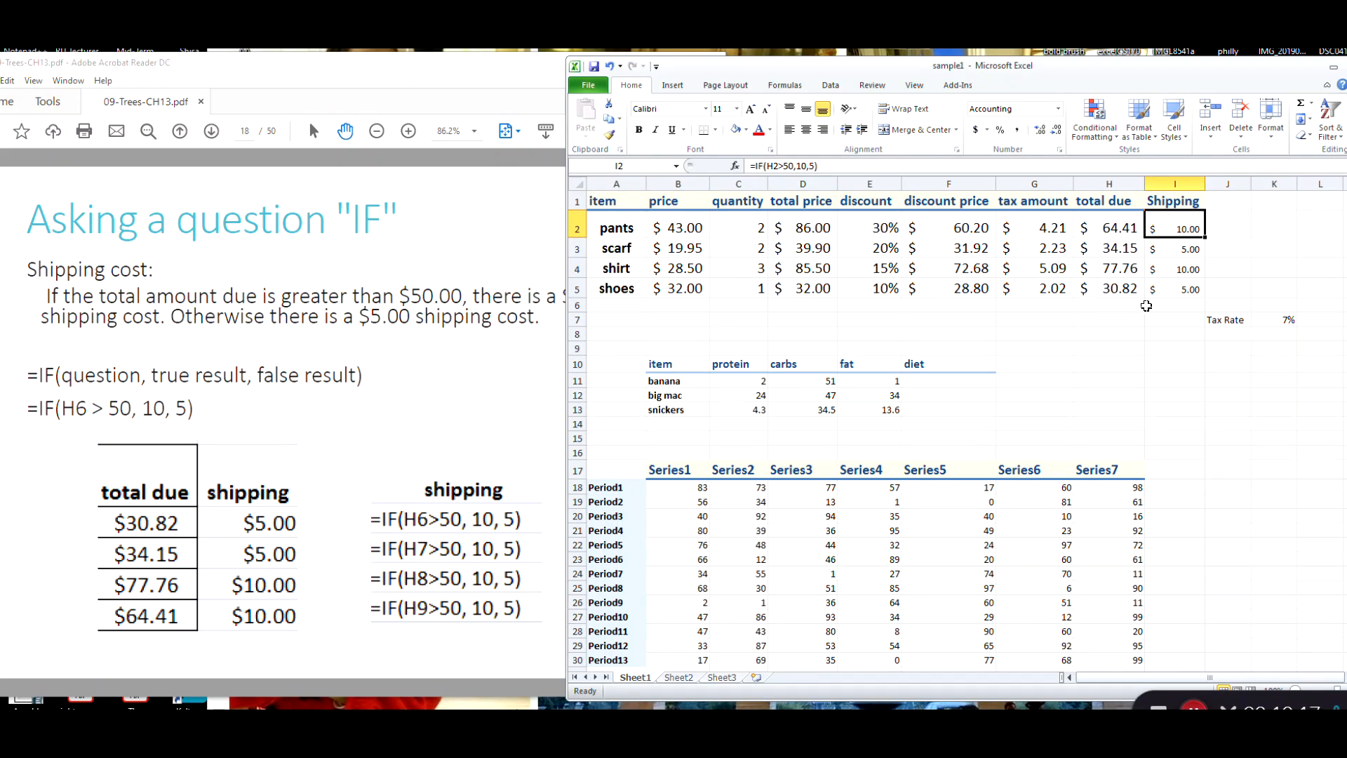
# Check the total due cell referenced by each IF formula in the Shipping column, from I2 to I5.
pyautogui.click(1177, 248)
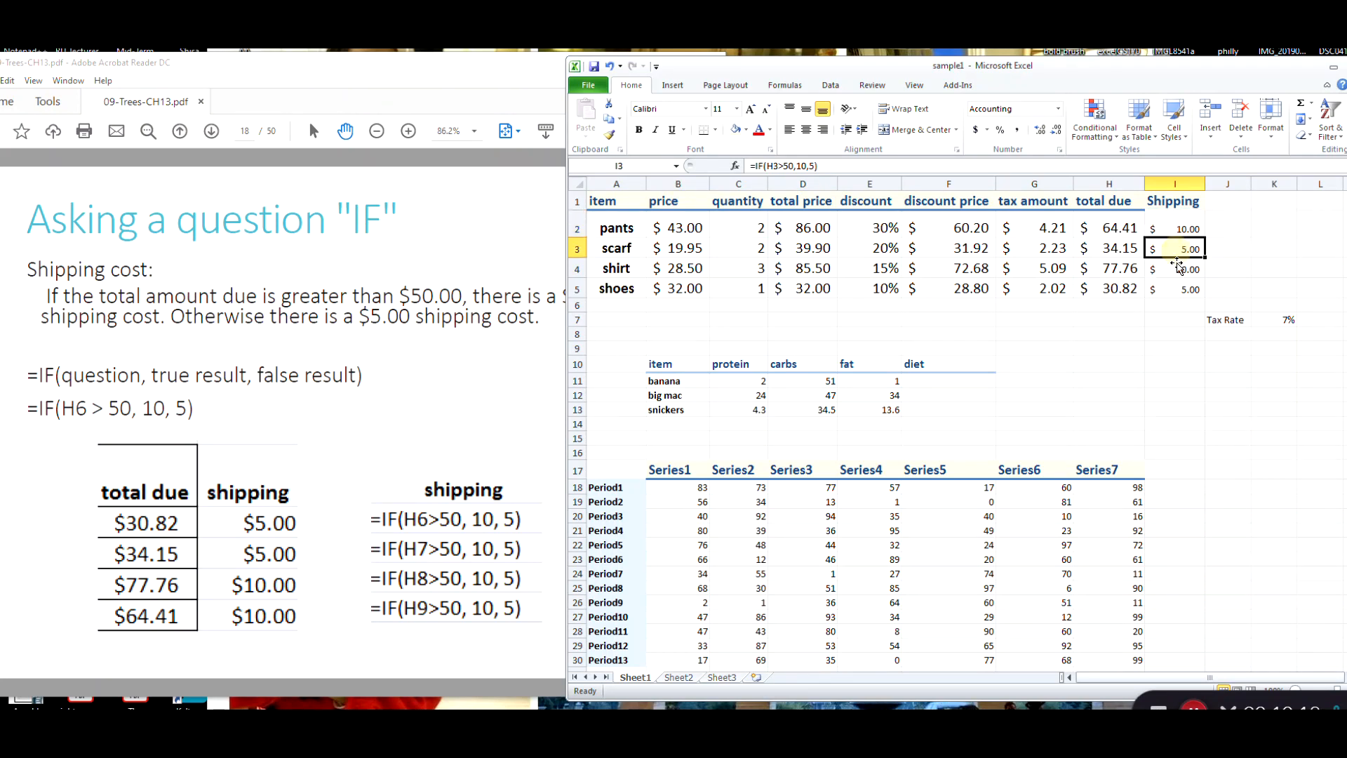
pyautogui.click(1176, 270)
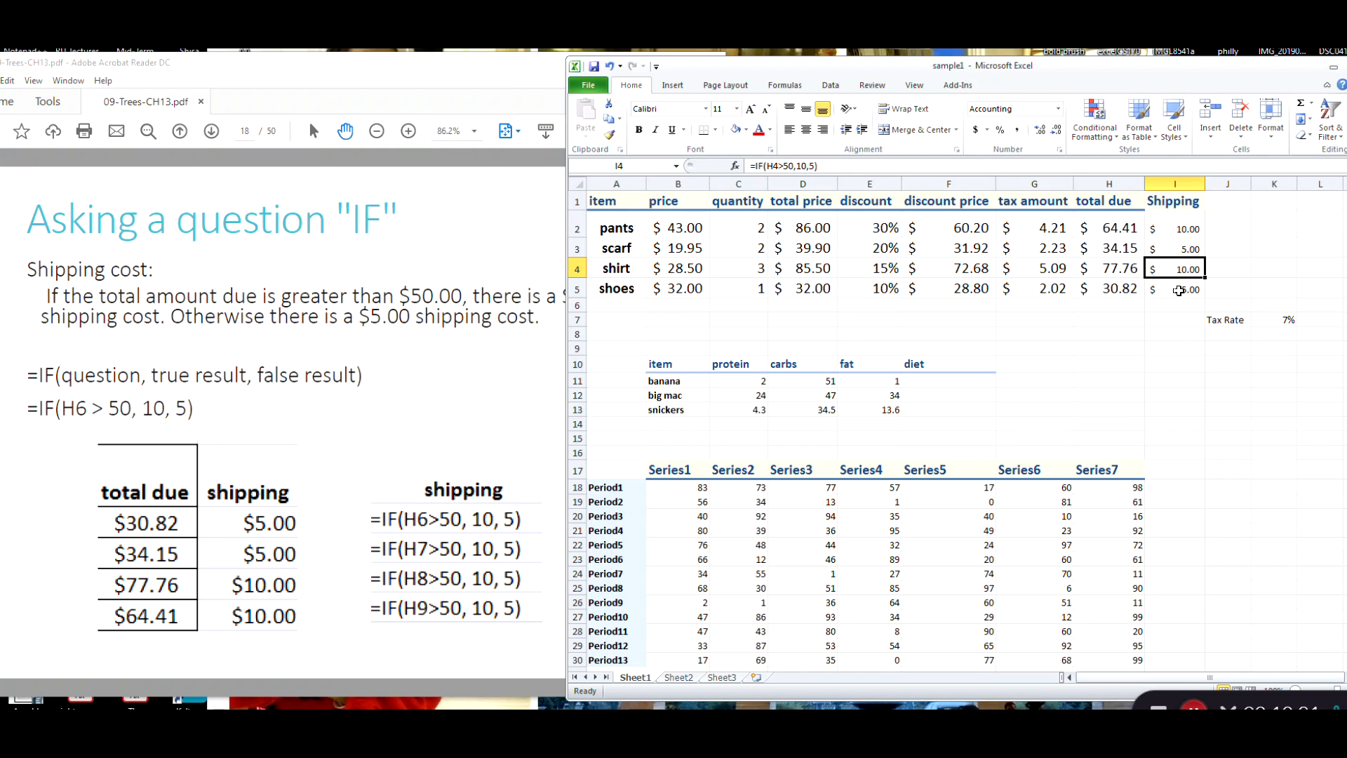
pyautogui.press('Down')
pyautogui.click(1176, 270)
pyautogui.click(1176, 247)
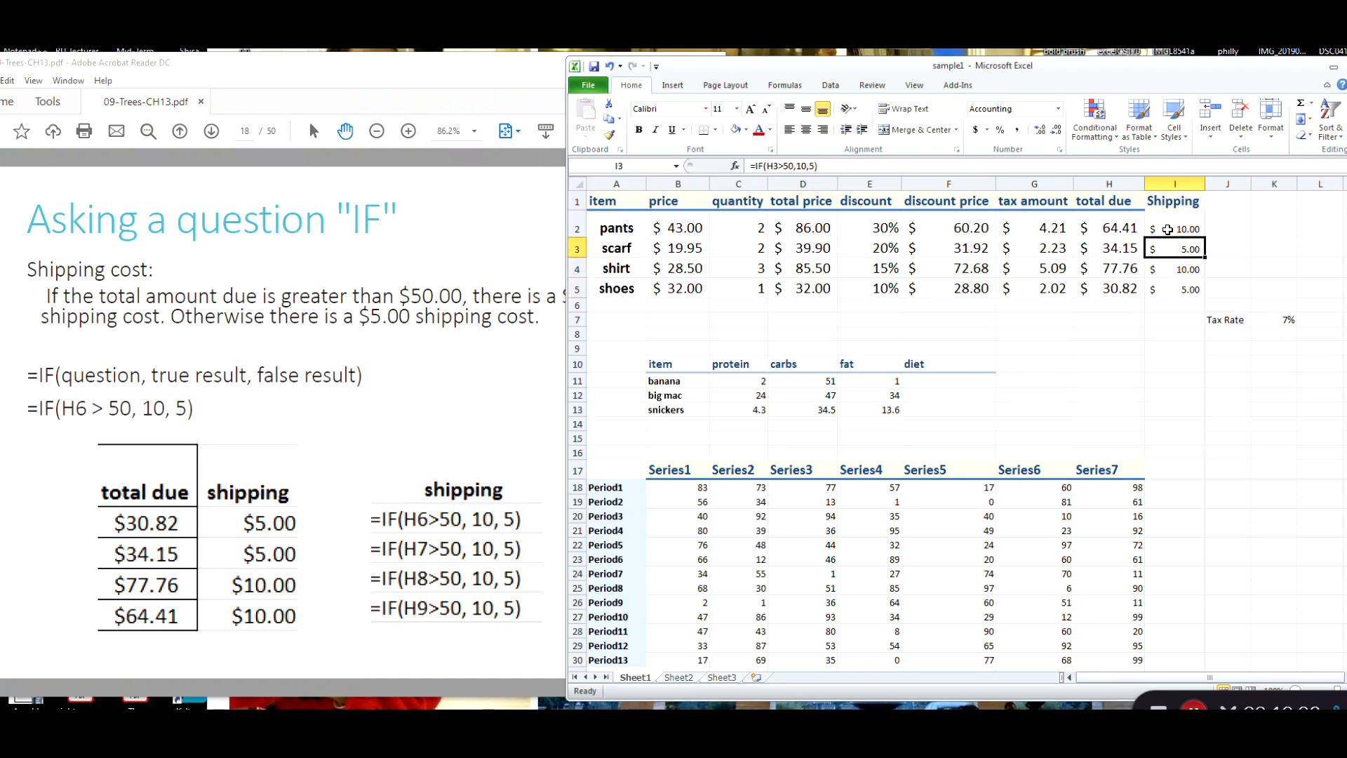
pyautogui.click(1167, 229)
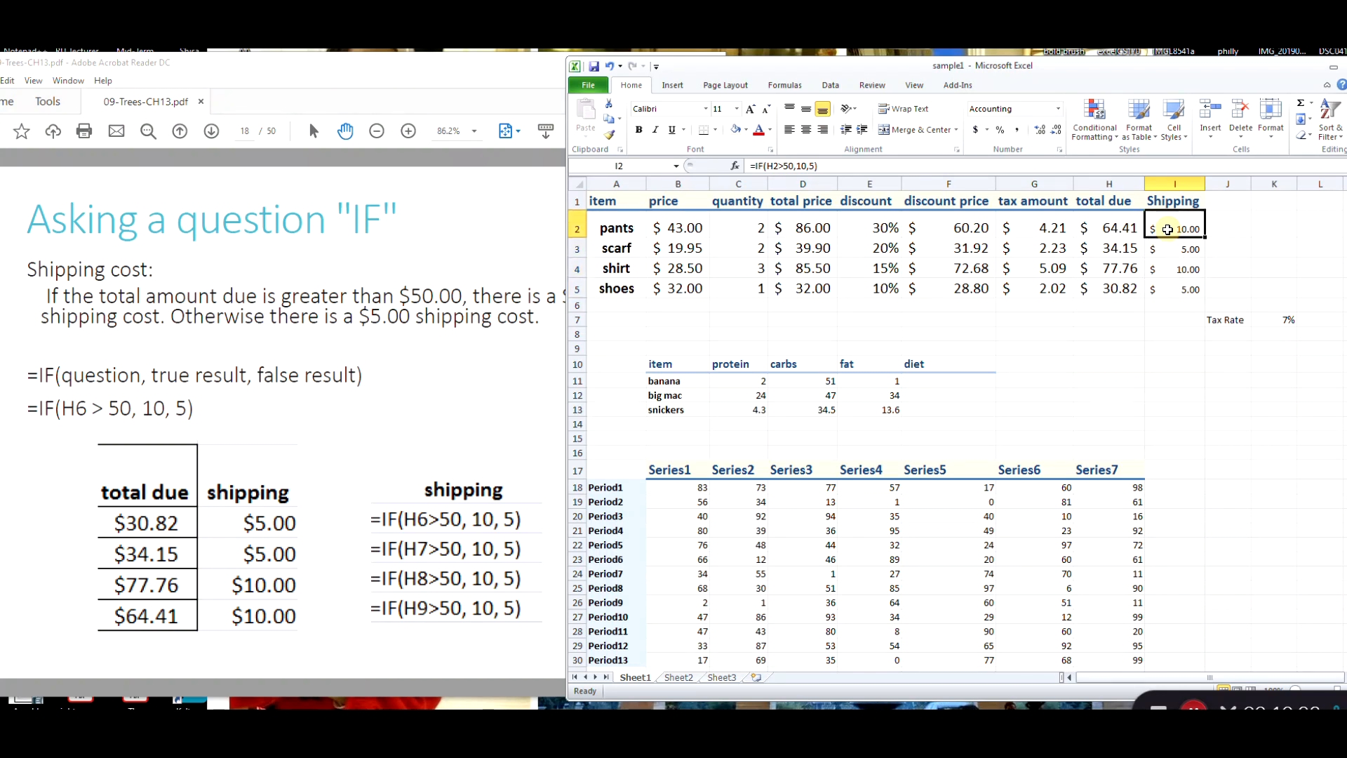
pyautogui.click(1157, 320)
# Switch to the PDF slides in Adobe Acrobat Reader and read the page on asking AND/OR/NOT questions with "IF".
pyautogui.click(379, 399)
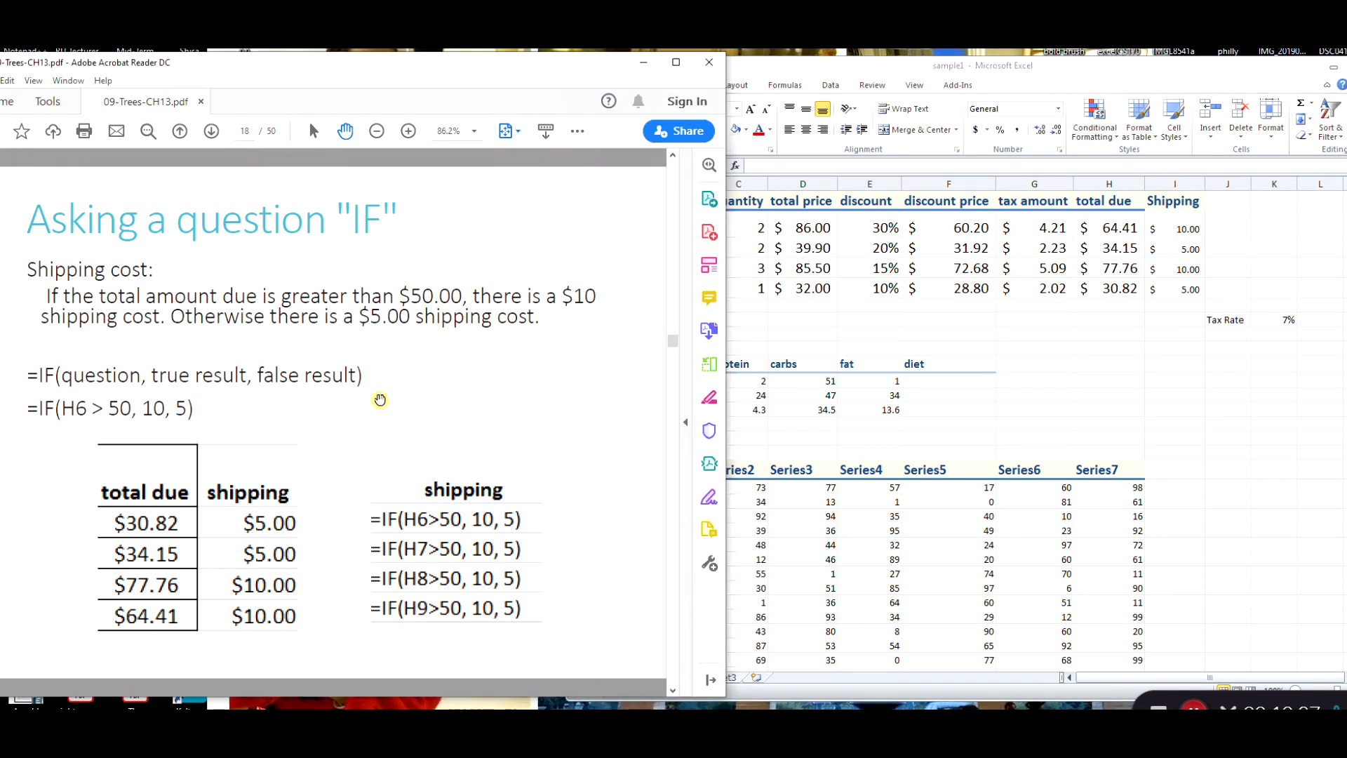
pyautogui.scroll(-1, 379, 400)
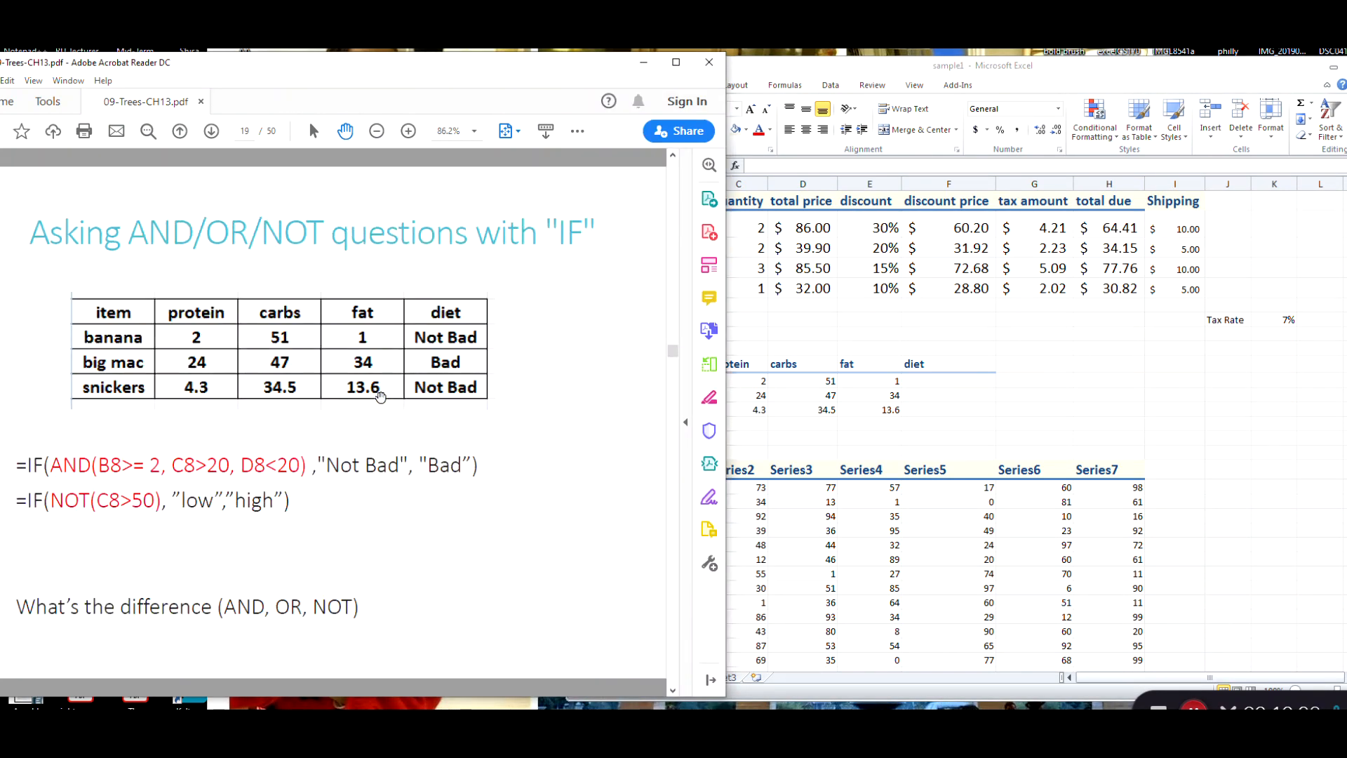
pyautogui.click(1059, 387)
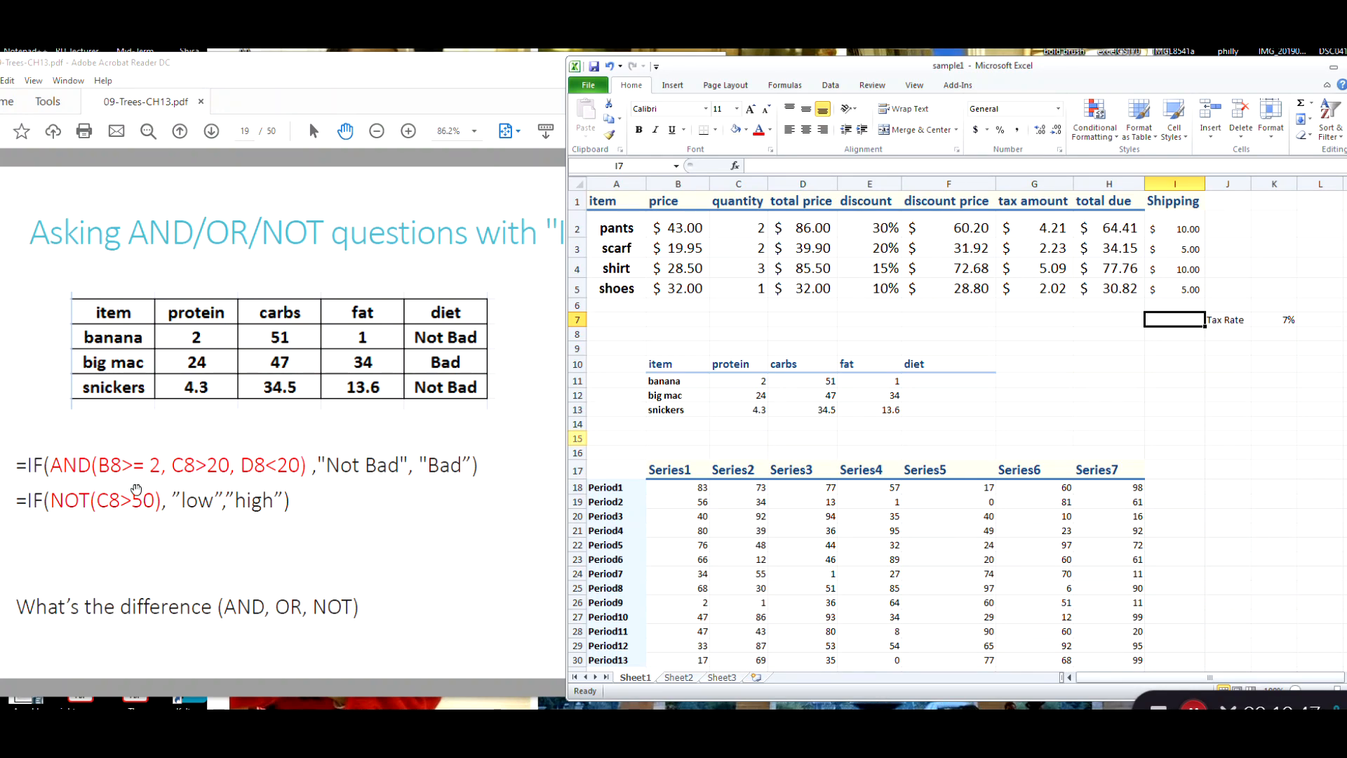
pyautogui.click(473, 68)
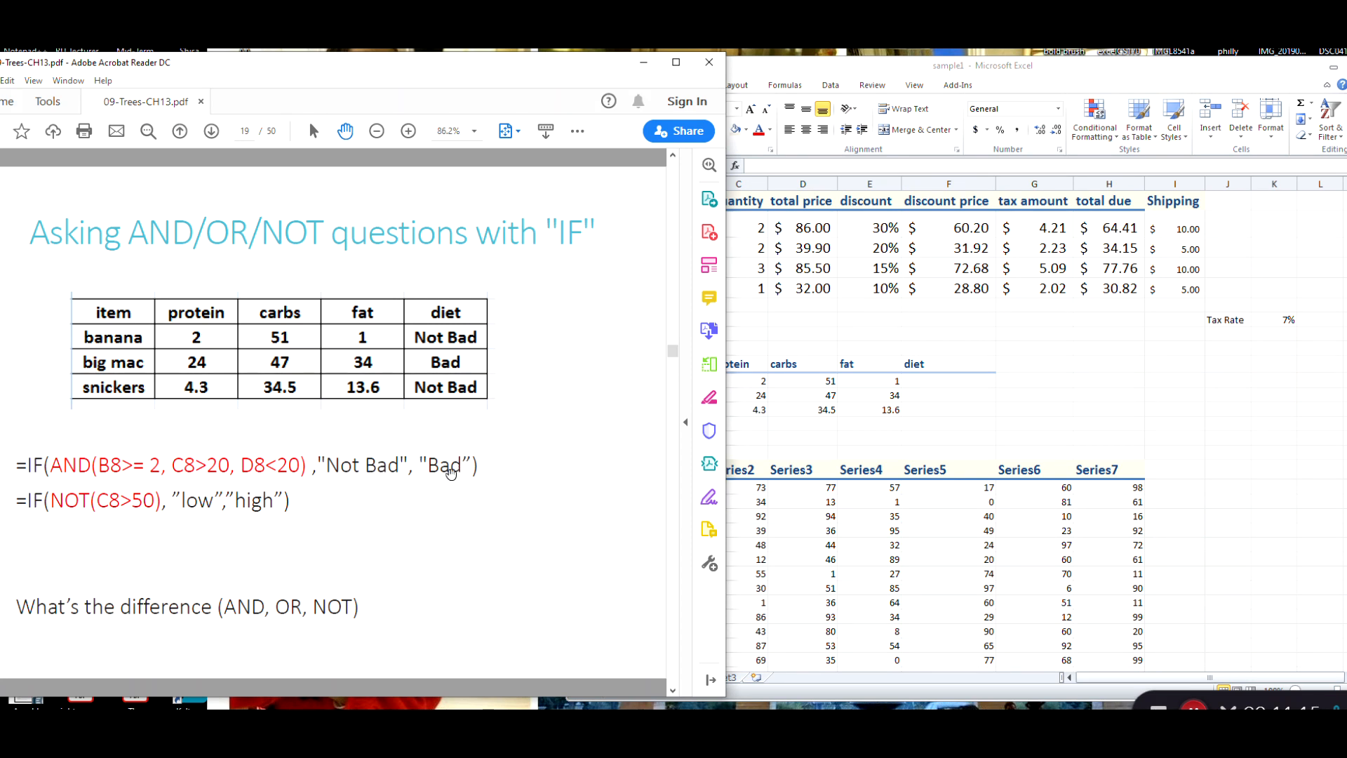
# Switch back to the Excel workbook and begin an IF formula with a nested AND test in cell G11 of the banana row.
pyautogui.click(1036, 378)
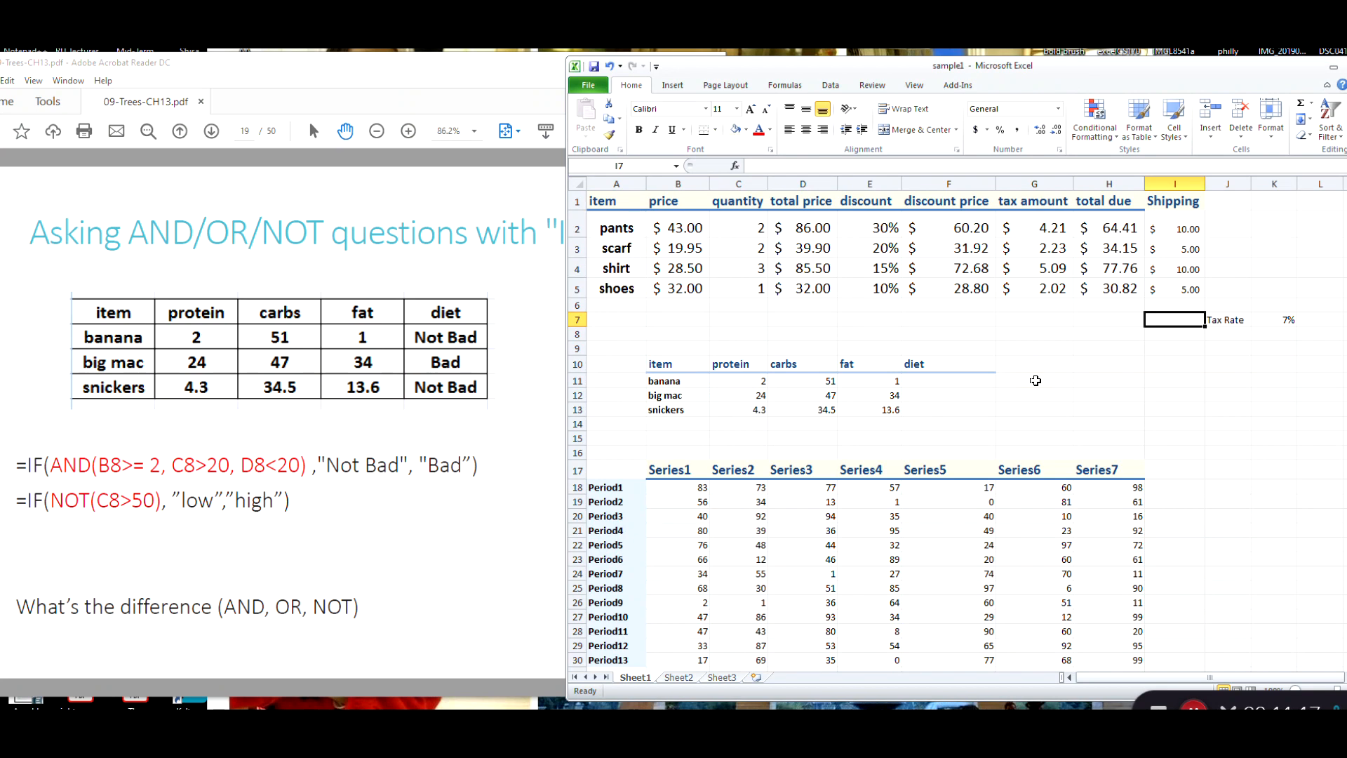
pyautogui.click(1036, 380)
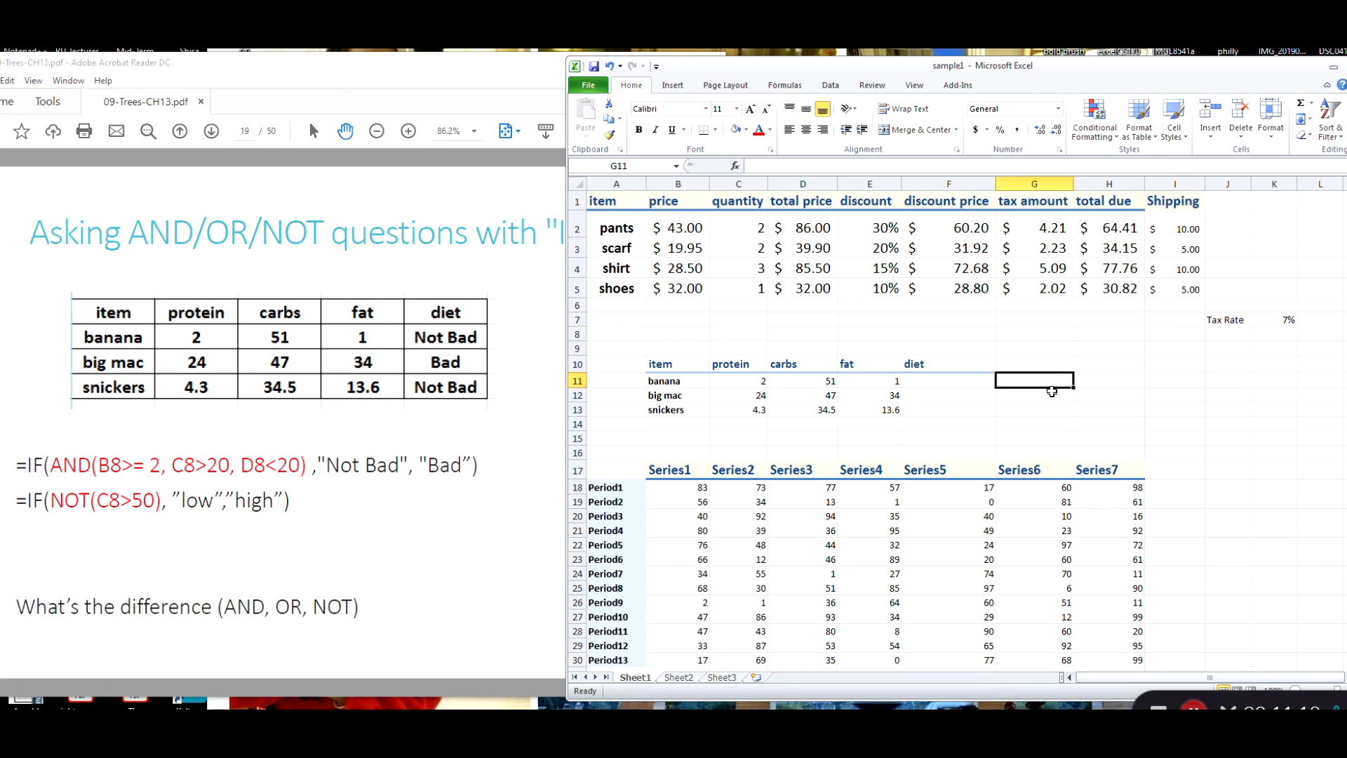
pyautogui.write('=')
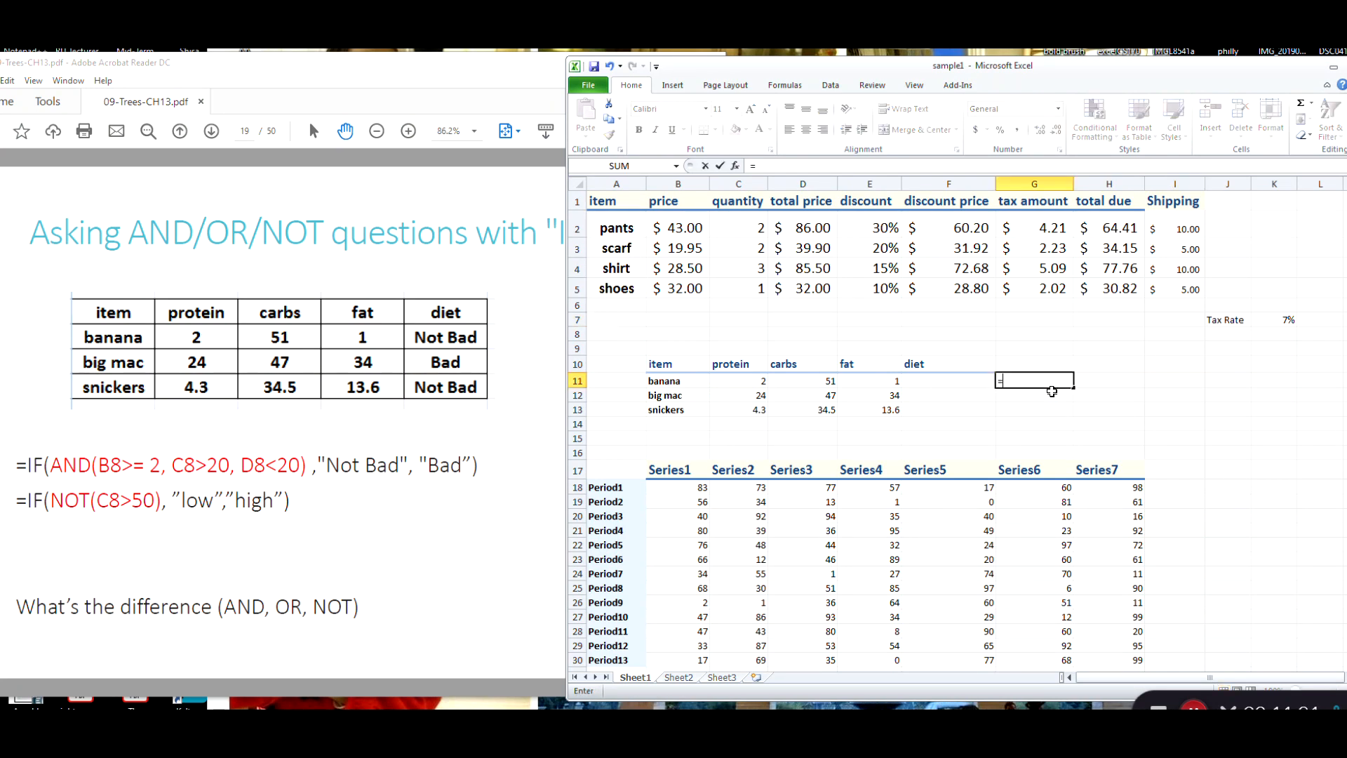
pyautogui.write('if(')
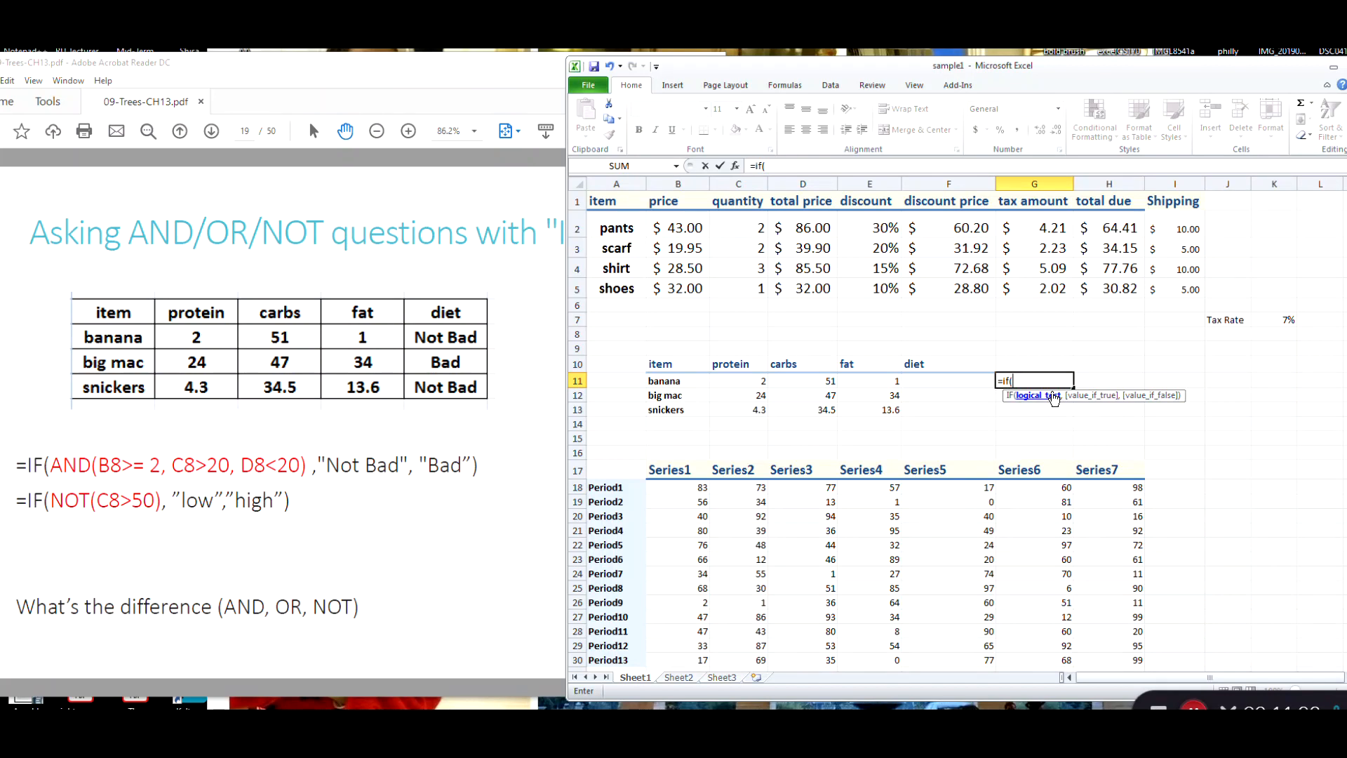
pyautogui.write('and')
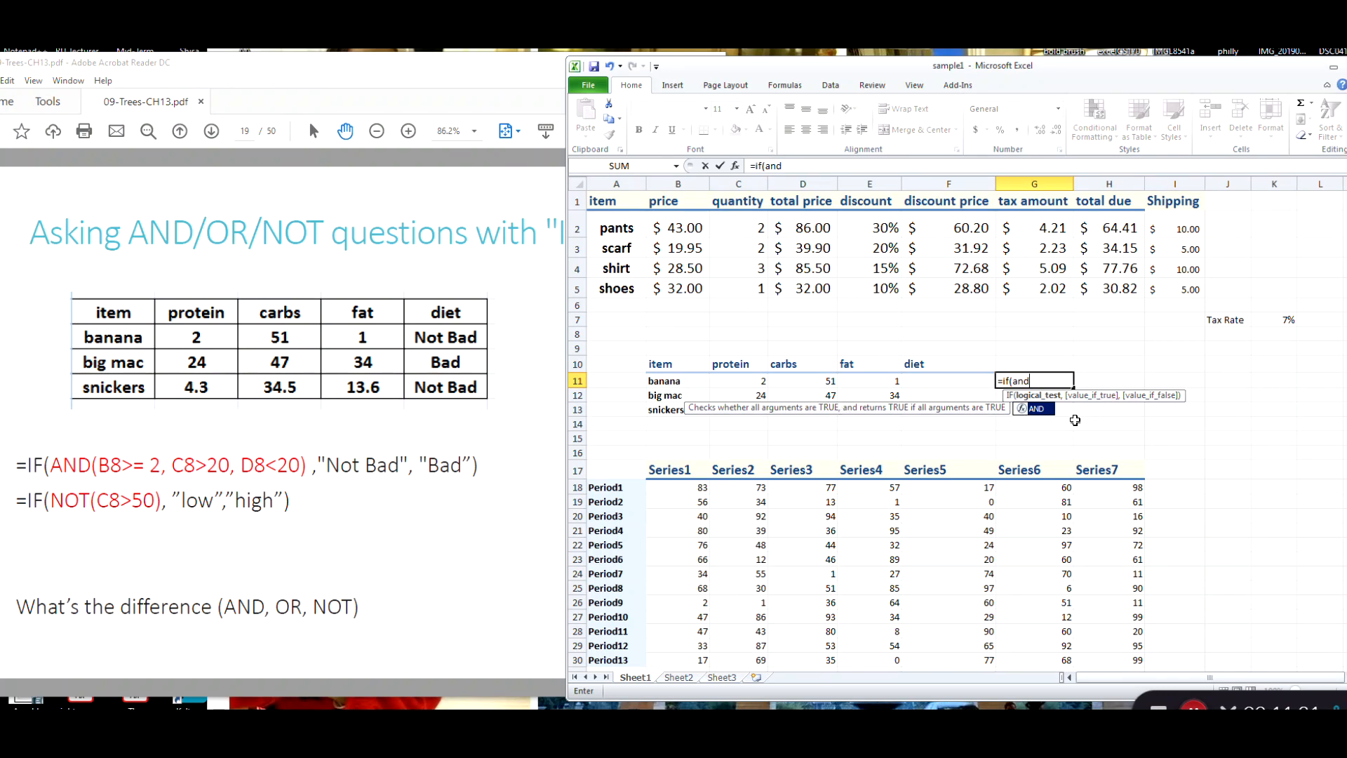
pyautogui.write('(')
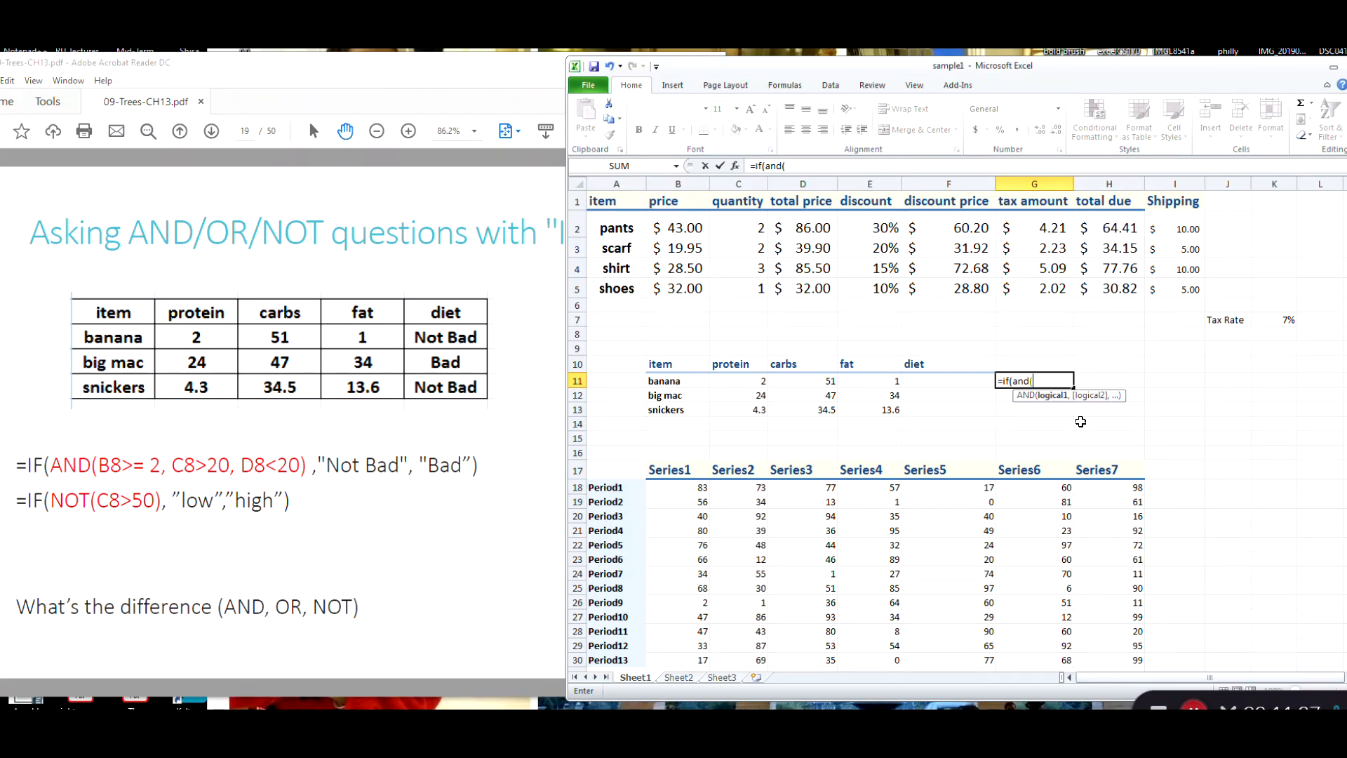
# Give the AND test in G11 the conditions C11>=2, D11>20 and E11<20 for banana's protein, carbs and fat.
pyautogui.click(747, 382)
pyautogui.write('>=2,')
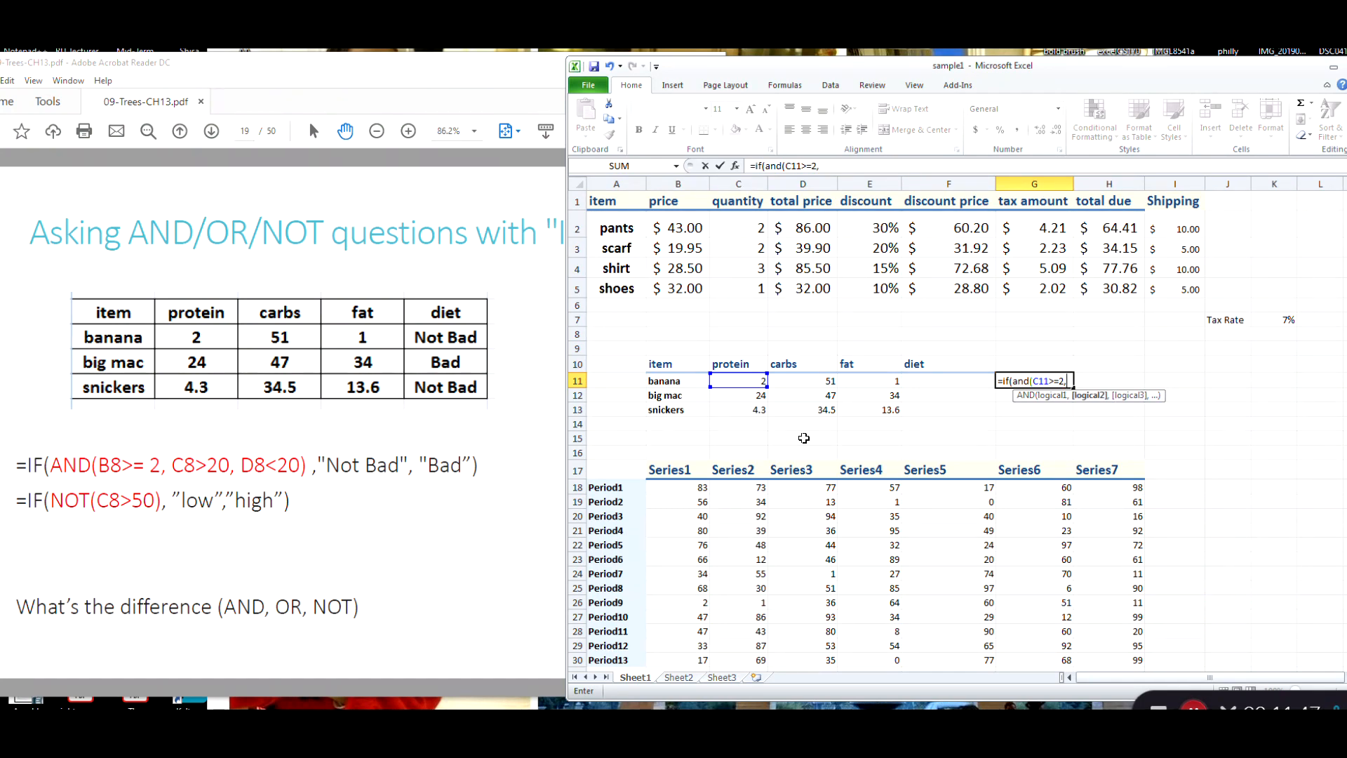
pyautogui.click(812, 382)
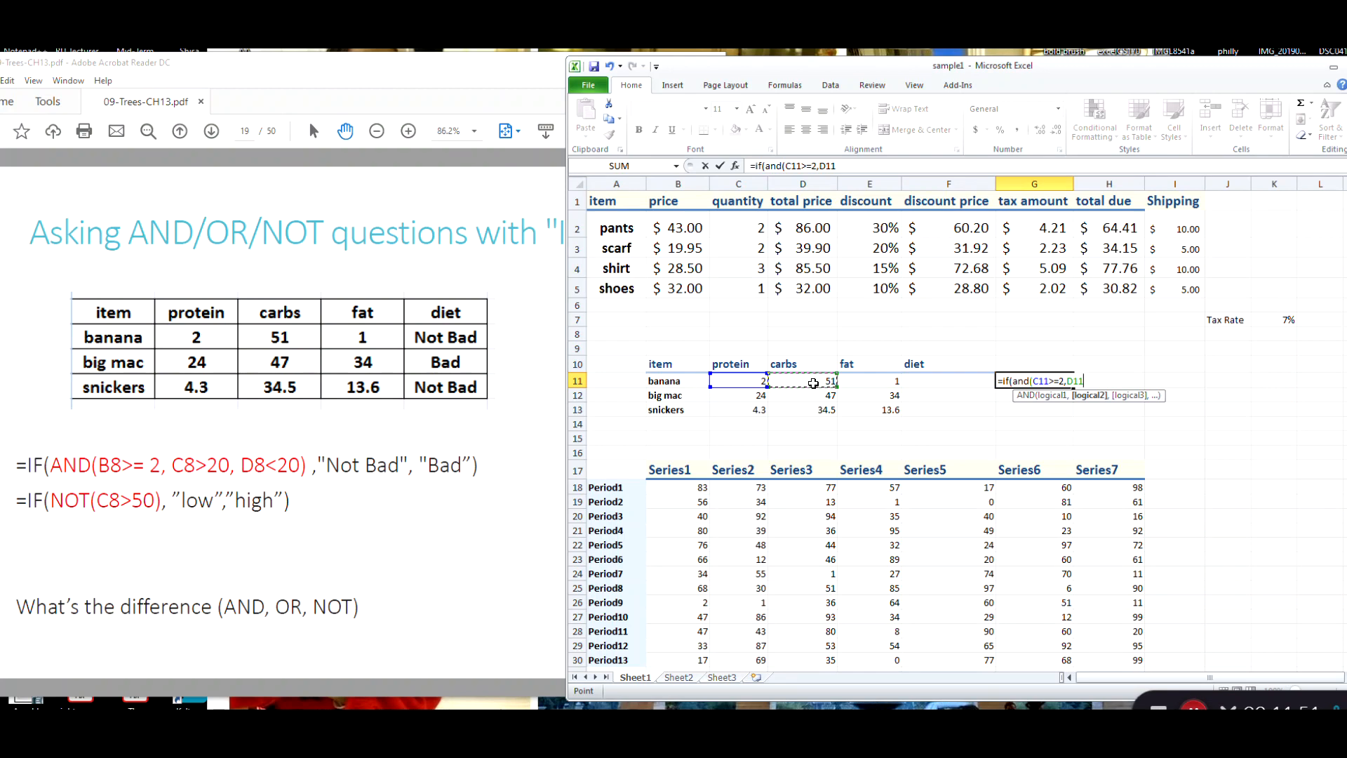
pyautogui.write('>20,')
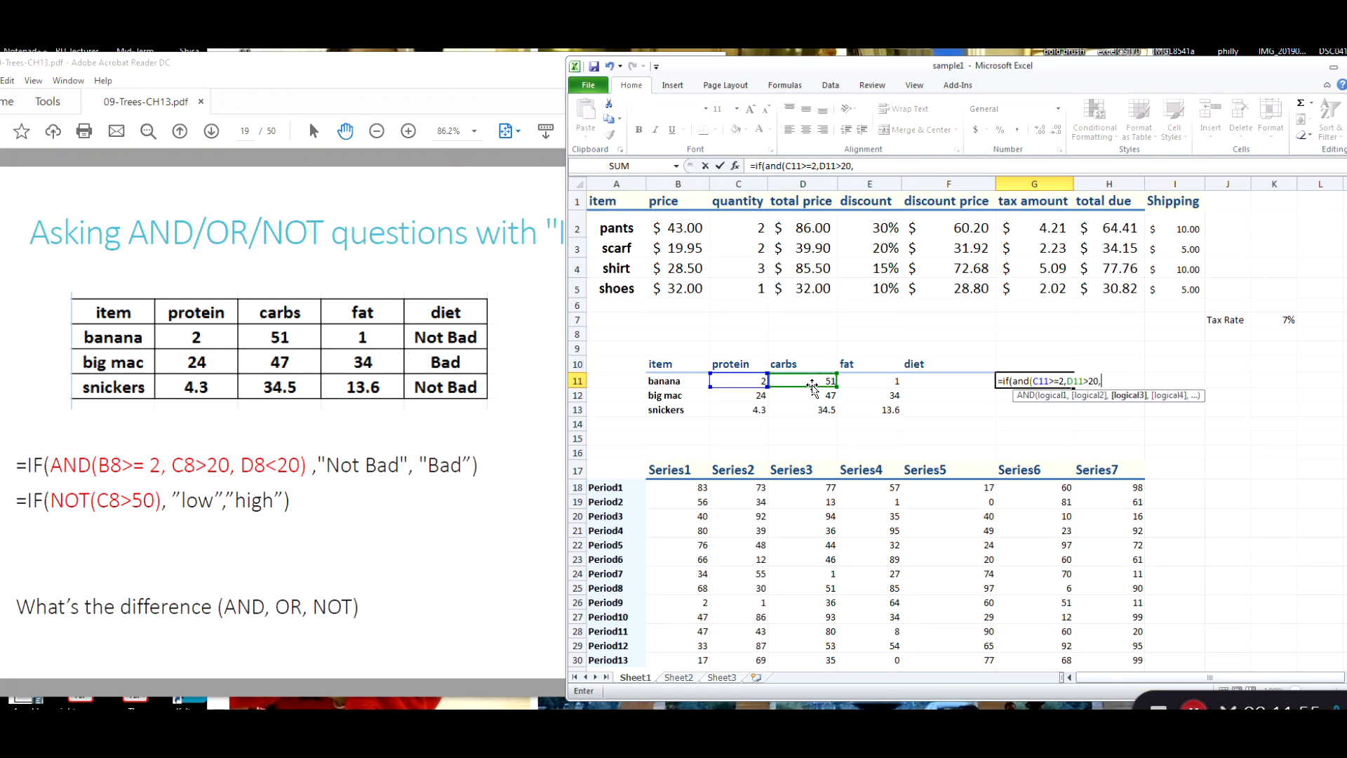
pyautogui.click(878, 383)
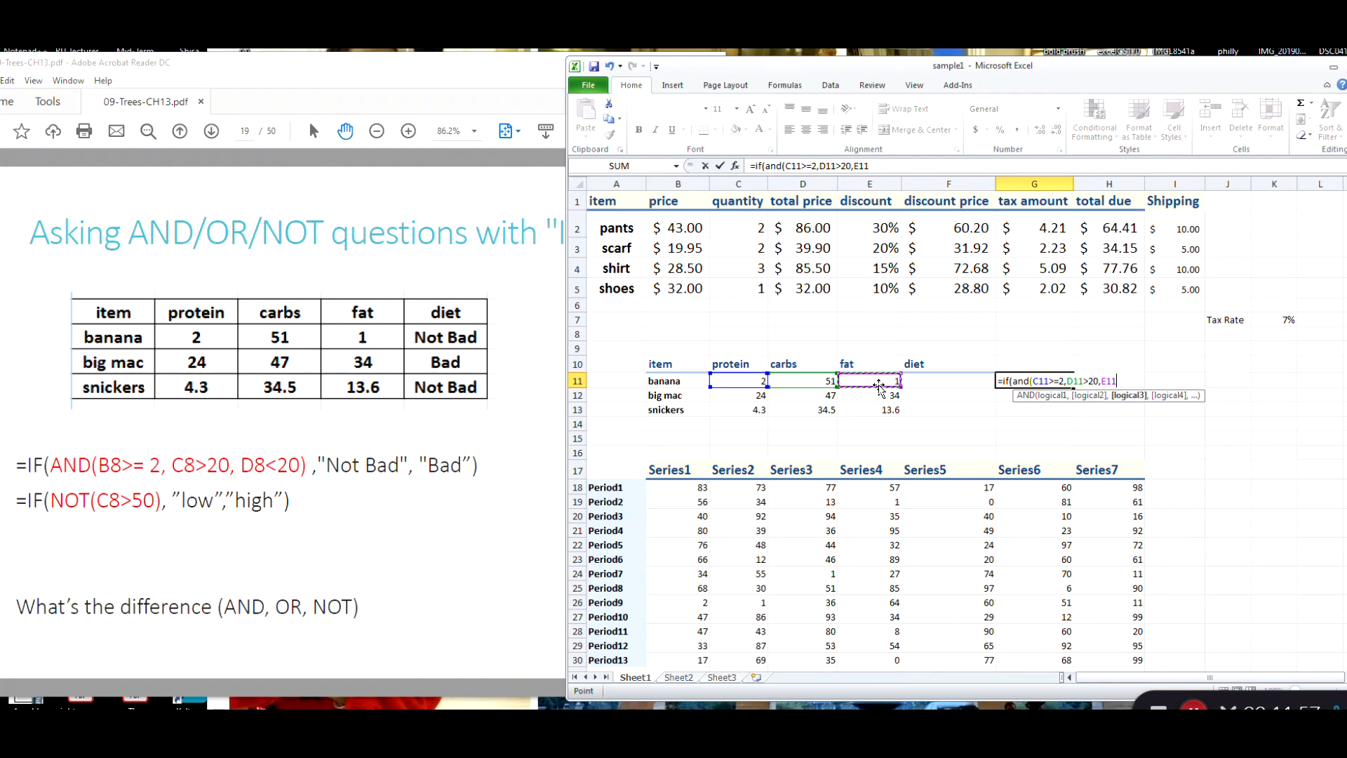
pyautogui.write('<20')
pyautogui.write(')')
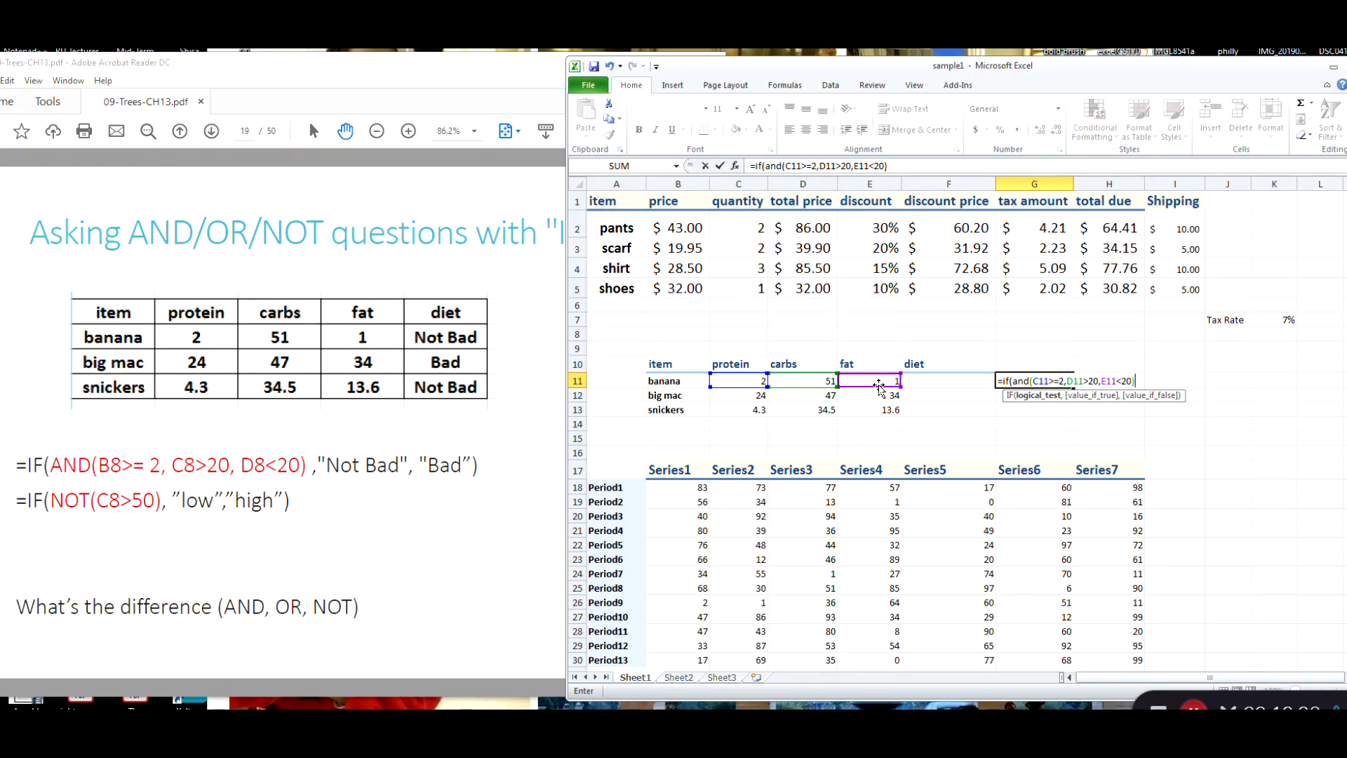
# Complete the G11 IF formula with "Not Bad" as the true result and "Bad" as the false result.
pyautogui.write(',')
pyautogui.press('BackSpace')
pyautogui.write(',"Not Bad"')
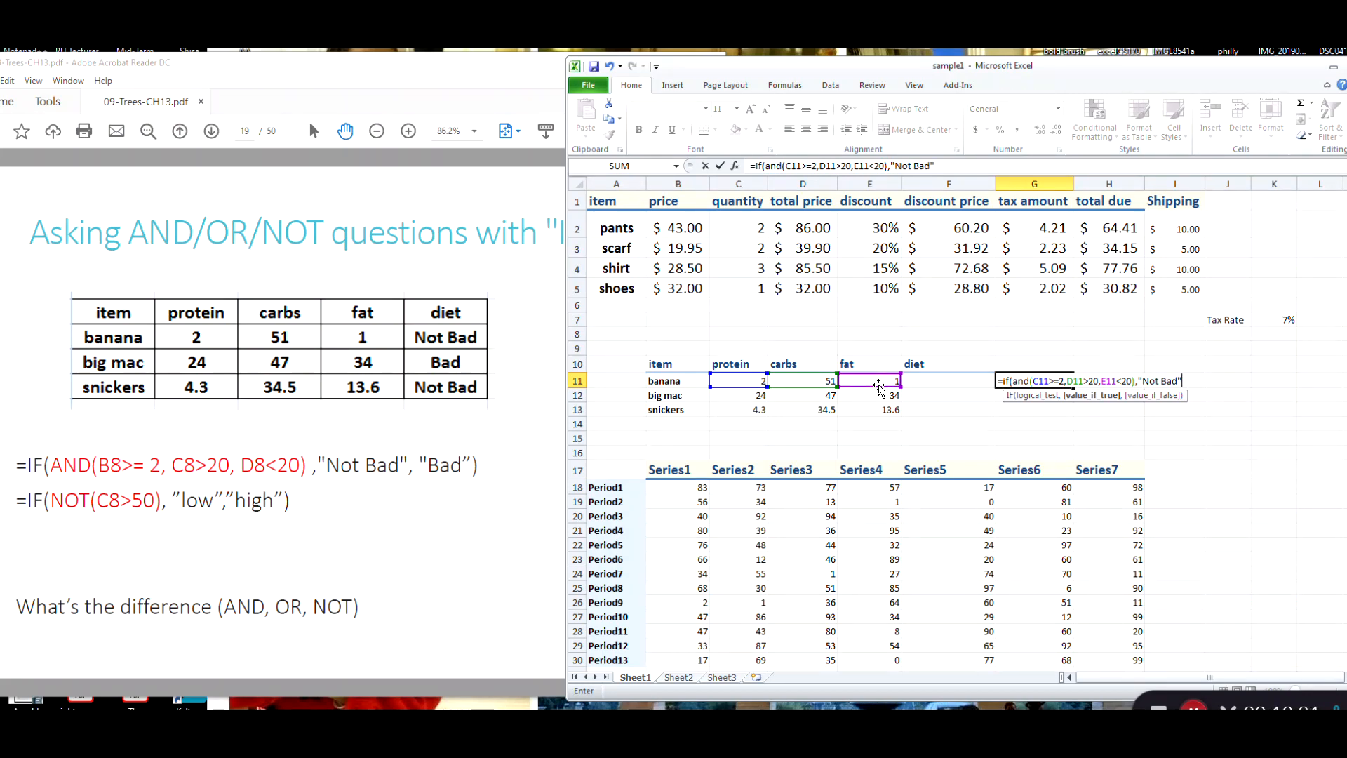
pyautogui.write(',"Bad"')
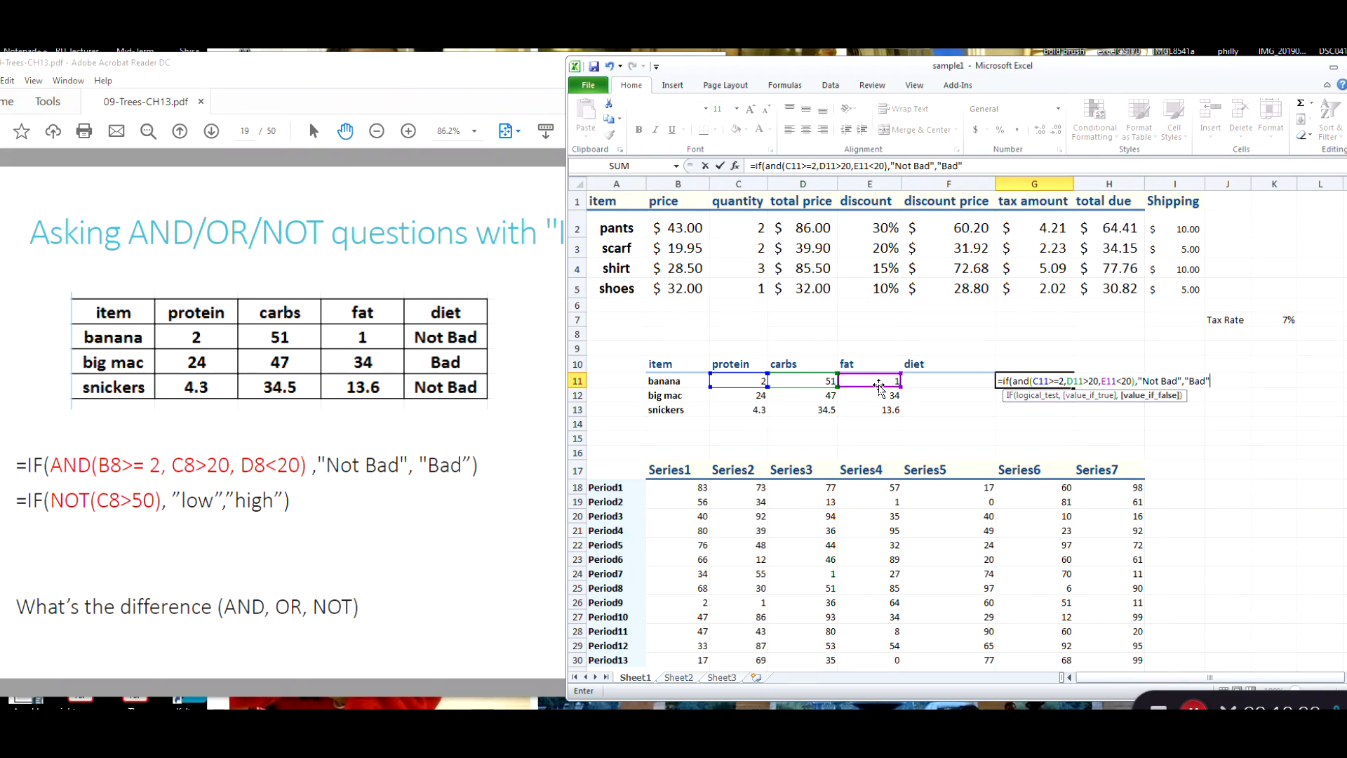
pyautogui.write(')')
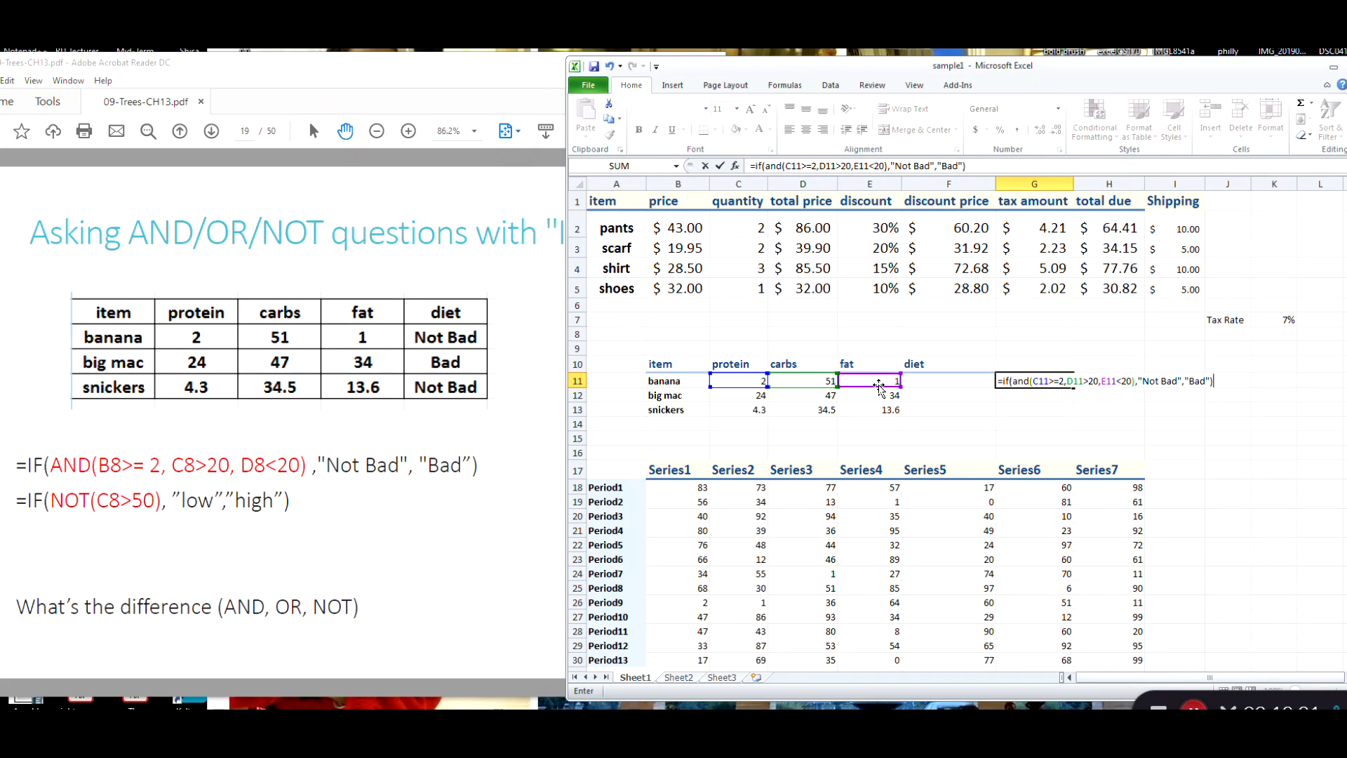
pyautogui.press('Return')
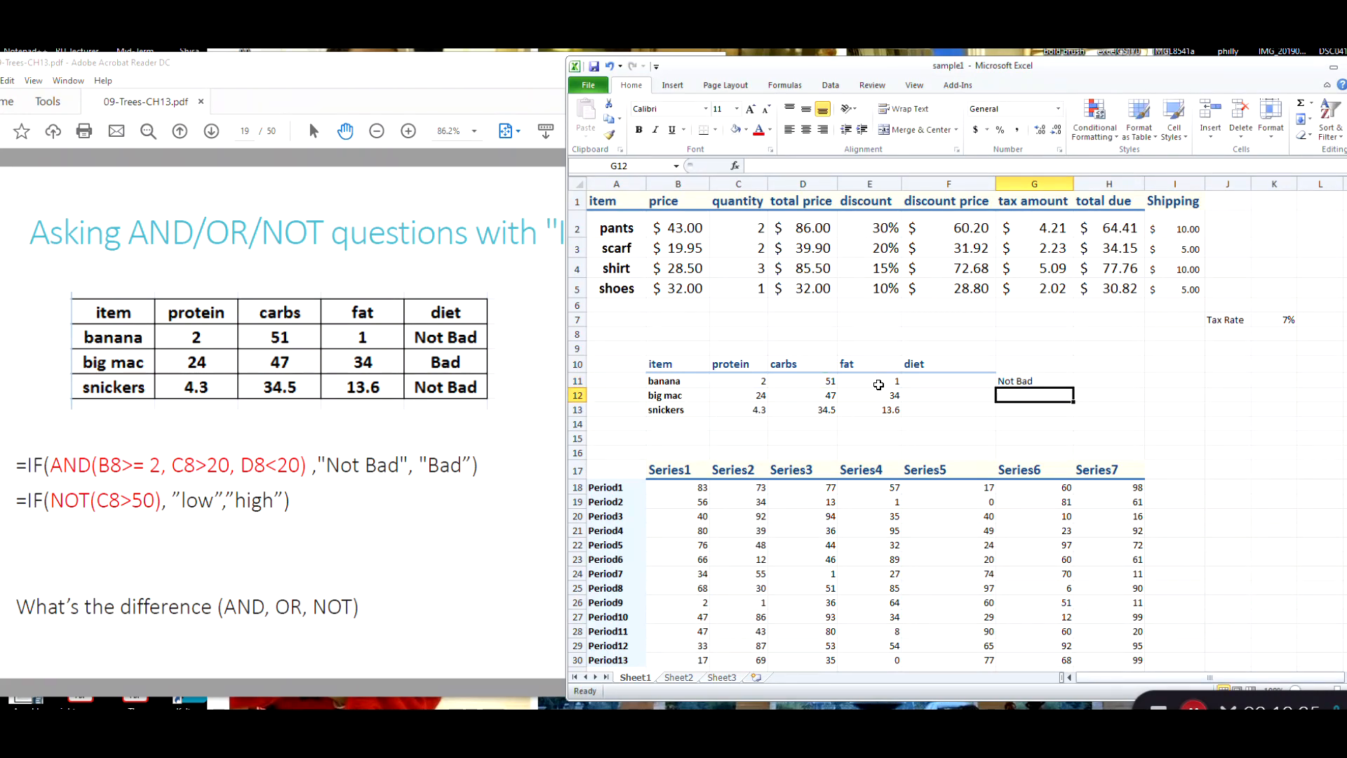
# Fill the IF/AND formula from G11 down through G13 and check the copied formula in the big mac row.
pyautogui.press('Up')
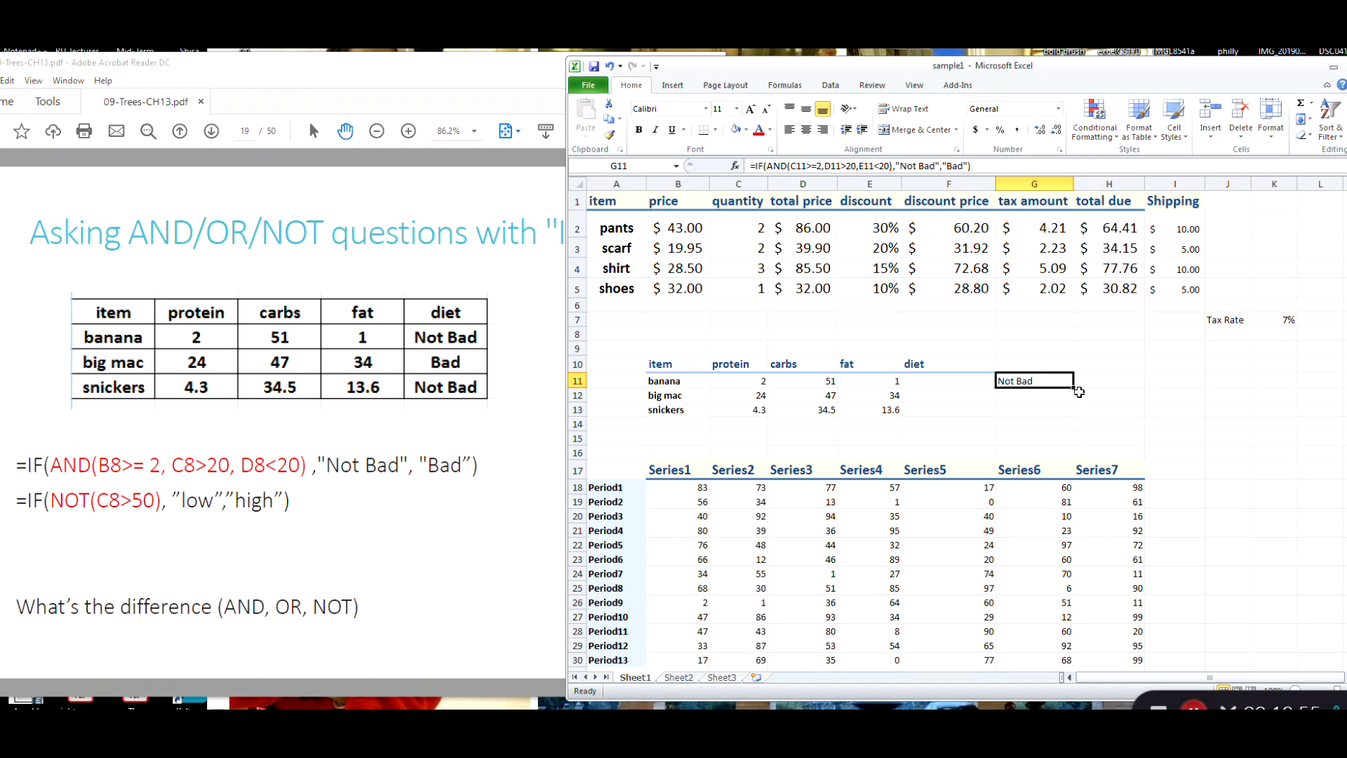
pyautogui.moveTo(1073, 387); pyautogui.dragTo(1070, 417)
pyautogui.click(1121, 393)
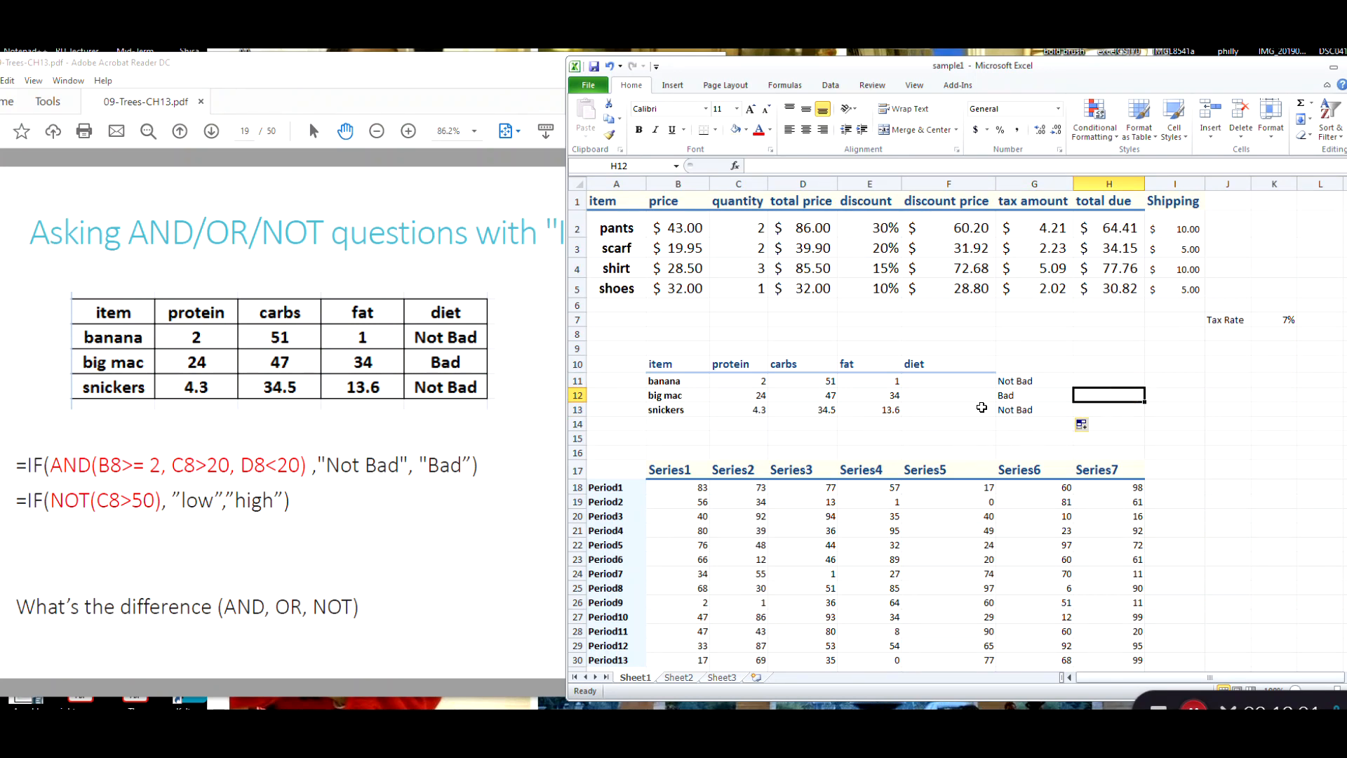
pyautogui.click(1009, 397)
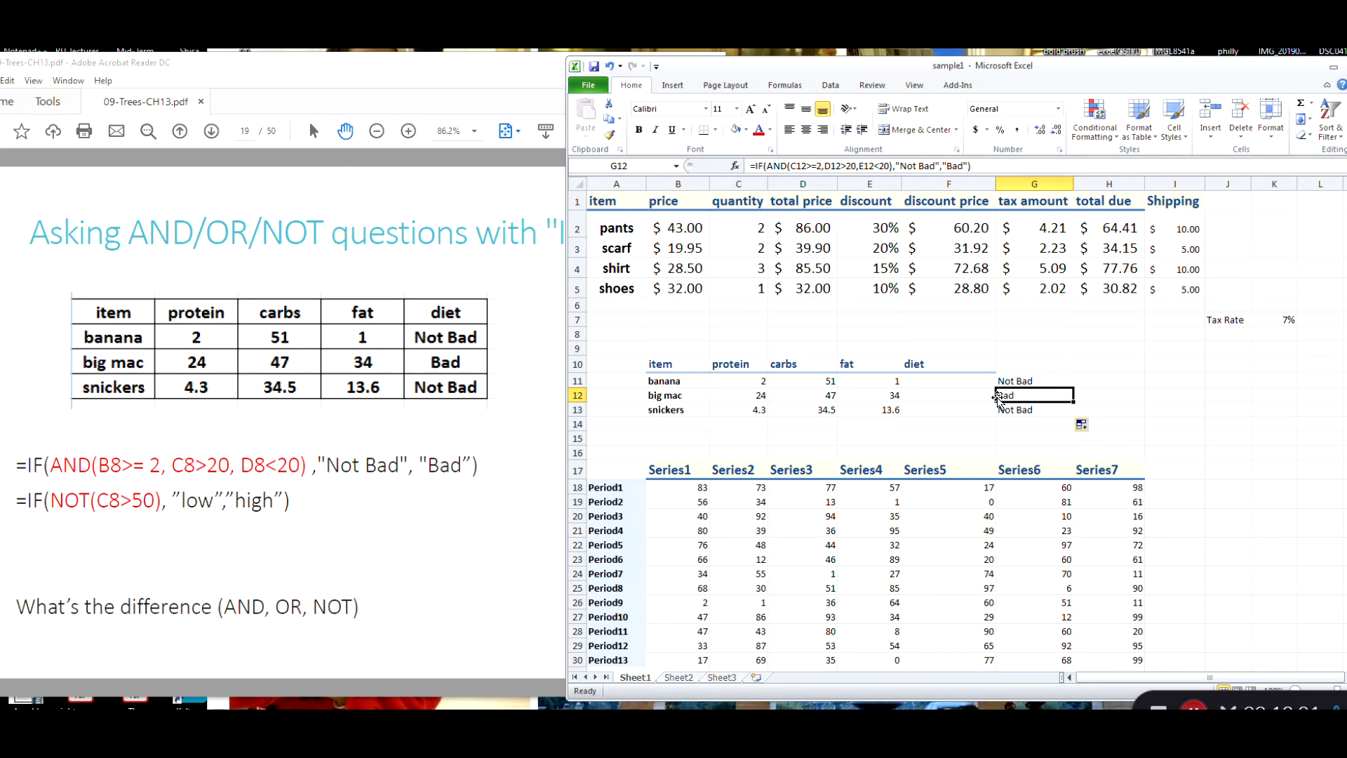
# Enter the column heading diet in cell G10 above the IF/AND results.
pyautogui.click(1017, 349)
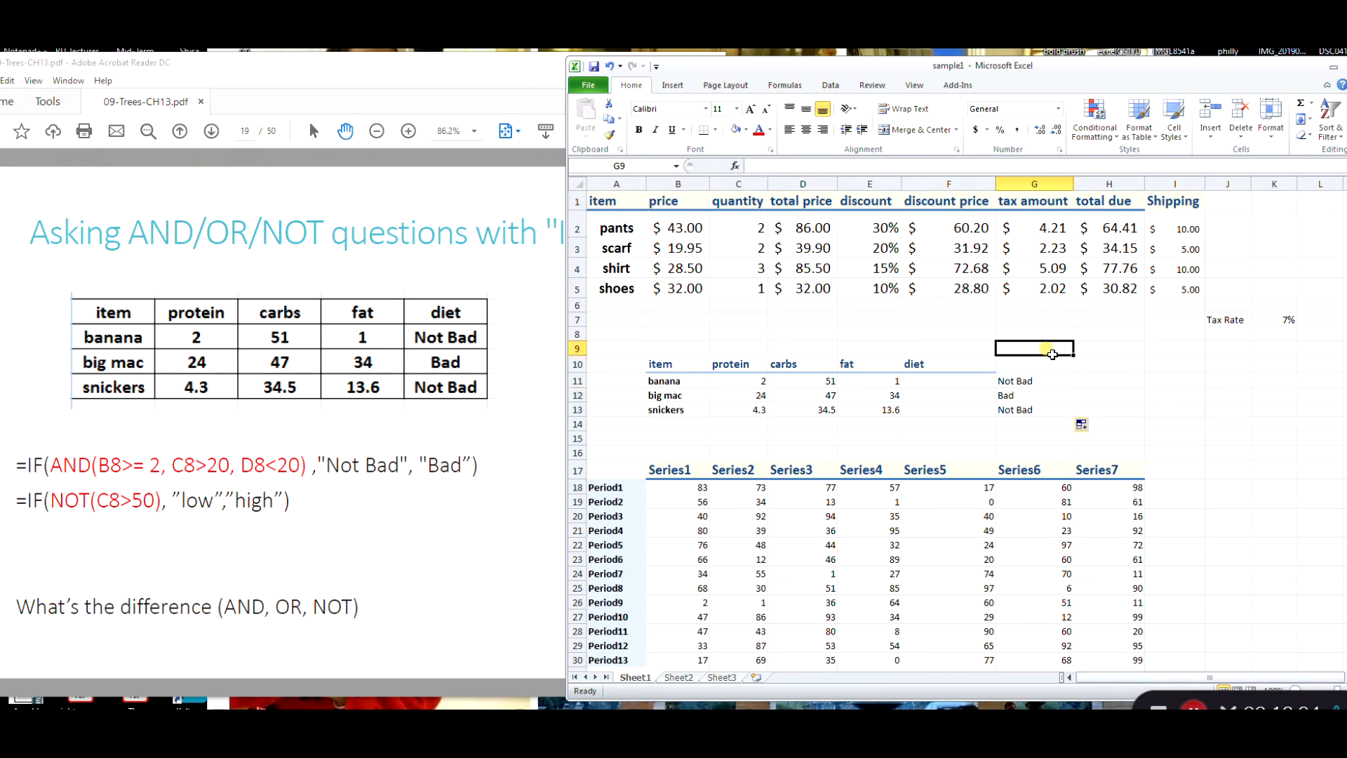
pyautogui.click(1016, 361)
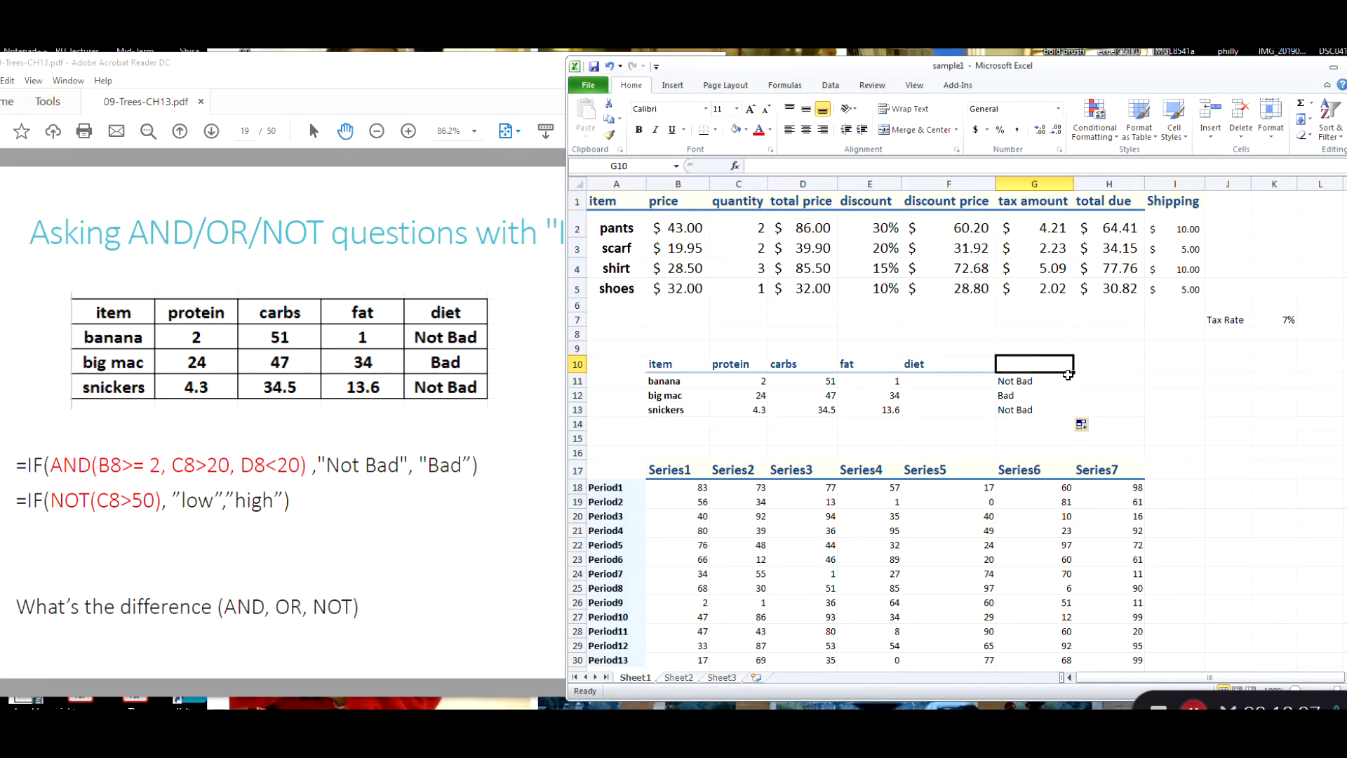
pyautogui.write('diet')
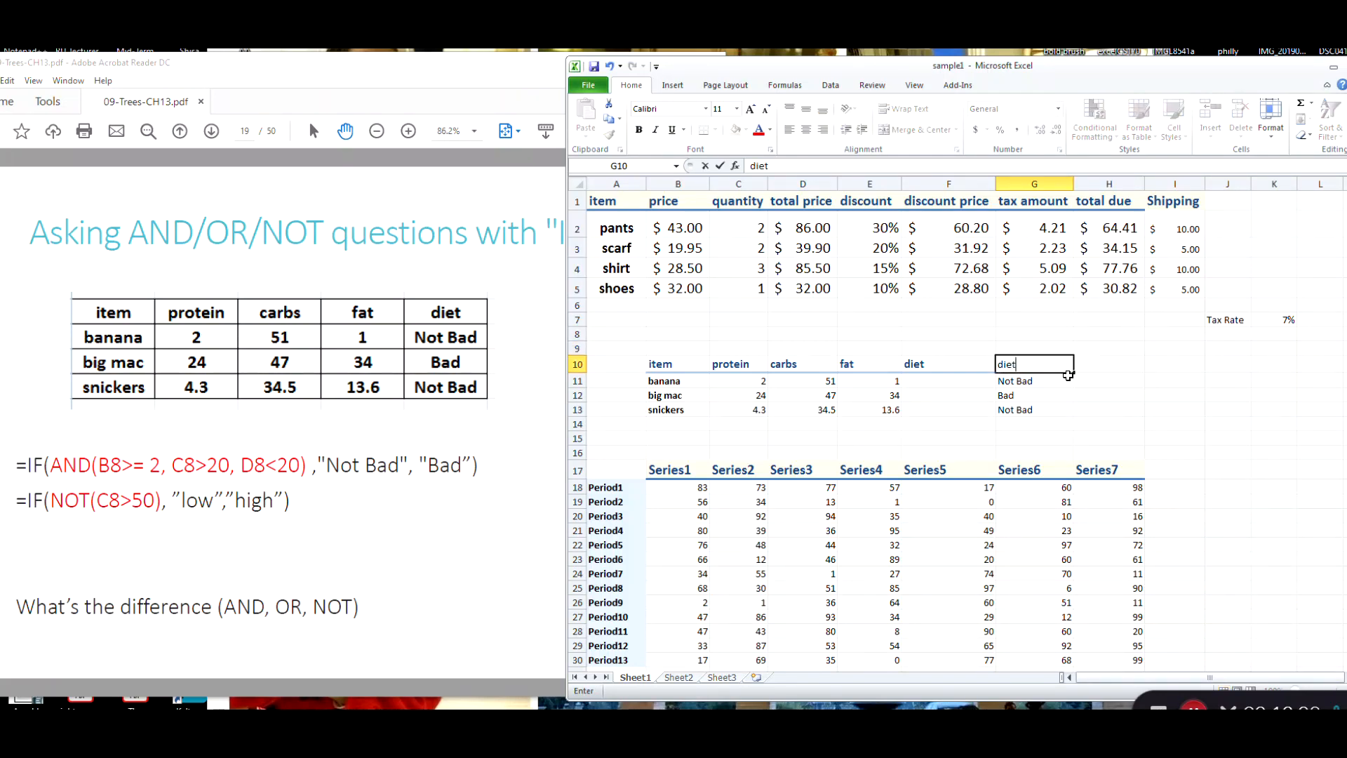
pyautogui.press('Return')
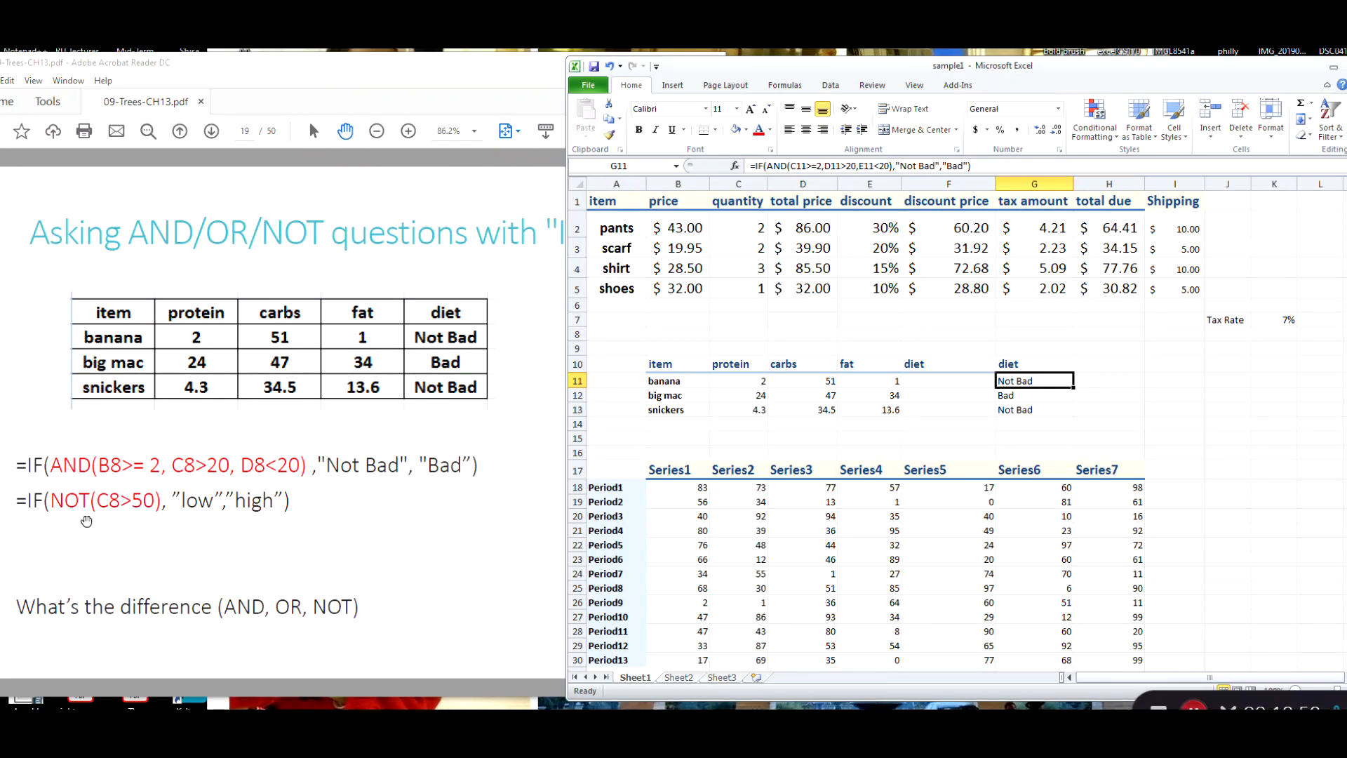
# Enter the formula =IF(NOT(D11>50),"low","high") in cell H11 to rate banana's carbs.
pyautogui.click(1106, 382)
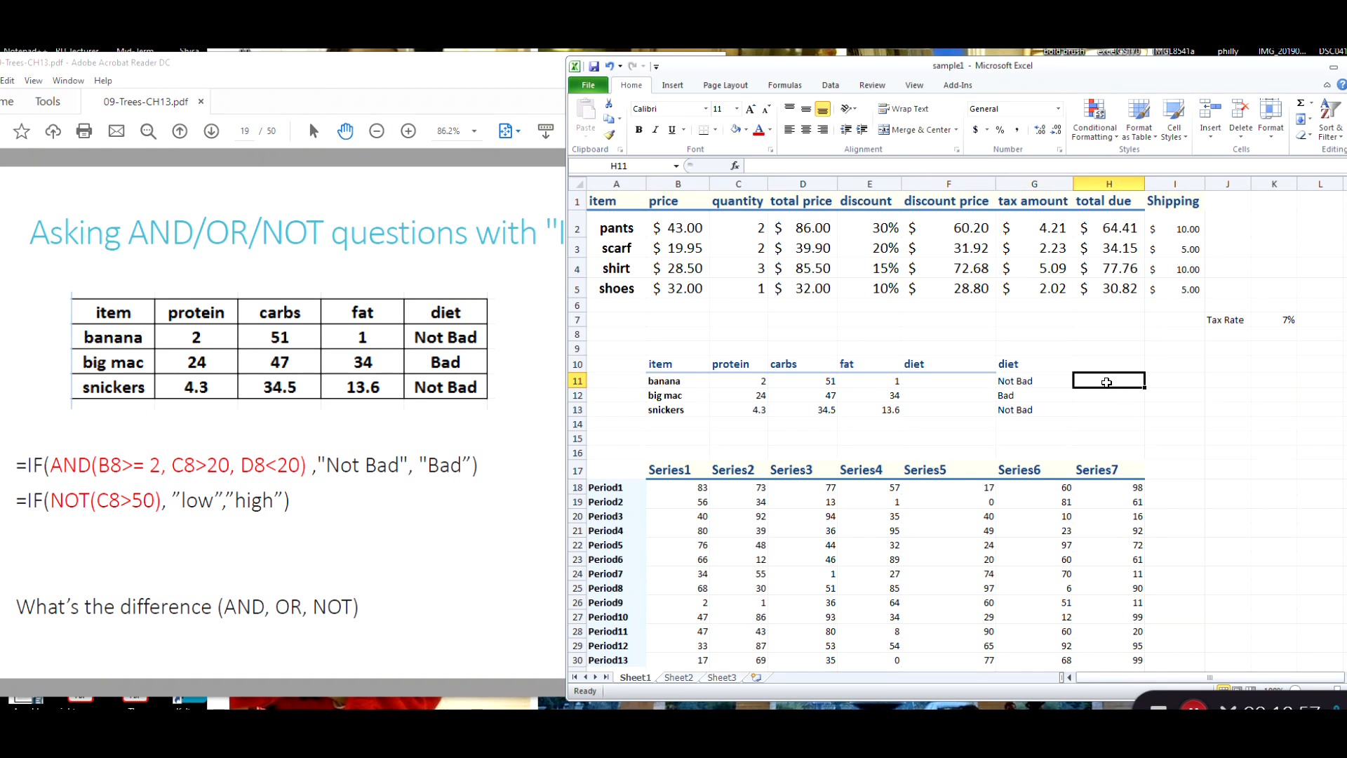
pyautogui.write('=if')
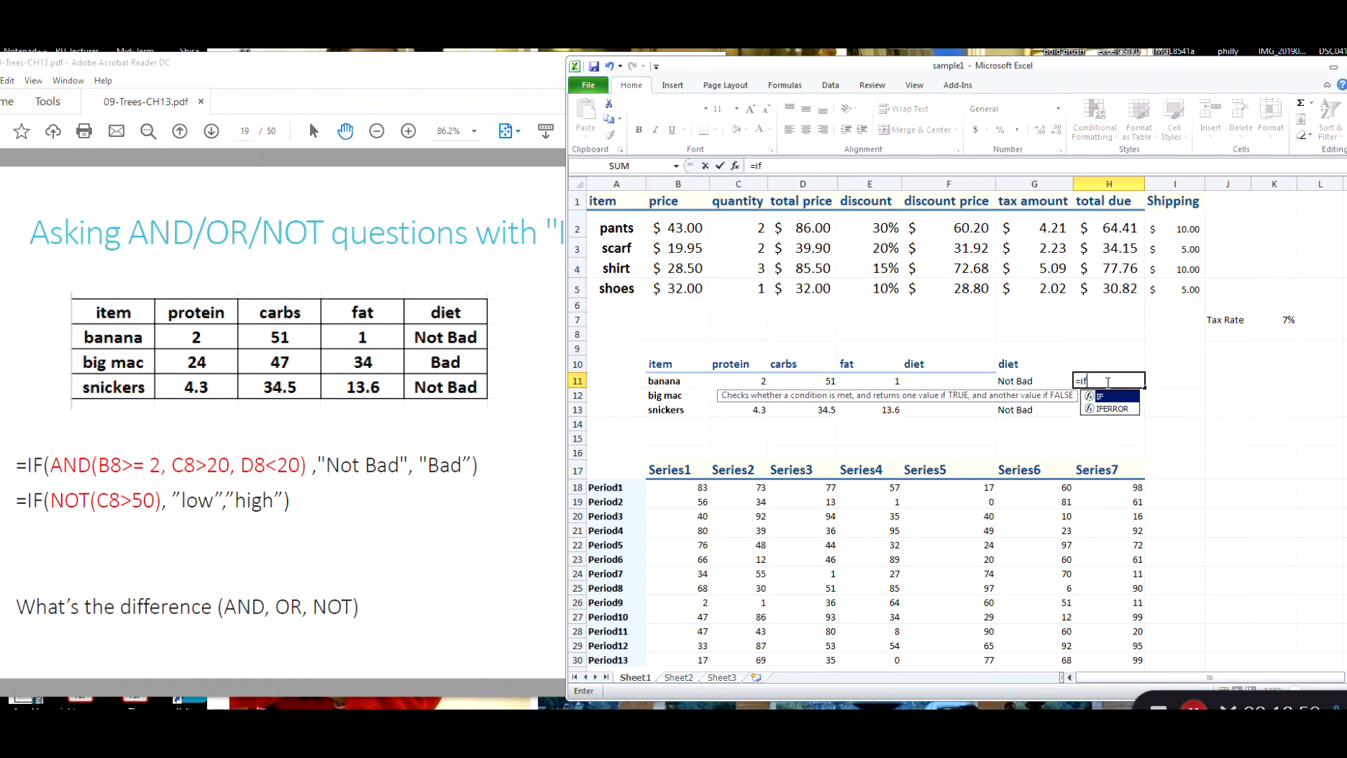
pyautogui.write('(not')
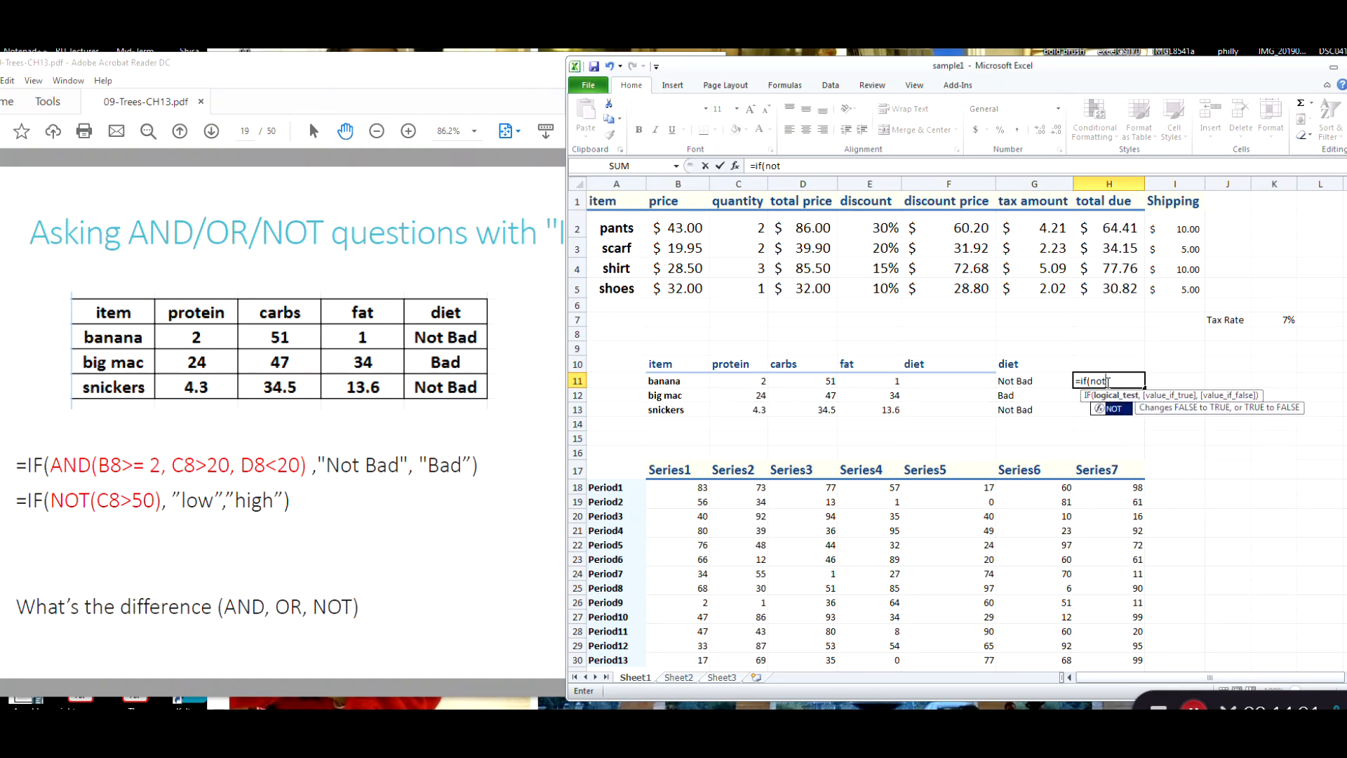
pyautogui.write('(')
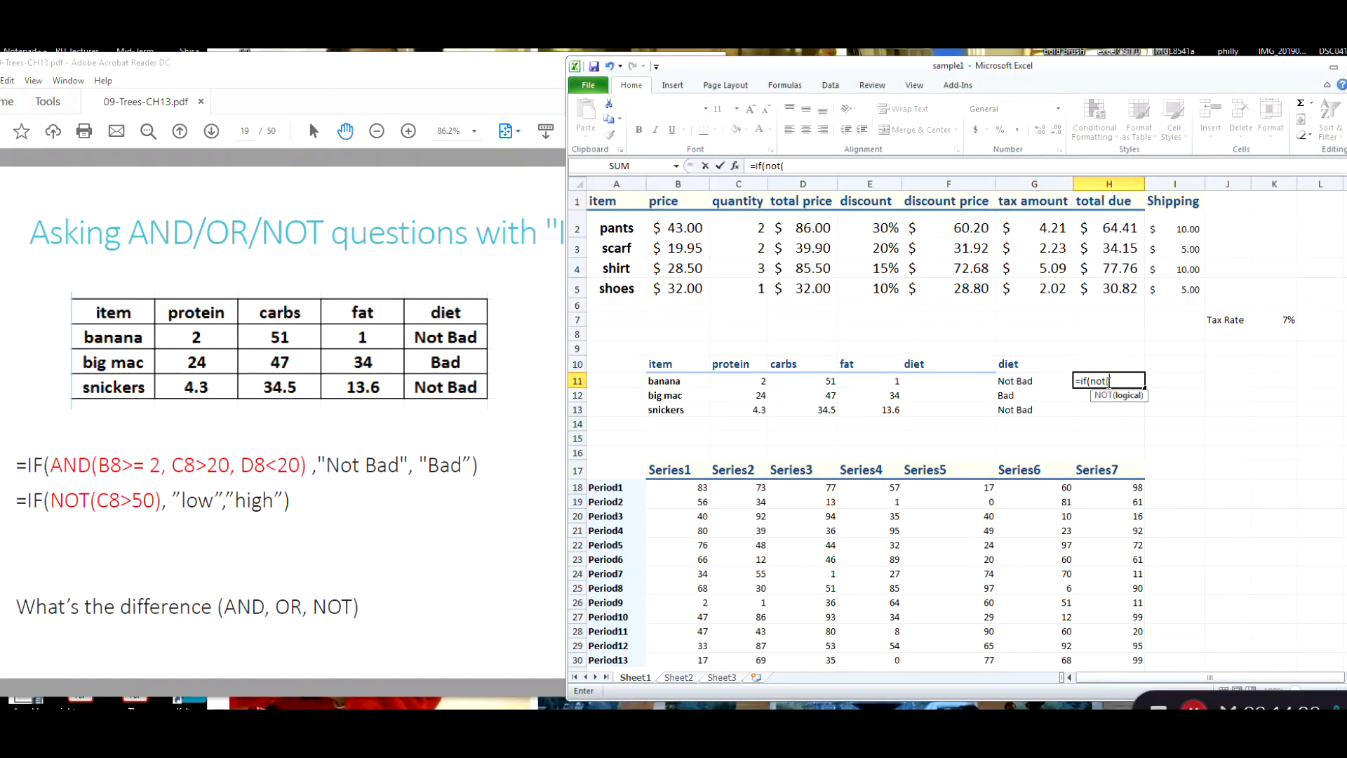
pyautogui.click(808, 380)
pyautogui.write('>50')
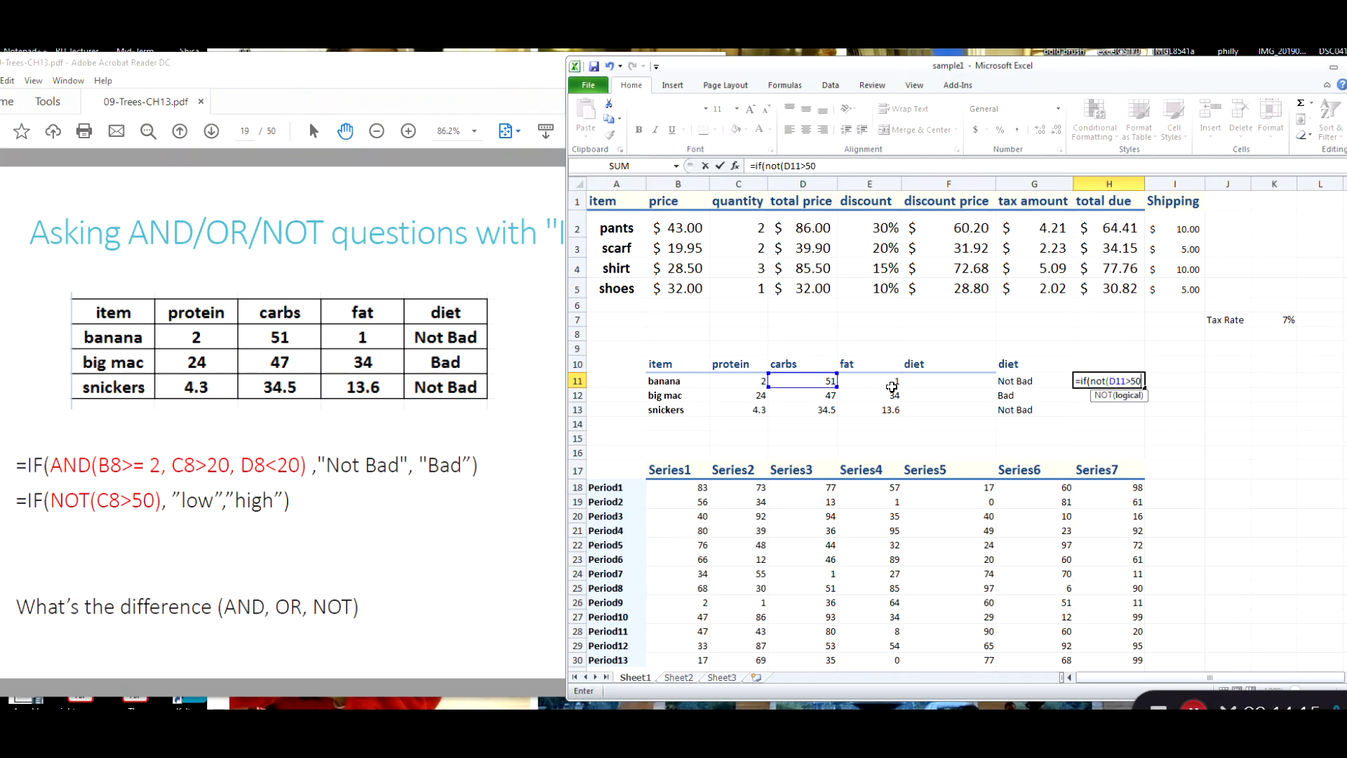
pyautogui.write(')')
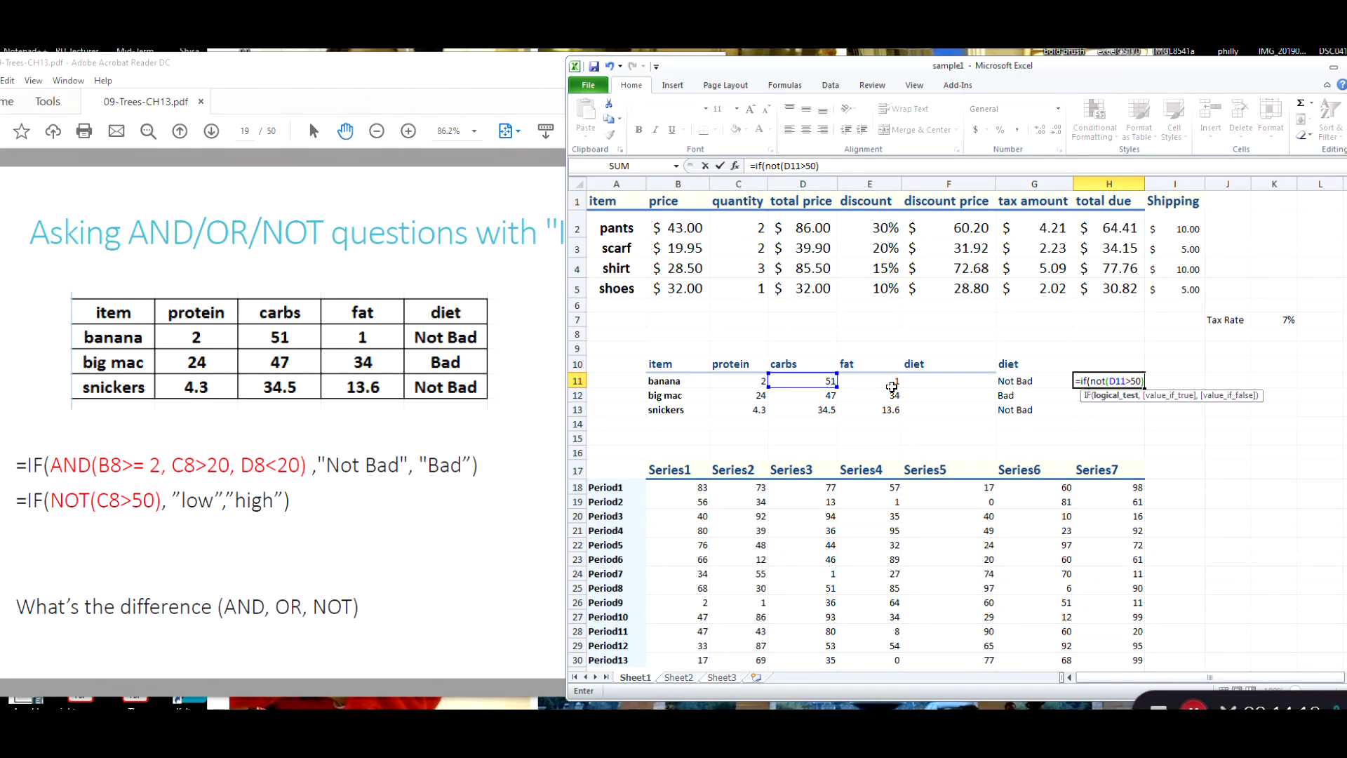
pyautogui.write(',"low"')
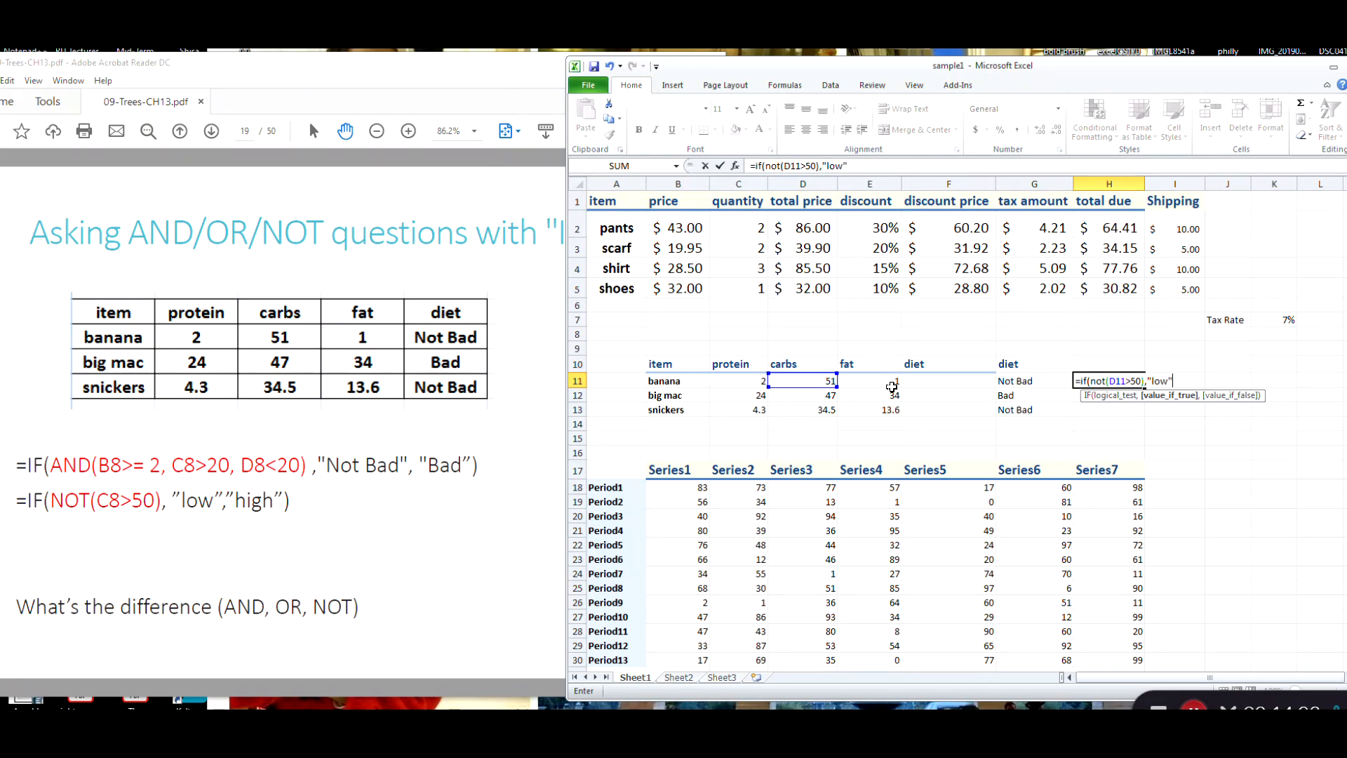
pyautogui.write(',"high')
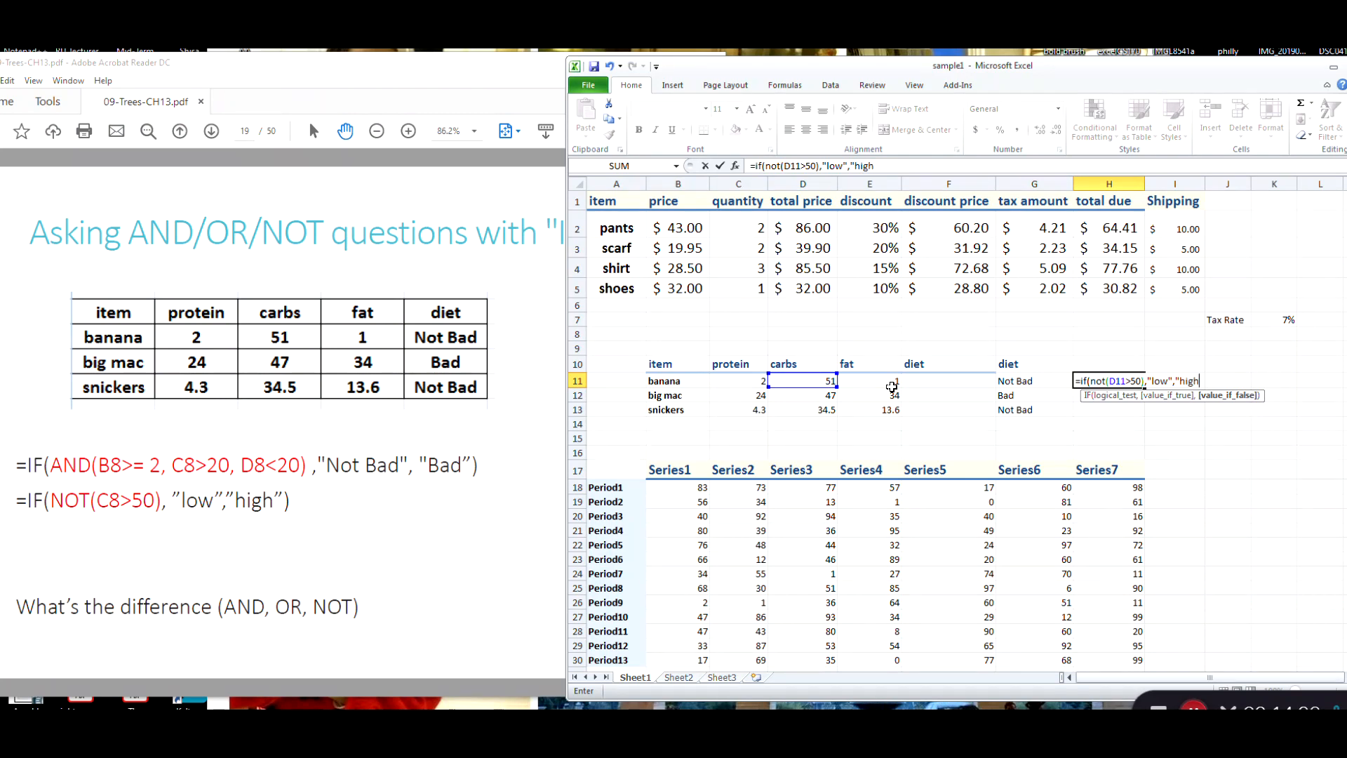
pyautogui.write('")')
pyautogui.press('Return')
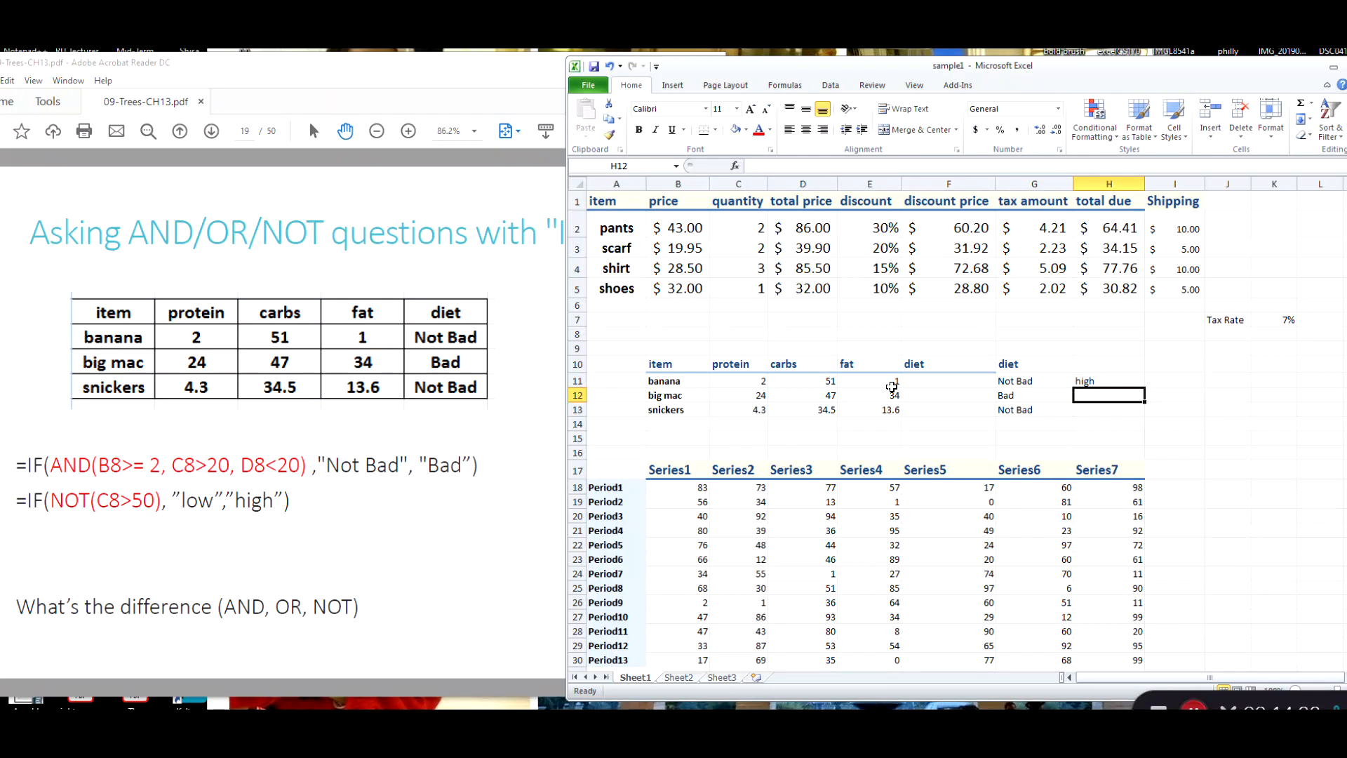
# Fill the IF/NOT formula from H11 down through H13 and check the copied formulas for big mac and snickers.
pyautogui.click(1118, 382)
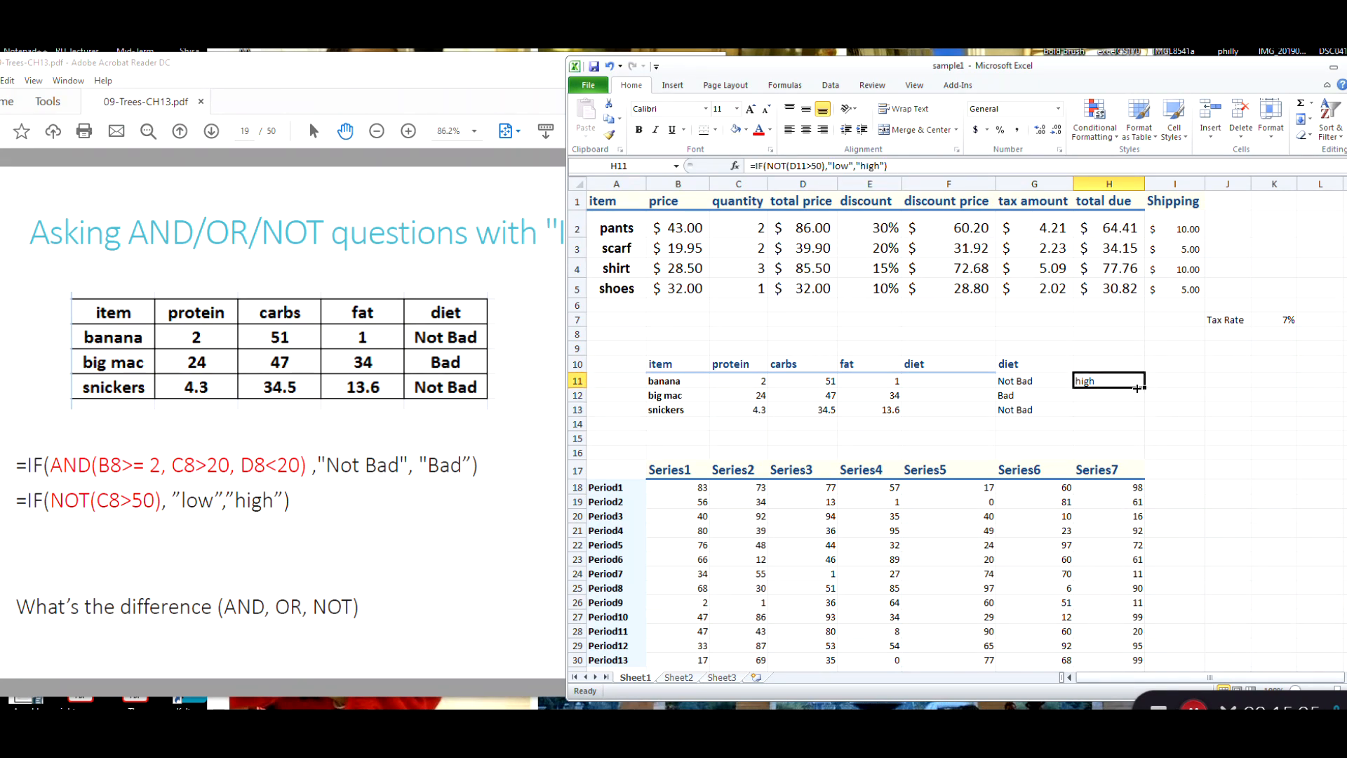
pyautogui.moveTo(1141, 397); pyautogui.dragTo(1143, 416)
pyautogui.click(1174, 392)
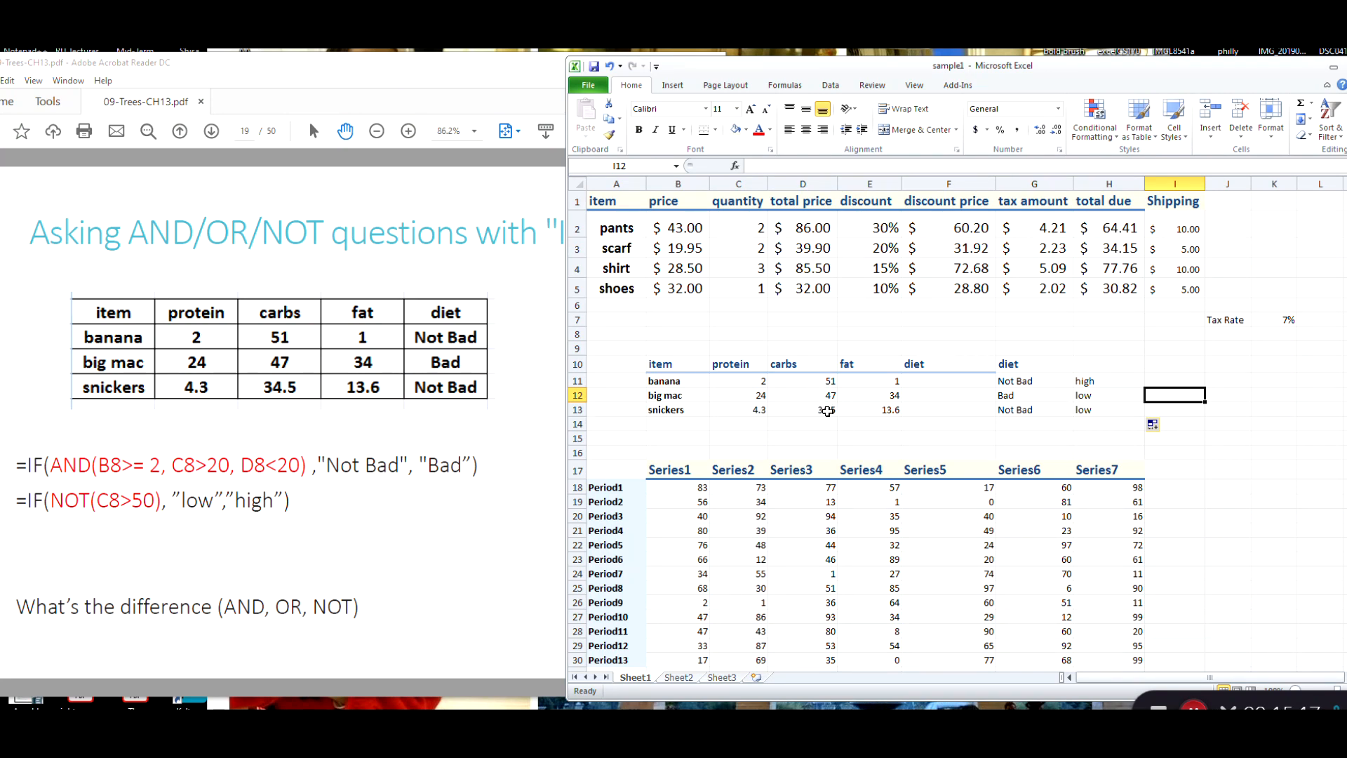
pyautogui.click(1092, 393)
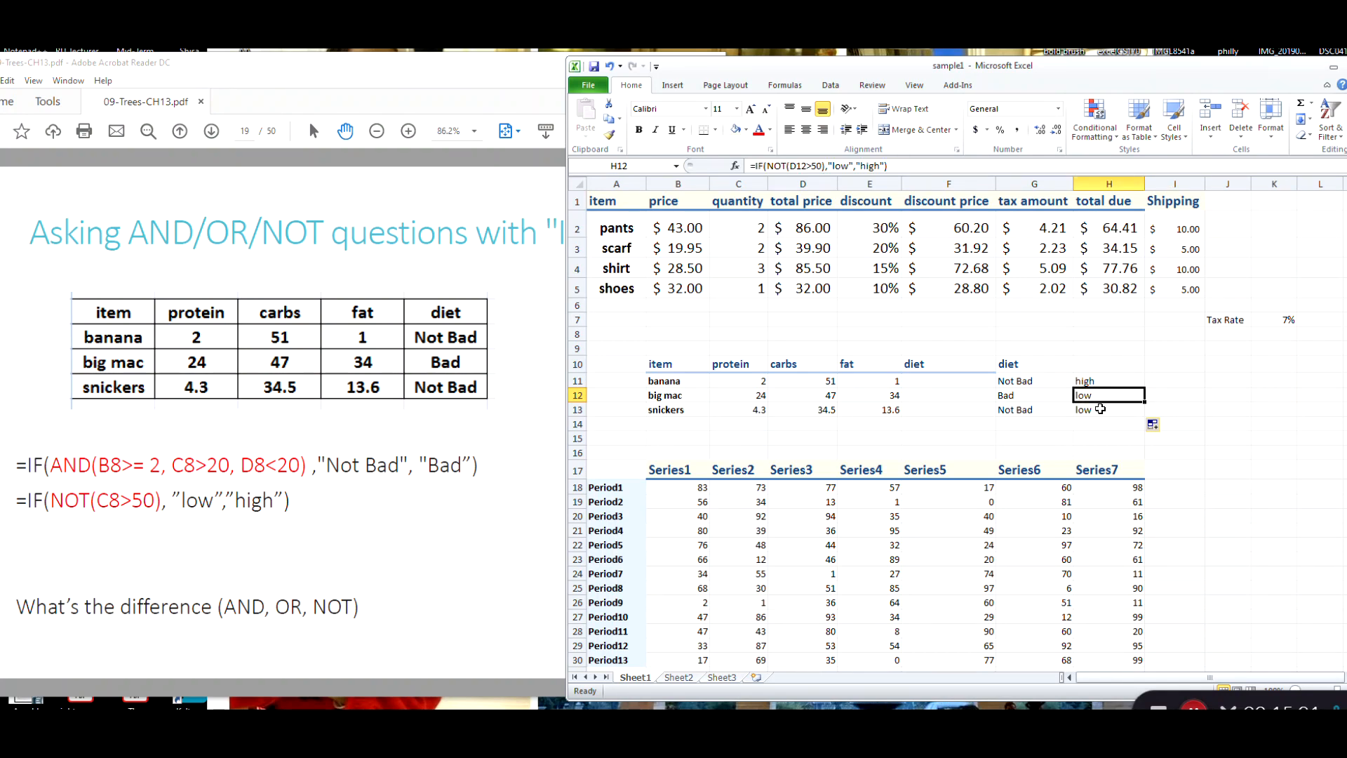
pyautogui.click(1099, 409)
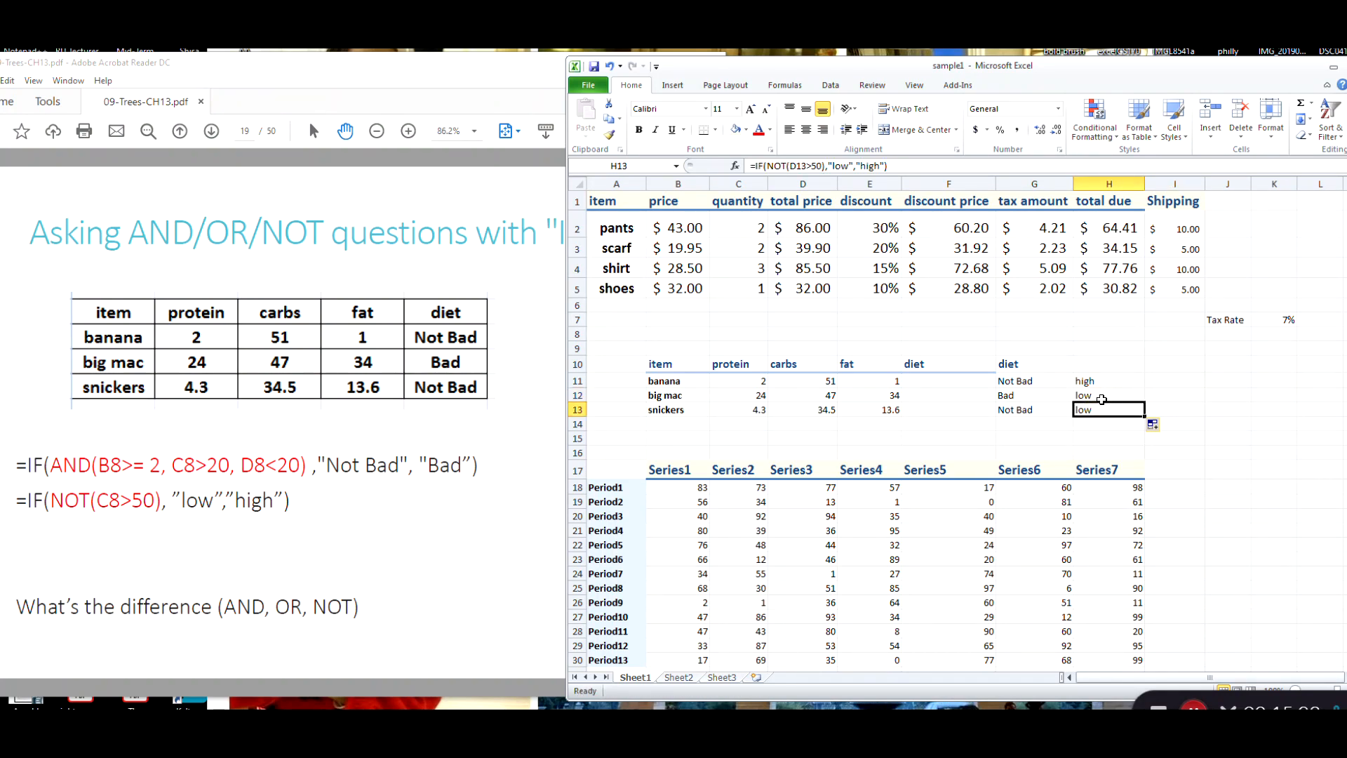
# Check the big mac formula in H12, and switch to the Acrobat Reader slides to view the big mac pie chart on page 21.
pyautogui.click(1102, 393)
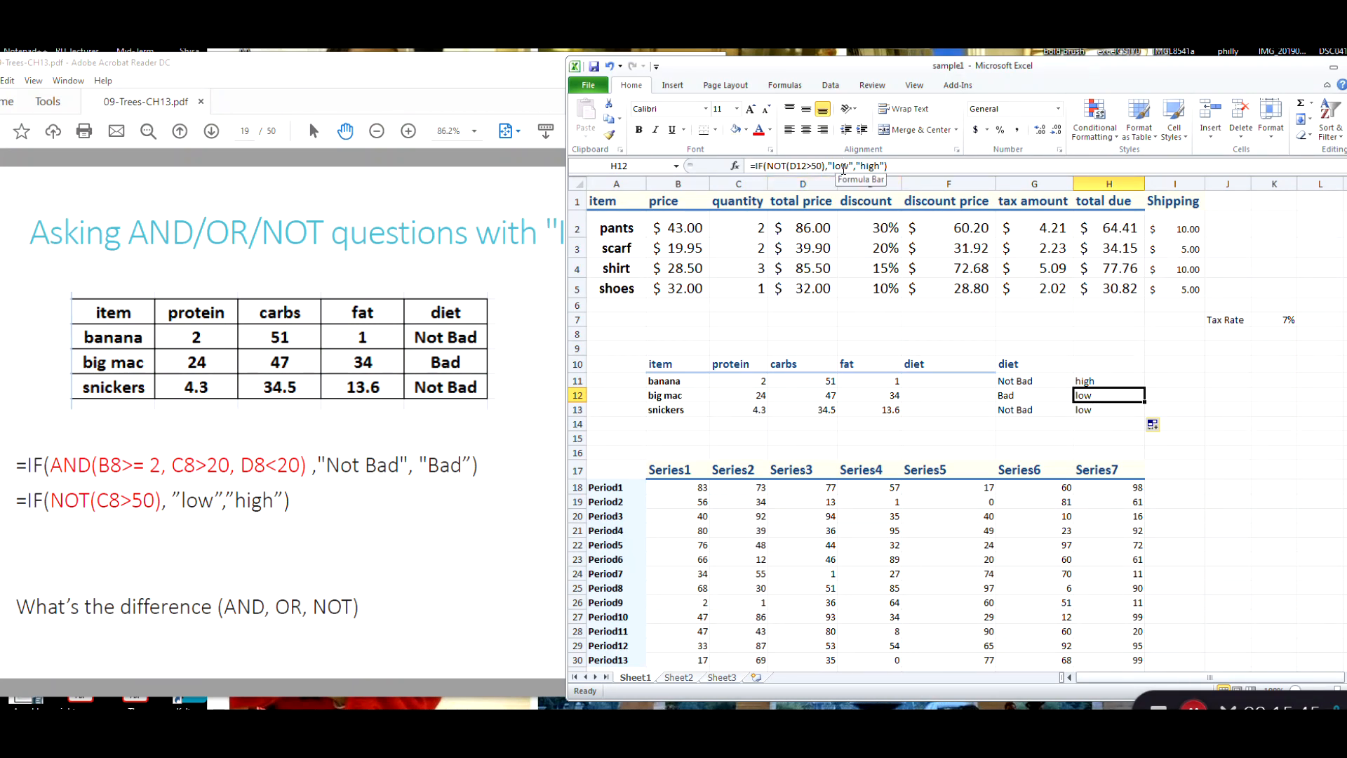
pyautogui.click(453, 549)
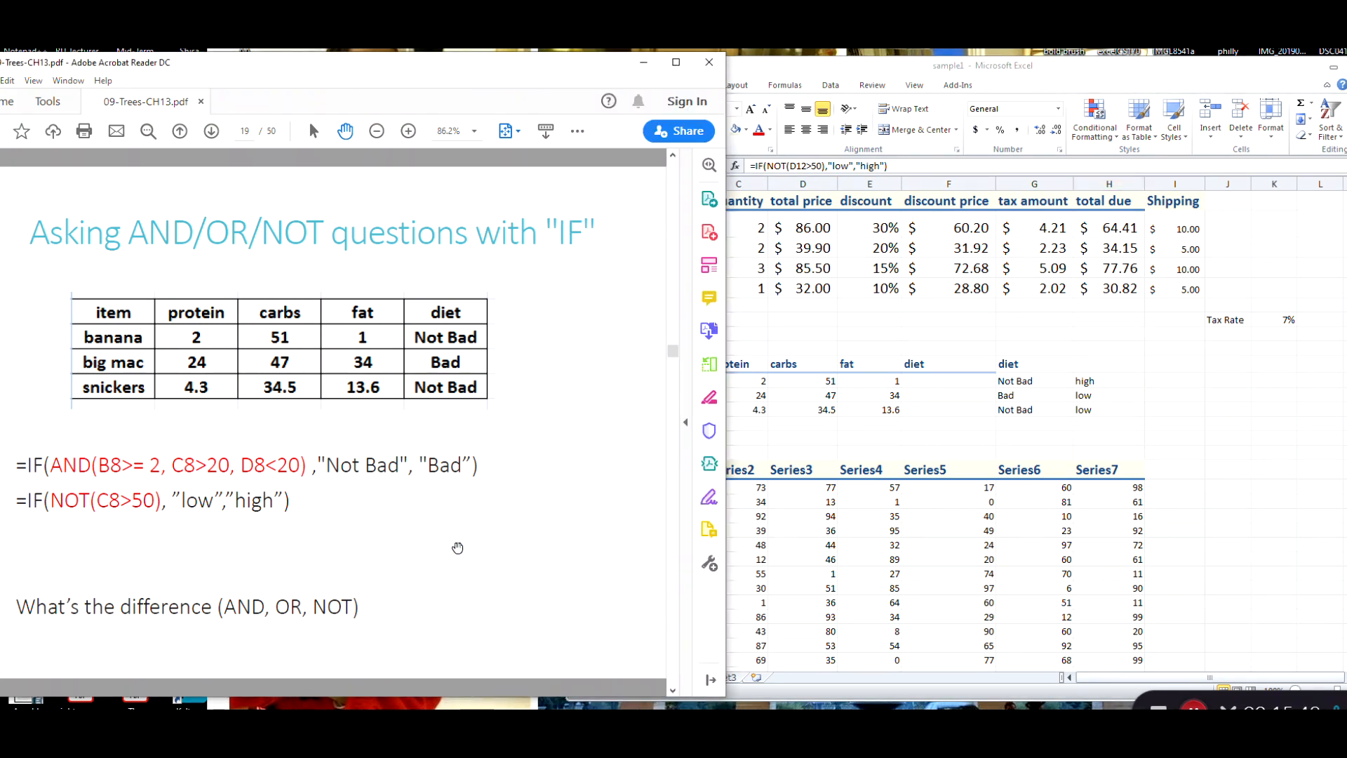
pyautogui.scroll(-3, 457, 547)
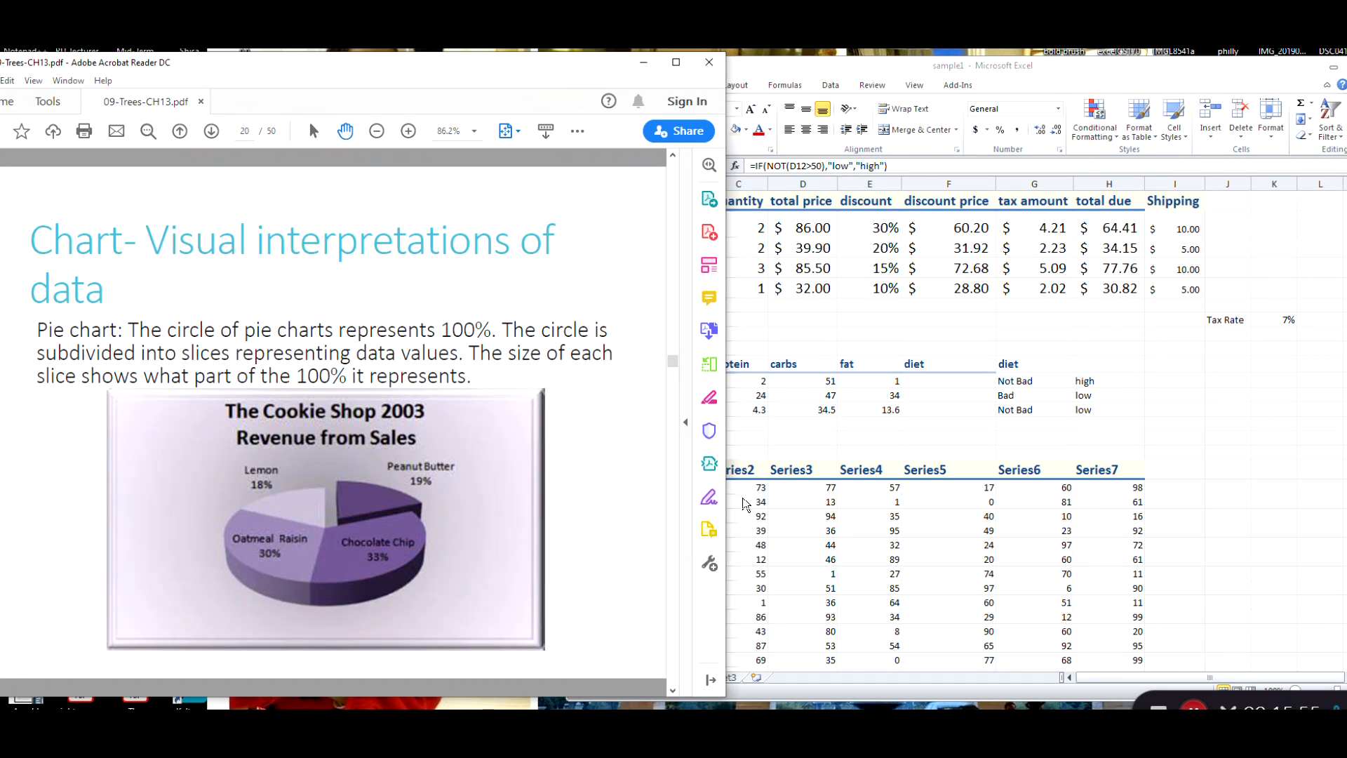
pyautogui.scroll(-3, 587, 476)
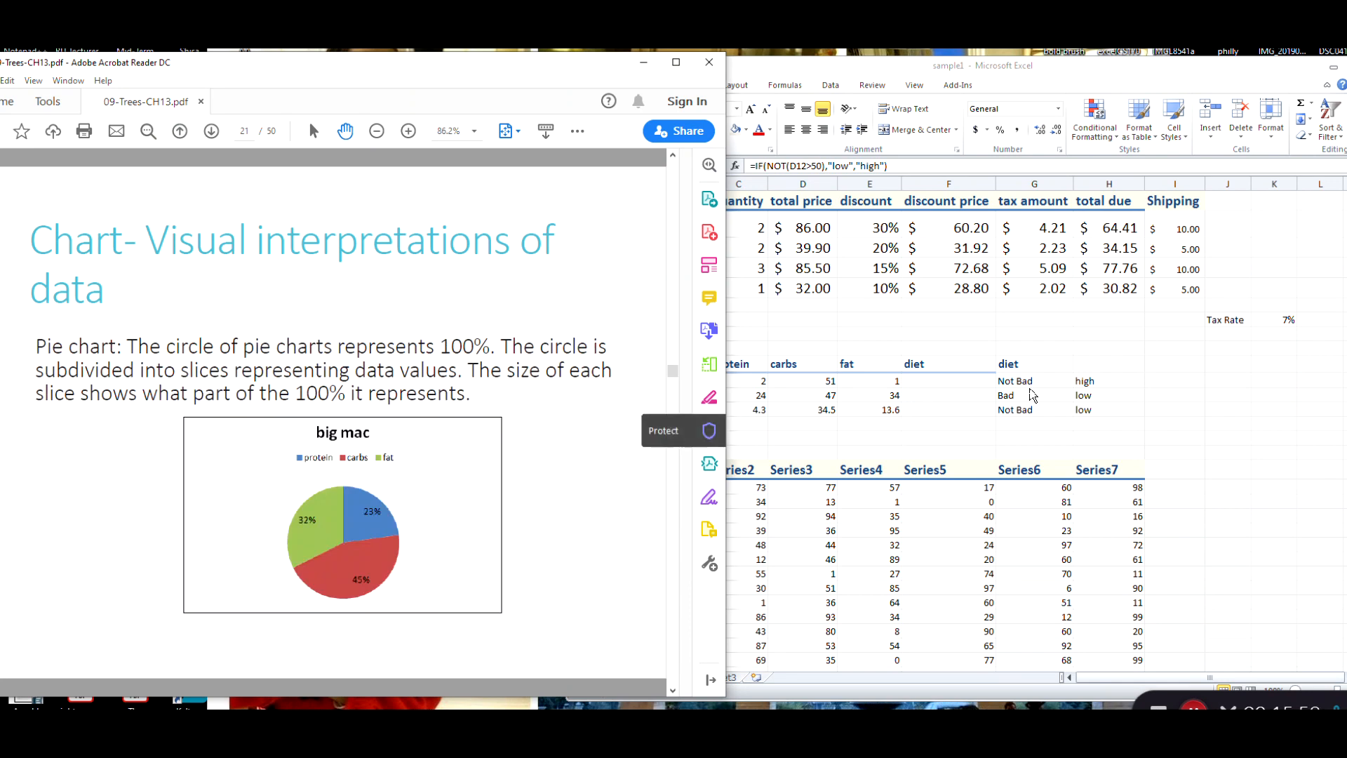
# Switch back to Excel and insert a basic 2-D pie chart from the big mac row, B12:E12.
pyautogui.click(1153, 375)
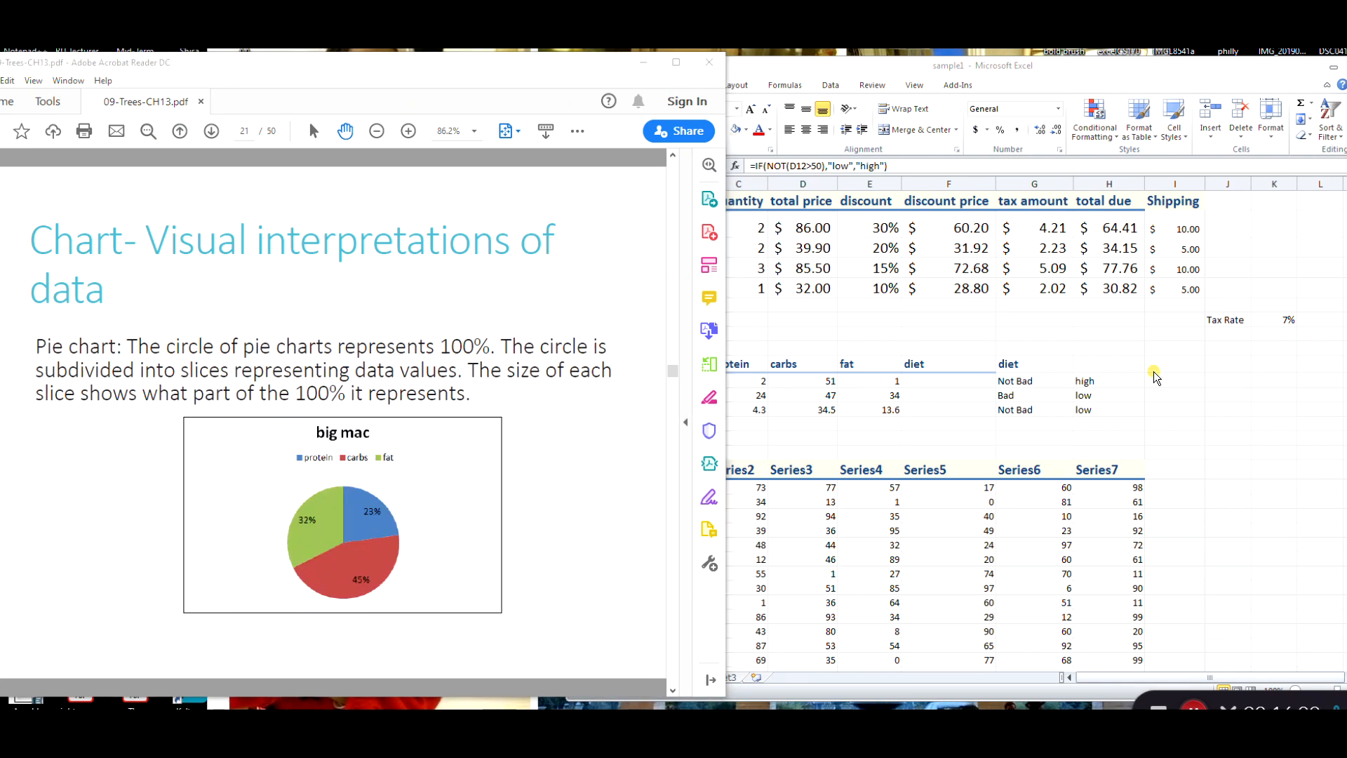
pyautogui.click(1075, 78)
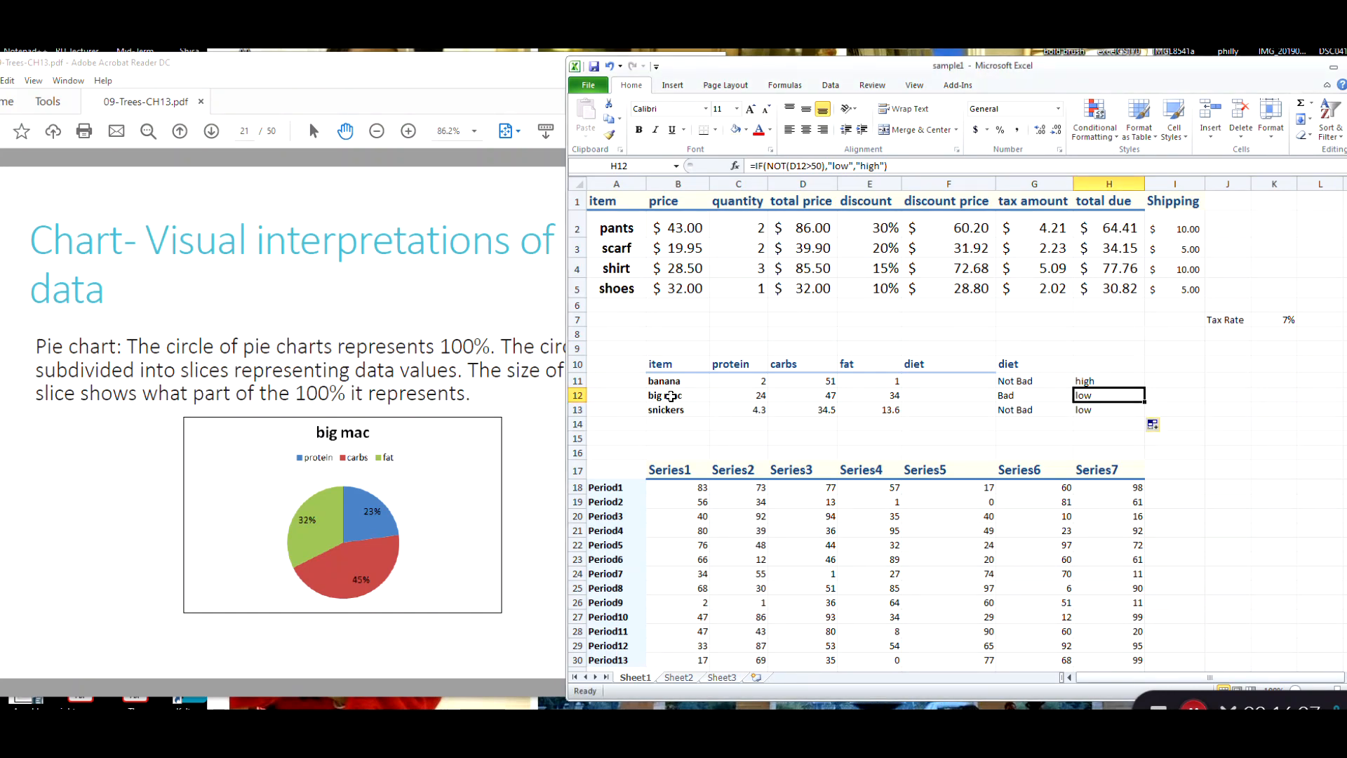
pyautogui.moveTo(670, 396); pyautogui.dragTo(887, 395)
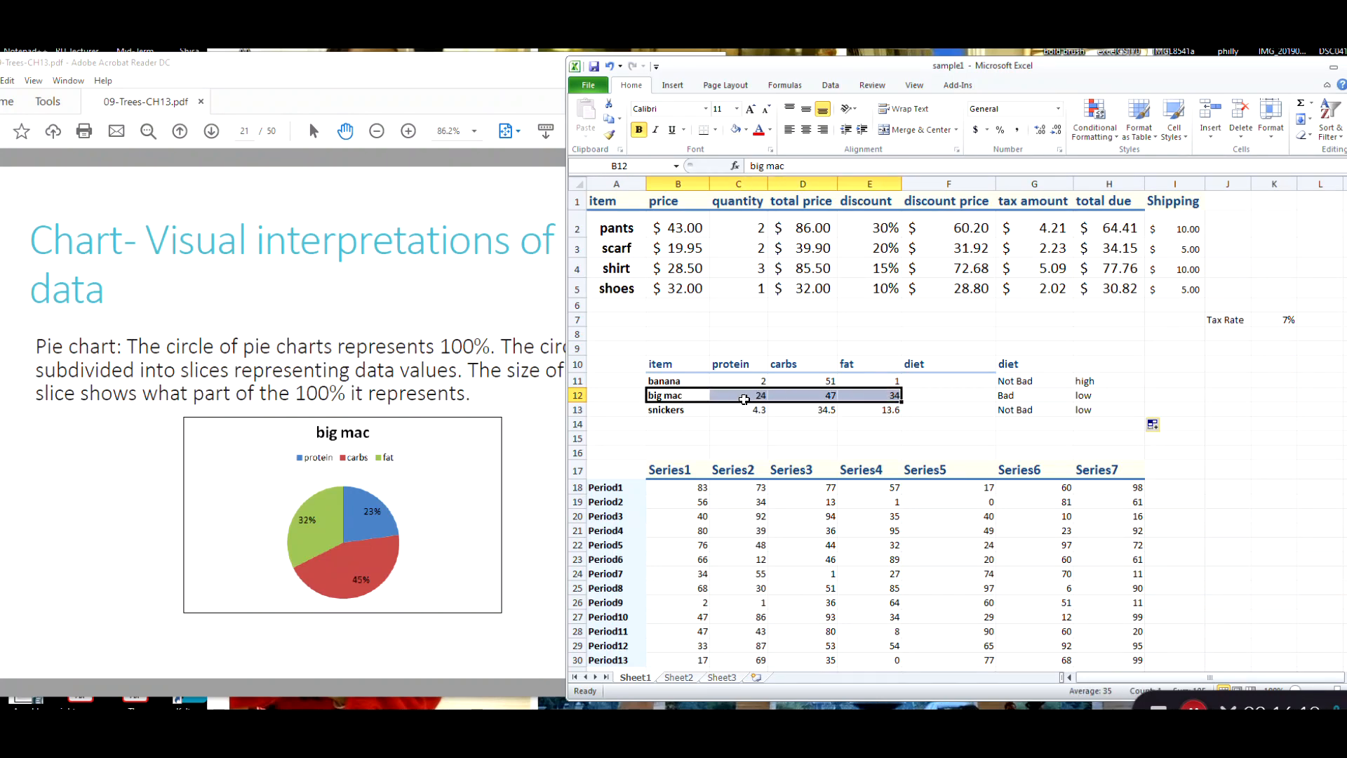
pyautogui.click(672, 86)
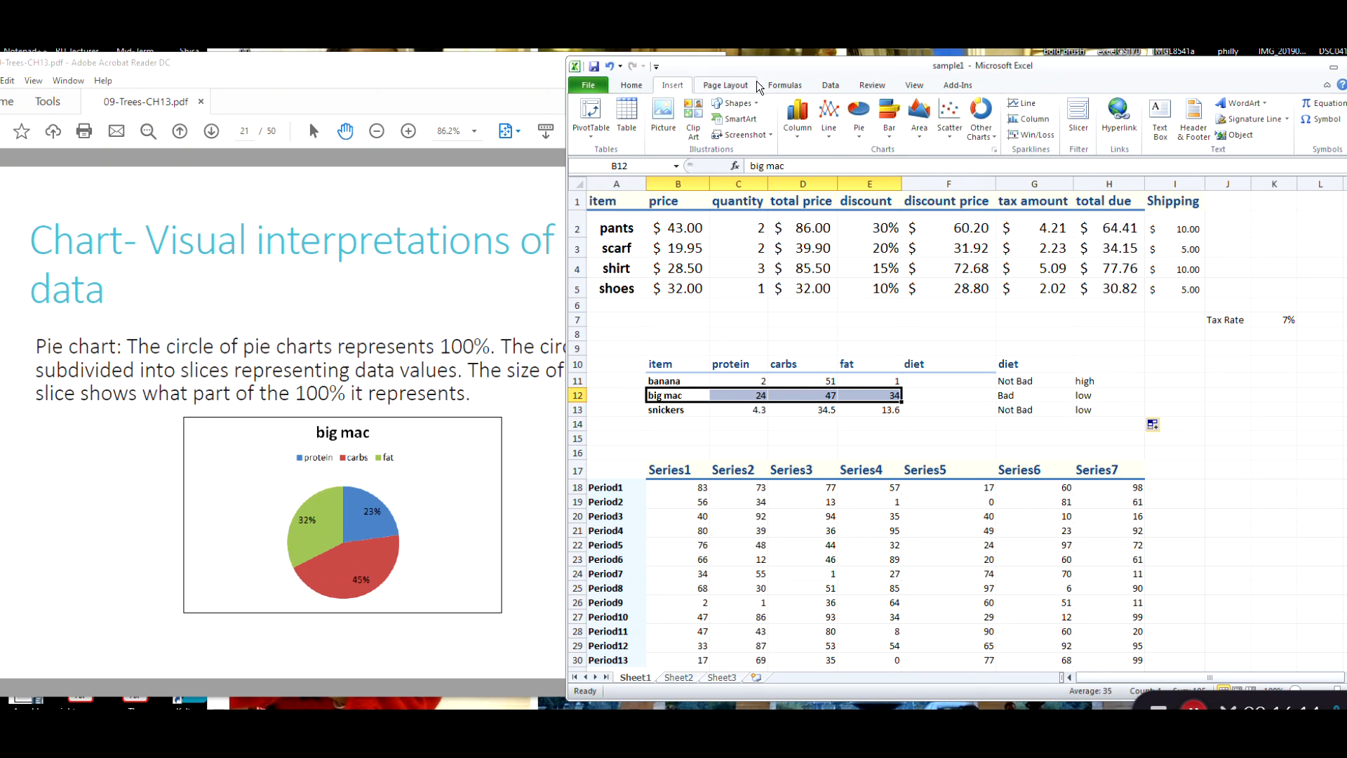
pyautogui.click(861, 125)
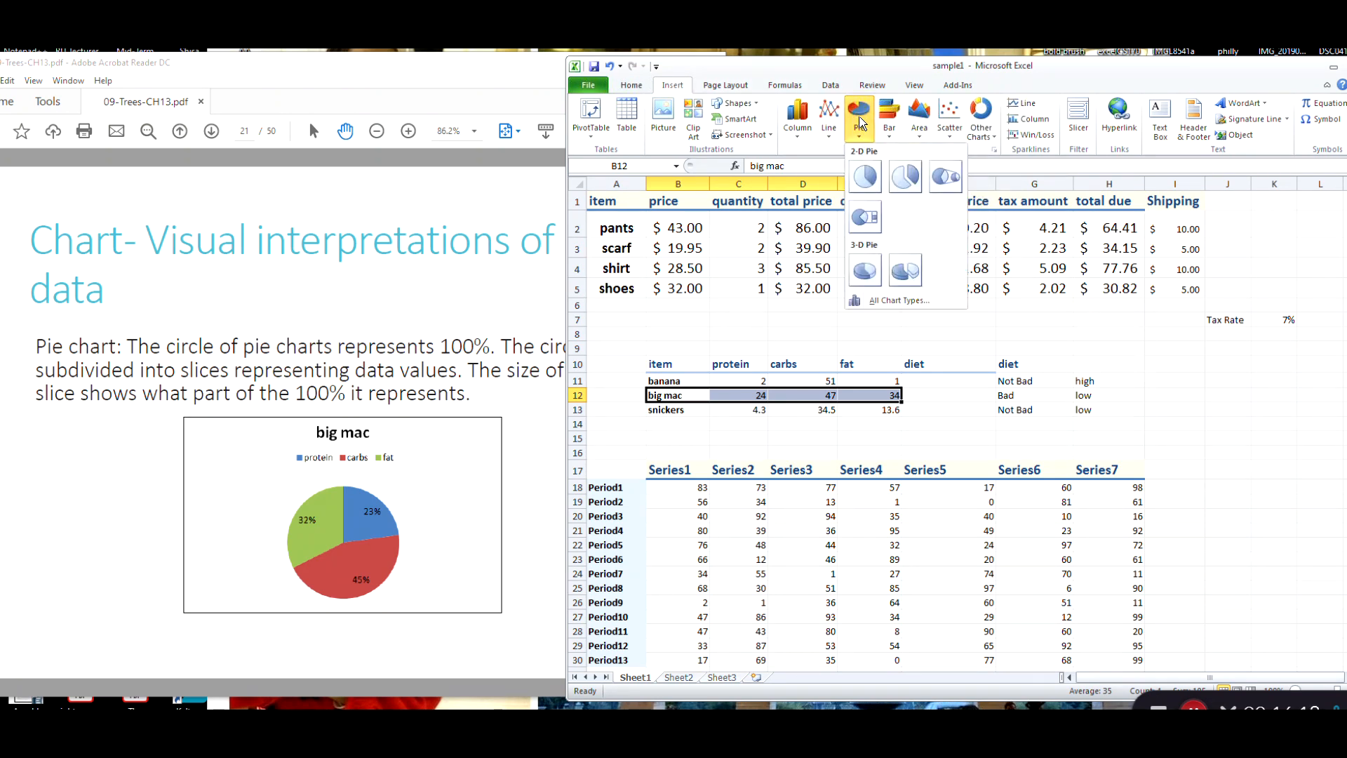
pyautogui.click(864, 173)
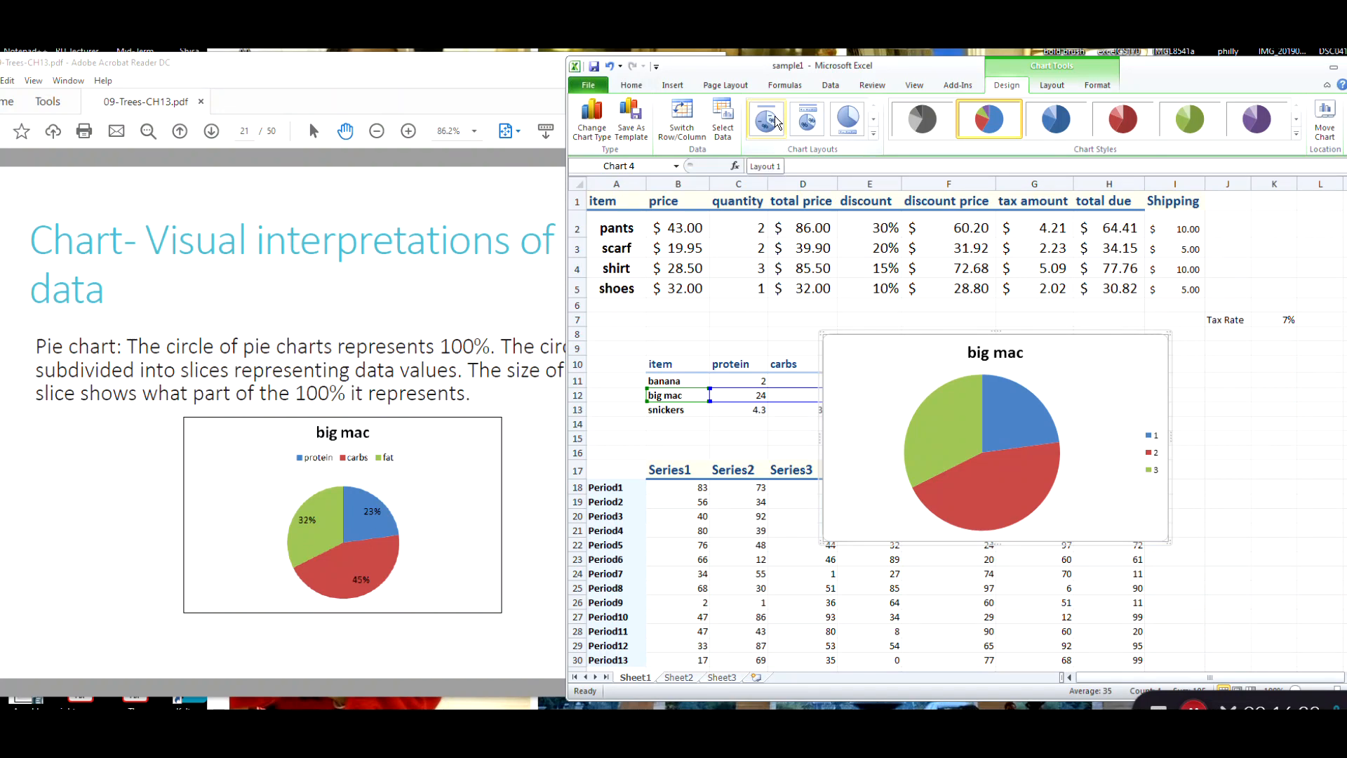
# Compare the first three chart layouts on the big mac pie and apply the second, with percentages and the legend under the title.
pyautogui.click(810, 120)
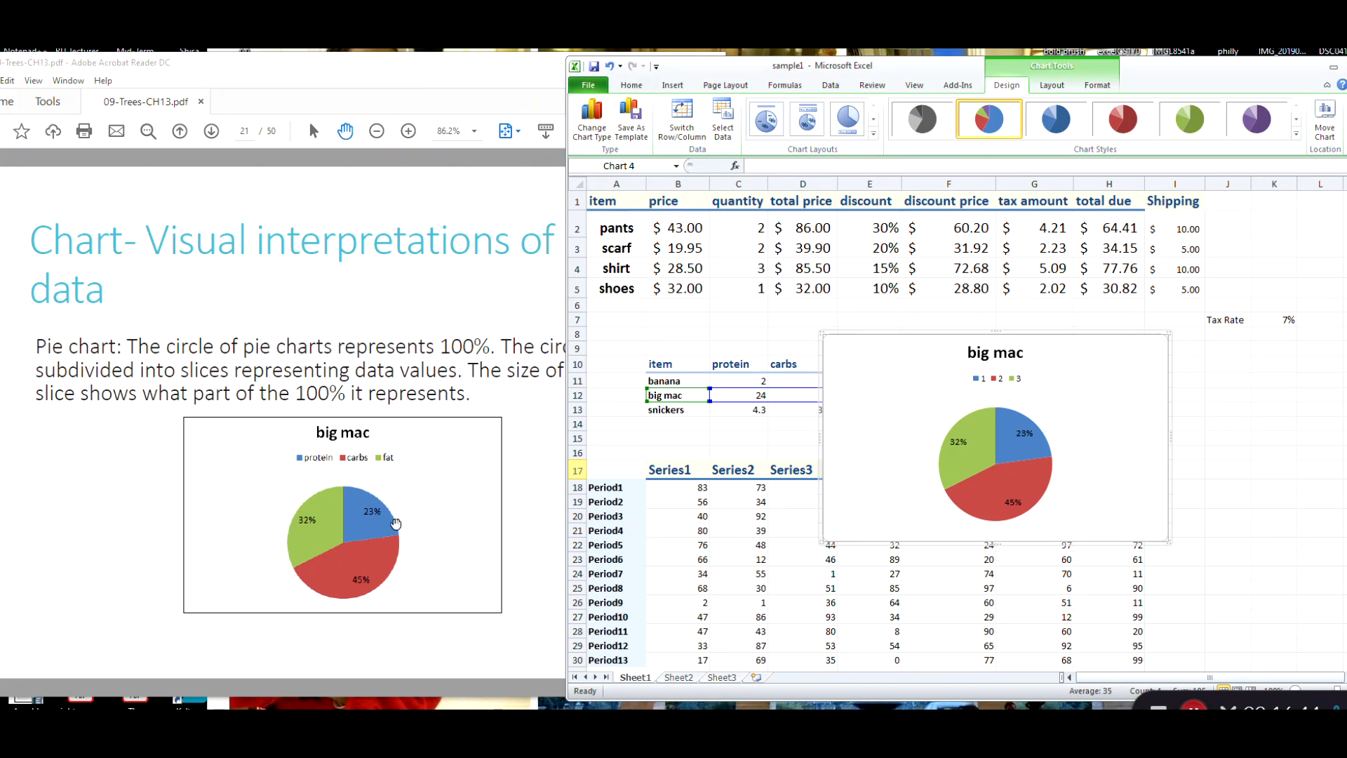
pyautogui.click(767, 124)
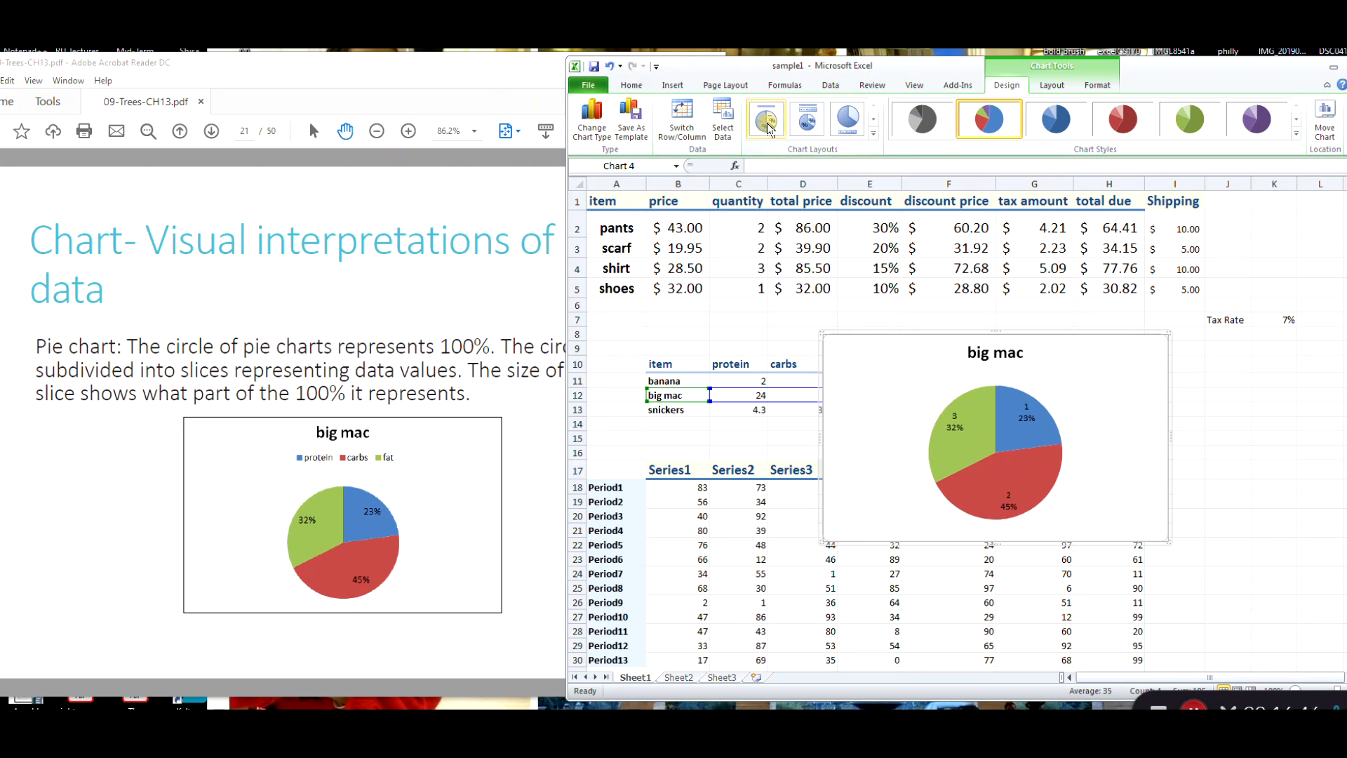
pyautogui.click(848, 123)
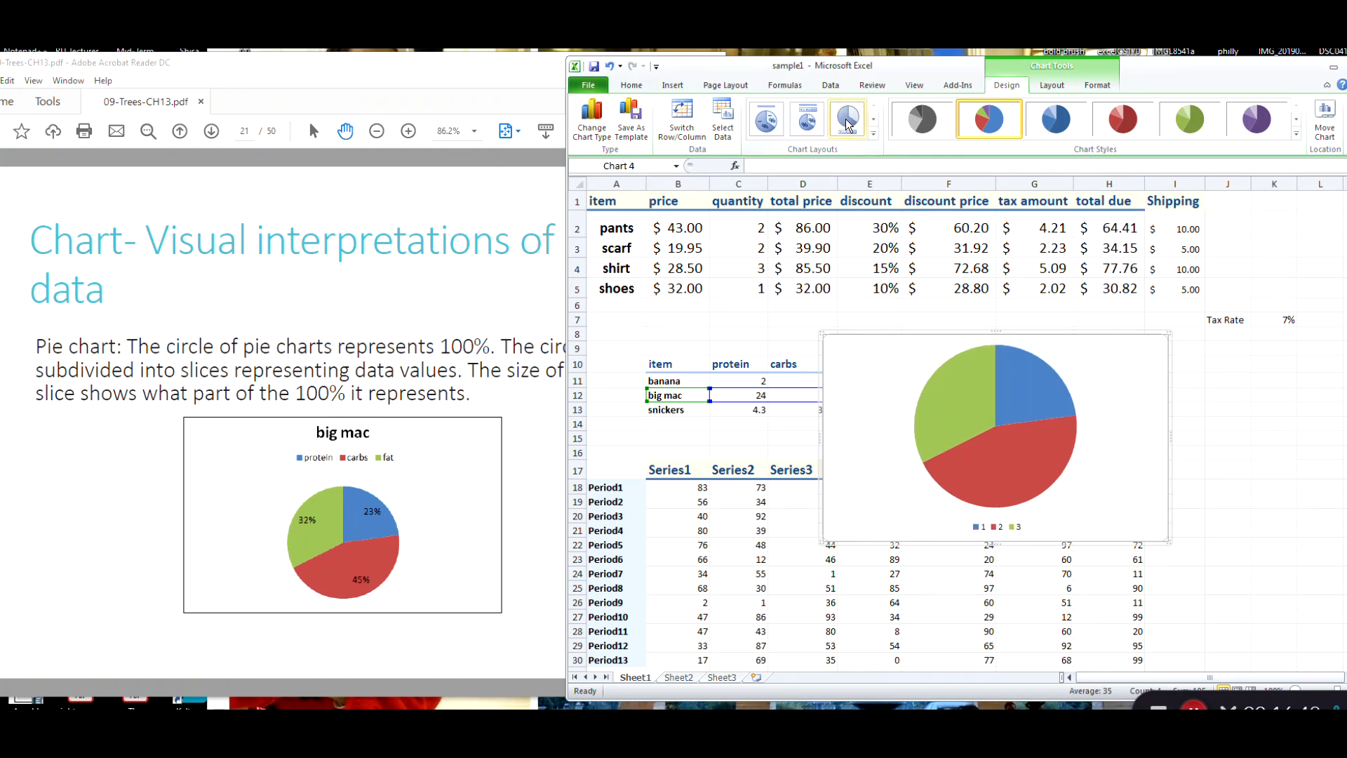
pyautogui.click(808, 123)
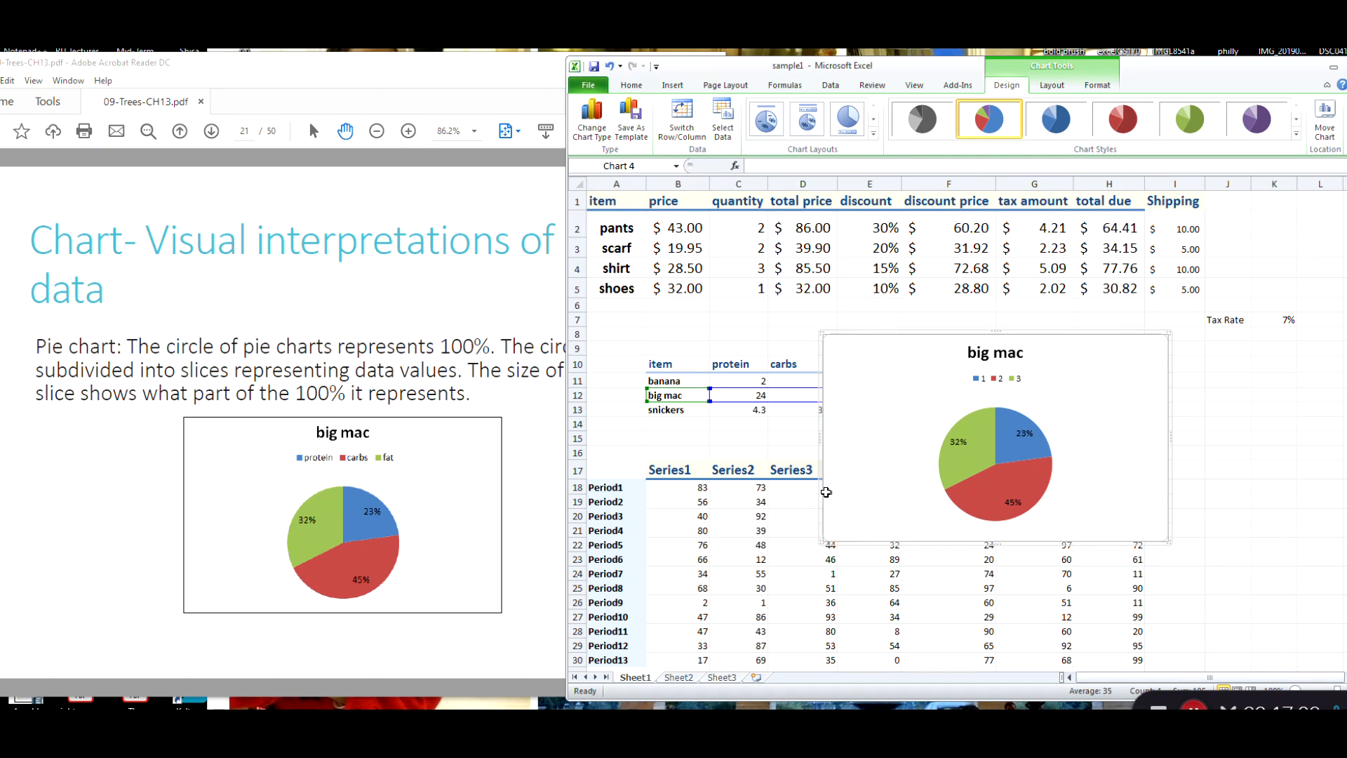
# Move the big mac pie chart beside the nutrition table so it starts around cell I9 and no longer covers the data.
pyautogui.moveTo(902, 361); pyautogui.dragTo(1232, 405)
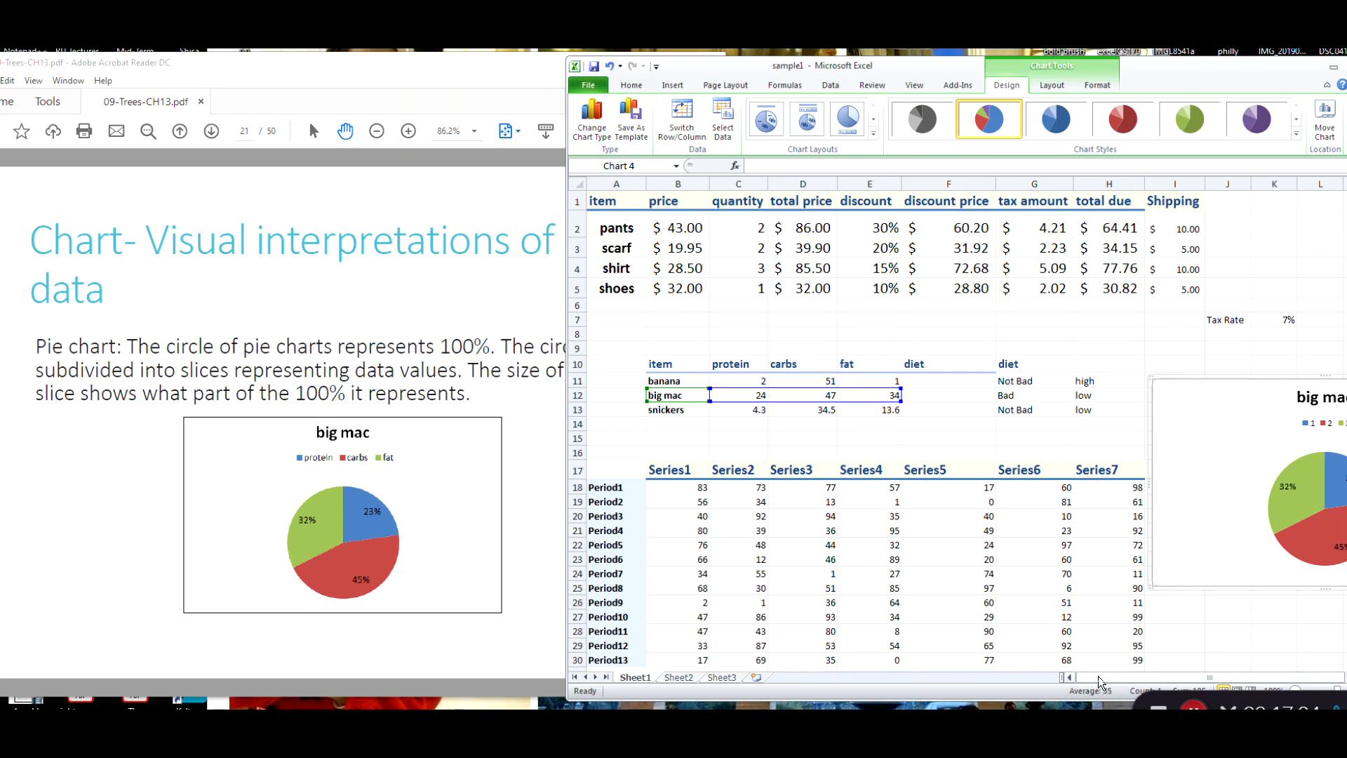
pyautogui.moveTo(1097, 676); pyautogui.dragTo(1121, 679)
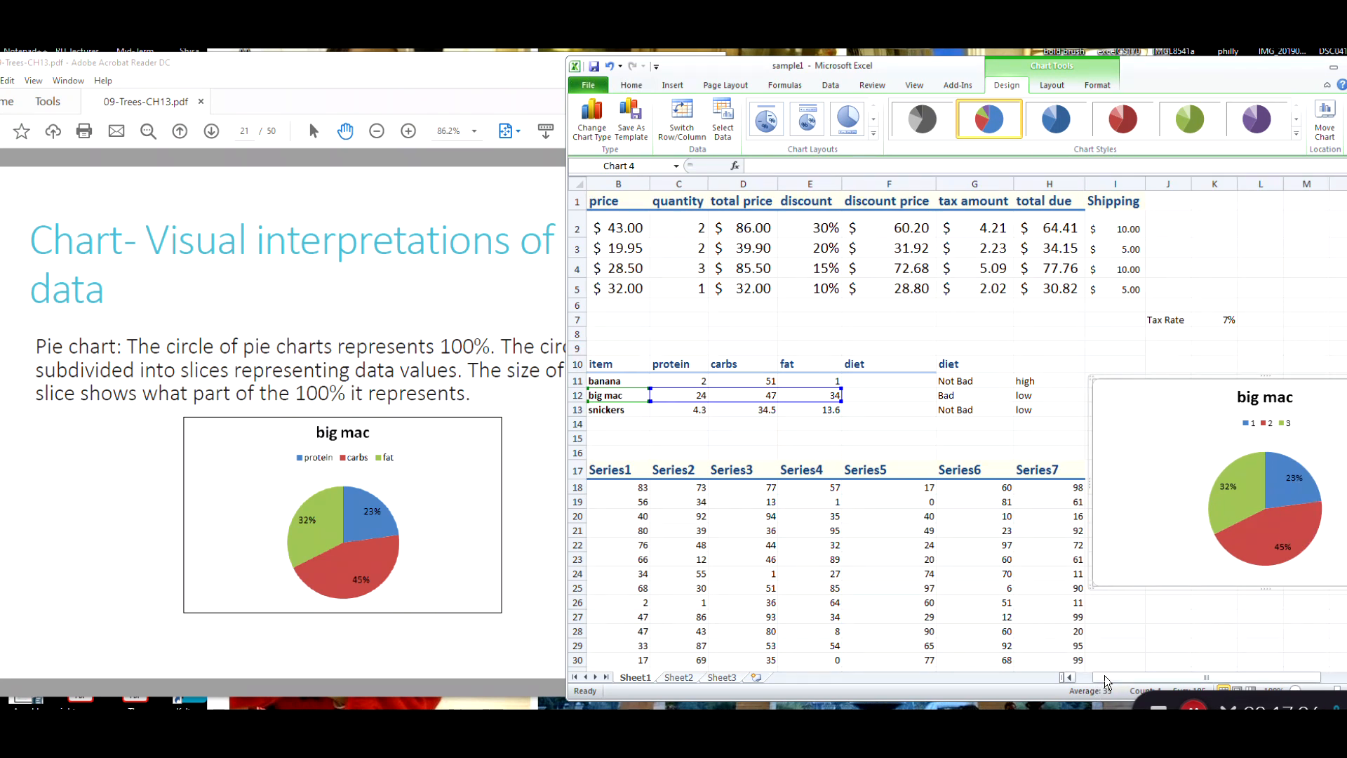
pyautogui.moveTo(1203, 473); pyautogui.dragTo(1192, 446)
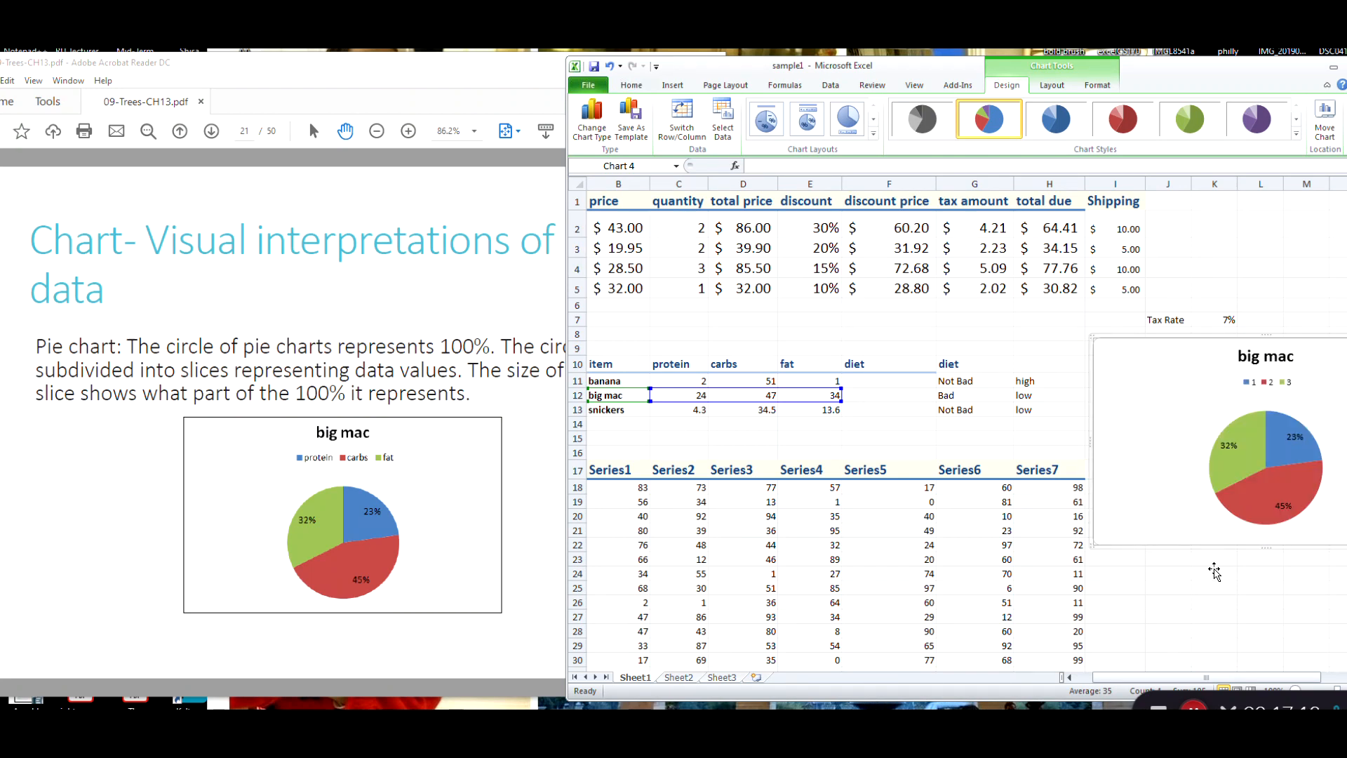
pyautogui.click(1070, 677)
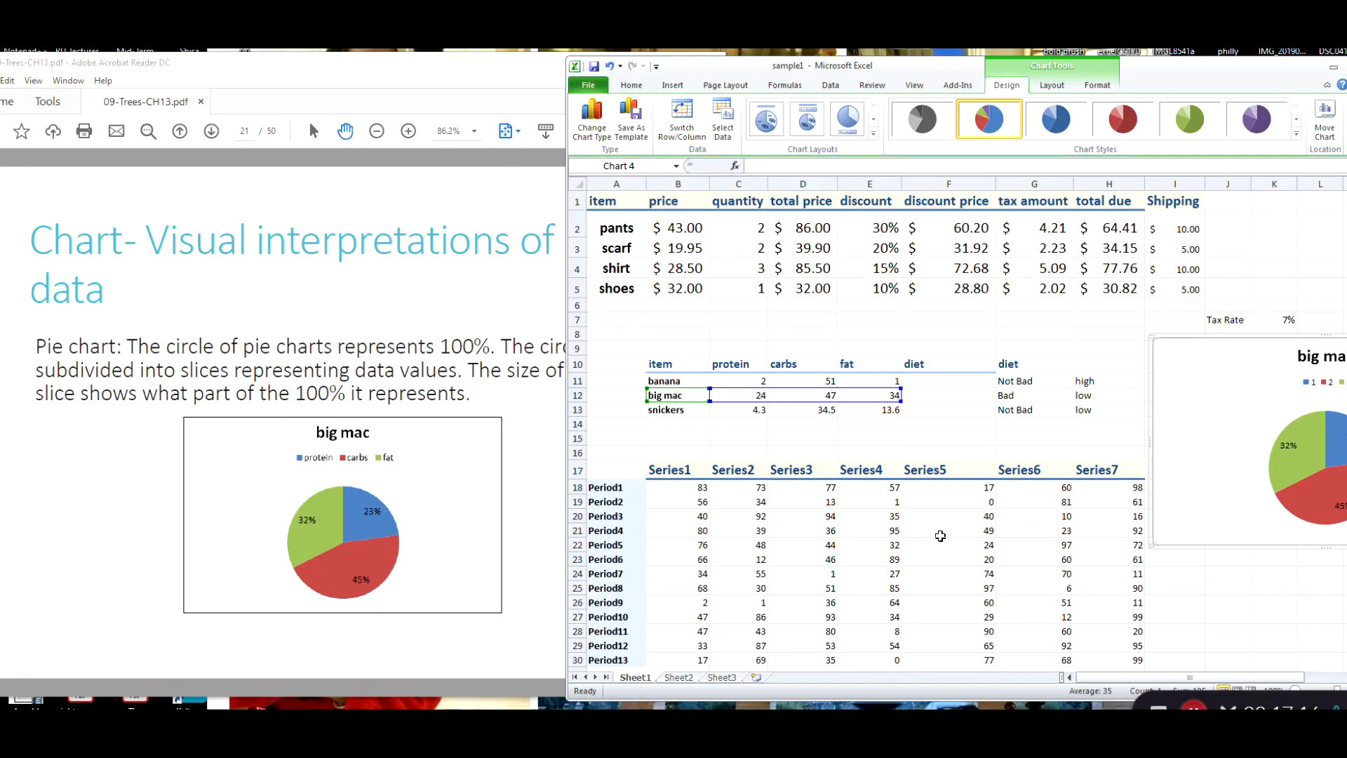
# Switch to the Acrobat Reader slides and view the column chart explanation and the Food column chart on page 23.
pyautogui.click(370, 312)
pyautogui.scroll(-1, 492, 415)
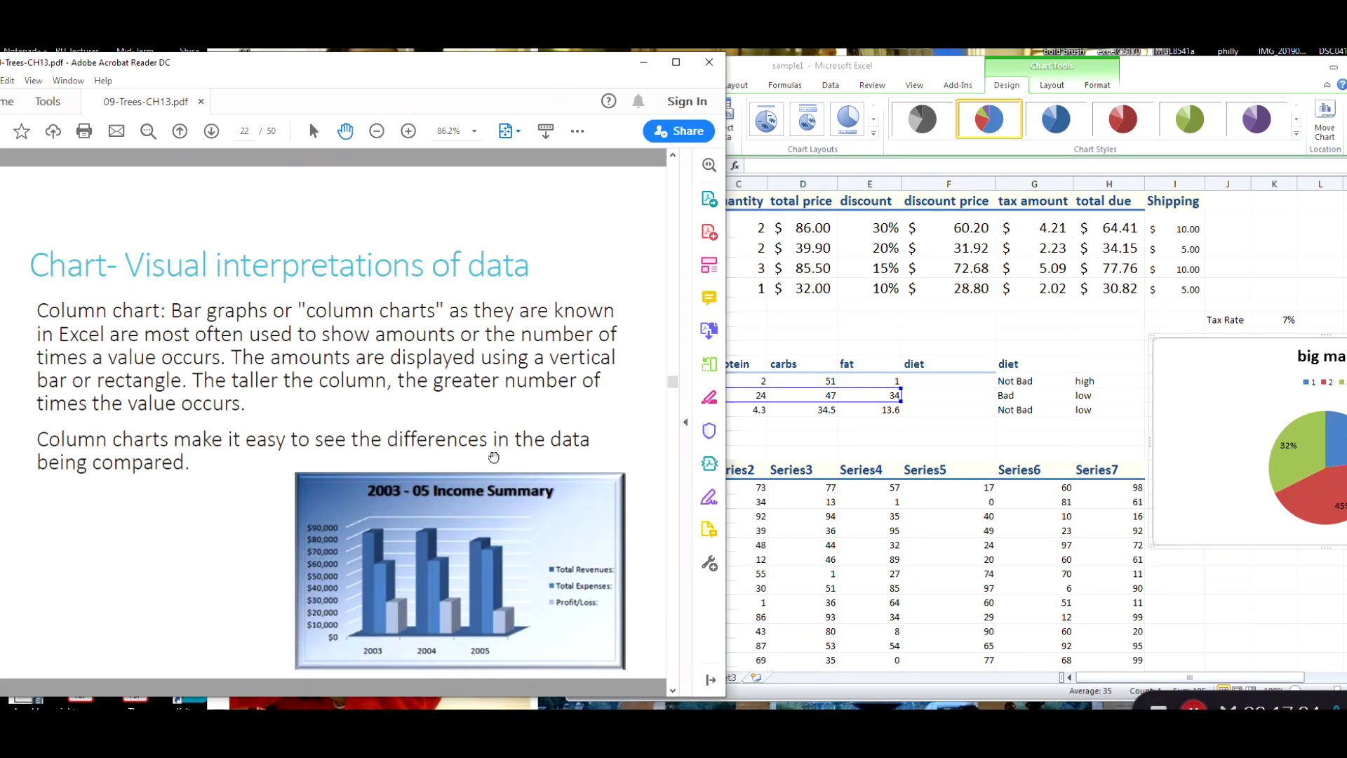
pyautogui.scroll(-1, 497, 451)
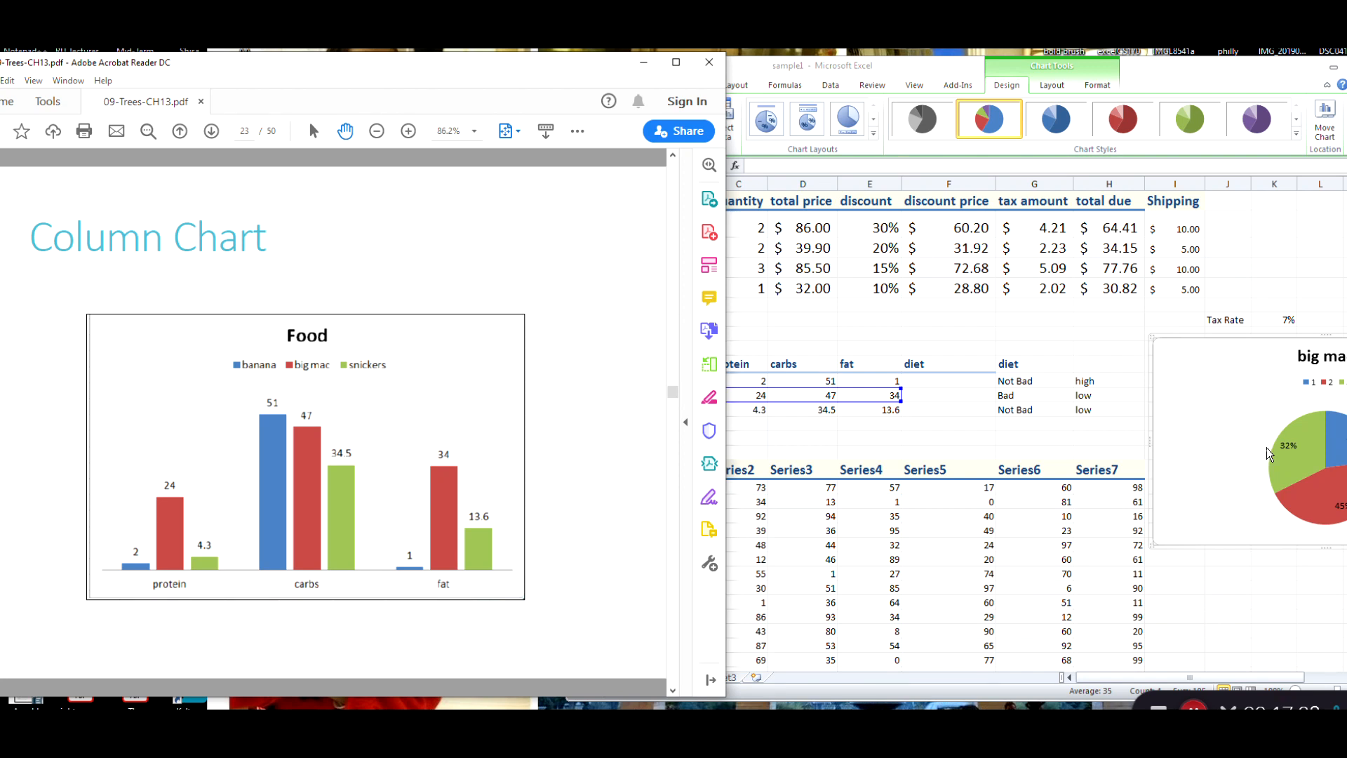
# Return to Excel, move the pie chart down to around row 22 in column I, and deselect it.
pyautogui.click(1235, 411)
pyautogui.moveTo(1236, 411); pyautogui.dragTo(1260, 601)
pyautogui.click(1185, 415)
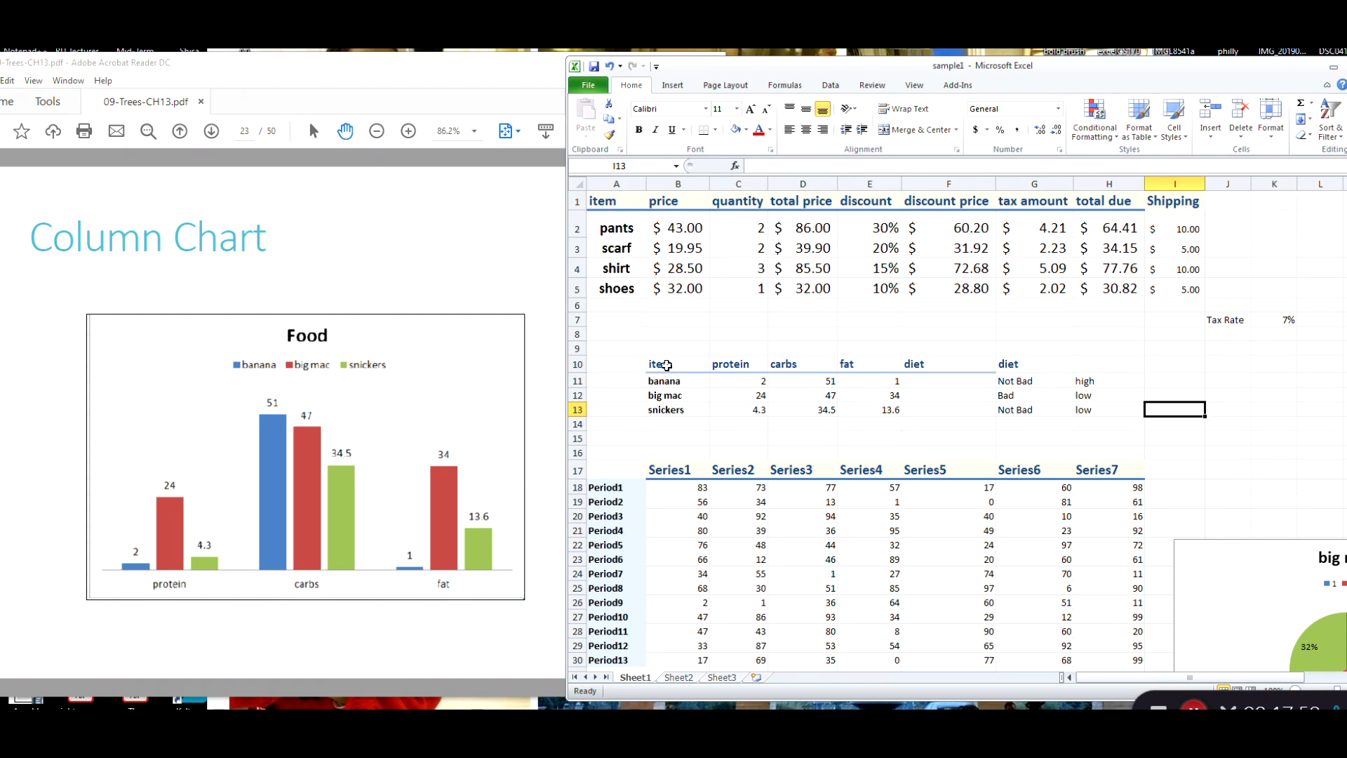
# Insert a 2-D clustered column chart from the item, protein, carbs and fat data in B10:E13.
pyautogui.moveTo(663, 365); pyautogui.dragTo(905, 405)
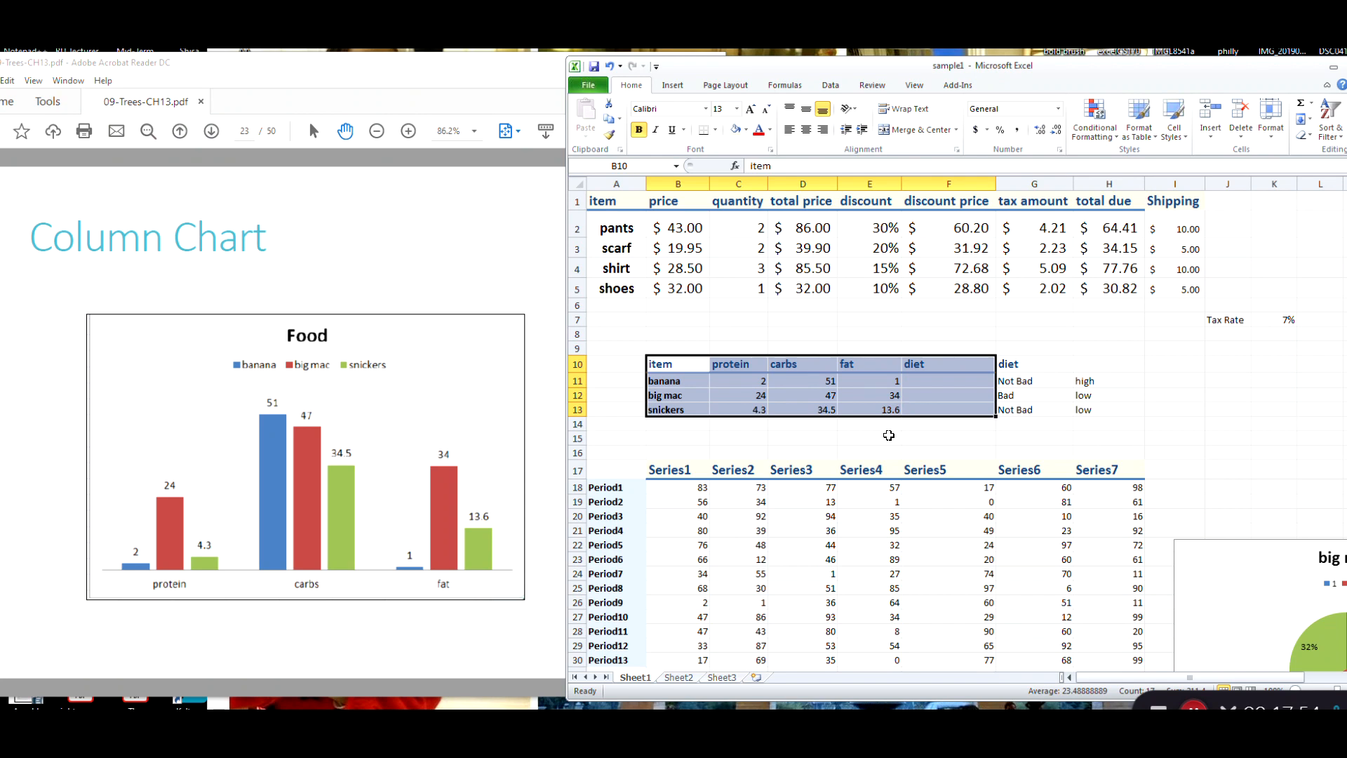
pyautogui.click(887, 433)
pyautogui.click(668, 365)
pyautogui.moveTo(668, 365); pyautogui.dragTo(879, 420)
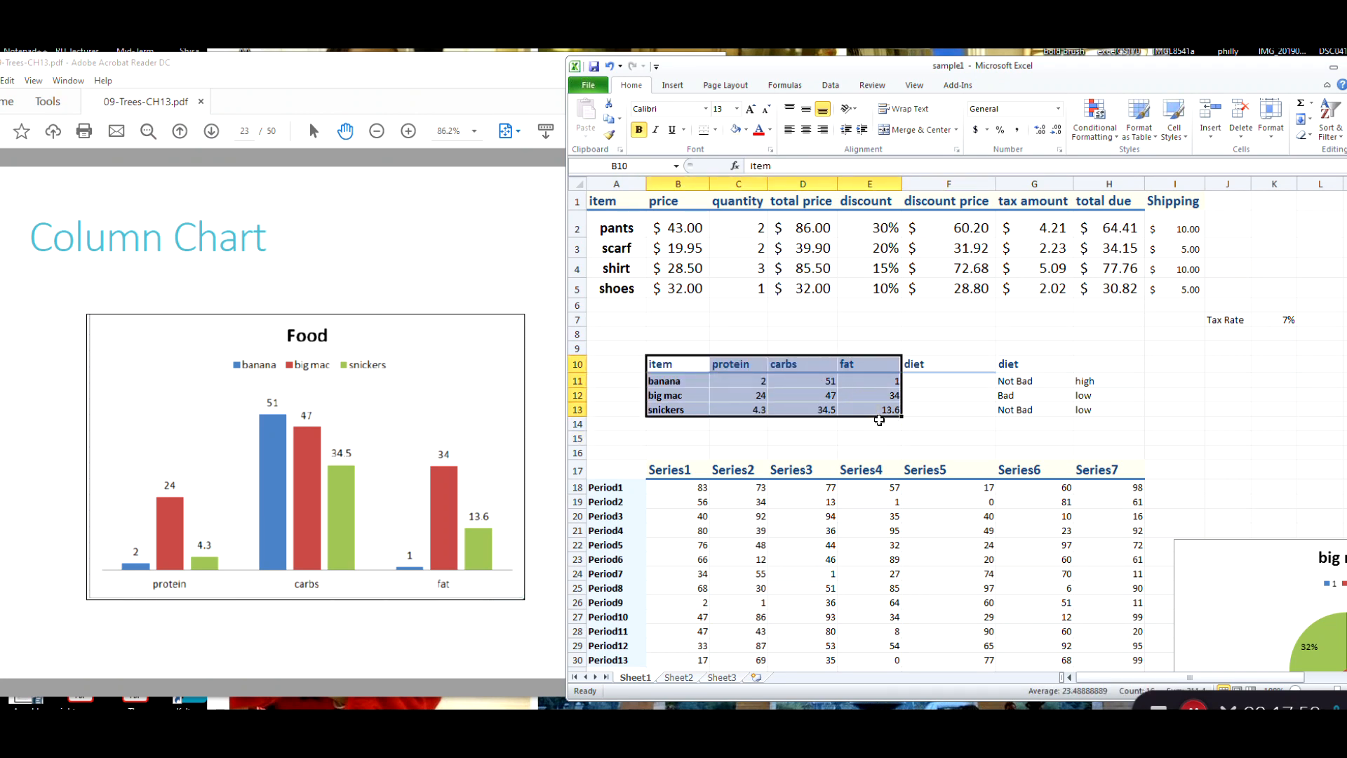
pyautogui.click(672, 87)
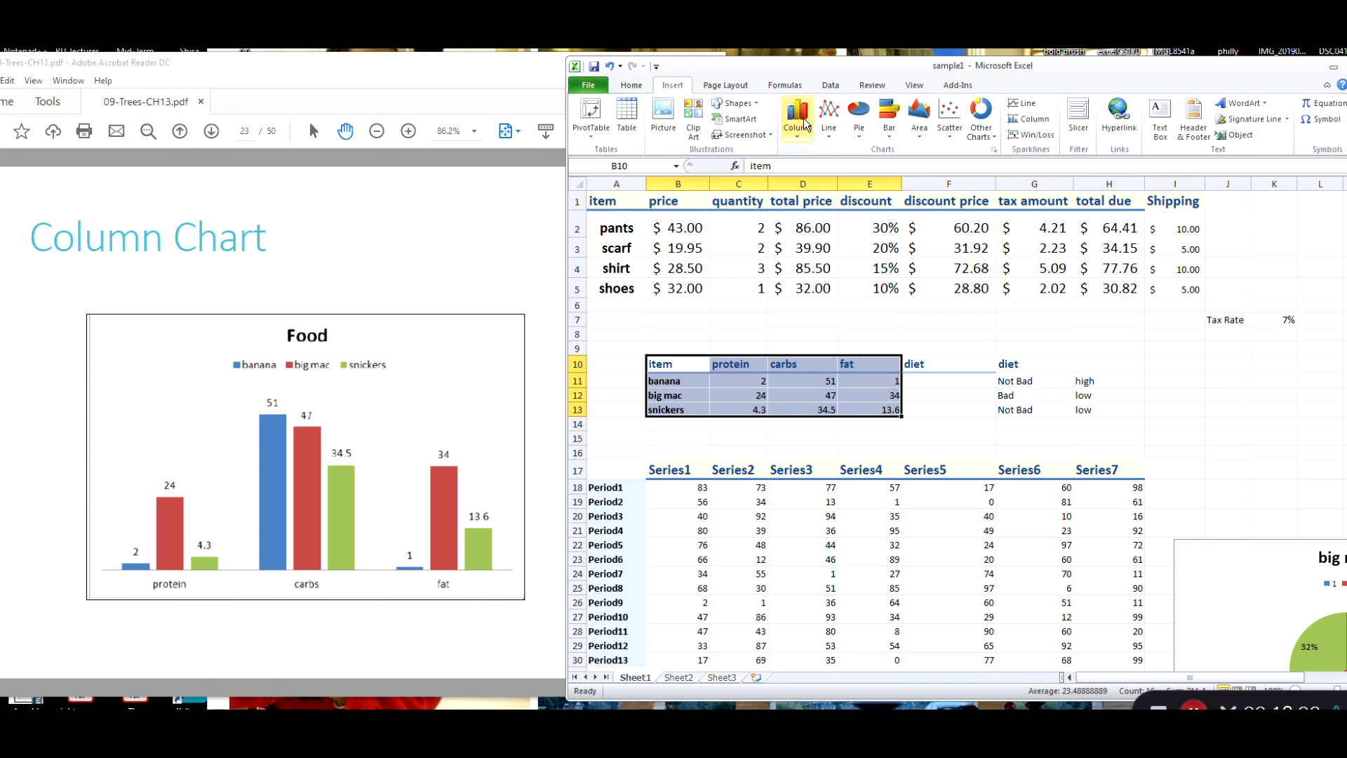
pyautogui.click(889, 119)
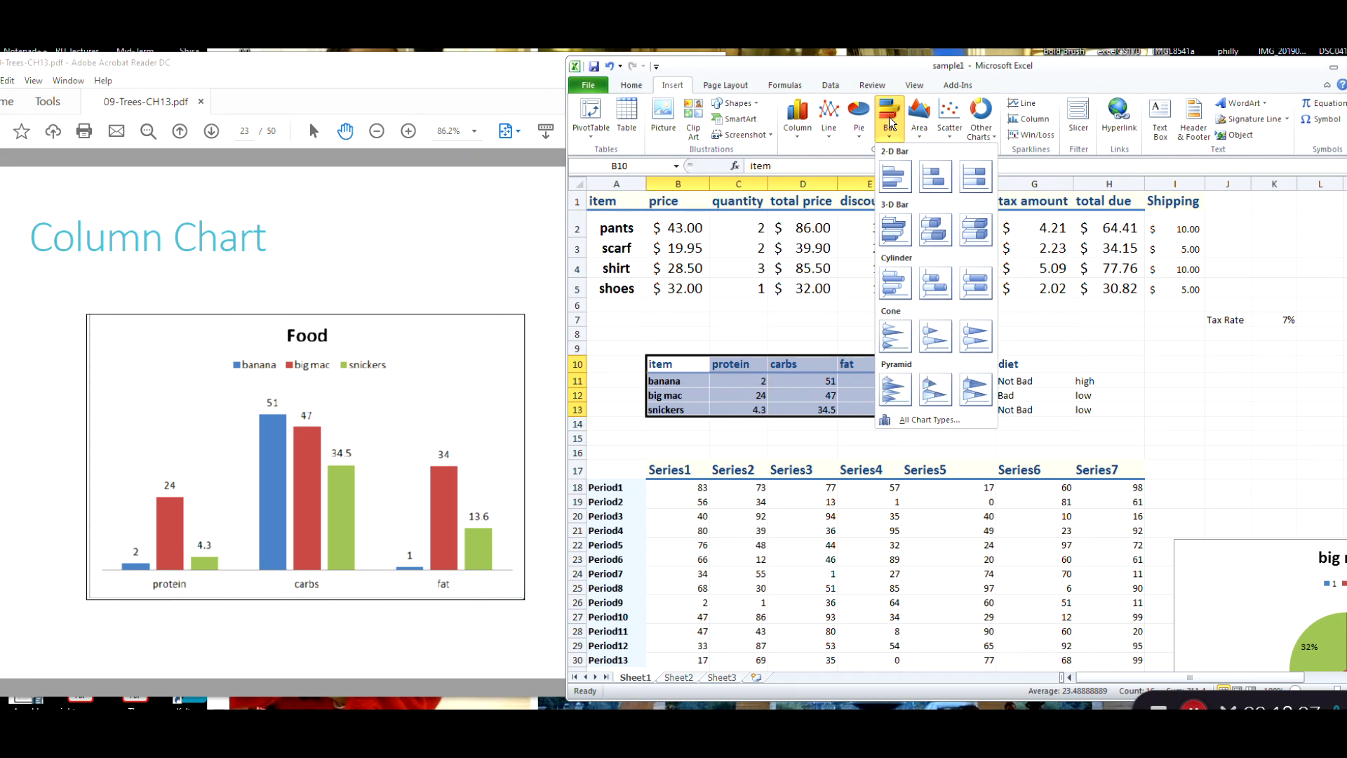
pyautogui.click(795, 120)
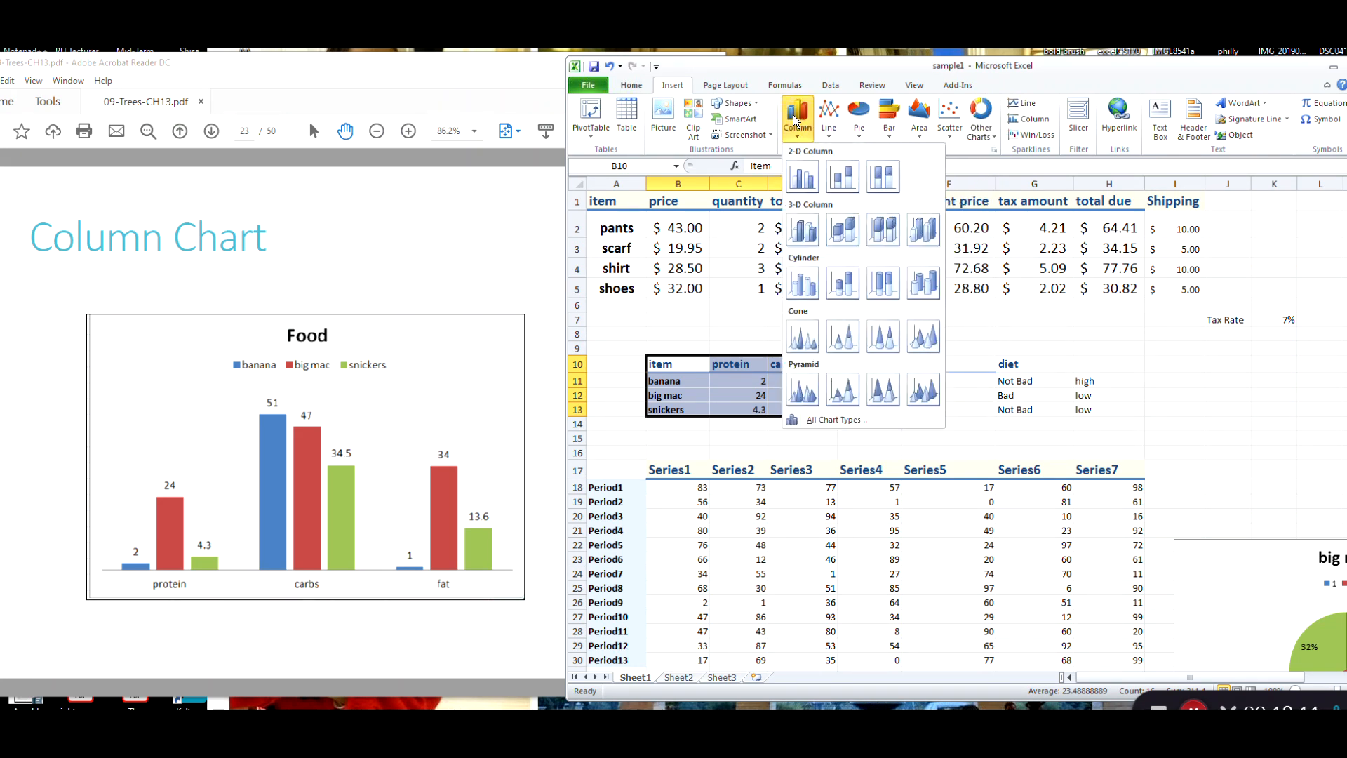
pyautogui.click(803, 176)
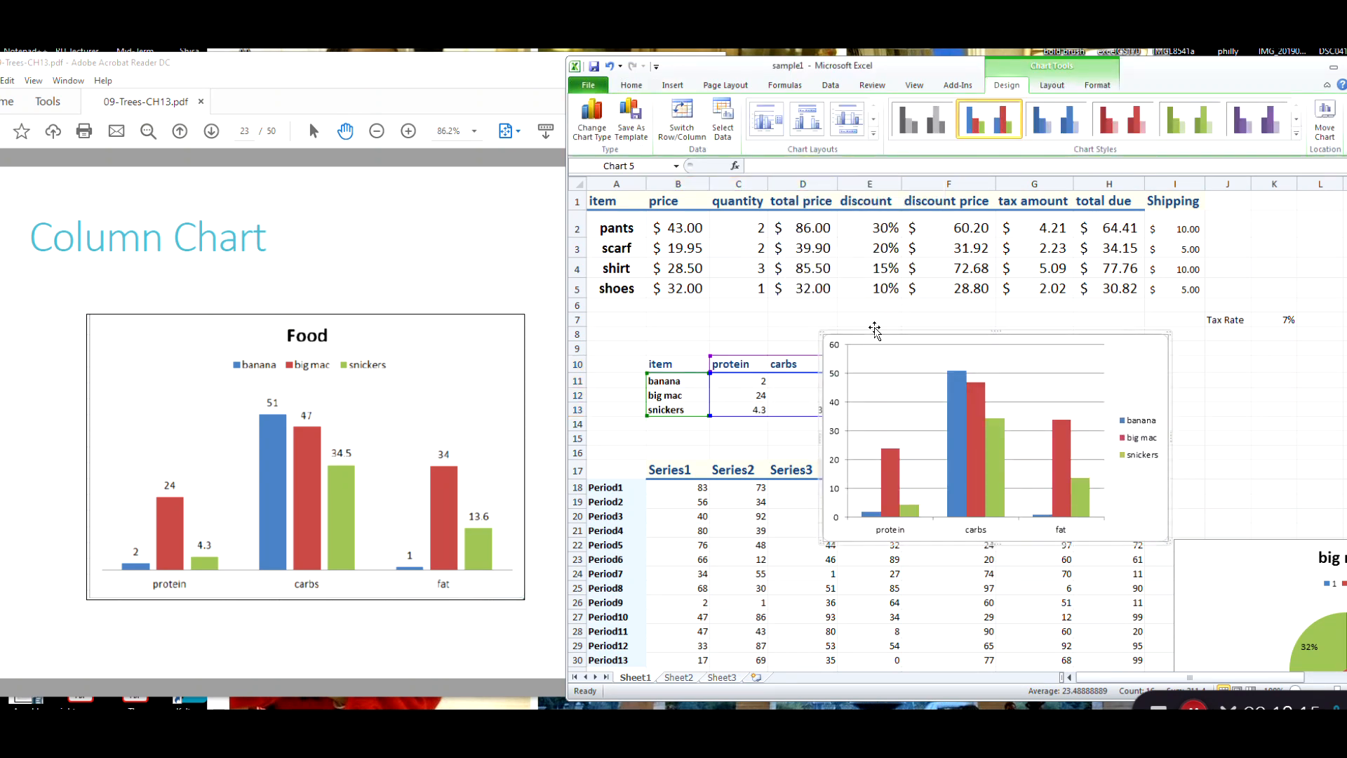
# Apply the second chart layout, with title, legend above and data labels, to the column chart and move it below the nutrition table.
pyautogui.click(810, 126)
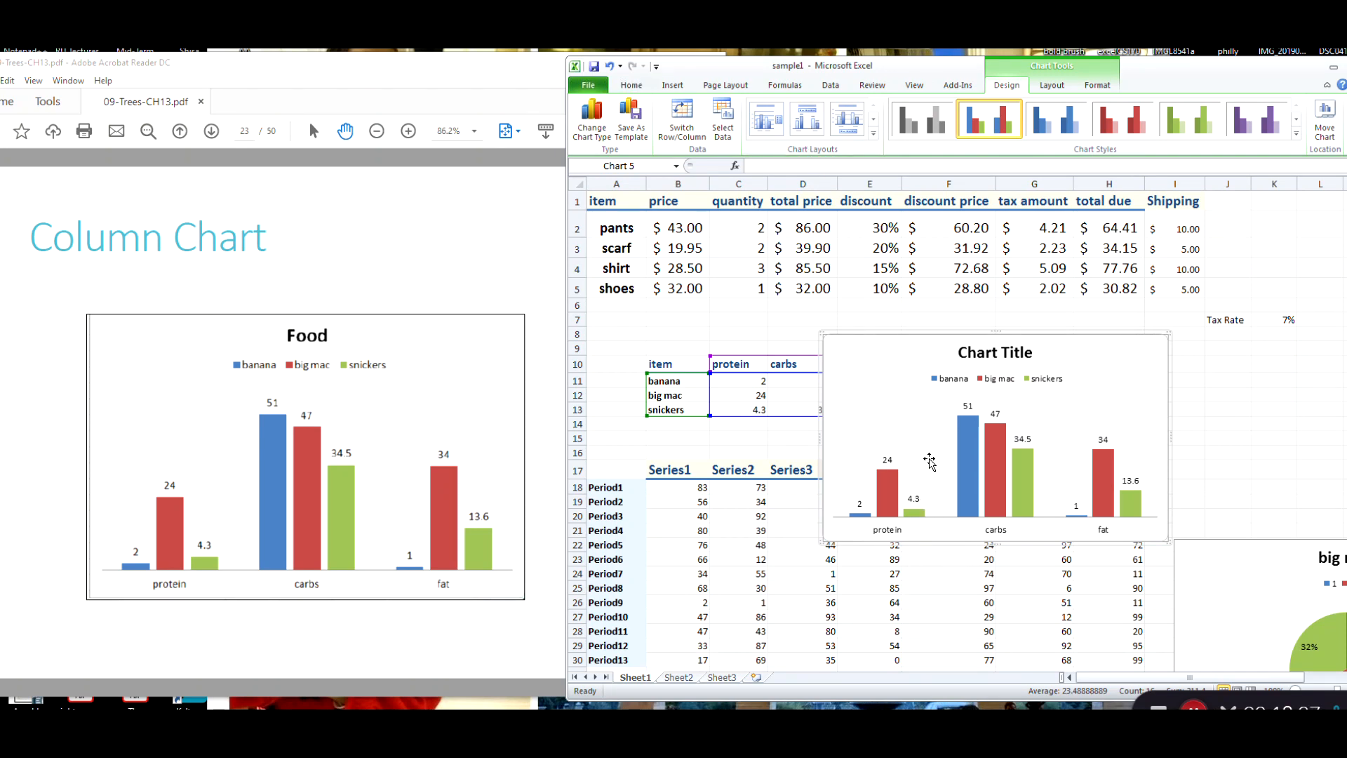
pyautogui.moveTo(944, 346); pyautogui.dragTo(982, 451)
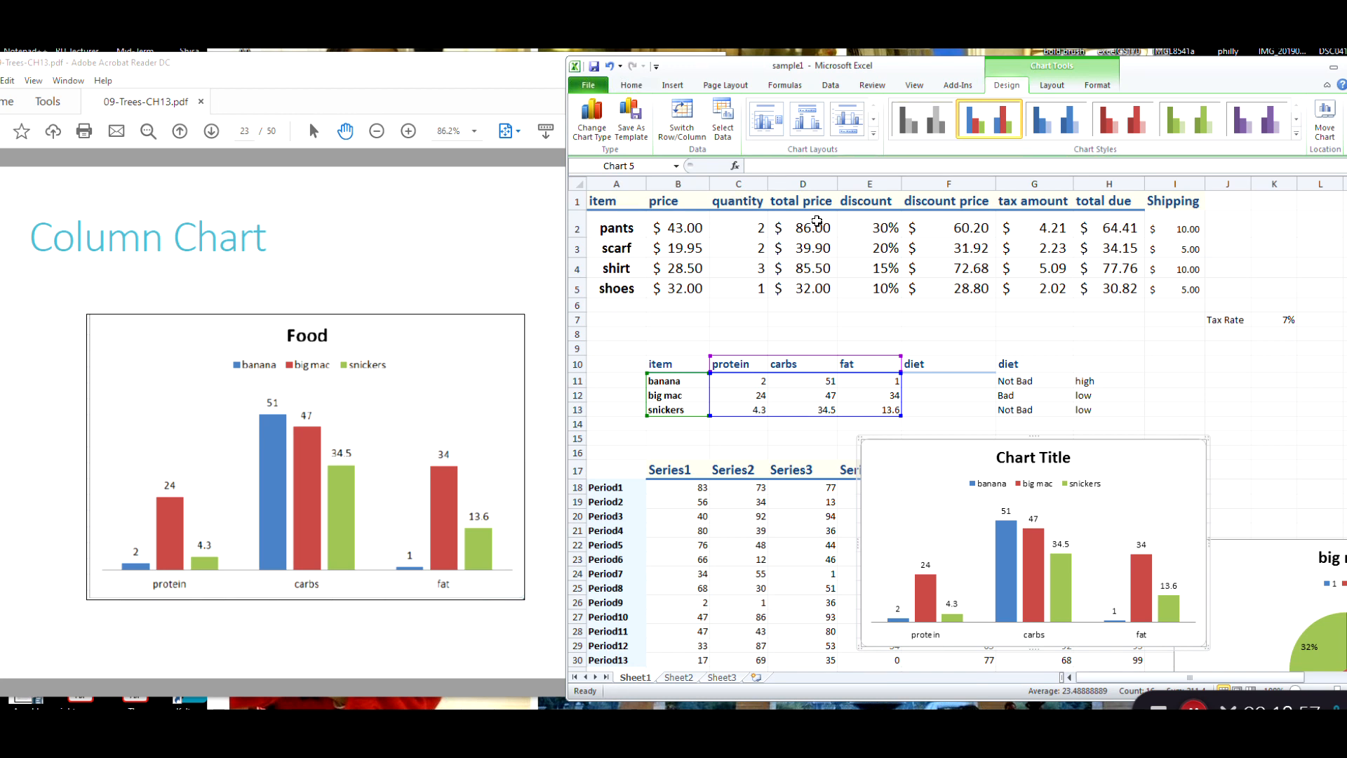
# Inspect the column chart's data source, its category axis label range and the banana series, closing everything without changes.
pyautogui.click(721, 117)
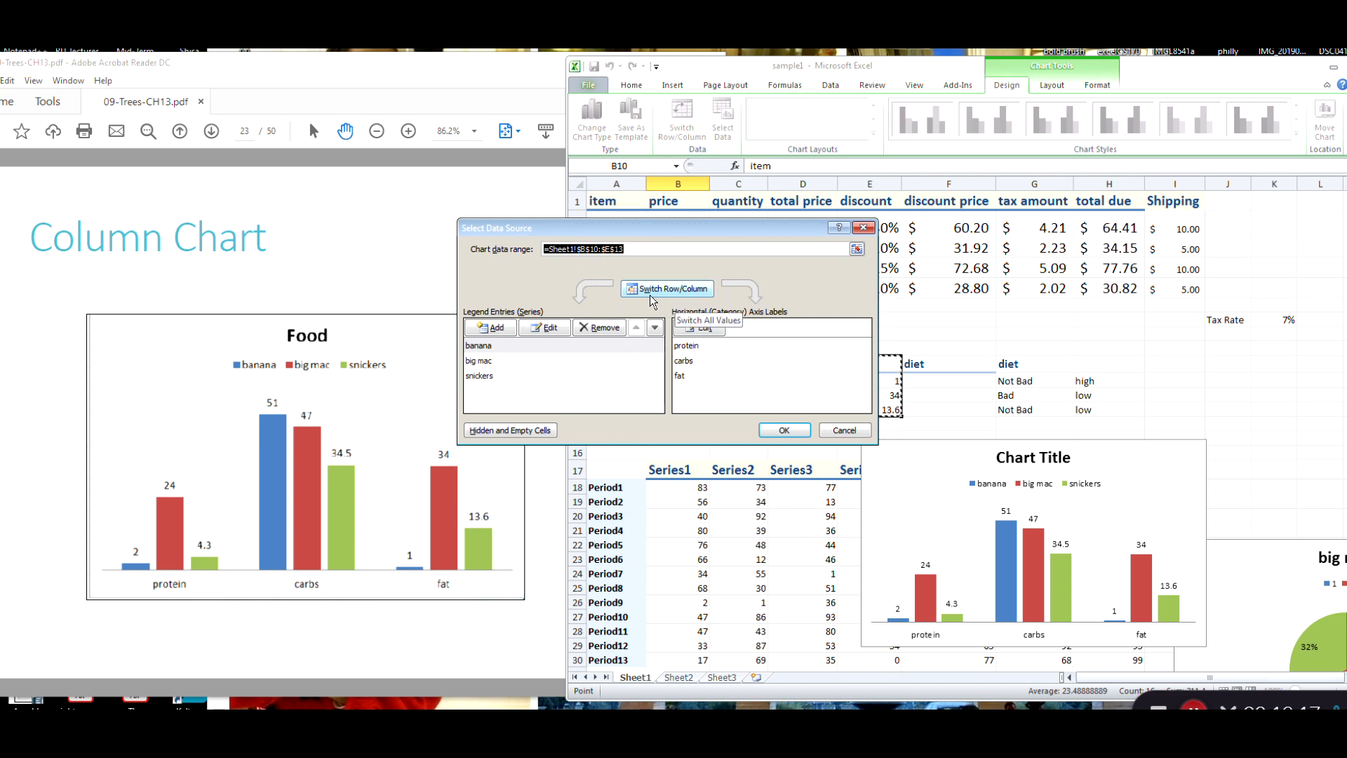
pyautogui.click(702, 328)
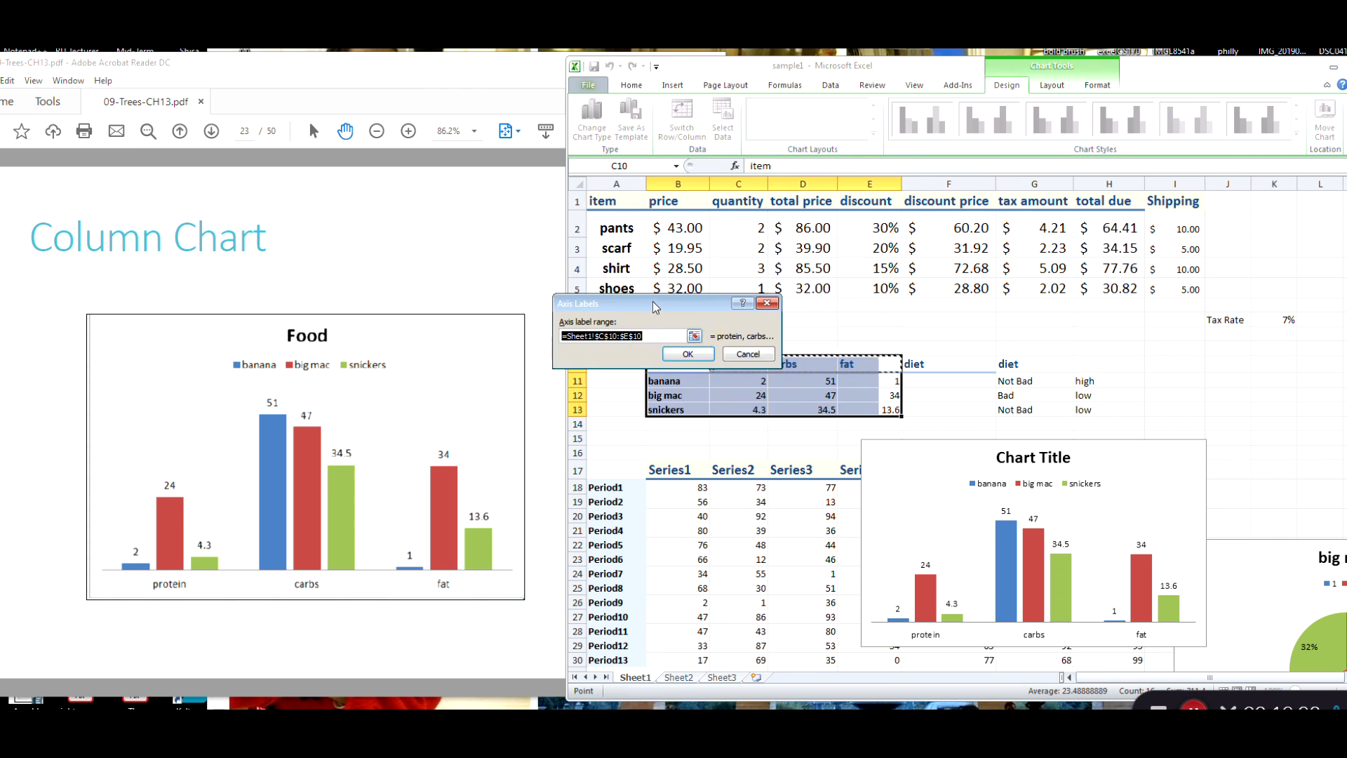
pyautogui.moveTo(652, 303); pyautogui.dragTo(627, 235)
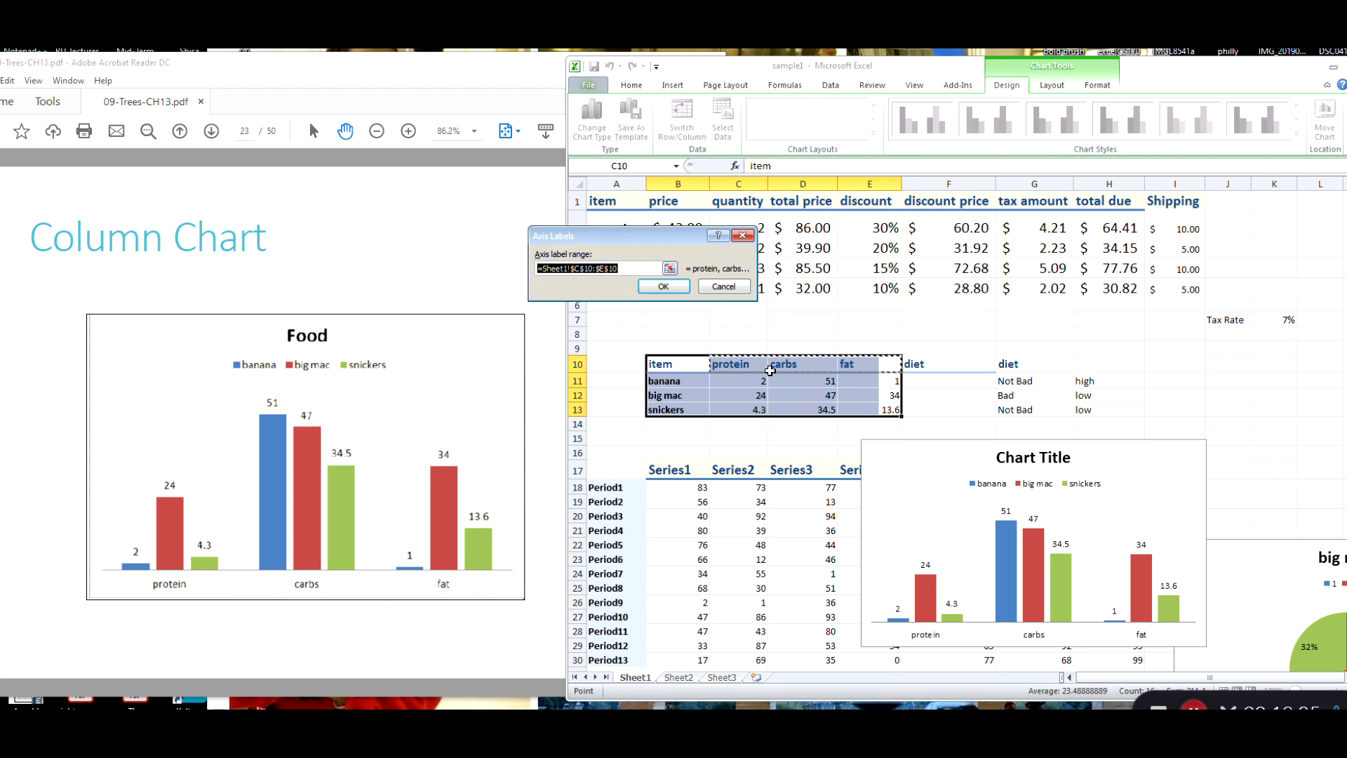
pyautogui.click(719, 288)
pyautogui.click(538, 329)
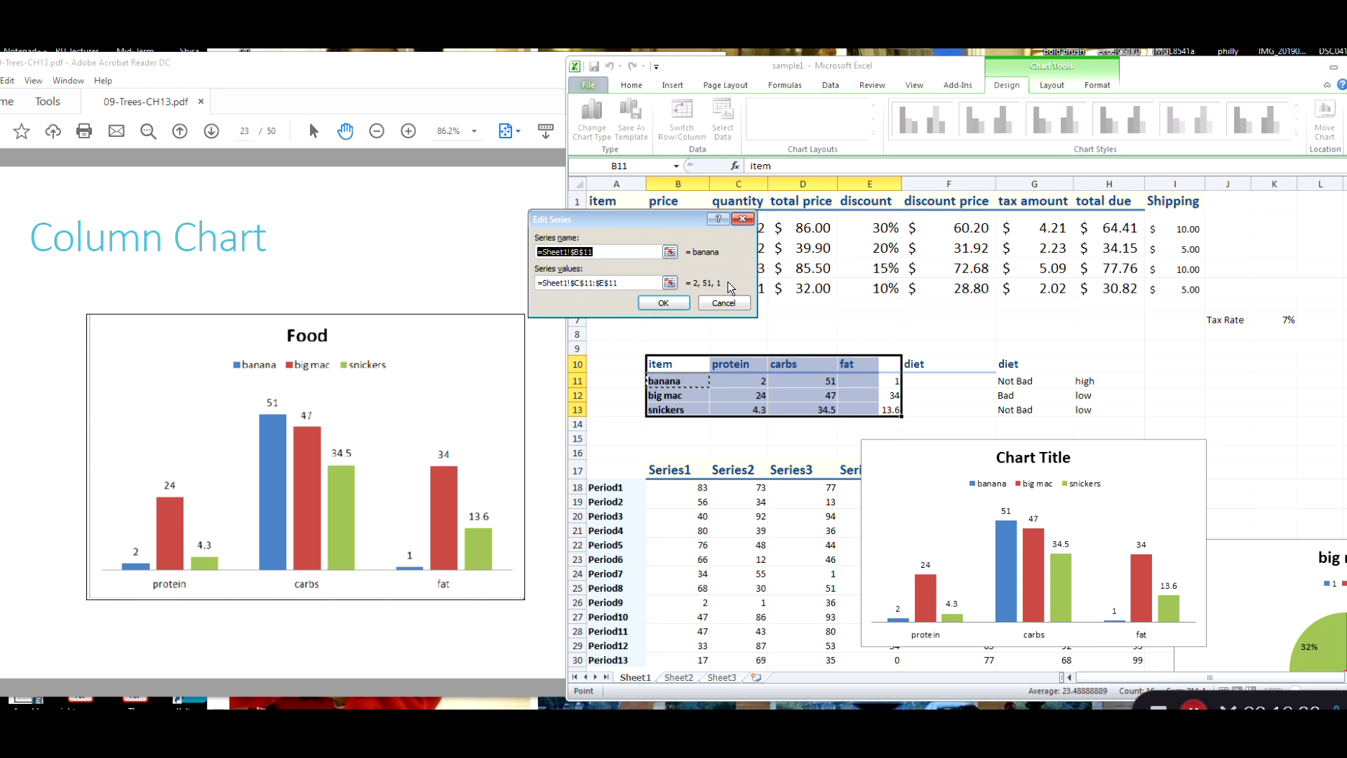
pyautogui.click(725, 301)
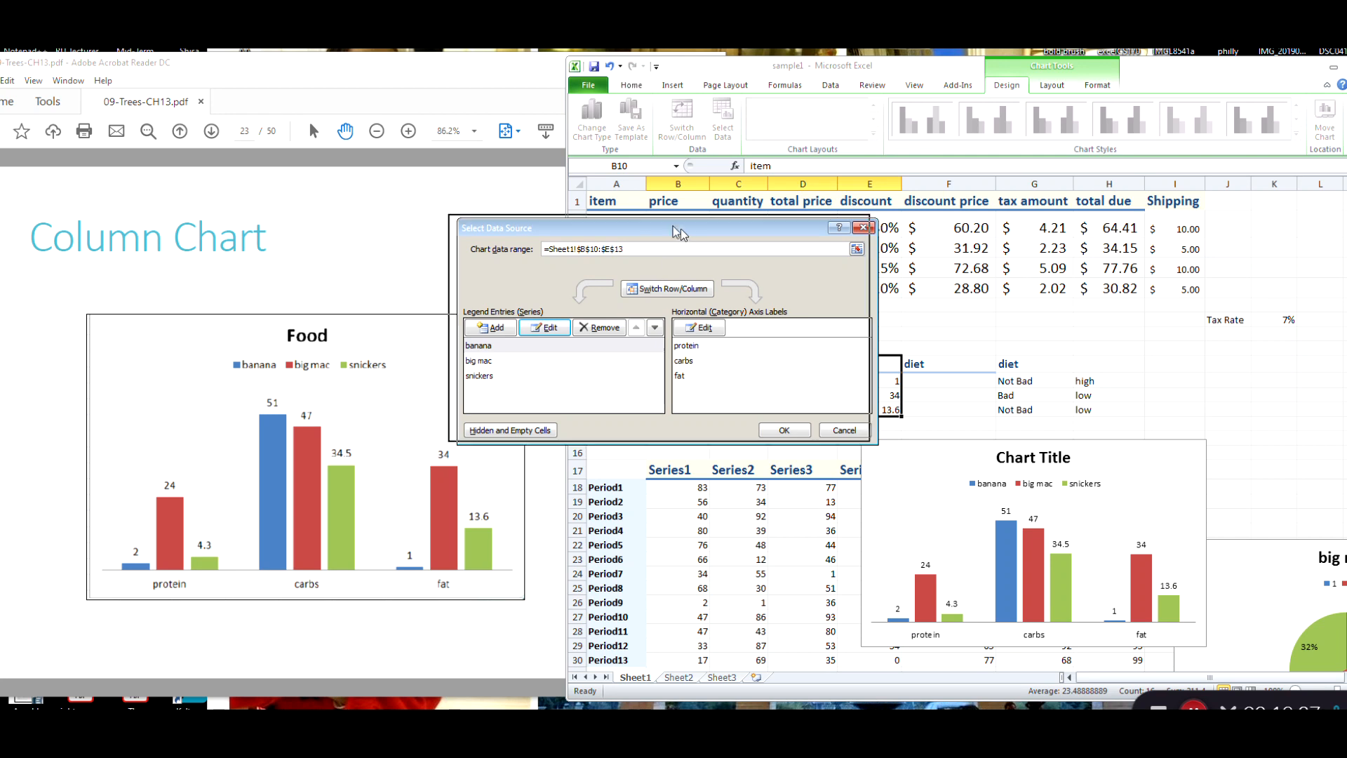
pyautogui.moveTo(680, 229); pyautogui.dragTo(618, 192)
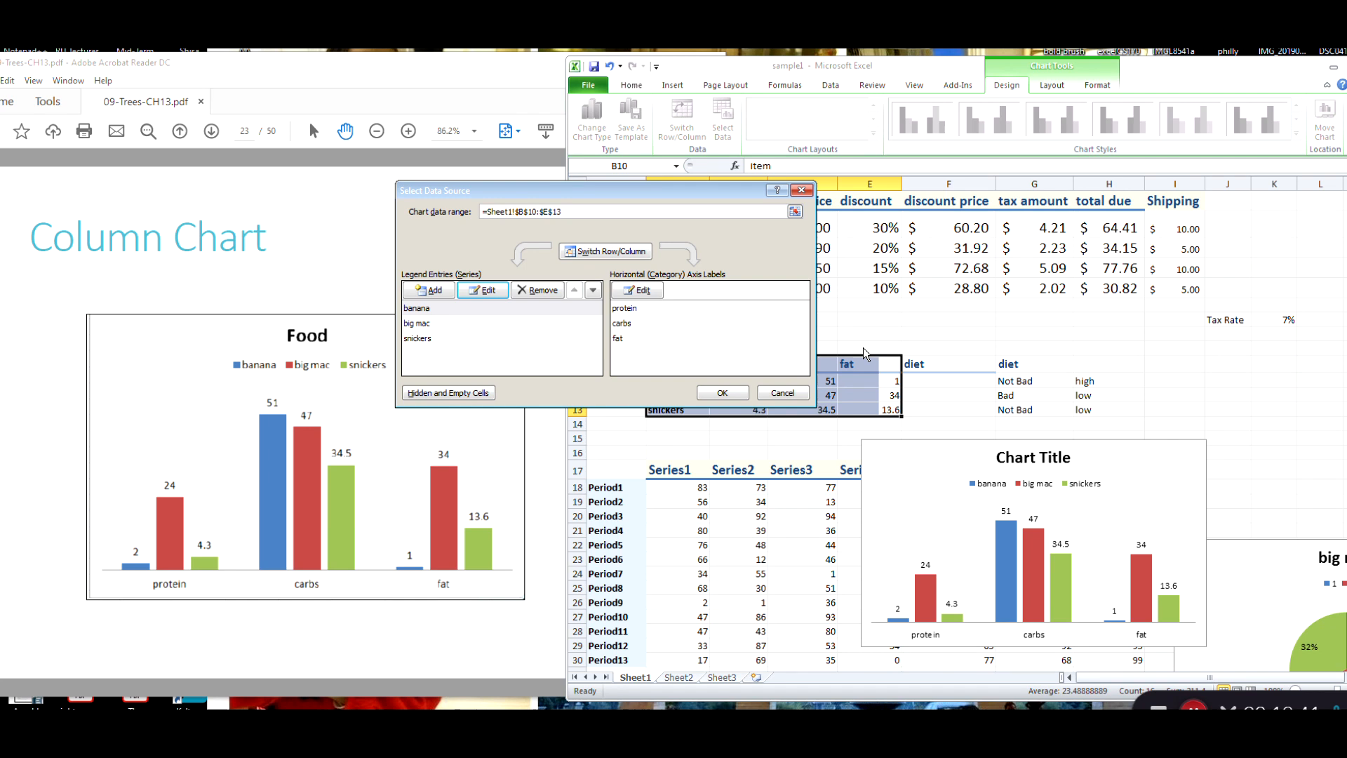
pyautogui.click(801, 190)
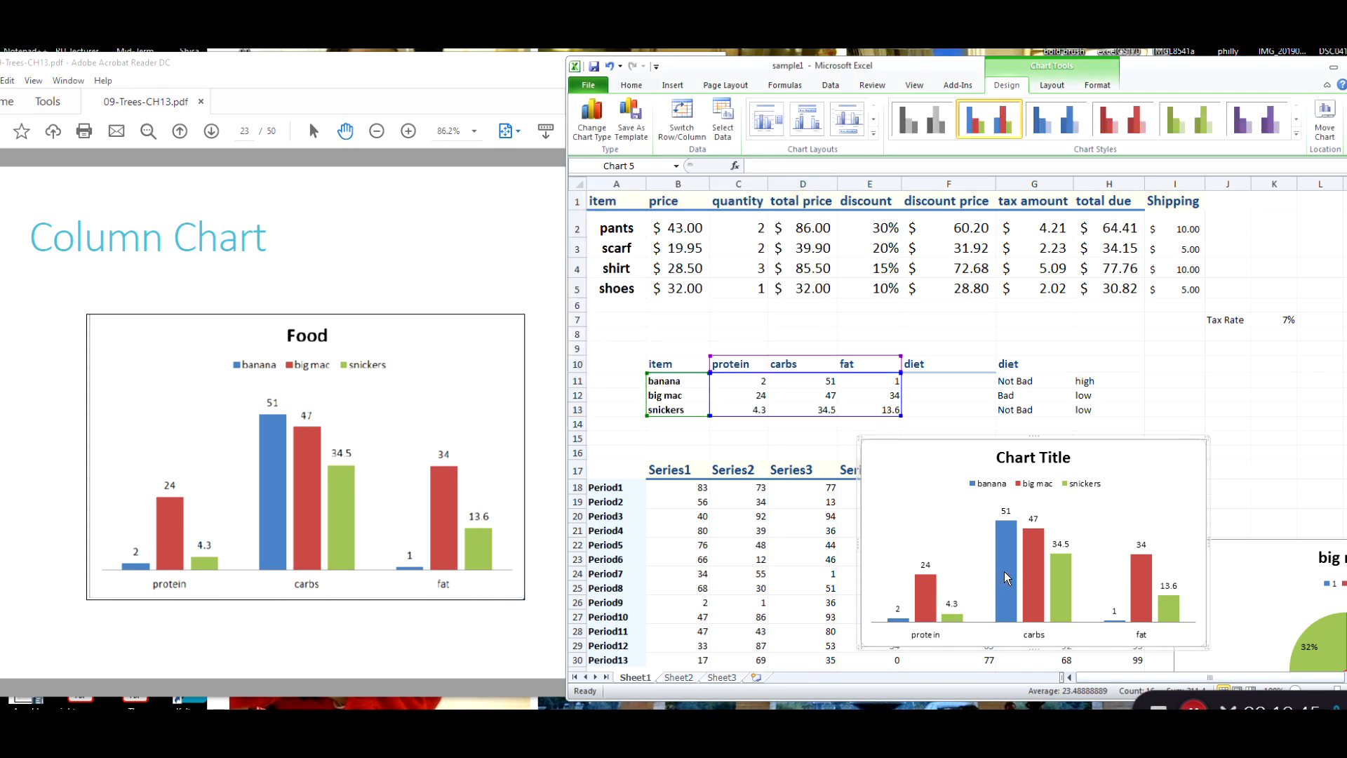
# Try moving the column chart's legend up onto the title, undo the move, and deselect the chart.
pyautogui.moveTo(1003, 570)
pyautogui.click(1071, 485)
pyautogui.moveTo(1086, 454); pyautogui.dragTo(1072, 460)
pyautogui.click(1149, 489)
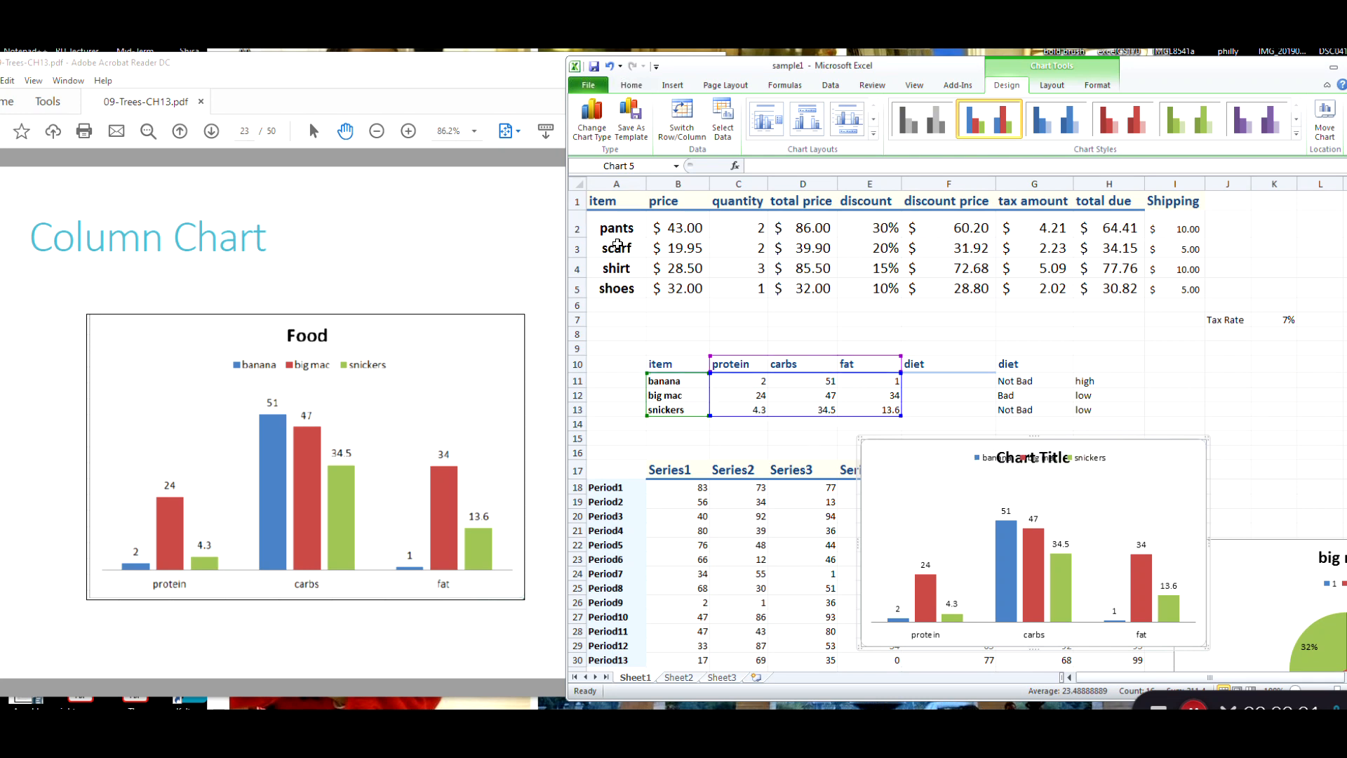
pyautogui.click(610, 66)
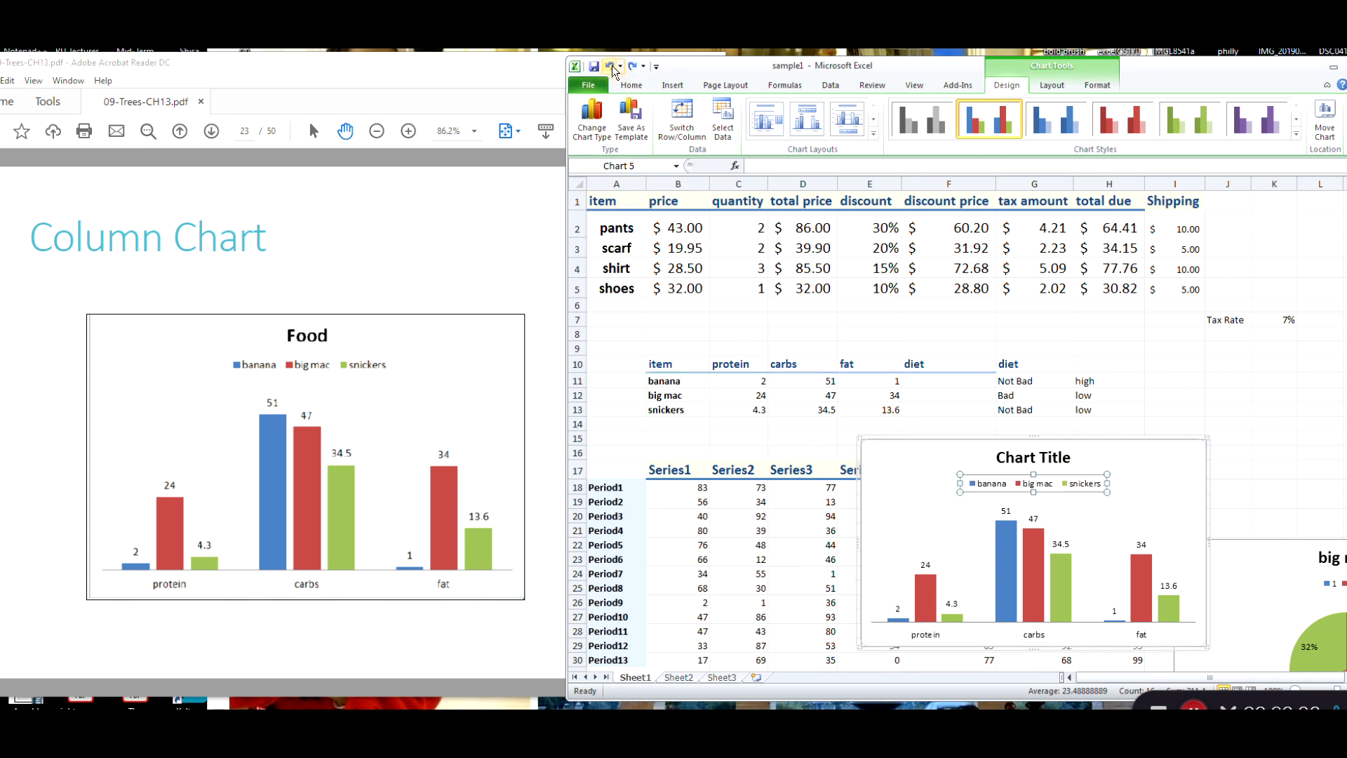
pyautogui.click(1173, 377)
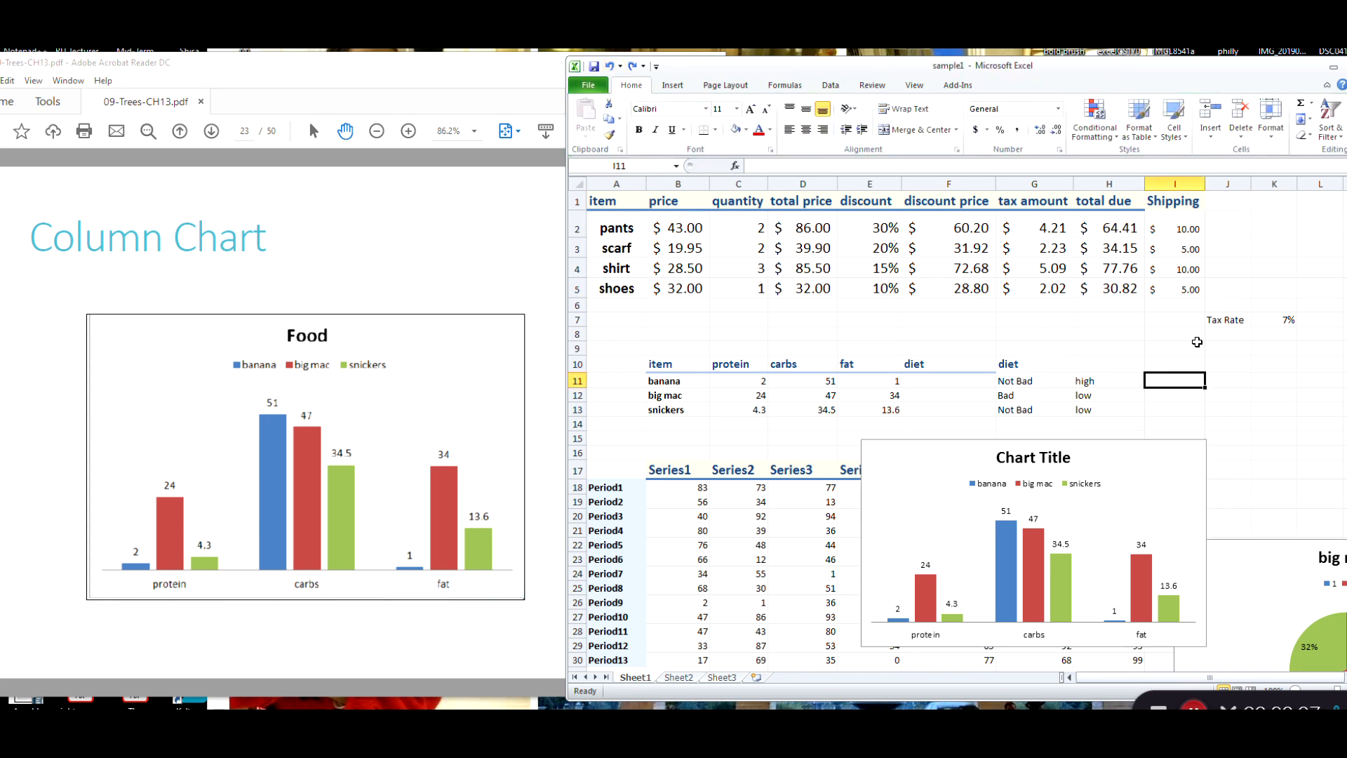
# Move the column chart to a new sheet named food chart.
pyautogui.click(1183, 473)
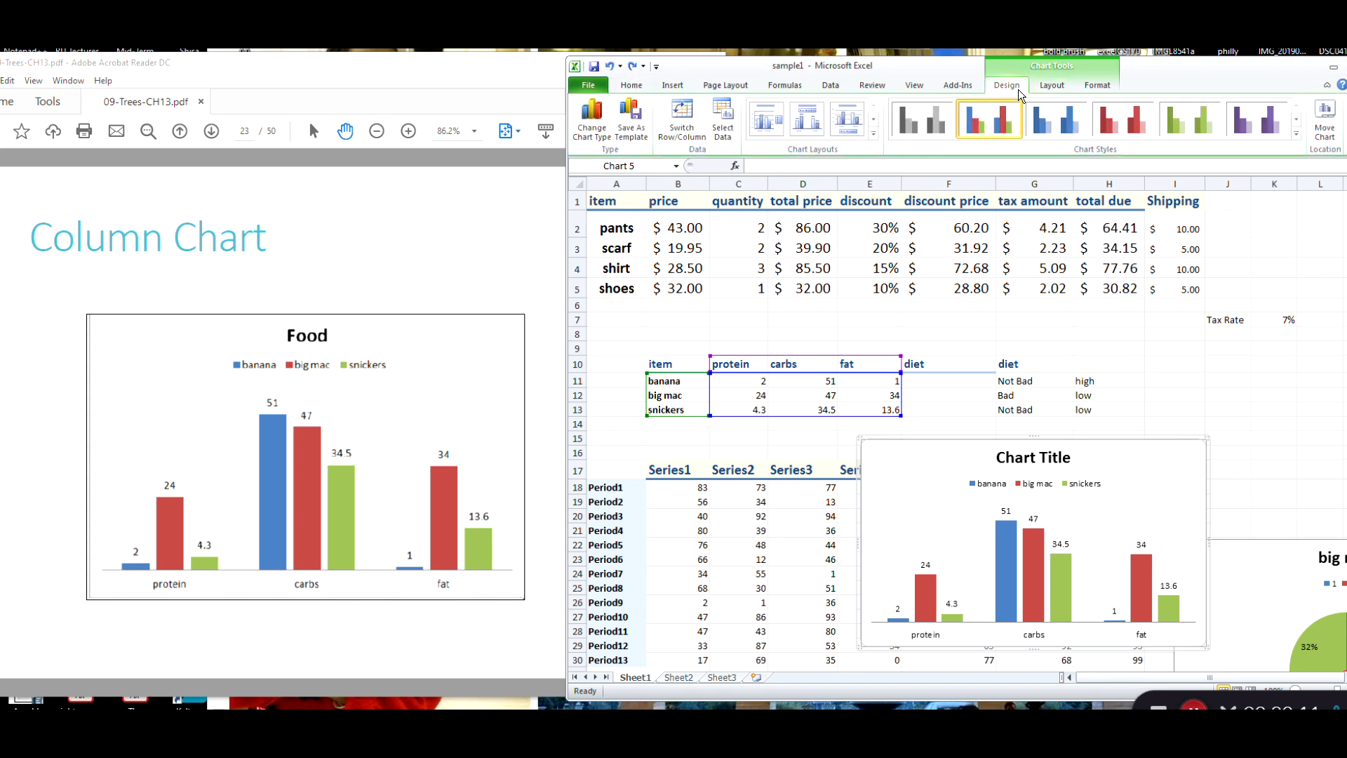
pyautogui.click(1325, 123)
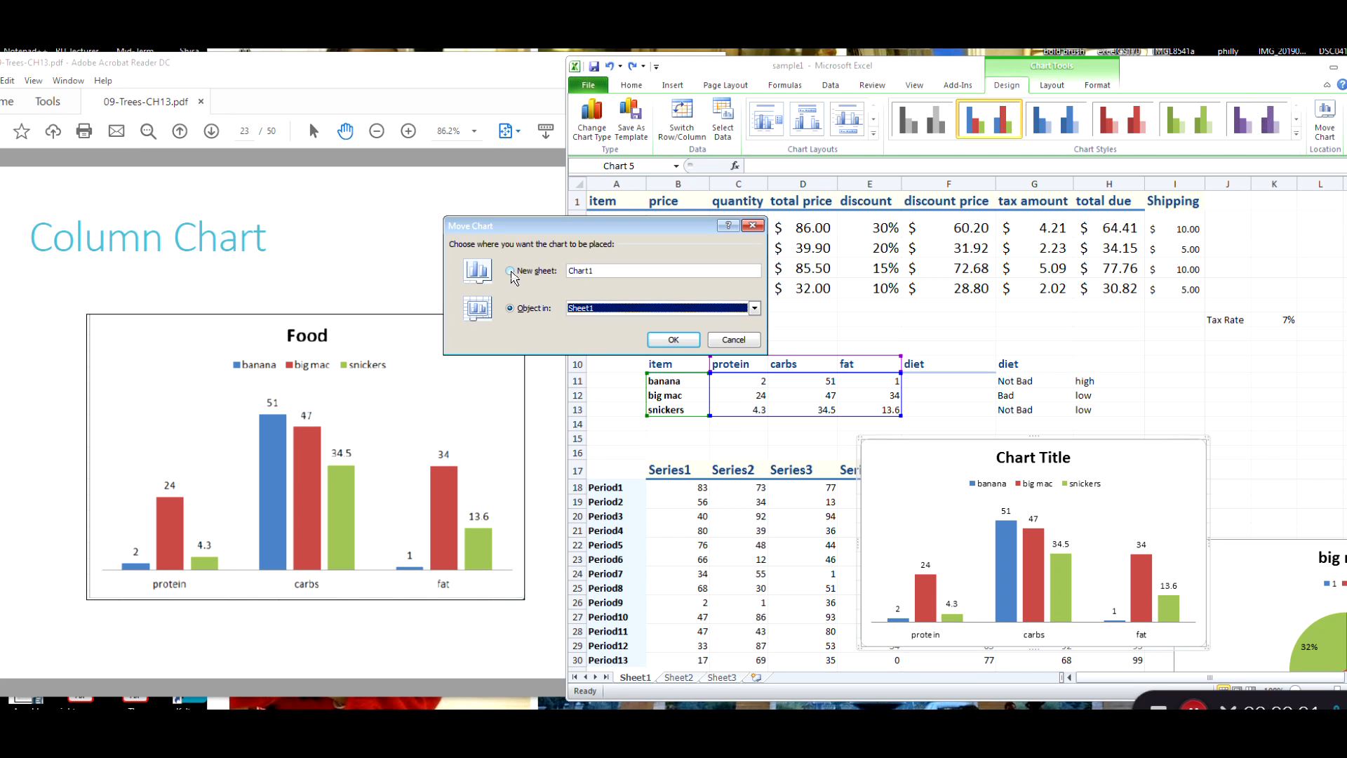
pyautogui.click(511, 272)
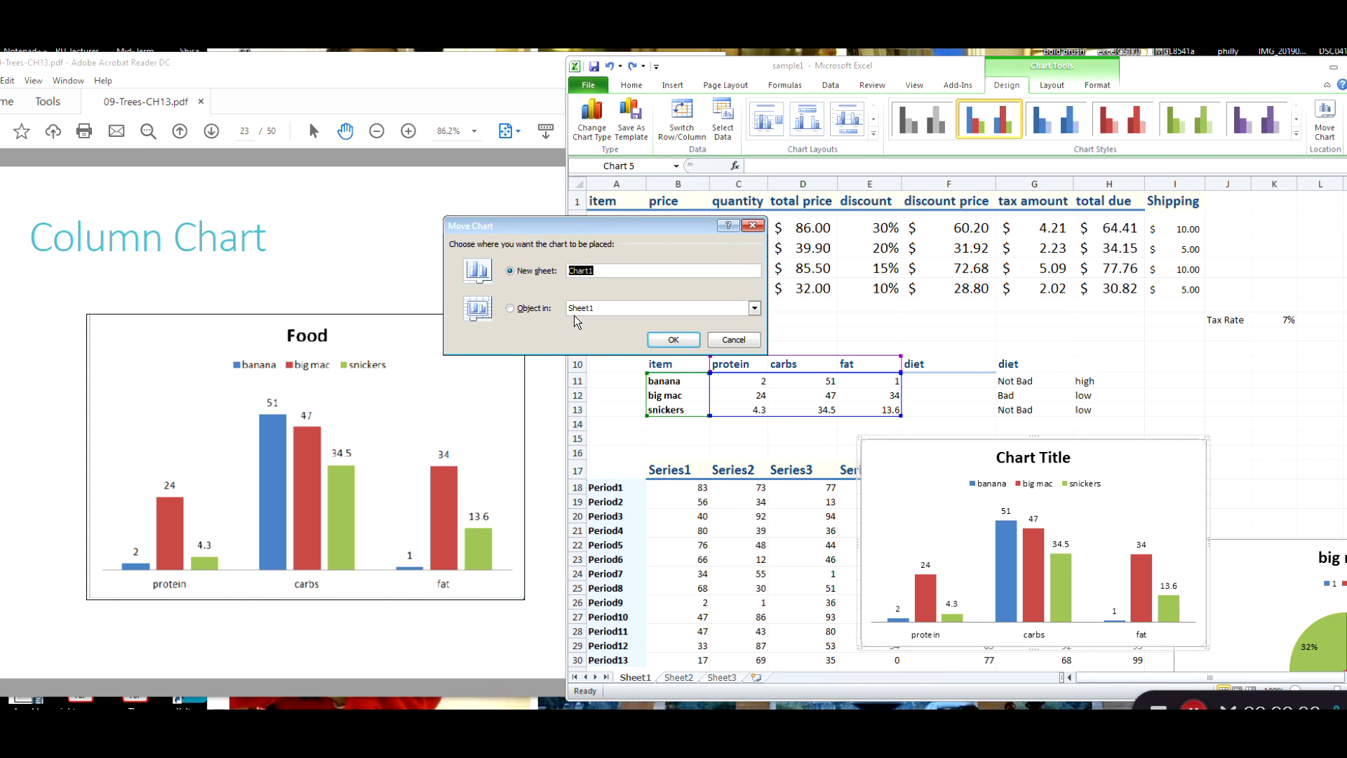
pyautogui.click(619, 270)
pyautogui.click(667, 339)
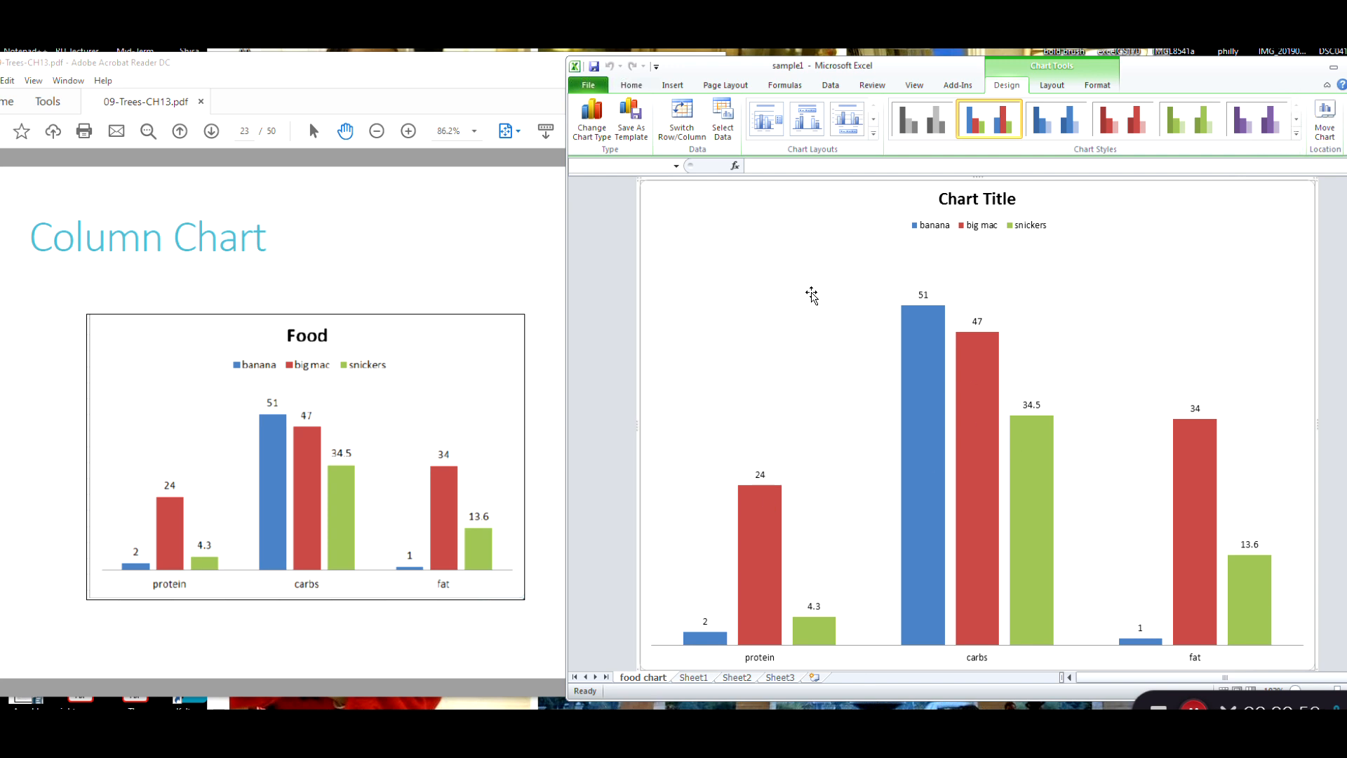
# Return to Sheet1, switch to the Acrobat Reader slides and view page 24 on Merge & Center and Cell Styles.
pyautogui.click(693, 678)
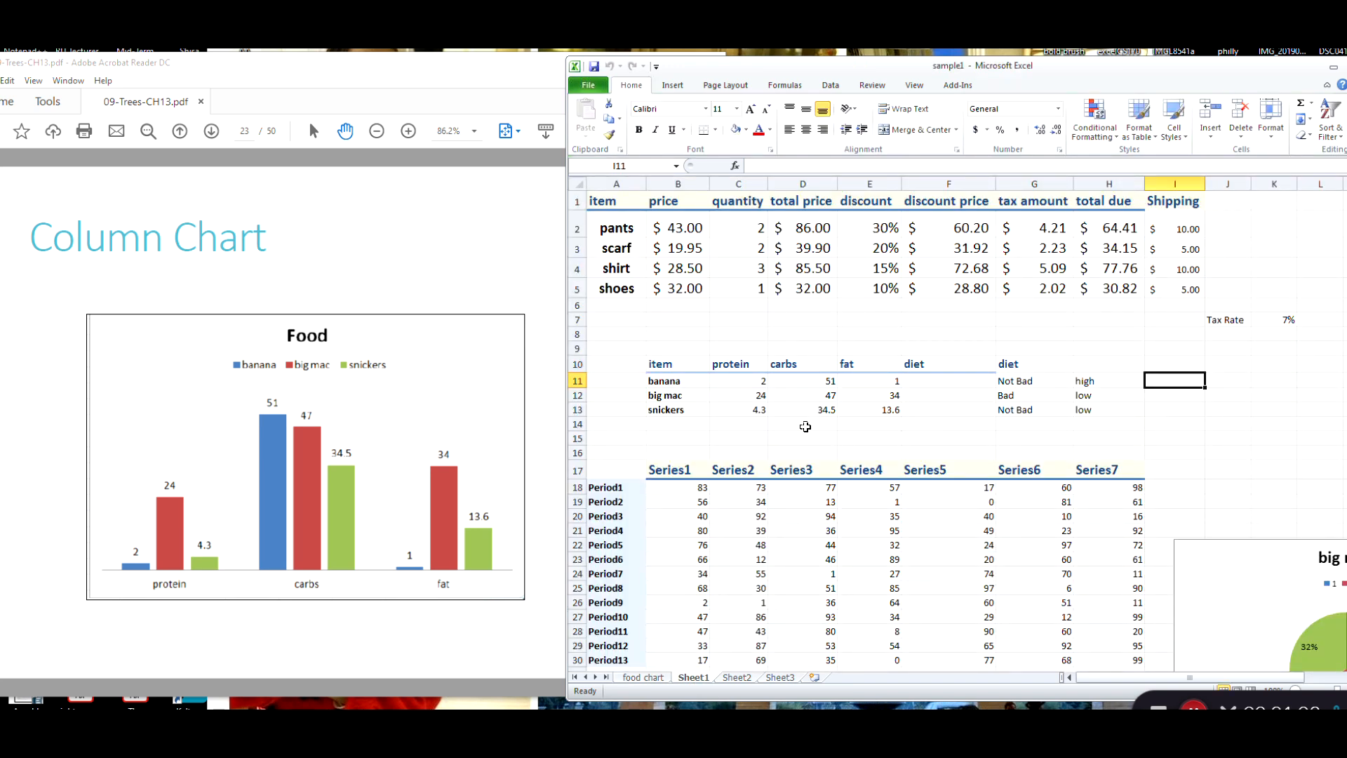
pyautogui.moveTo(368, 73); pyautogui.dragTo(395, 73)
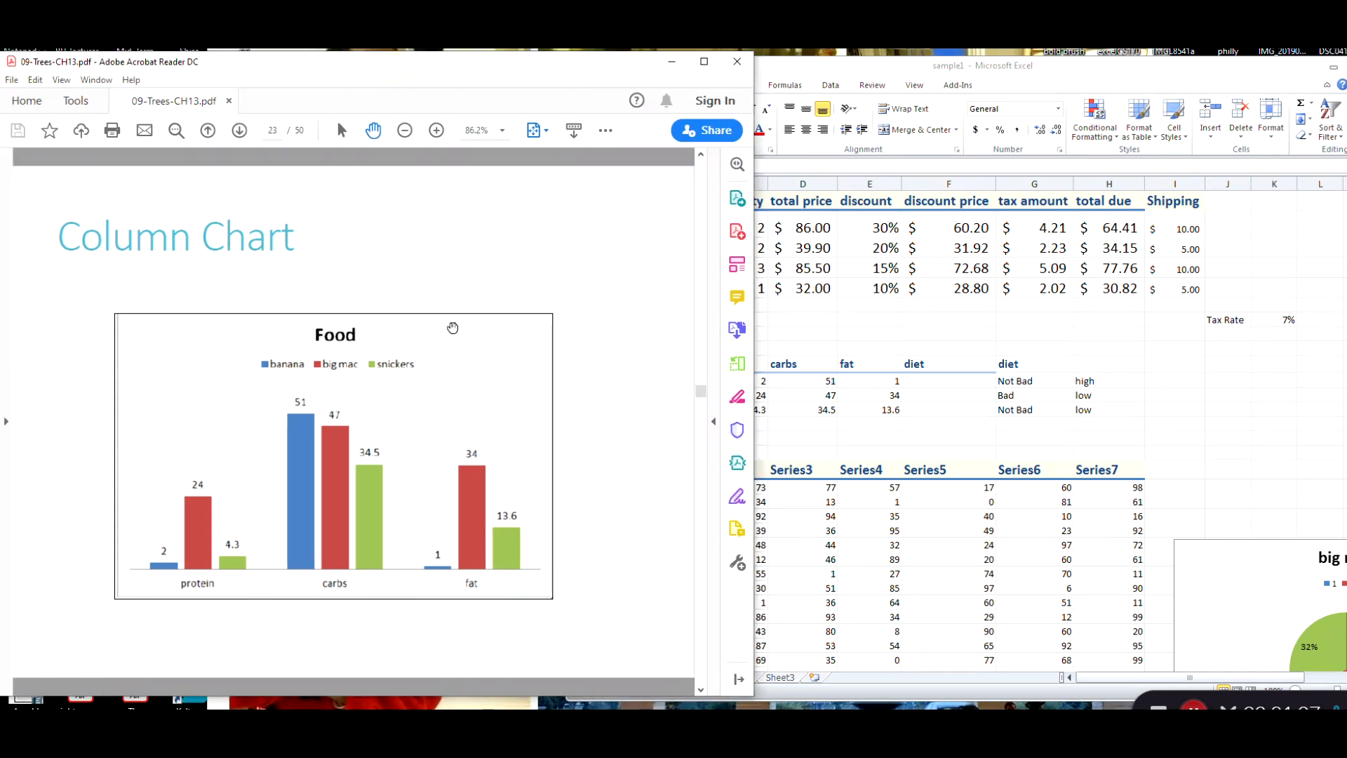
pyautogui.scroll(-3, 452, 330)
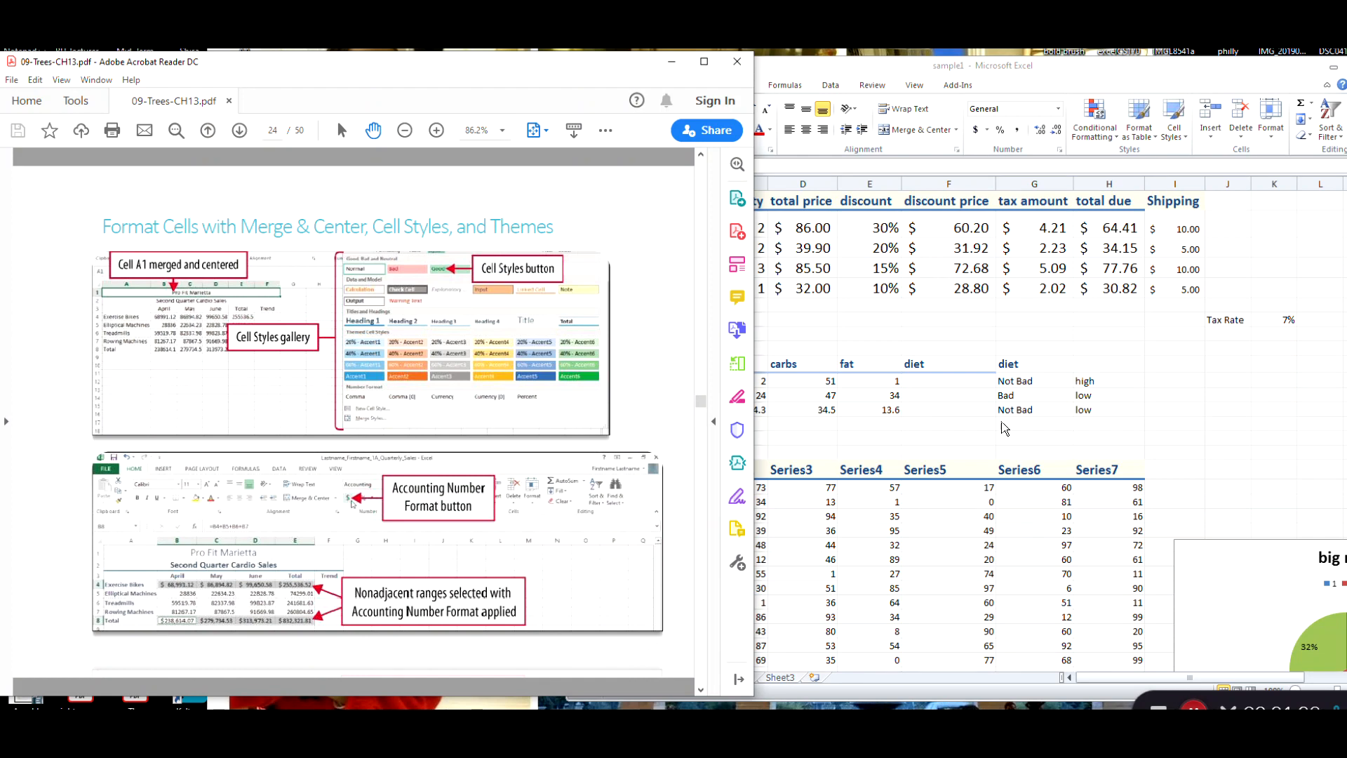
# Switch back to Excel and insert a blank row above the header row of the price table.
pyautogui.click(1107, 335)
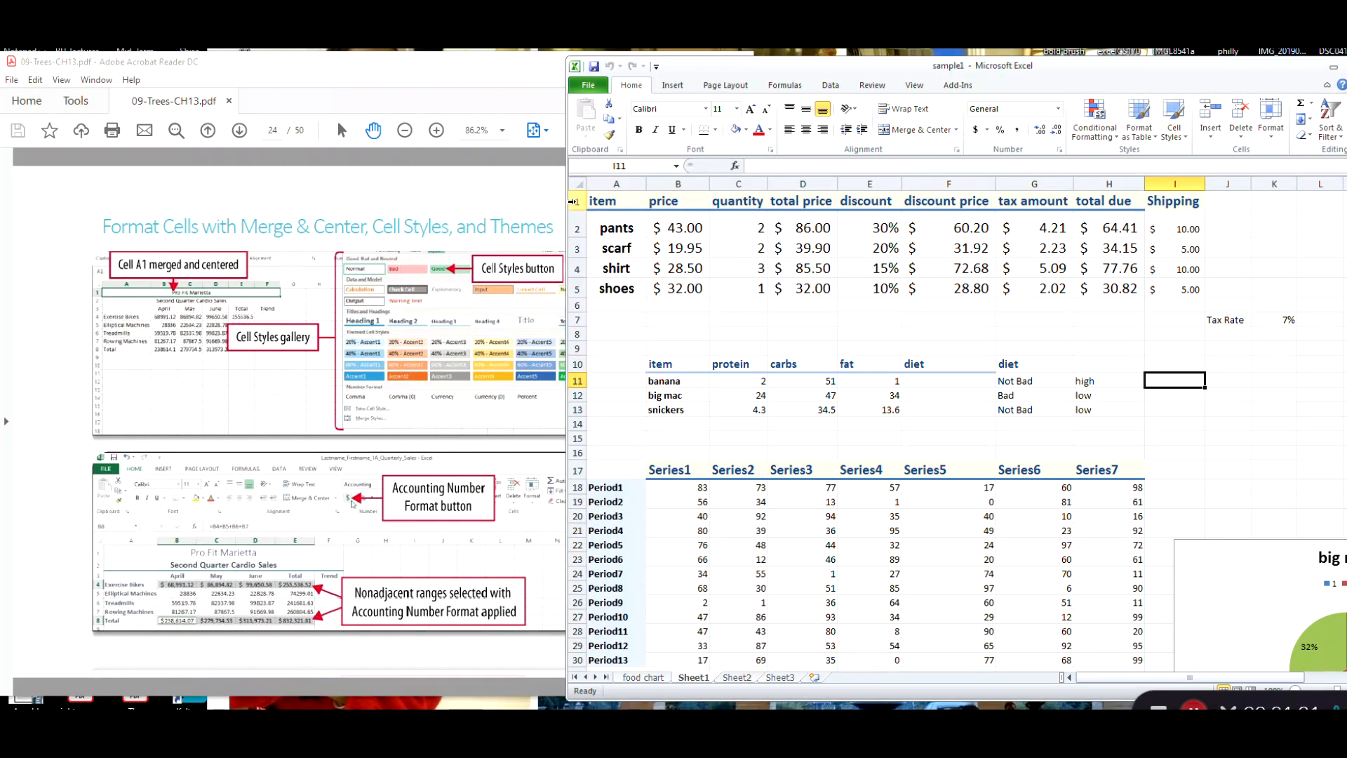
pyautogui.click(574, 201)
pyautogui.rightClick(576, 201)
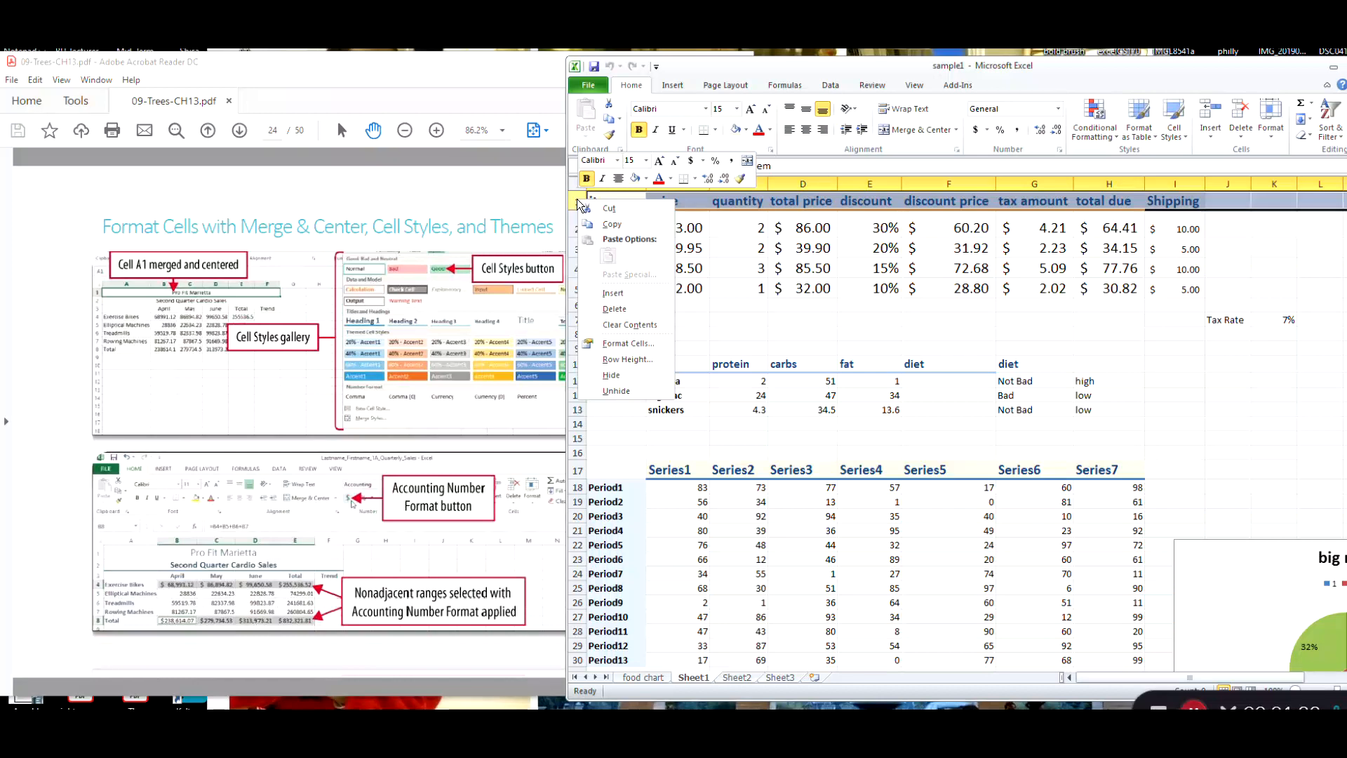
pyautogui.click(613, 292)
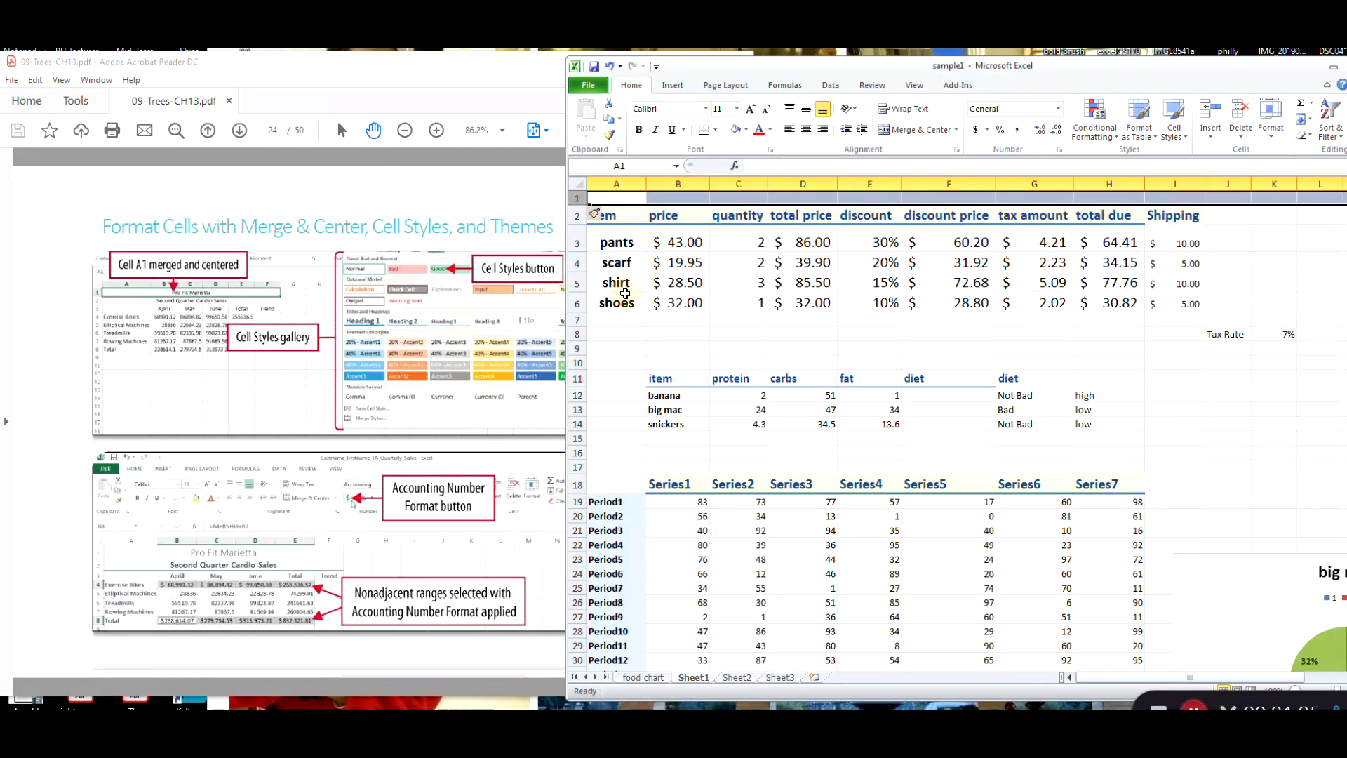
# Enter the title "retail inventory" in cell A1.
pyautogui.click(611, 199)
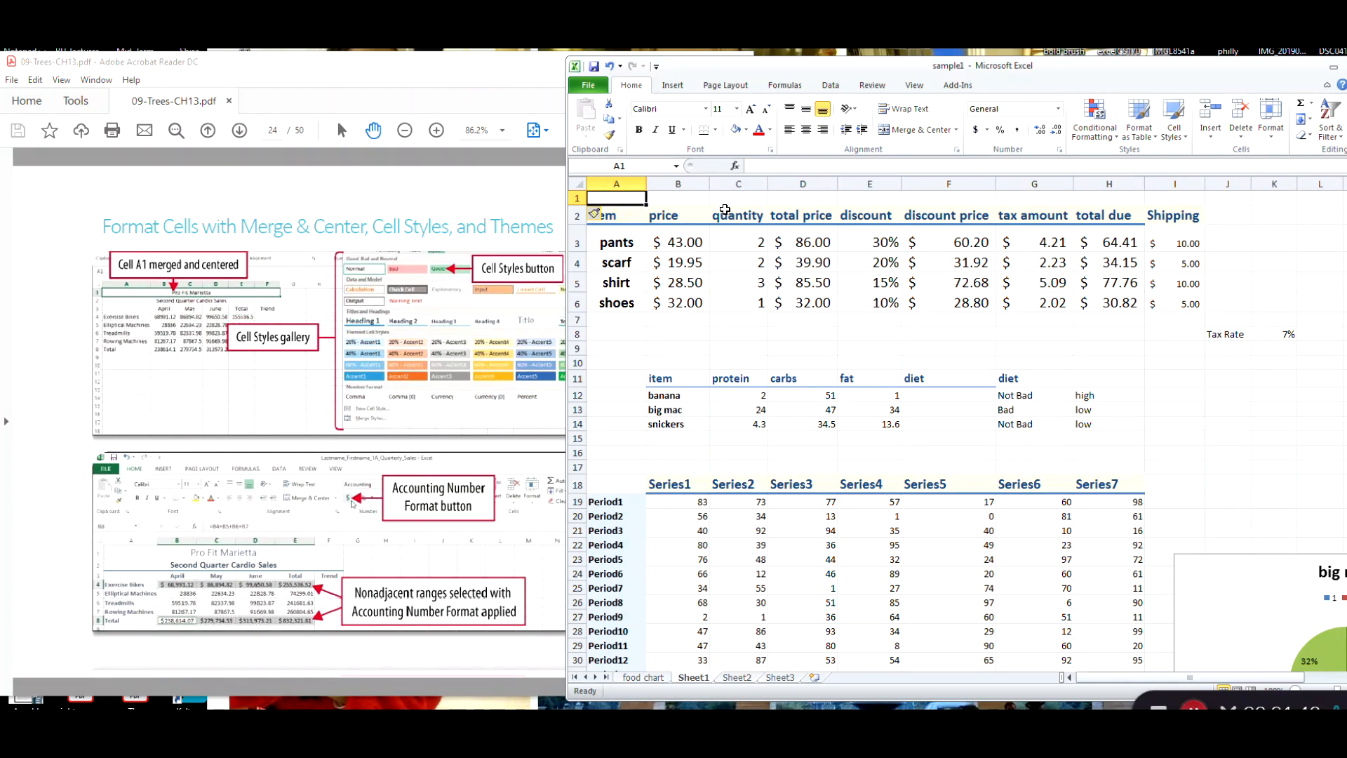
pyautogui.write('retial')
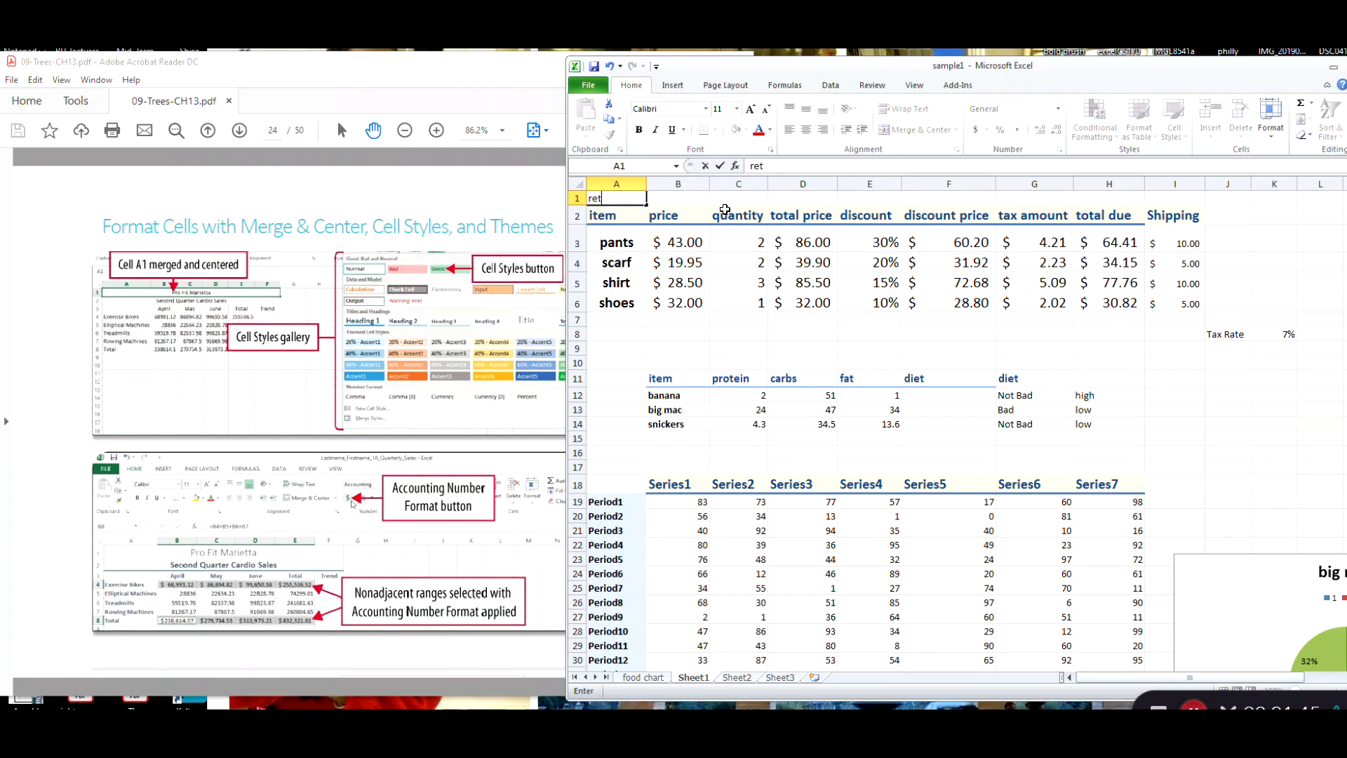
pyautogui.press('BackSpace')
pyautogui.press('BackSpace')
pyautogui.write('ail inventory')
pyautogui.press('Return')
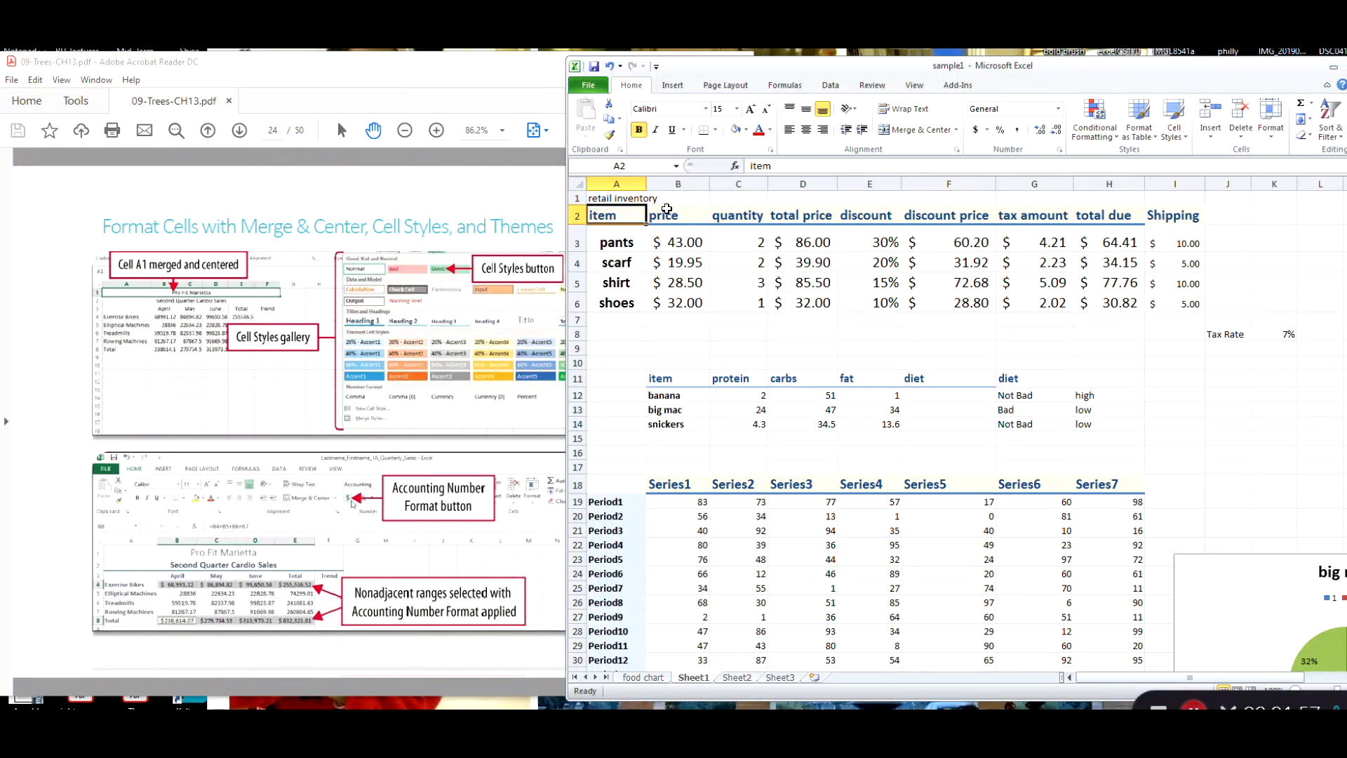
# Check cell by cell across row 1 up to I1, and again in A1, which cell holds the title text.
pyautogui.click(674, 201)
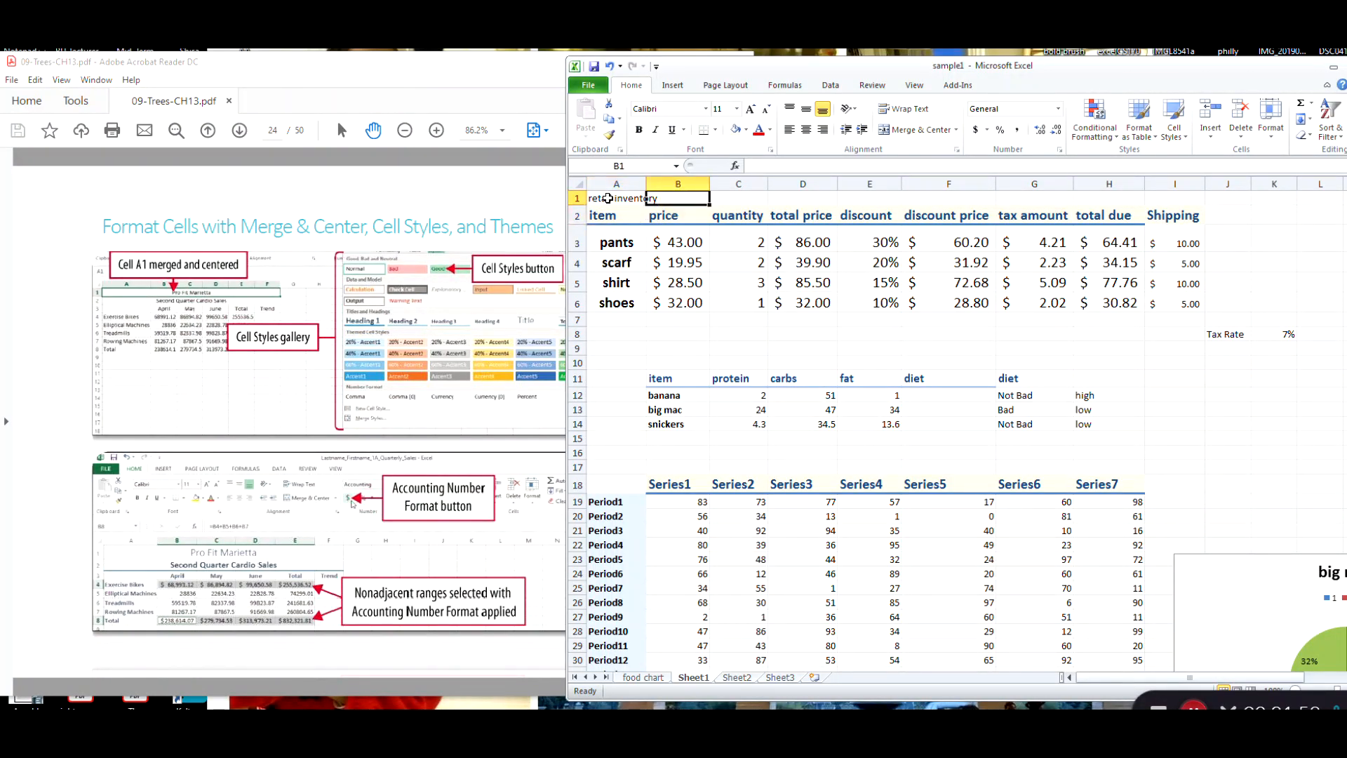
pyautogui.click(829, 197)
pyautogui.click(860, 197)
pyautogui.click(926, 197)
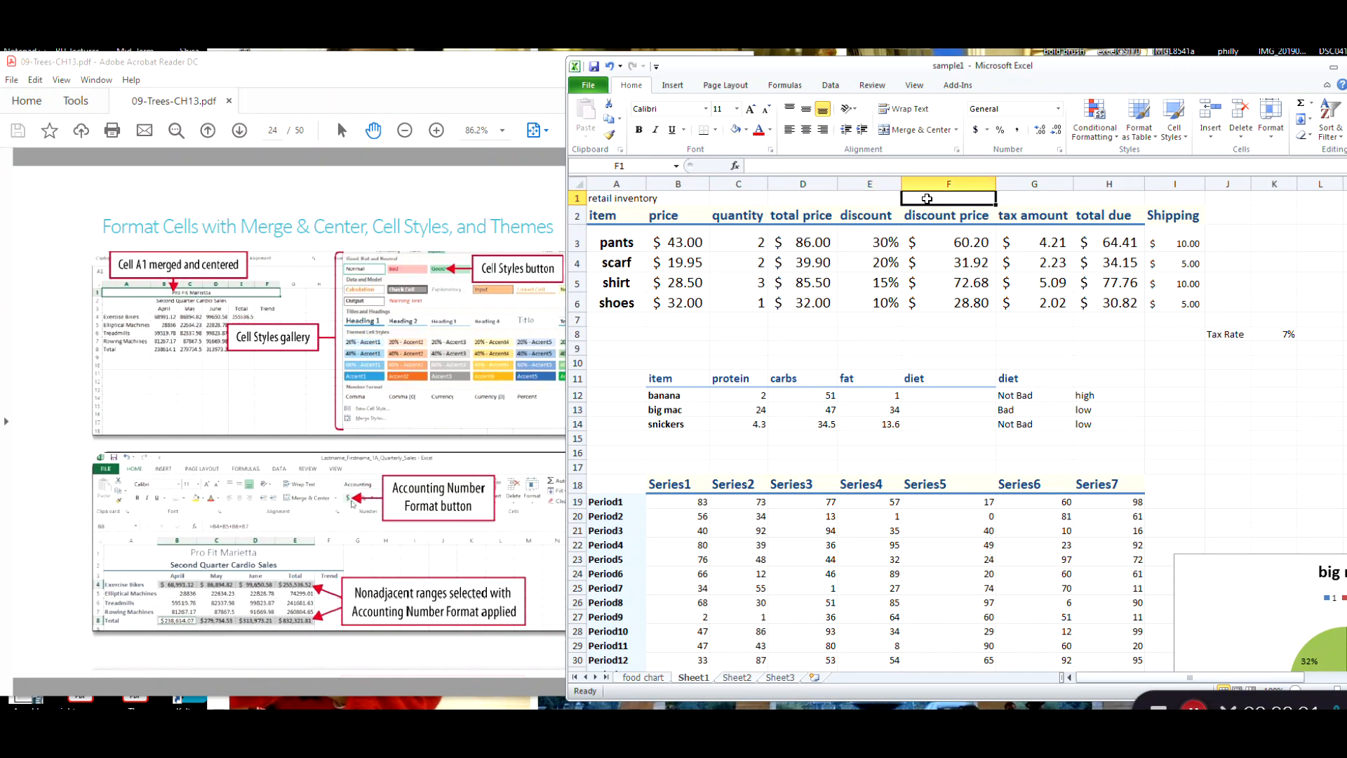
pyautogui.click(1024, 197)
pyautogui.click(1116, 197)
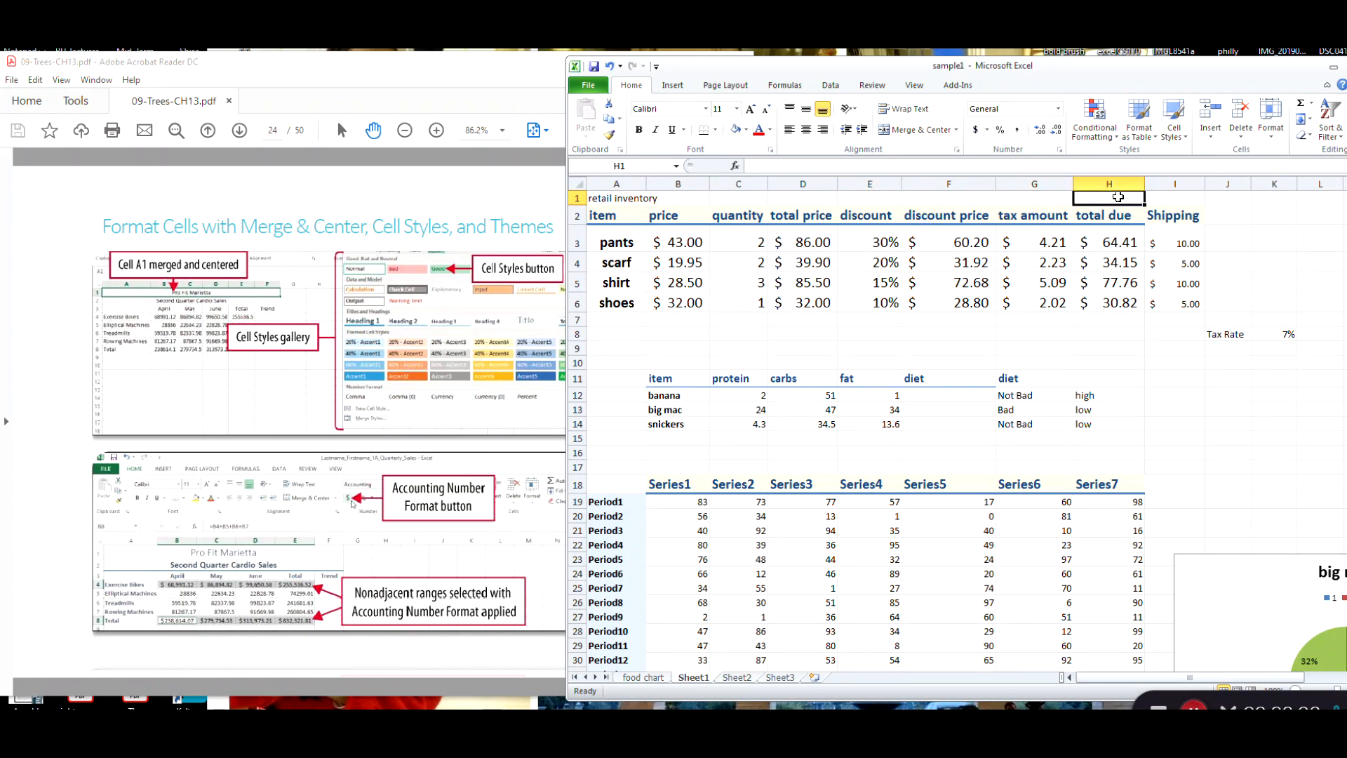
pyautogui.click(1168, 202)
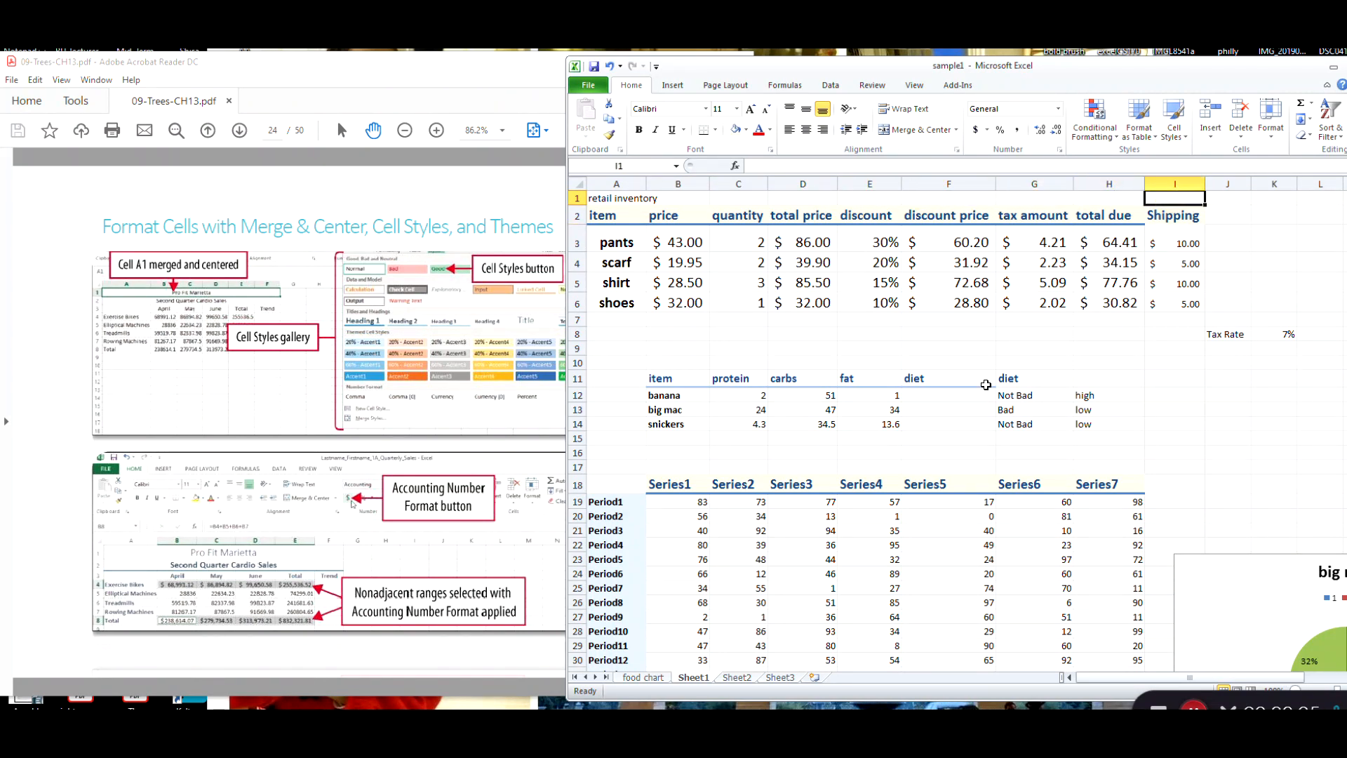
pyautogui.click(618, 199)
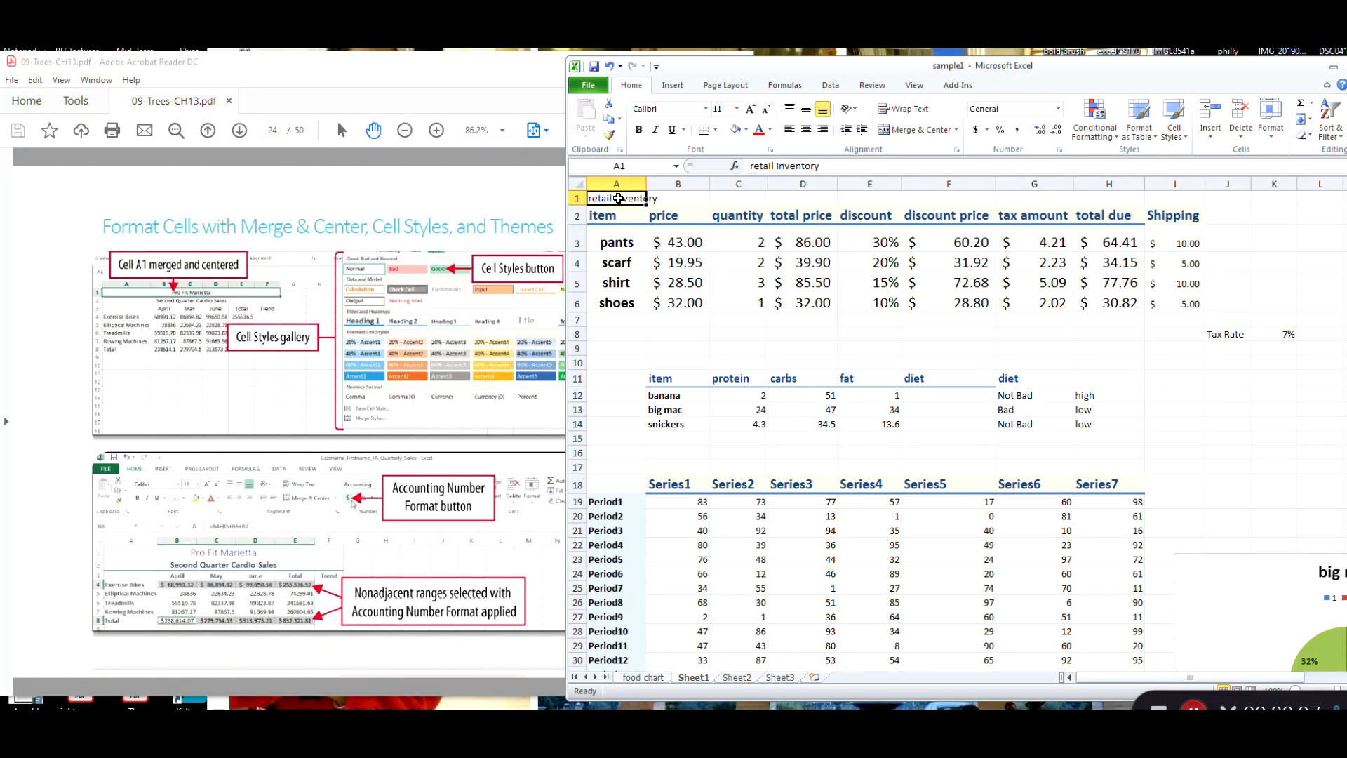
# Merge and center the title across A1:I1.
pyautogui.moveTo(618, 199); pyautogui.dragTo(1172, 205)
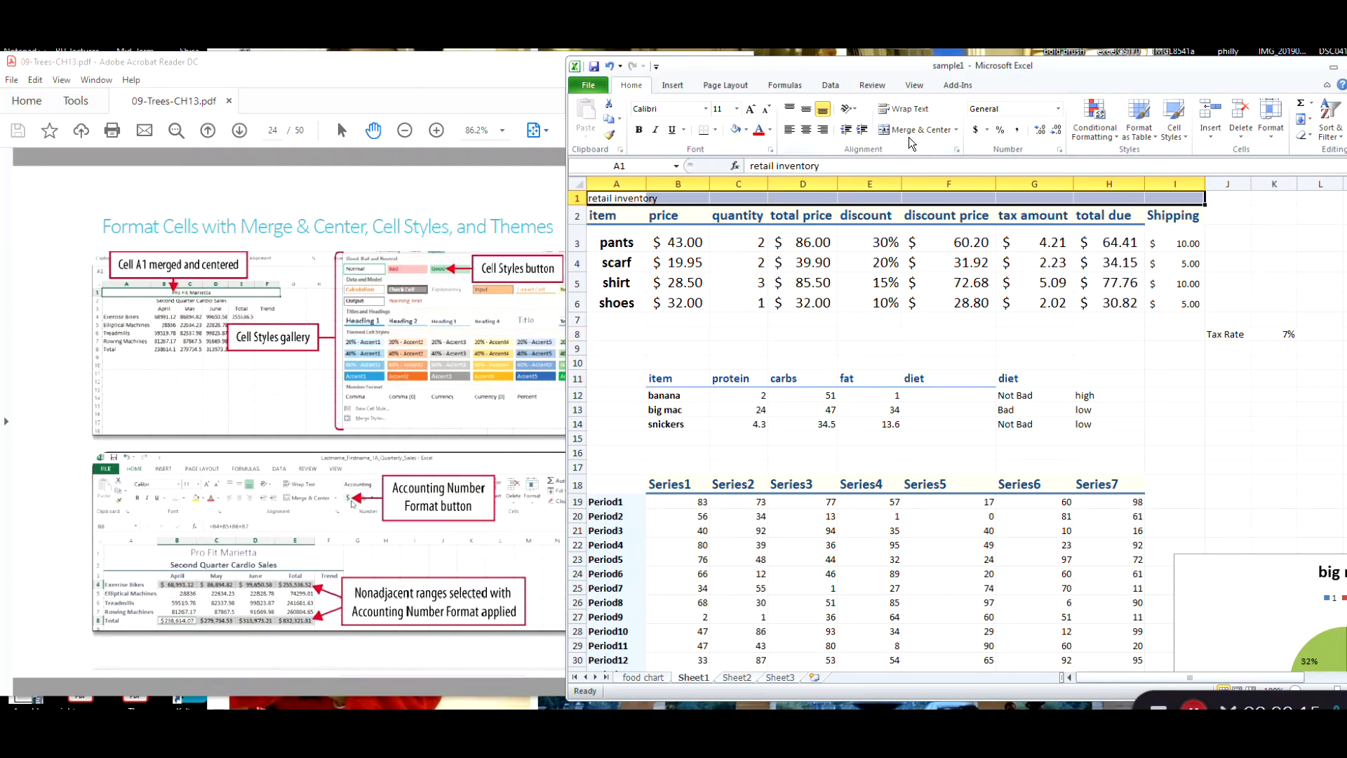
pyautogui.click(957, 131)
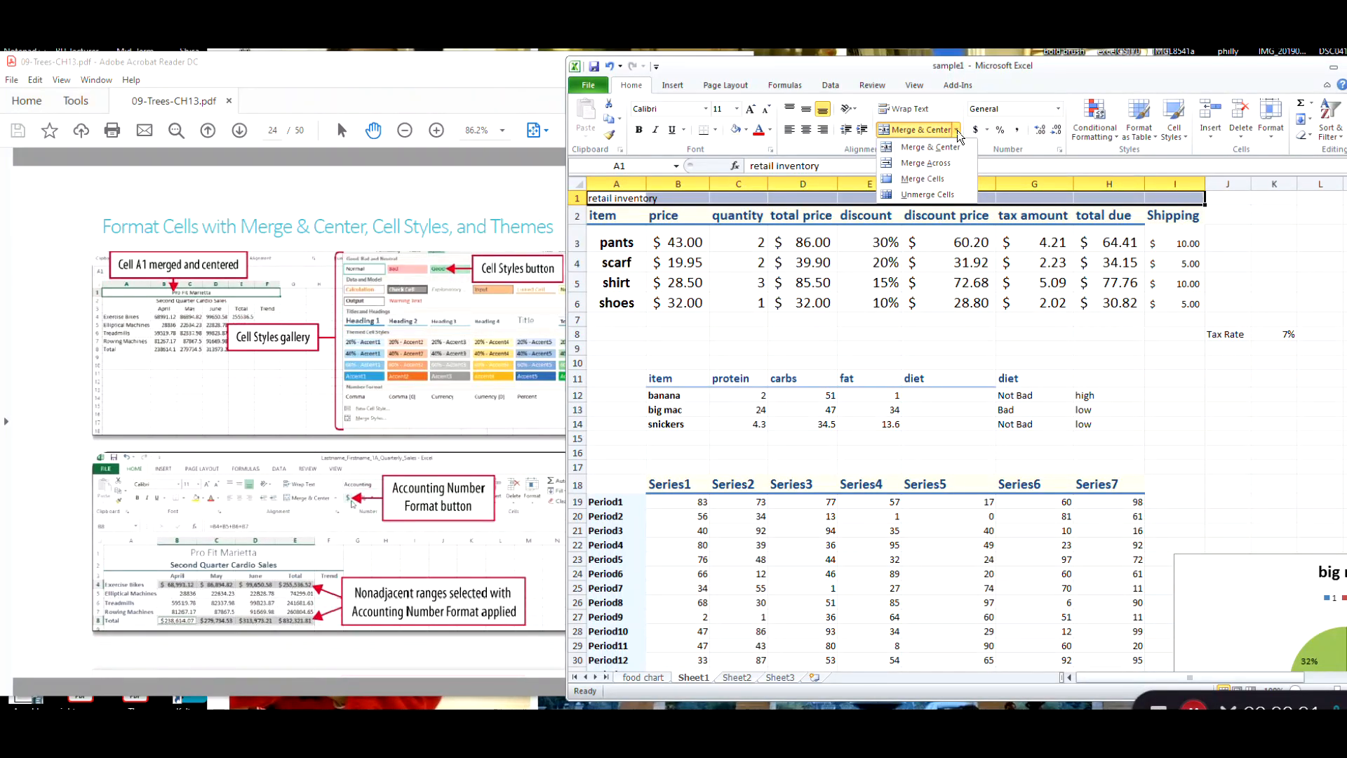
pyautogui.click(922, 149)
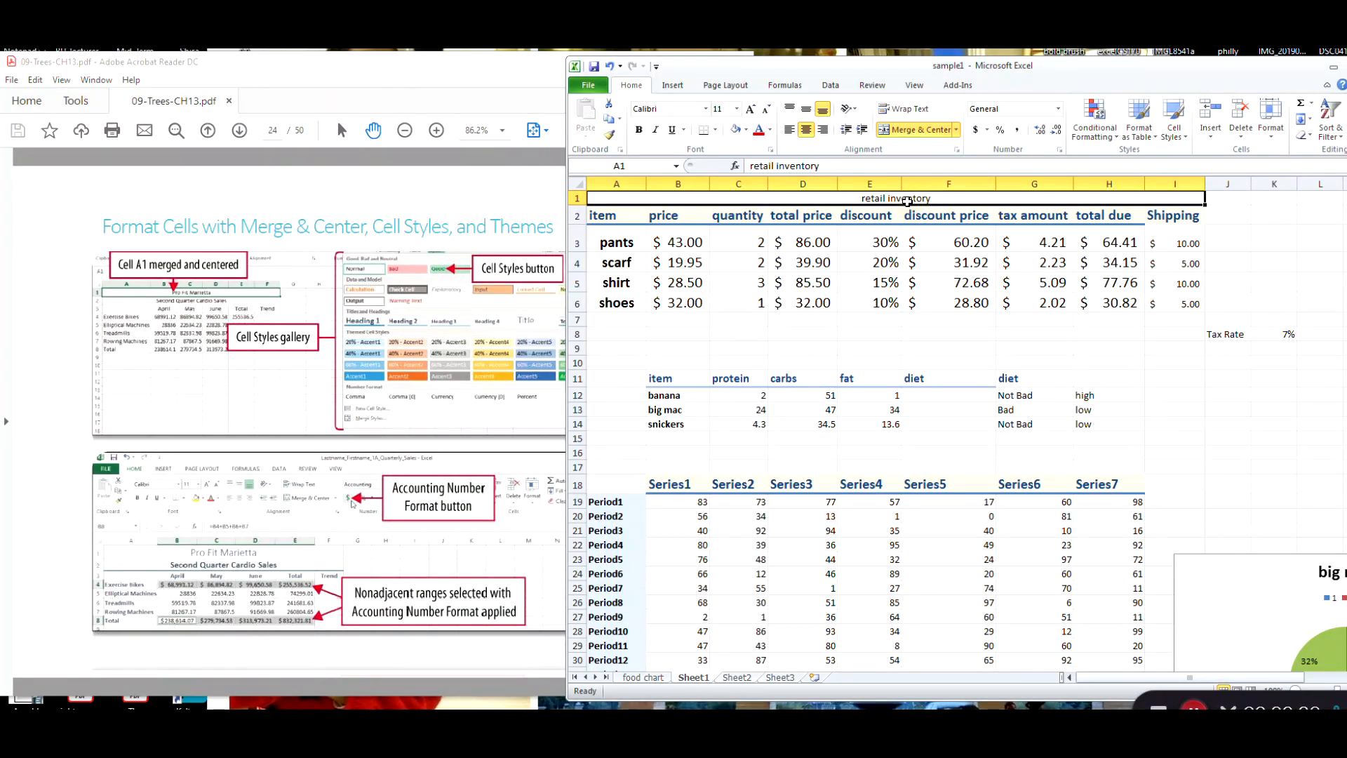
# Apply the Heading 1 cell style and the Tan, Background 2 fill color to the merged title.
pyautogui.click(1182, 120)
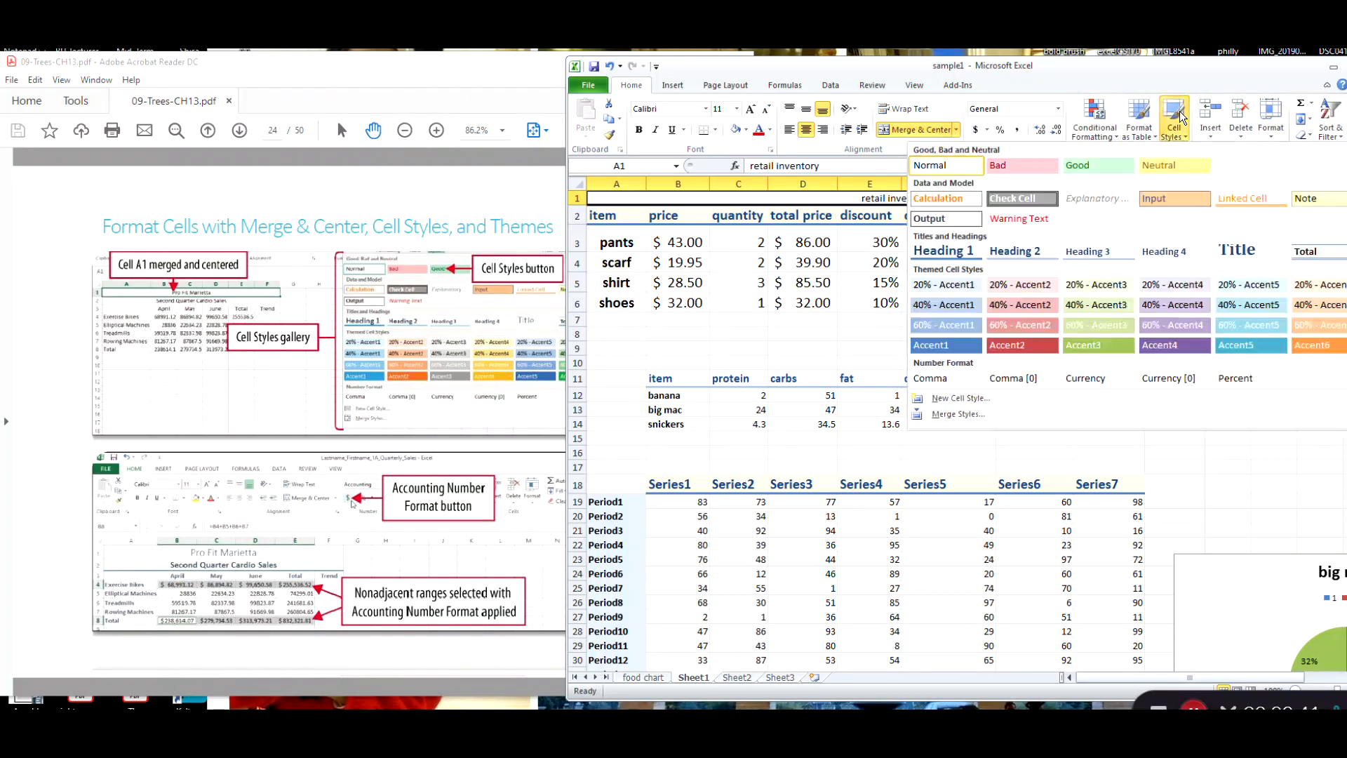
pyautogui.click(953, 254)
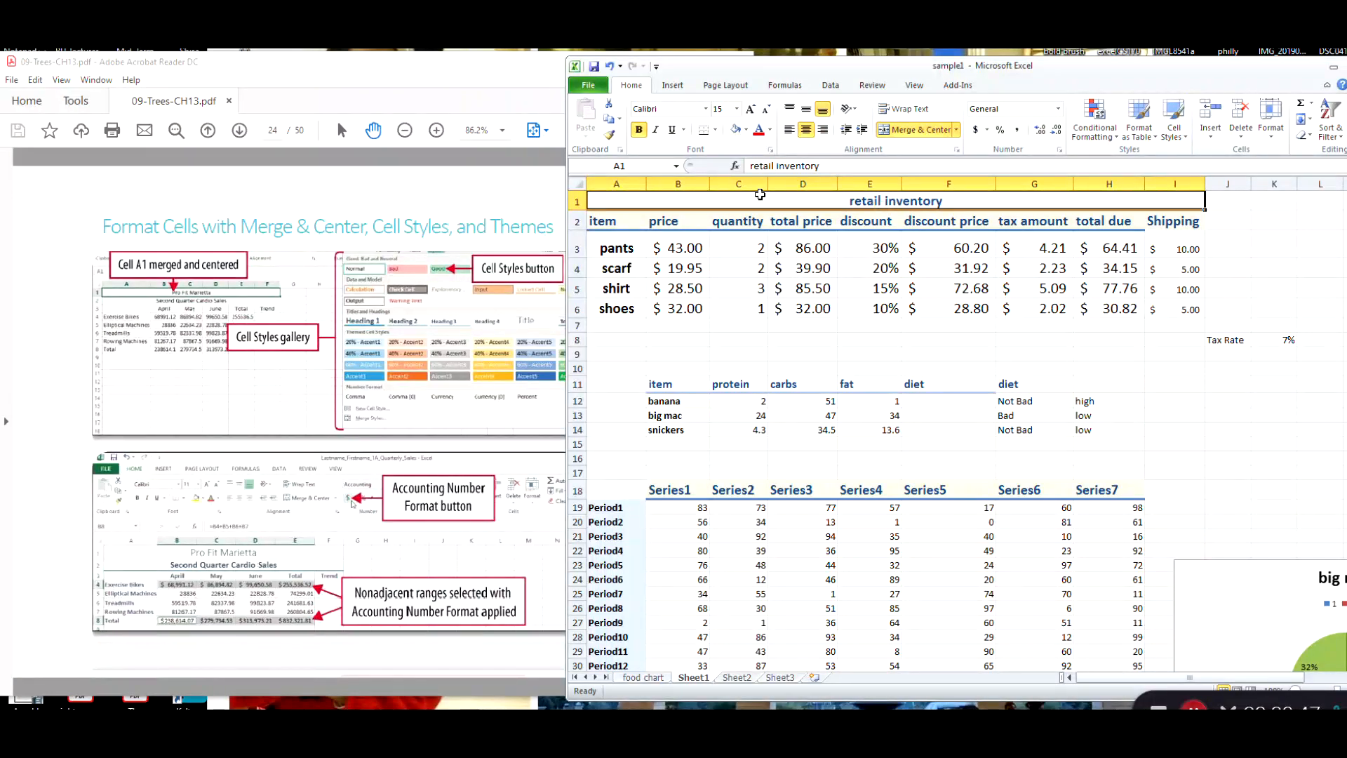
pyautogui.click(748, 132)
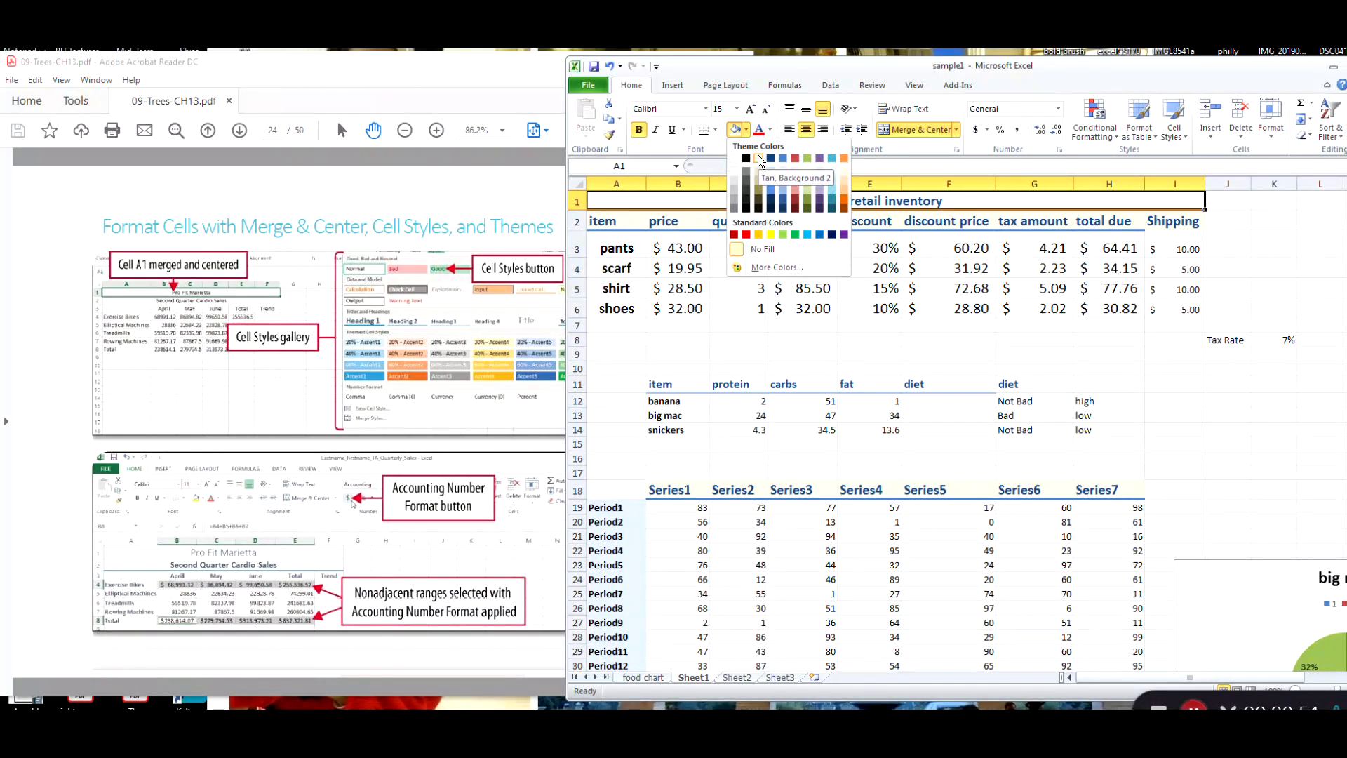
pyautogui.click(758, 159)
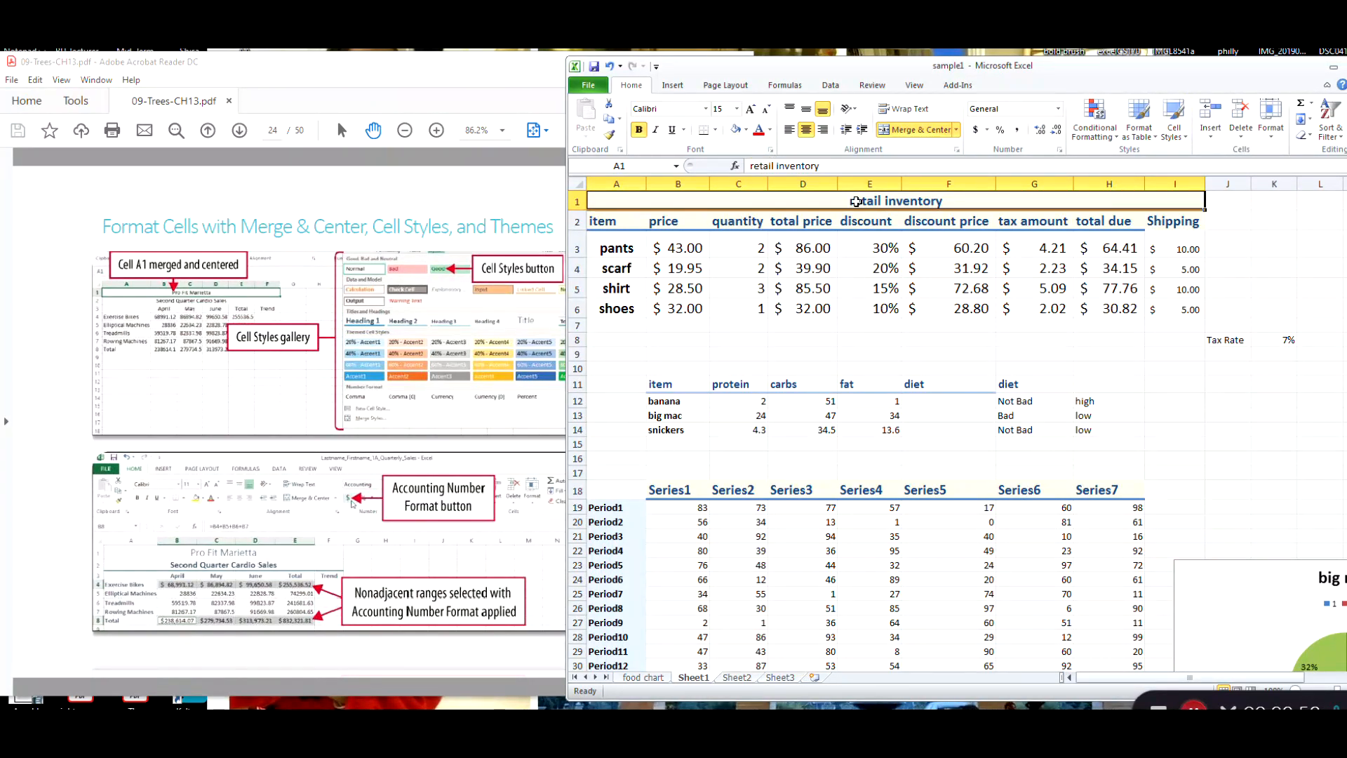
# Set the font size of the merged title in A1 to 22.
pyautogui.click(736, 108)
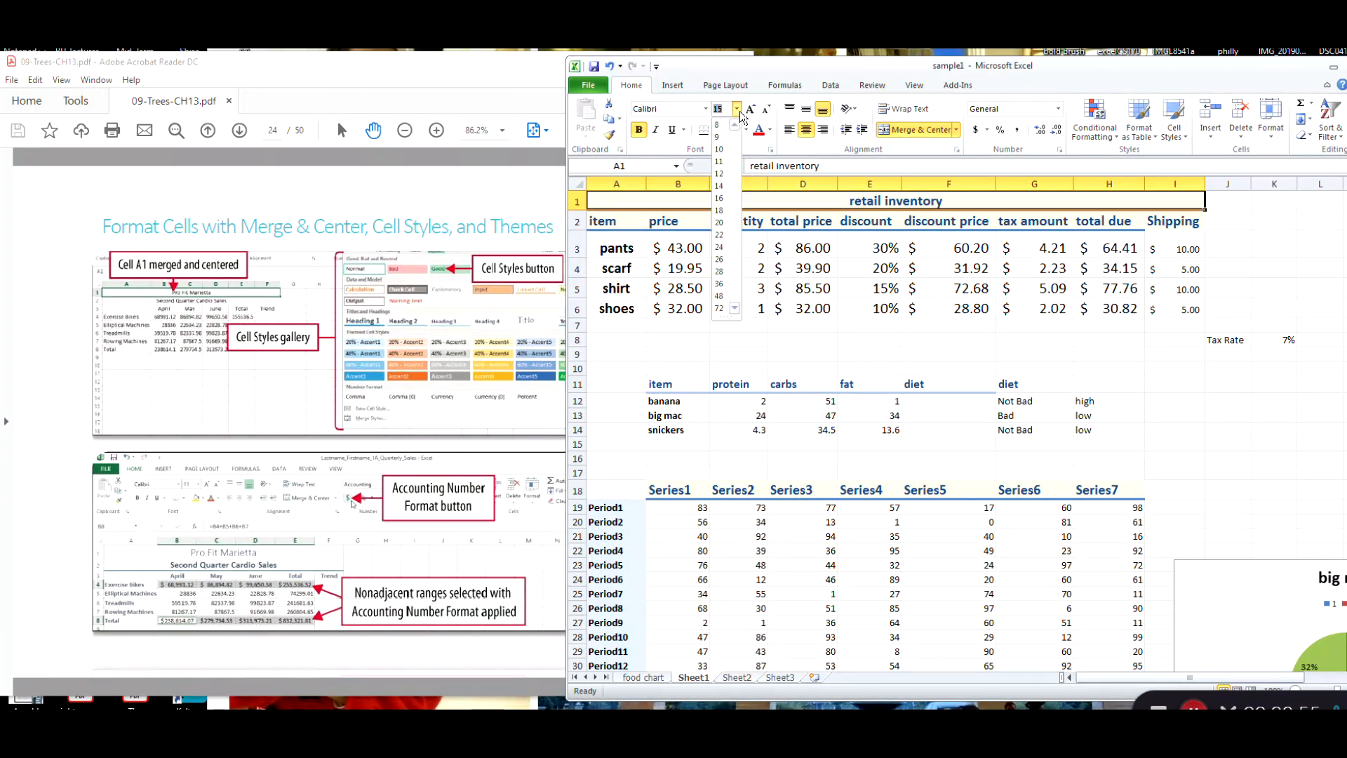
pyautogui.click(719, 199)
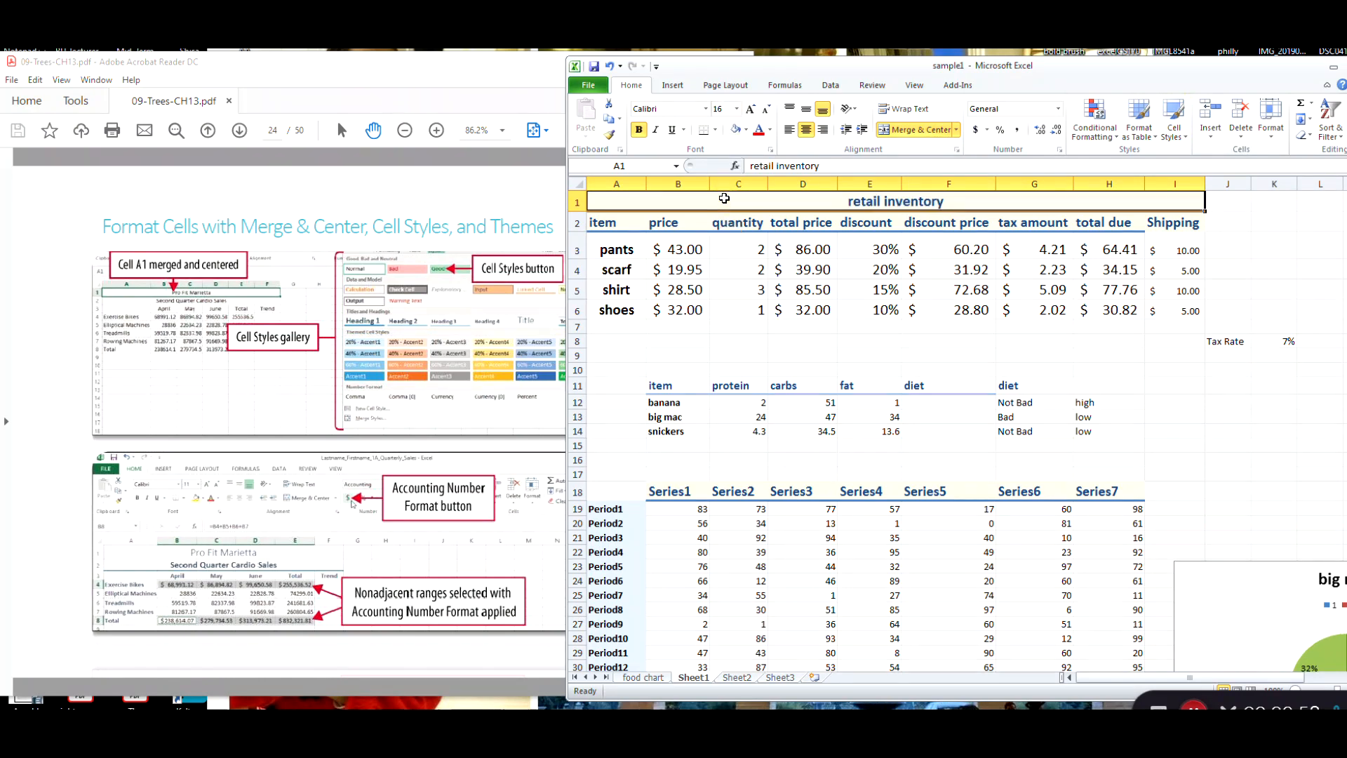
pyautogui.click(736, 108)
pyautogui.click(722, 236)
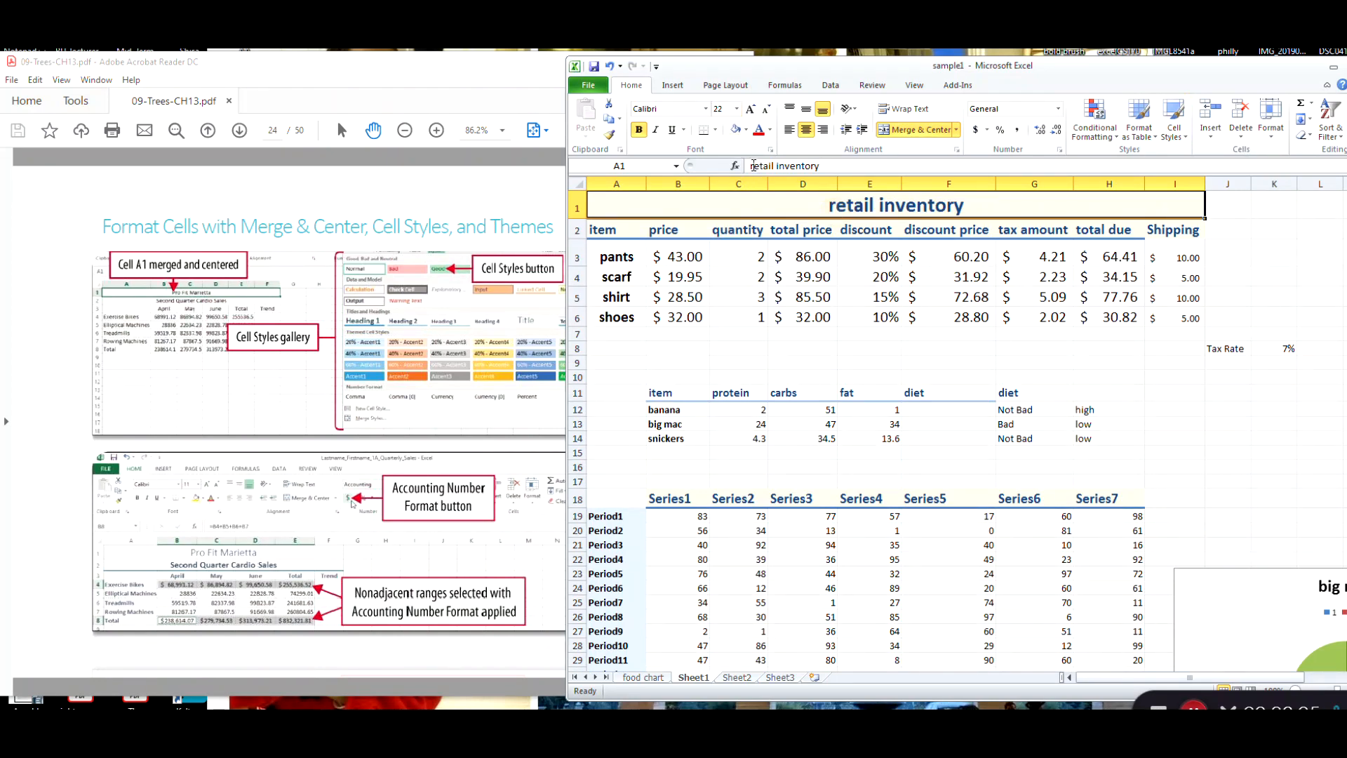
# Capitalize both words of the title in A1 so it reads "Retail Inventory".
pyautogui.click(750, 166)
pyautogui.press('Delete')
pyautogui.write('R')
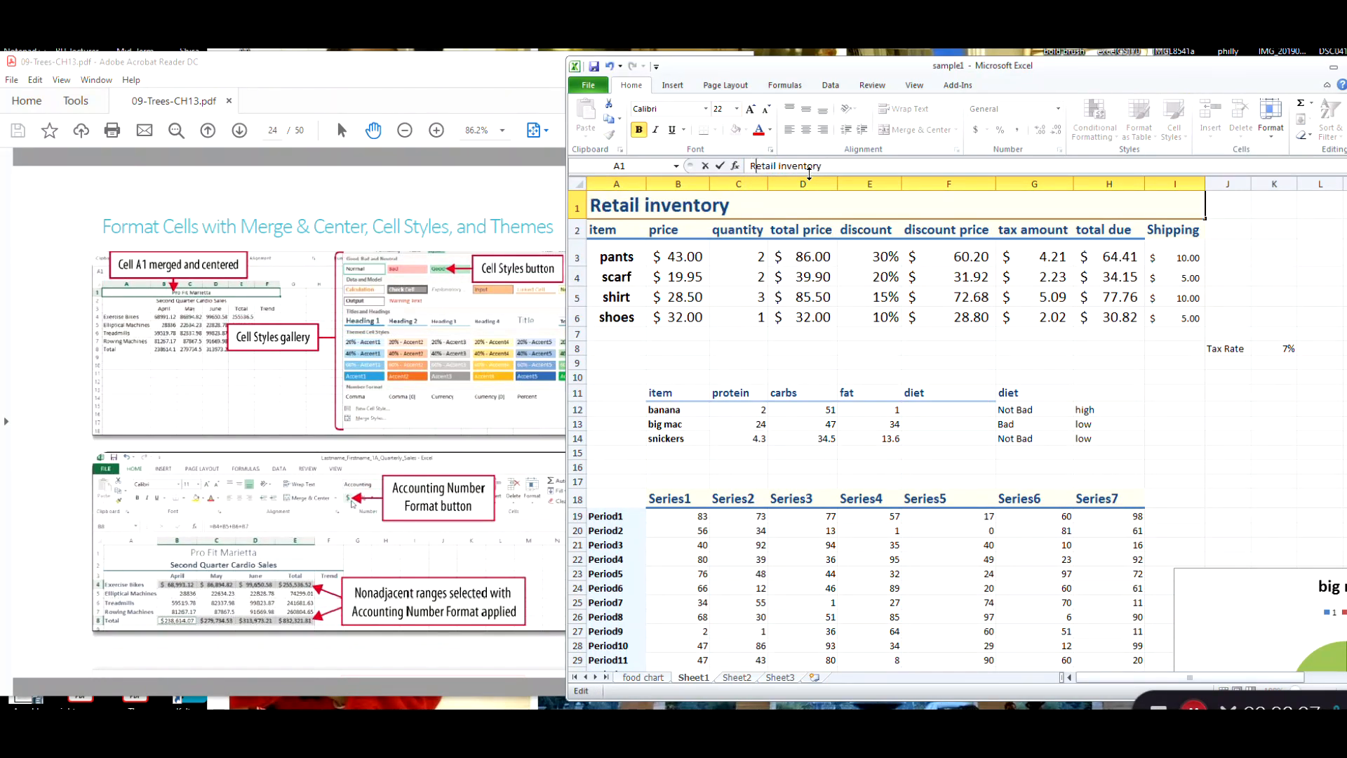
pyautogui.press('Right')
pyautogui.press('Right')
pyautogui.press('Right')
pyautogui.press('Right')
pyautogui.press('Right')
pyautogui.press('Right')
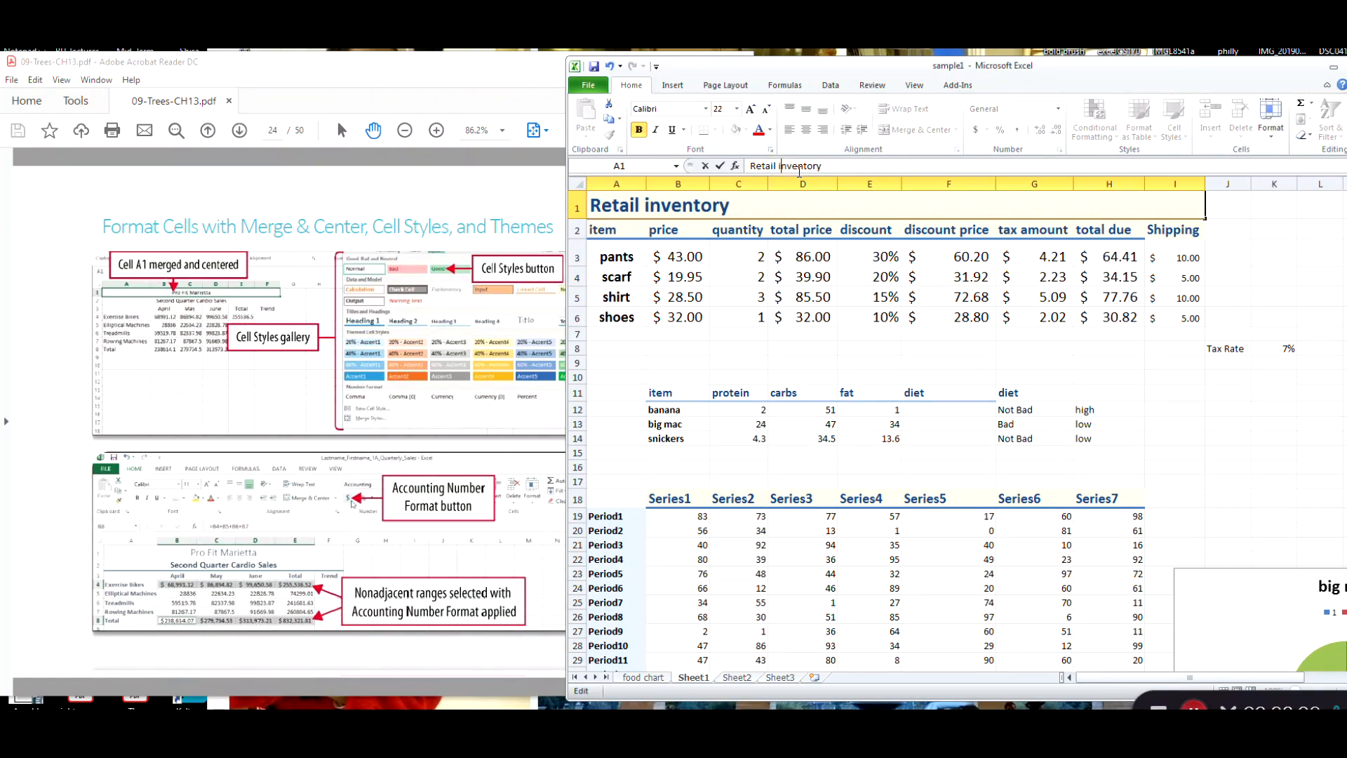
pyautogui.press('Delete')
pyautogui.write('I')
pyautogui.press('Return')
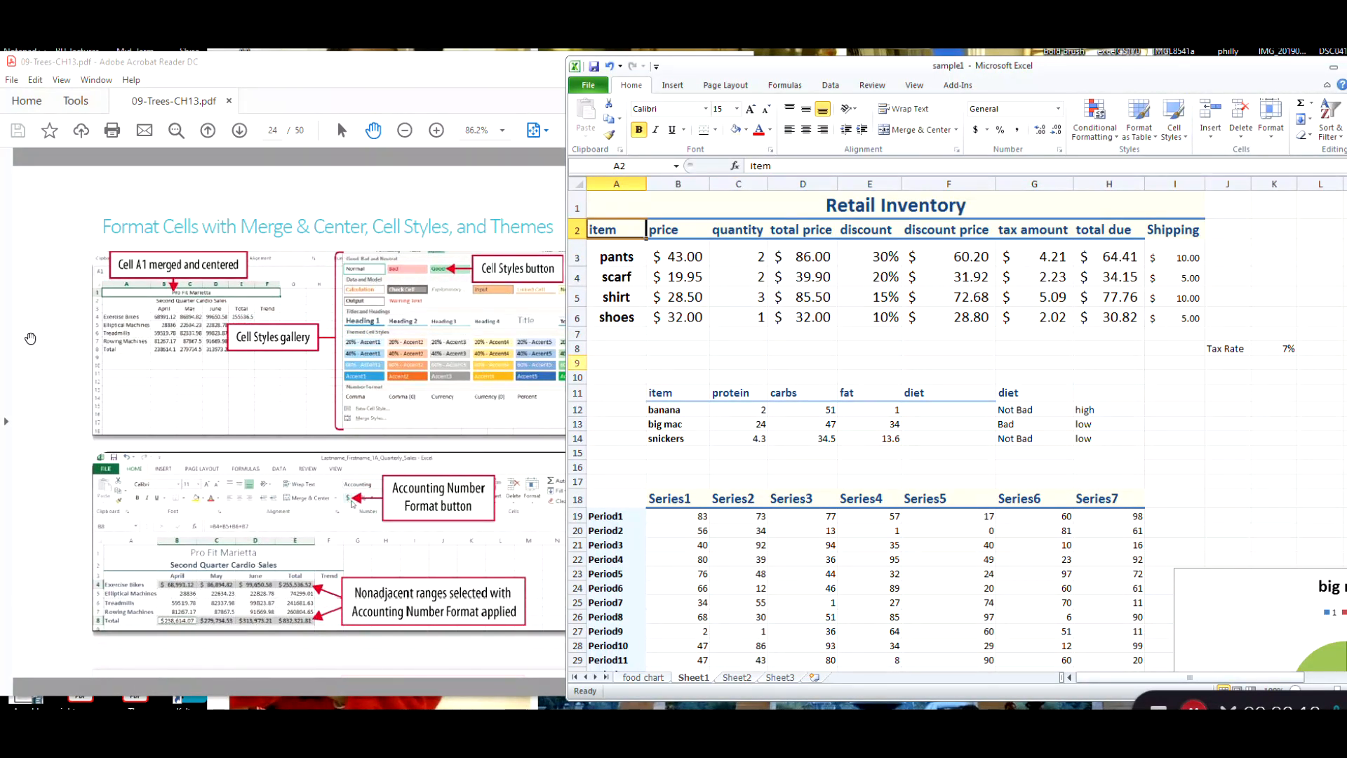
# View the Sorting the Data slide in the Acrobat Reader PDF, and in Excel apply a Filter to the retail table A2:I6.
pyautogui.click(49, 327)
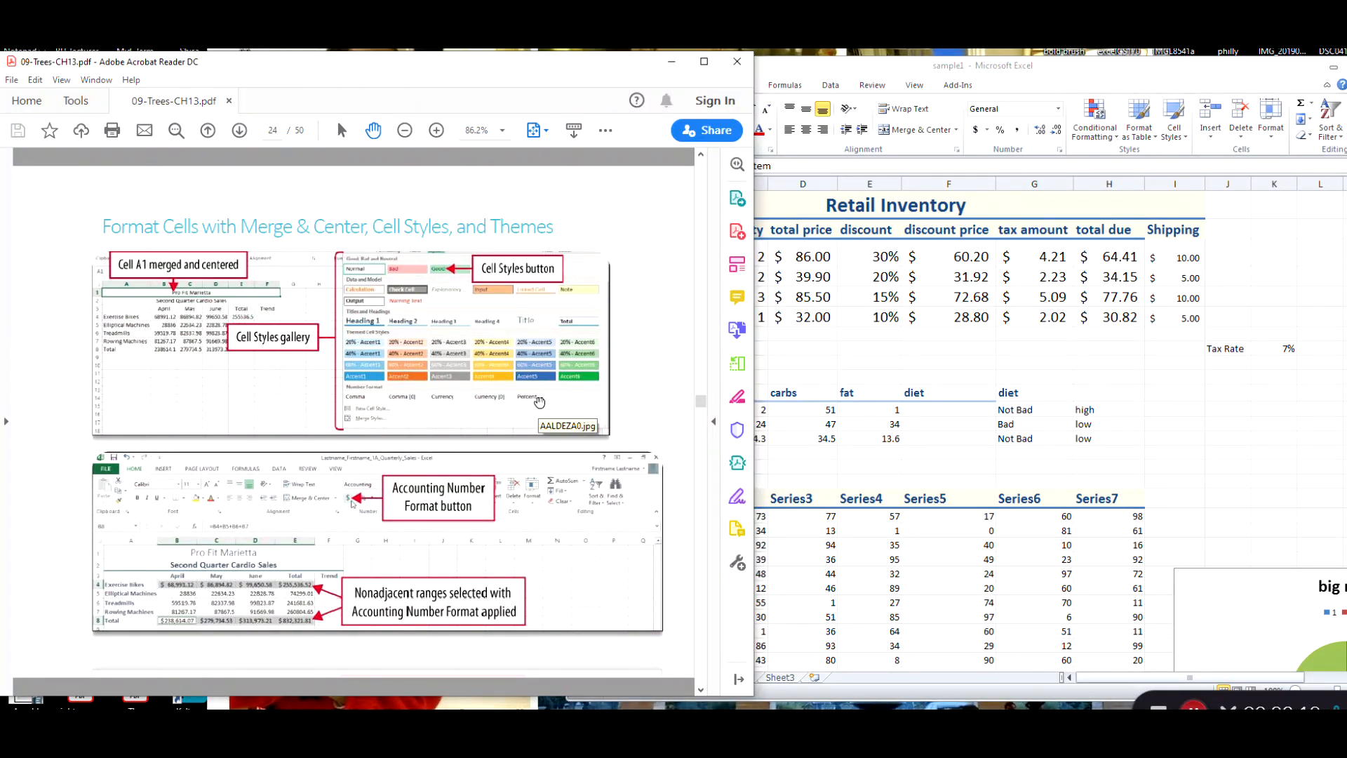
pyautogui.scroll(-1, 539, 406)
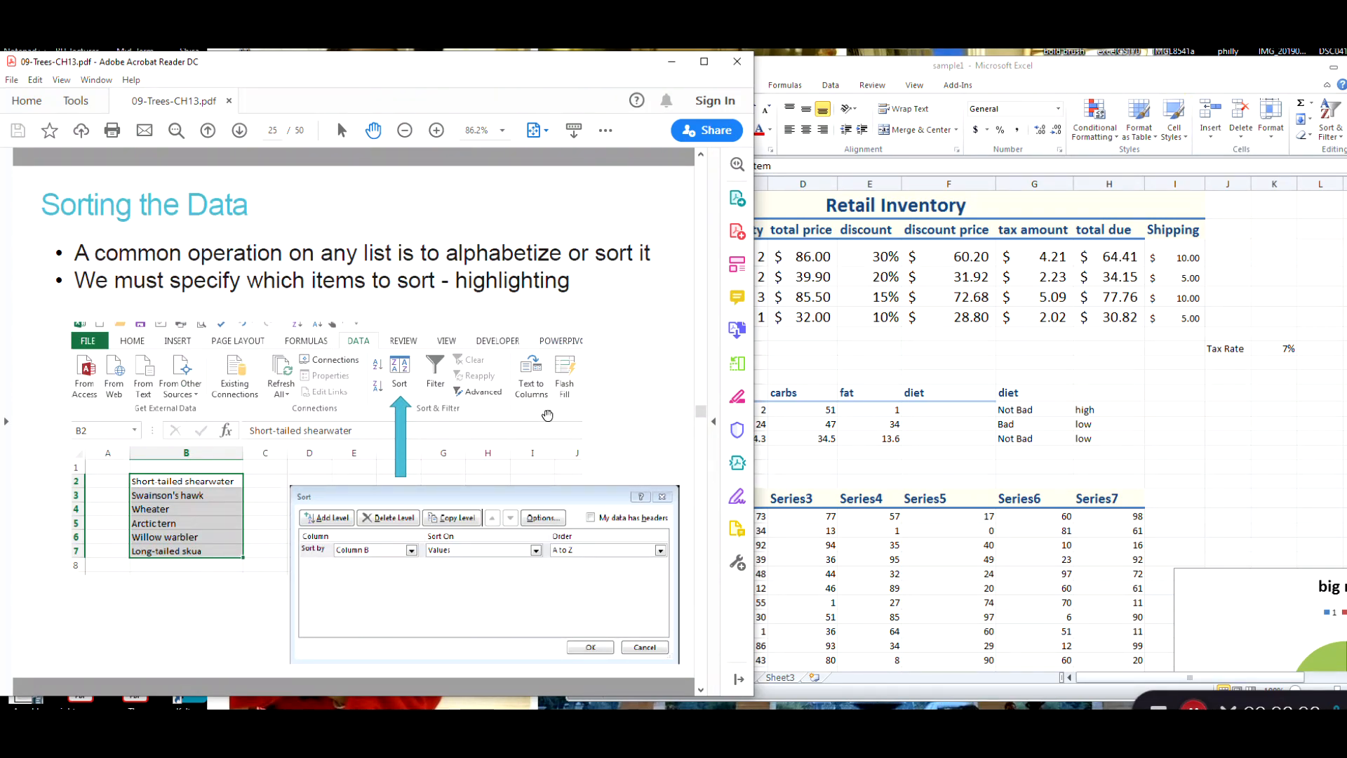
pyautogui.click(920, 359)
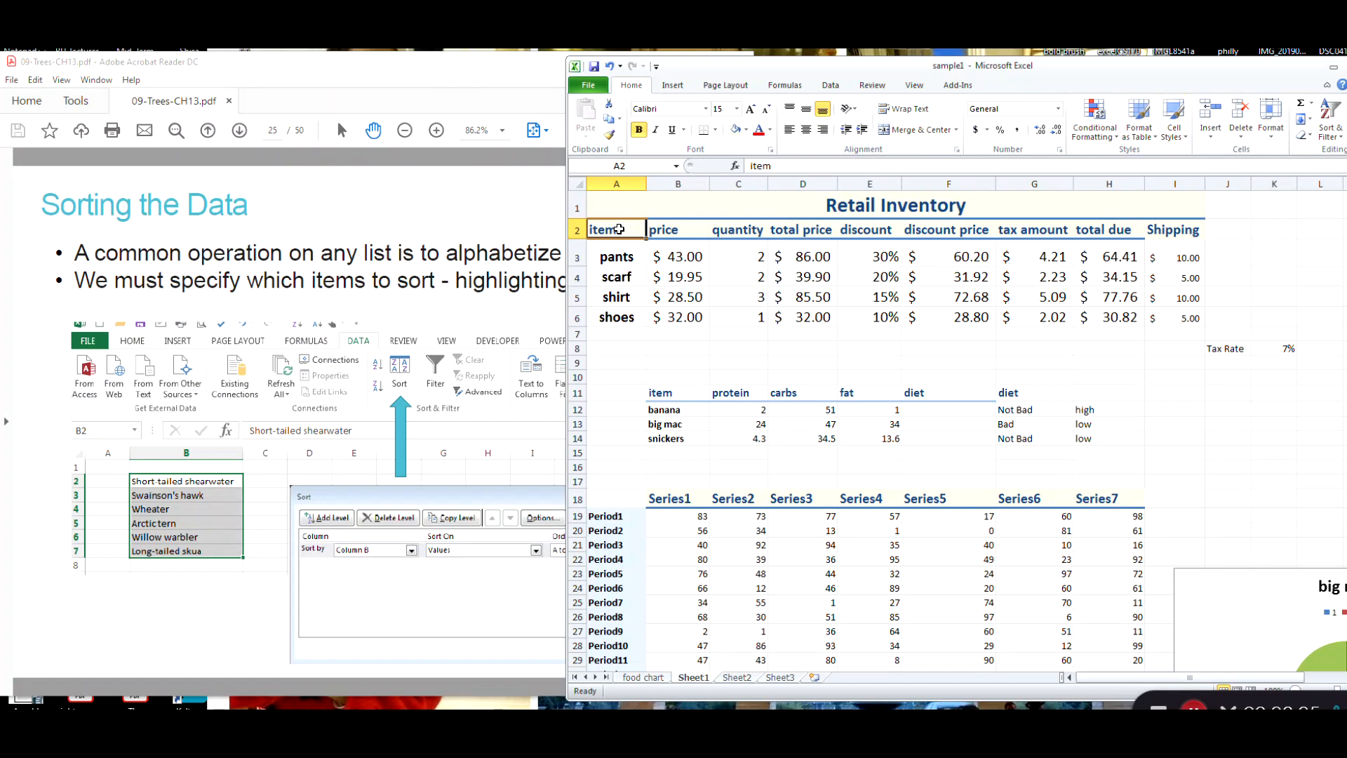
pyautogui.moveTo(619, 230); pyautogui.dragTo(1182, 320)
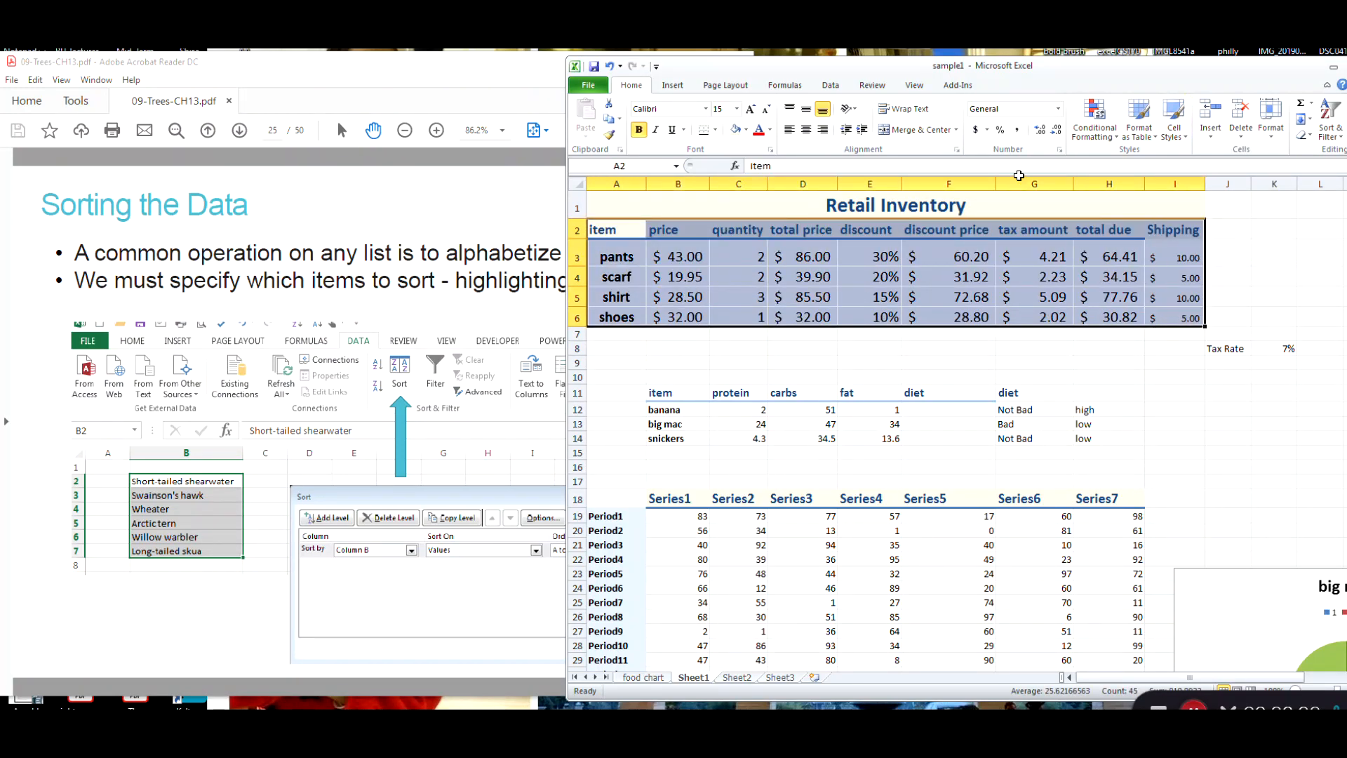
pyautogui.click(829, 86)
pyautogui.click(913, 117)
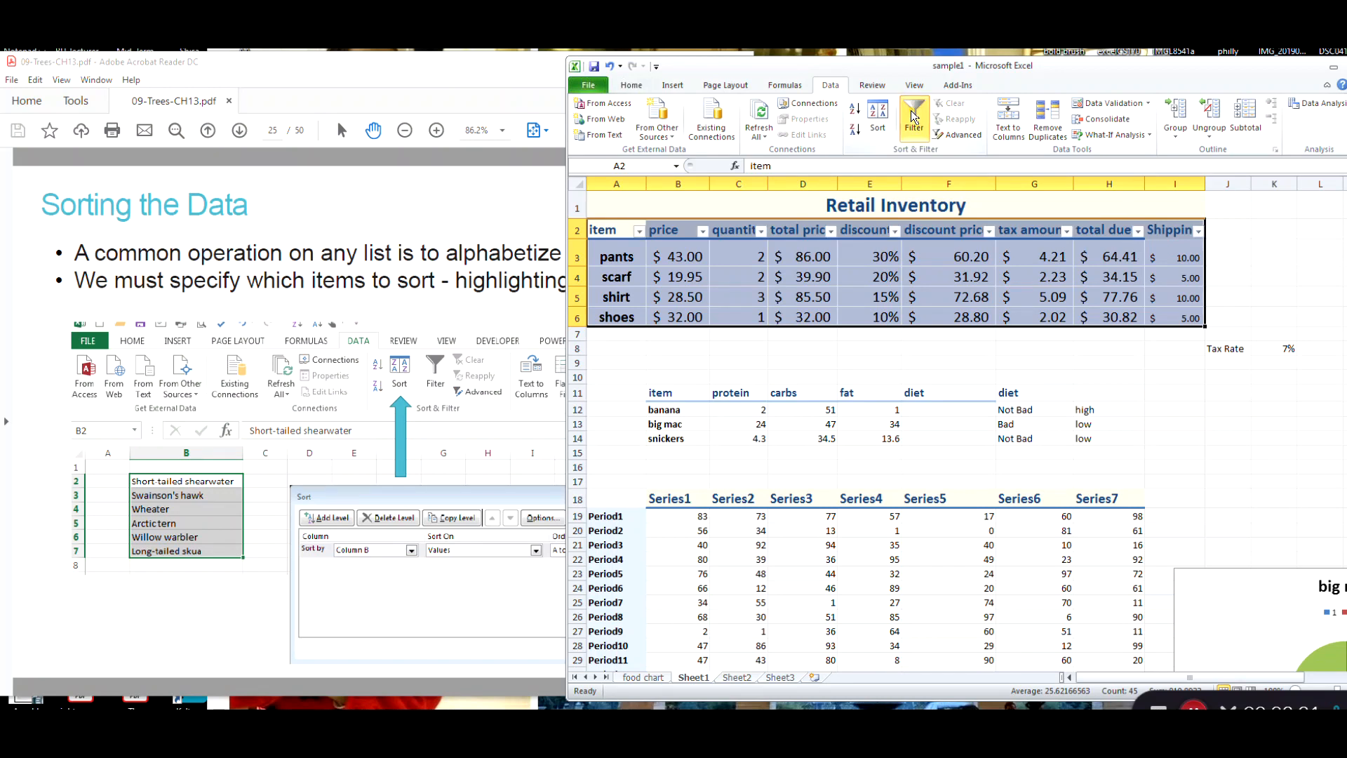
# Examine the sort and filter options offered for the price and total price columns.
pyautogui.click(702, 230)
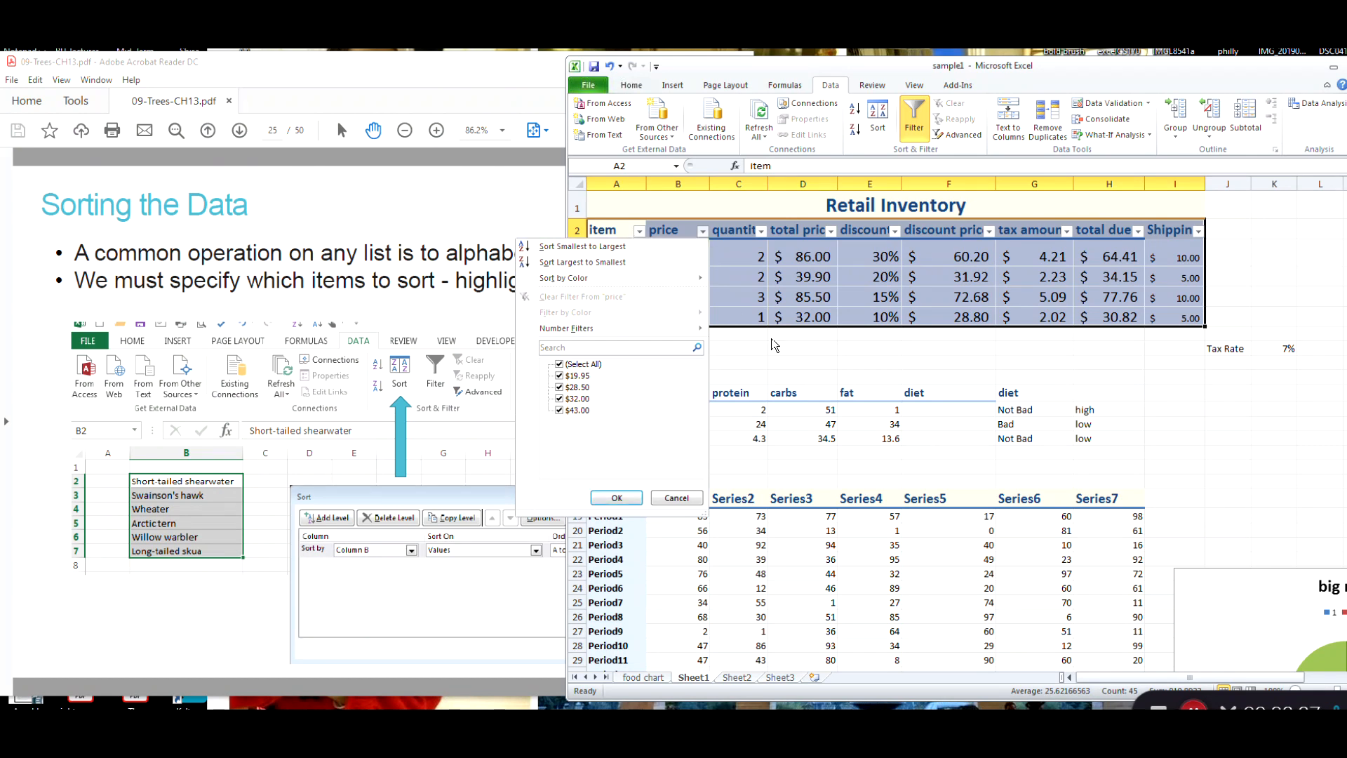
pyautogui.click(839, 347)
pyautogui.click(831, 231)
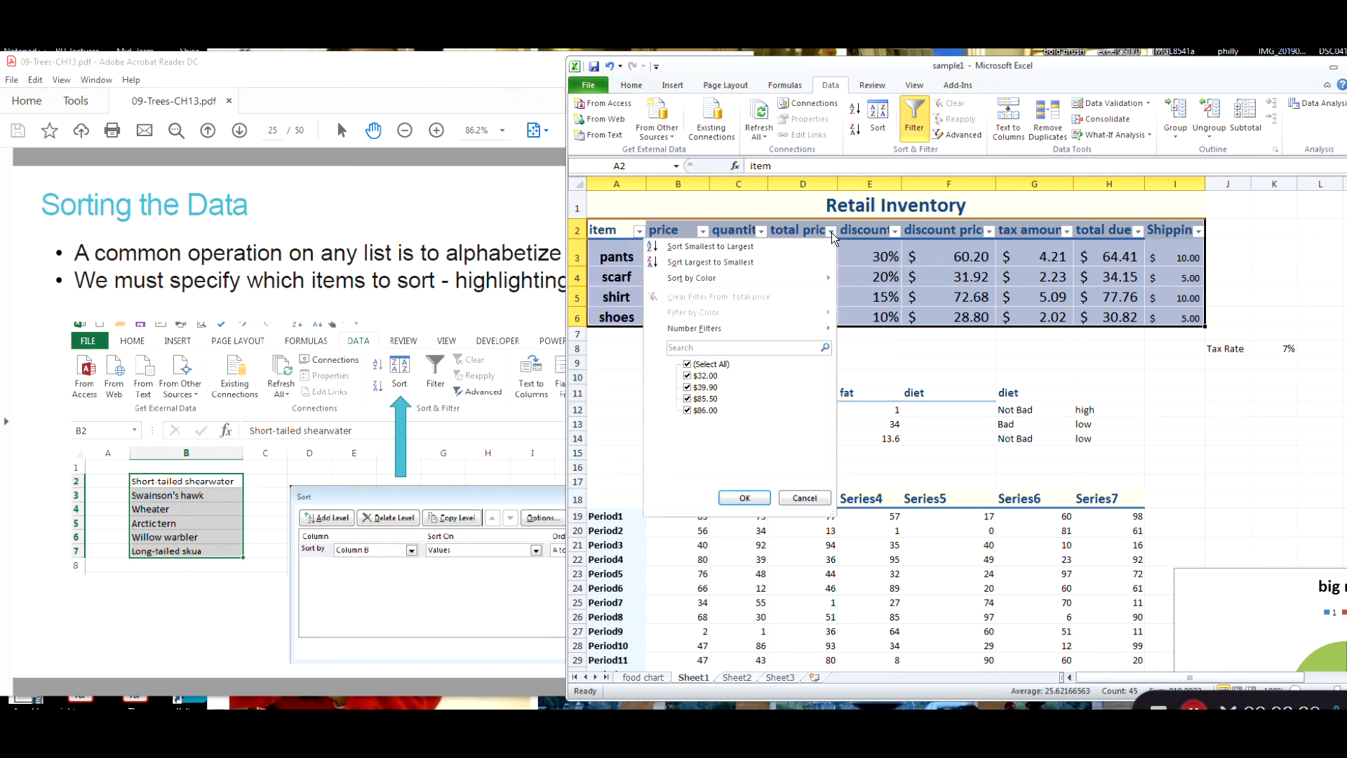
pyautogui.click(831, 233)
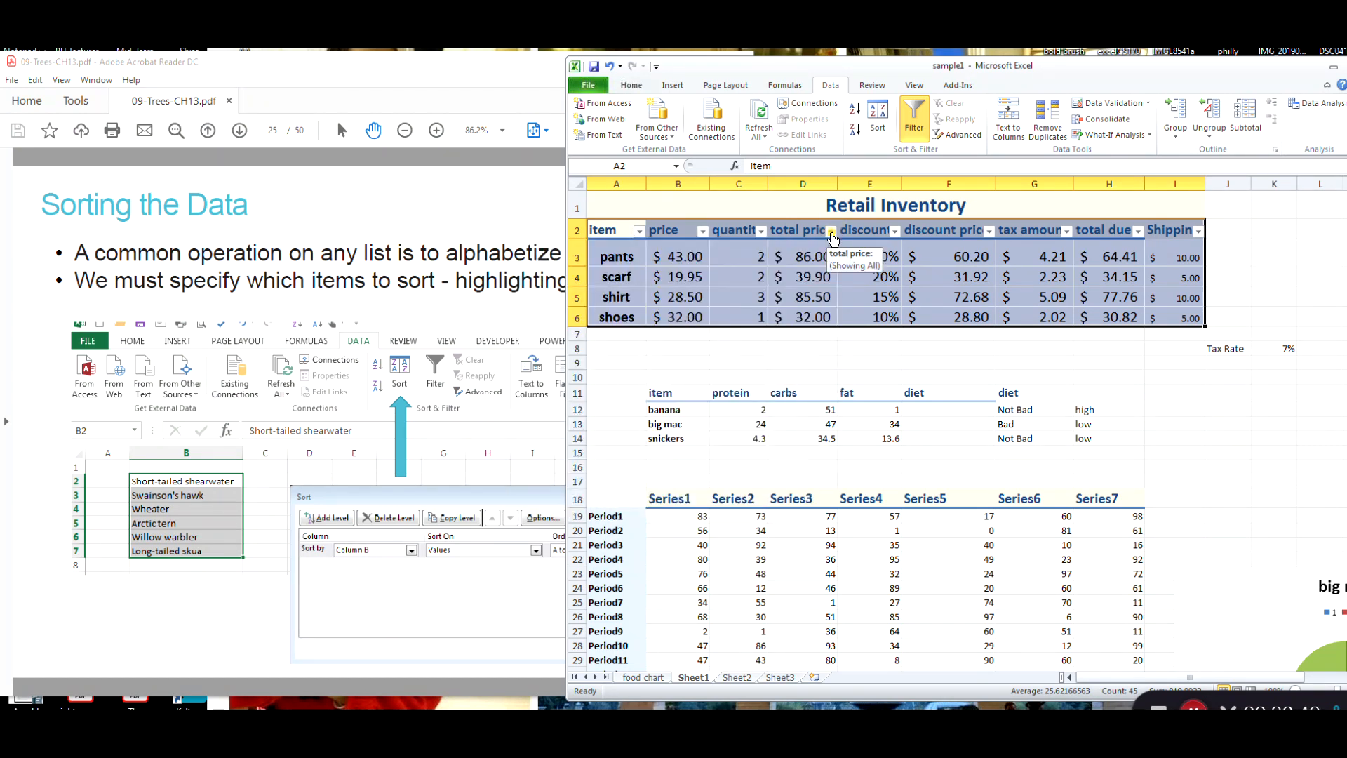
pyautogui.click(902, 349)
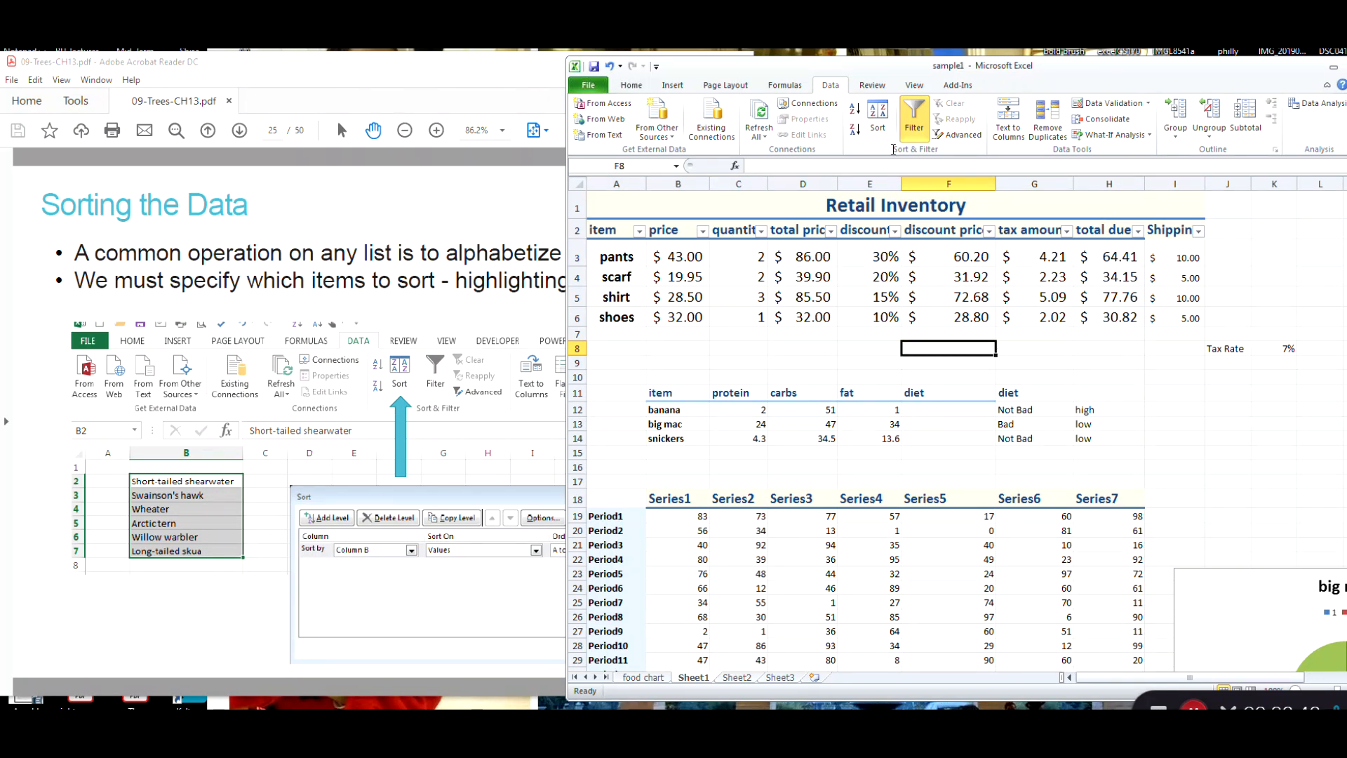
# Examine which columns the Sort dialog offers for the retail table, and close it without sorting.
pyautogui.click(877, 127)
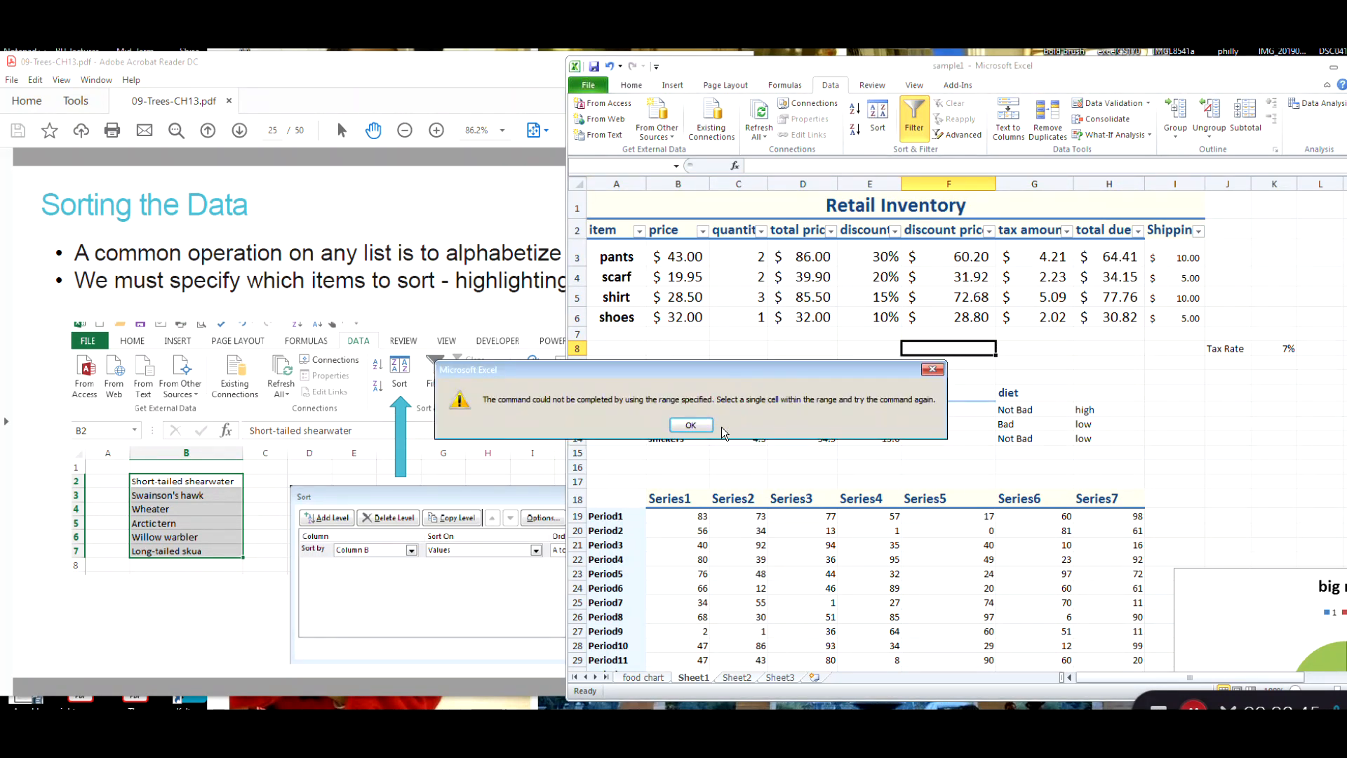
pyautogui.click(690, 425)
pyautogui.click(615, 246)
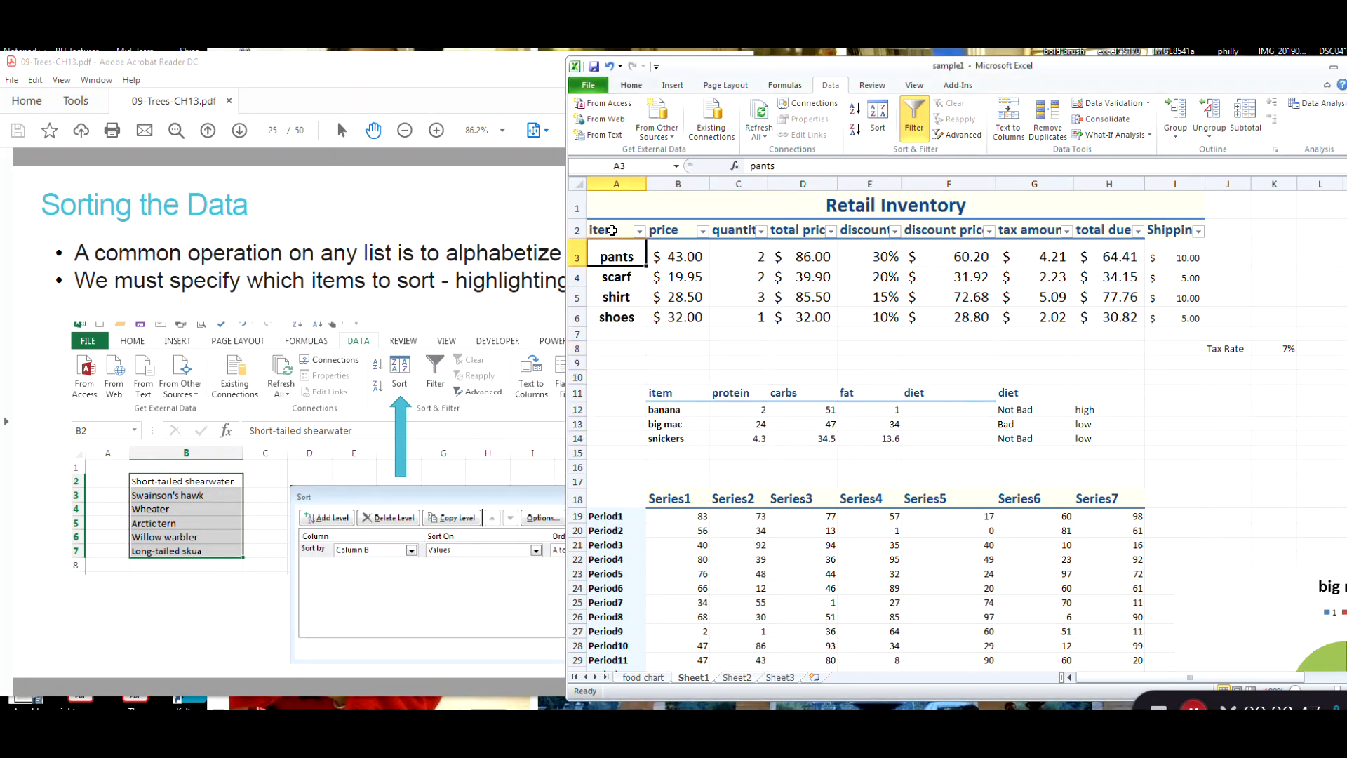
pyautogui.moveTo(610, 232); pyautogui.dragTo(1148, 319)
pyautogui.click(880, 118)
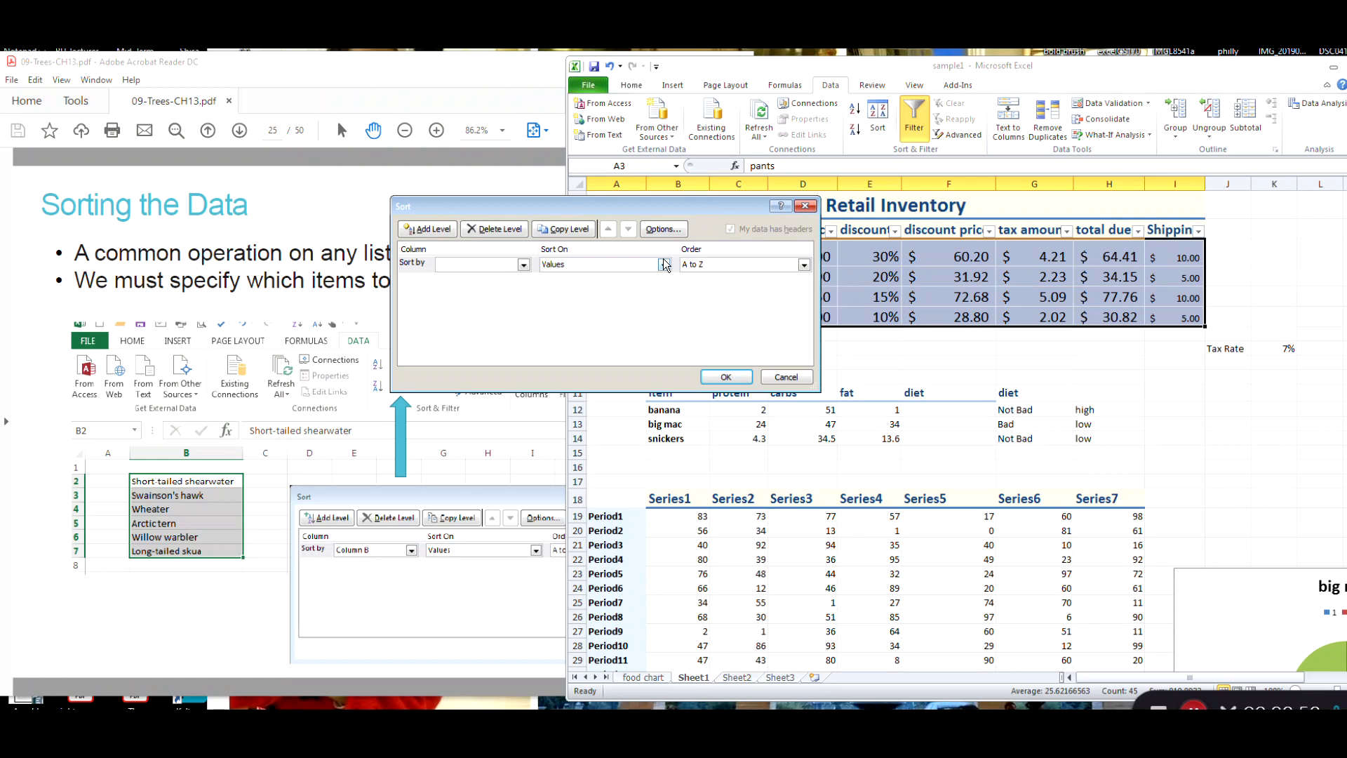
pyautogui.click(524, 265)
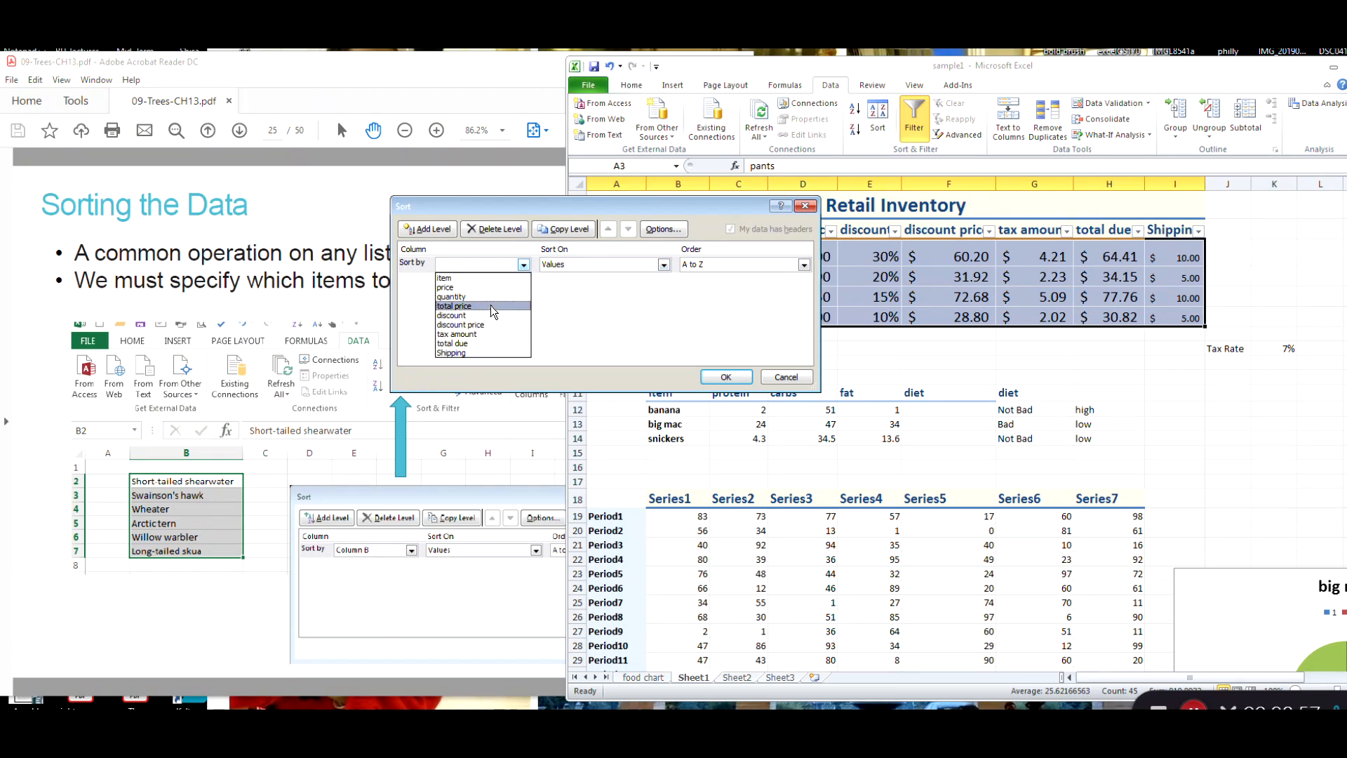
pyautogui.click(809, 203)
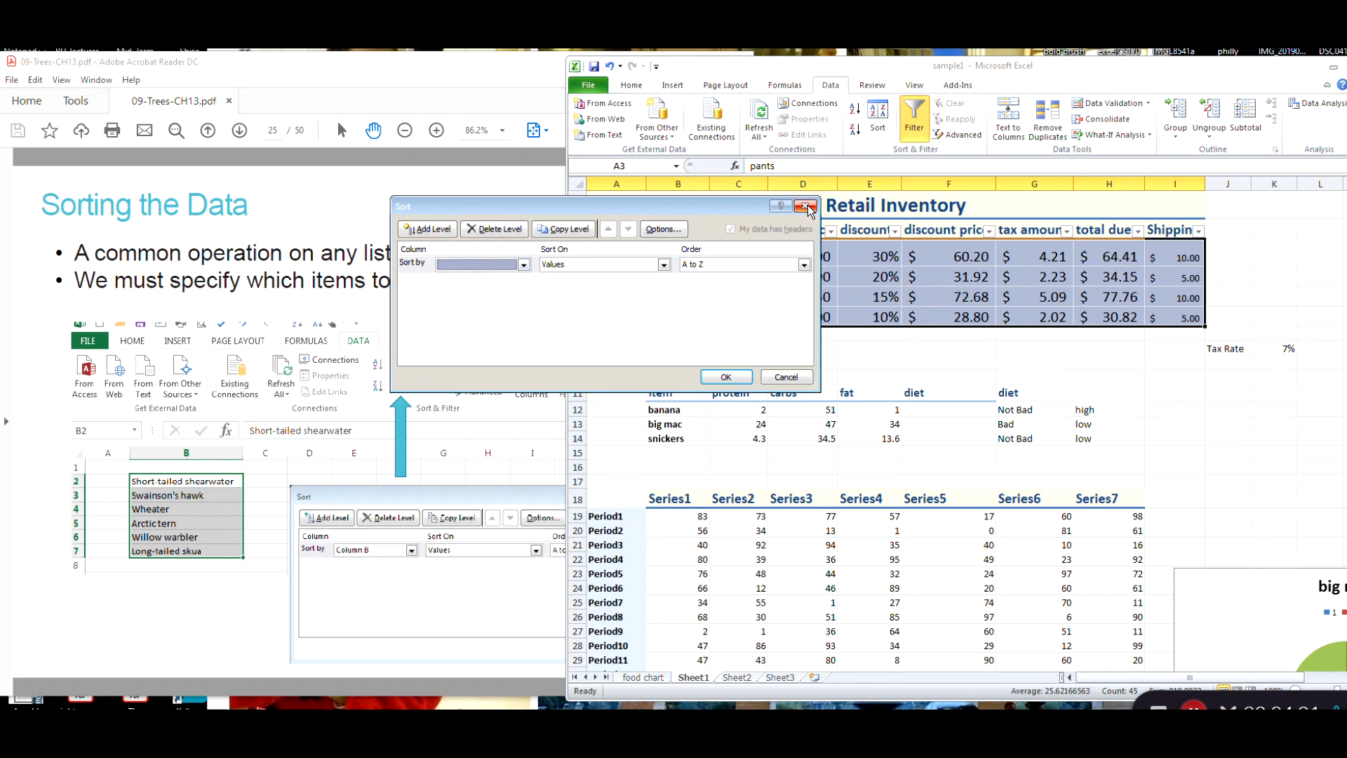
pyautogui.click(806, 205)
# Review the price and total price filter options again, and deselect the retail table.
pyautogui.click(703, 230)
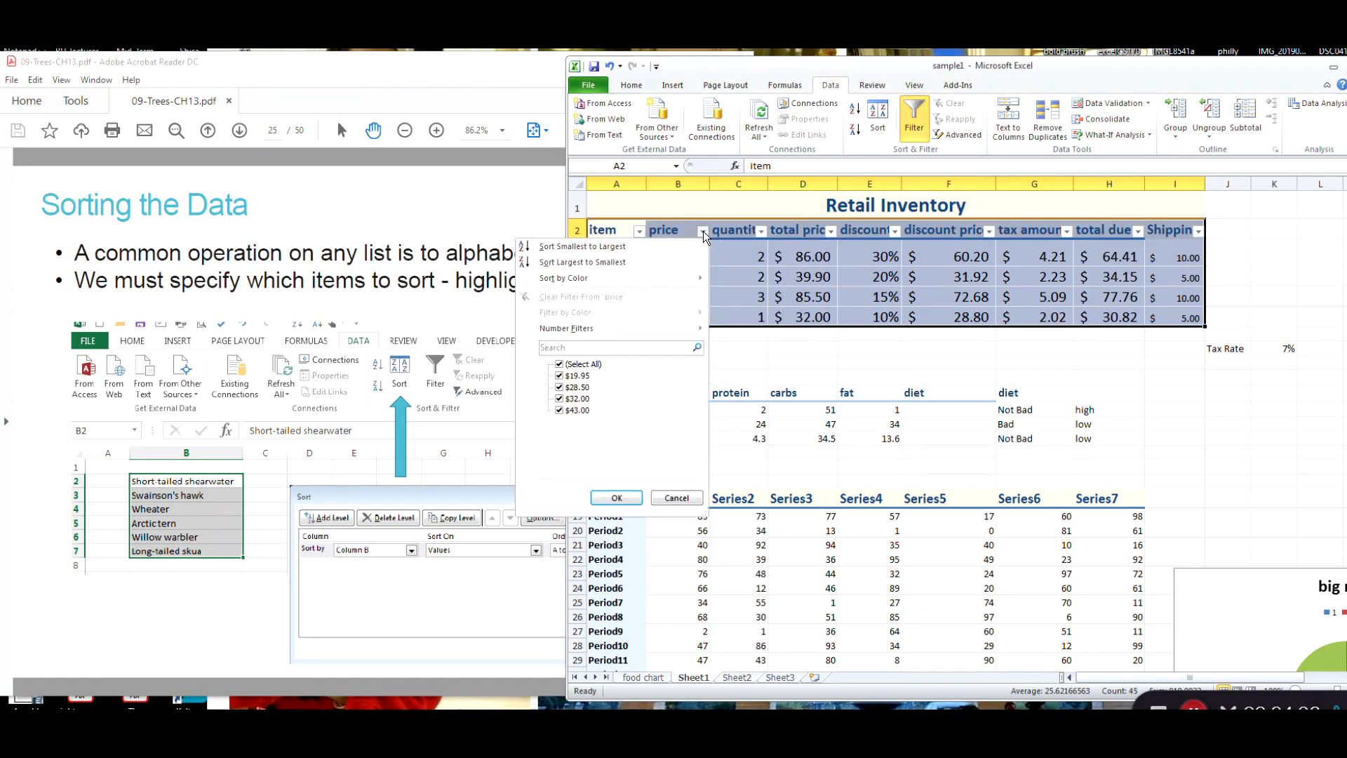
pyautogui.click(830, 232)
pyautogui.click(830, 231)
pyautogui.click(831, 231)
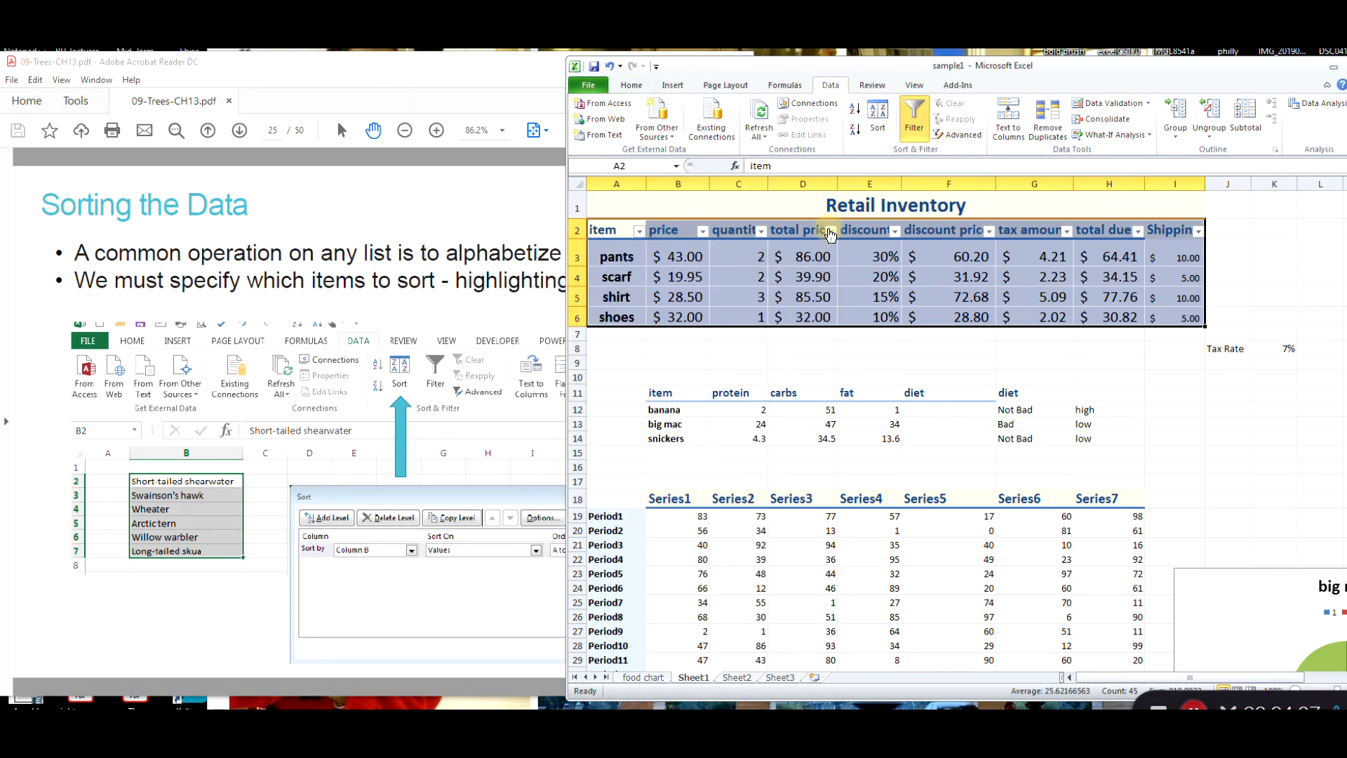
pyautogui.click(635, 348)
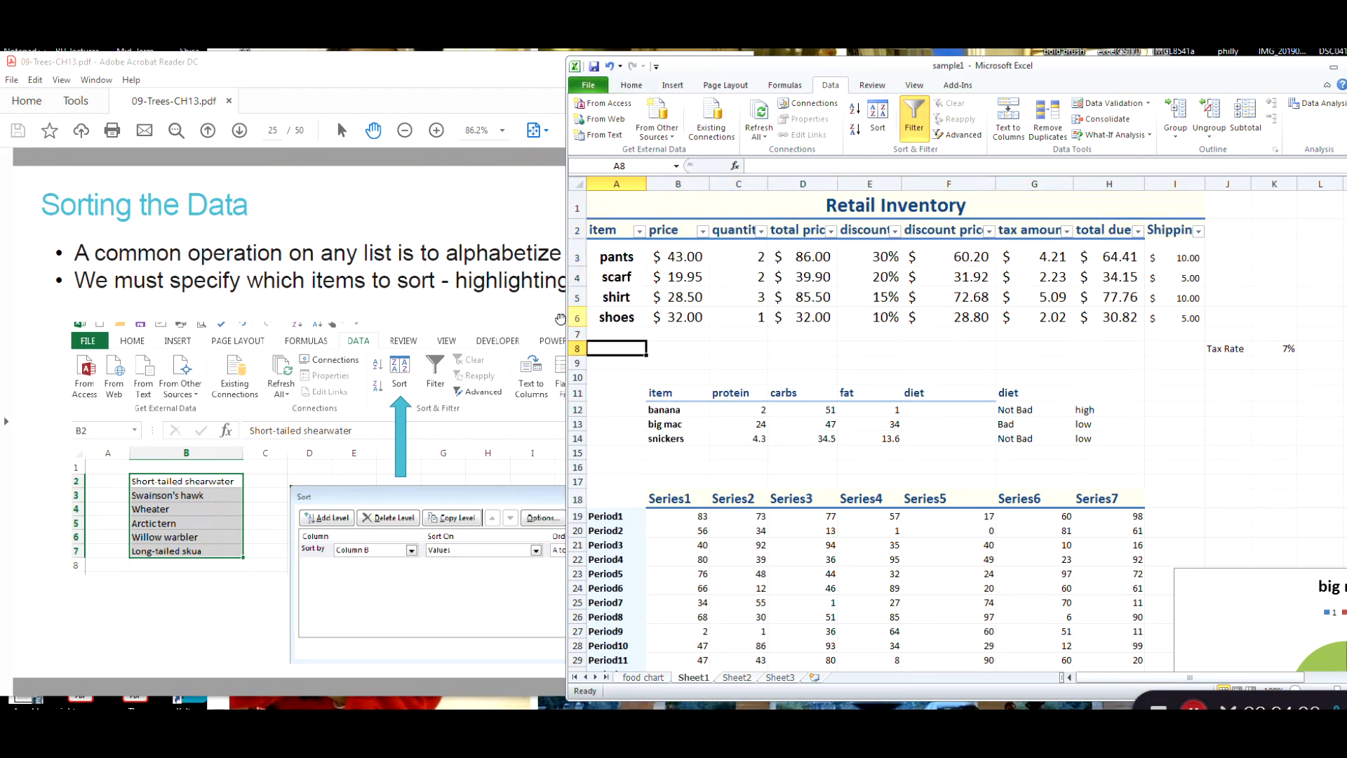
# Switch to the Acrobat Reader PDF and read the slides on naming rows and columns, format and copy, and relative versus absolute references.
pyautogui.click(459, 387)
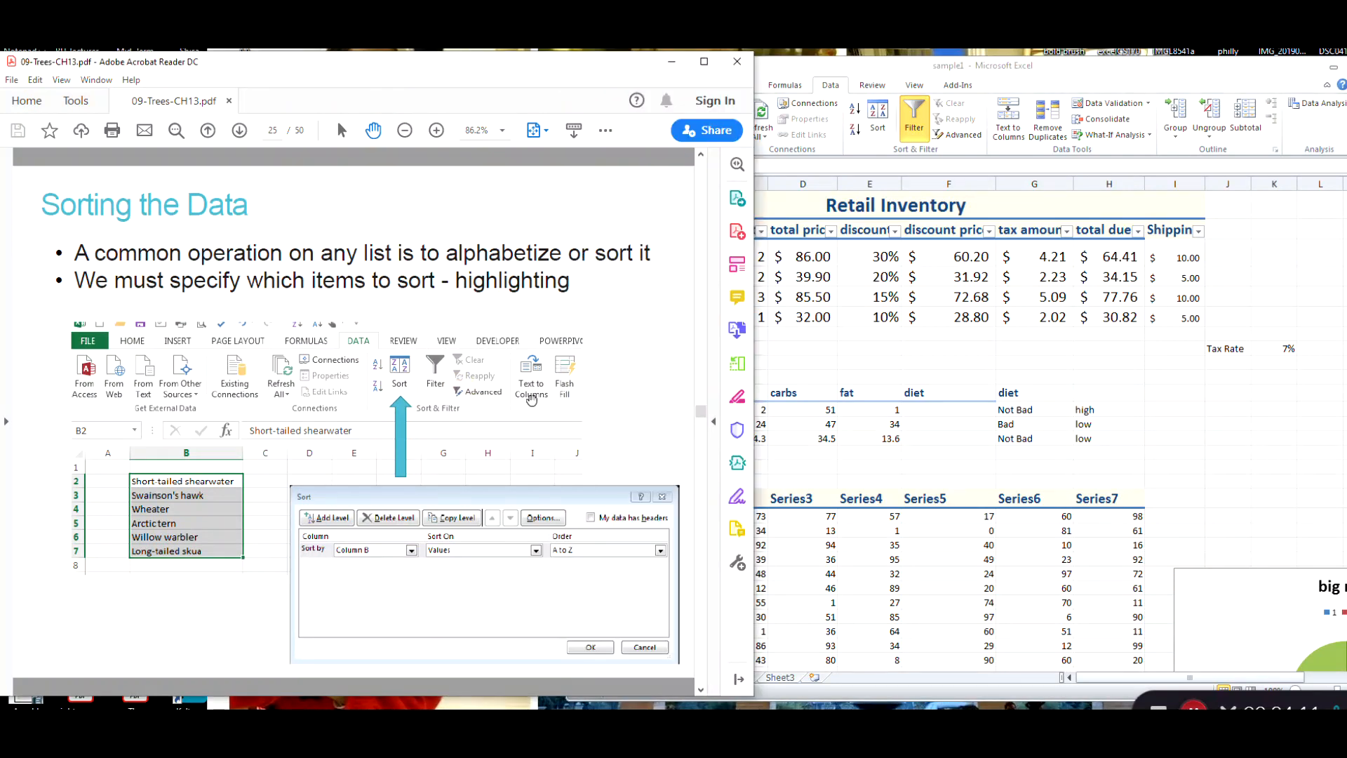
pyautogui.scroll(-1, 531, 399)
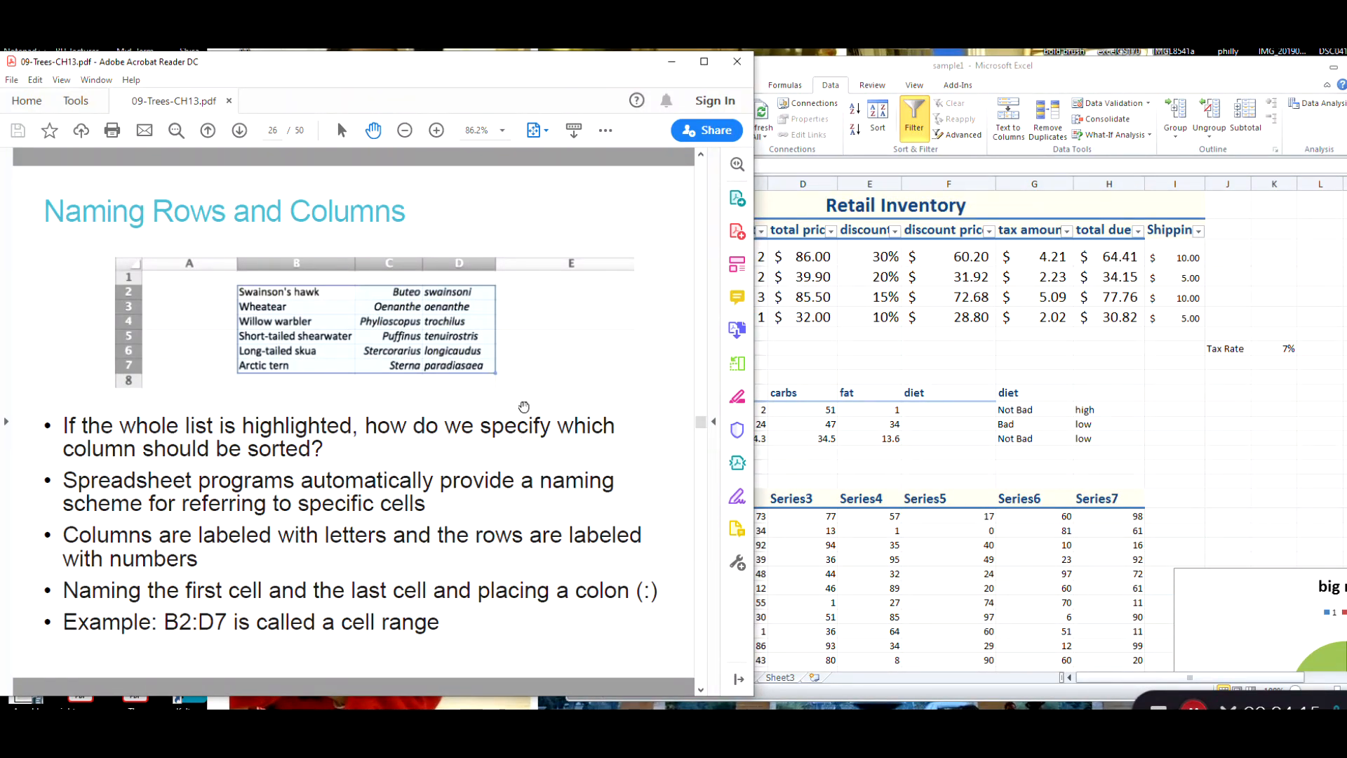
pyautogui.scroll(-1, 524, 407)
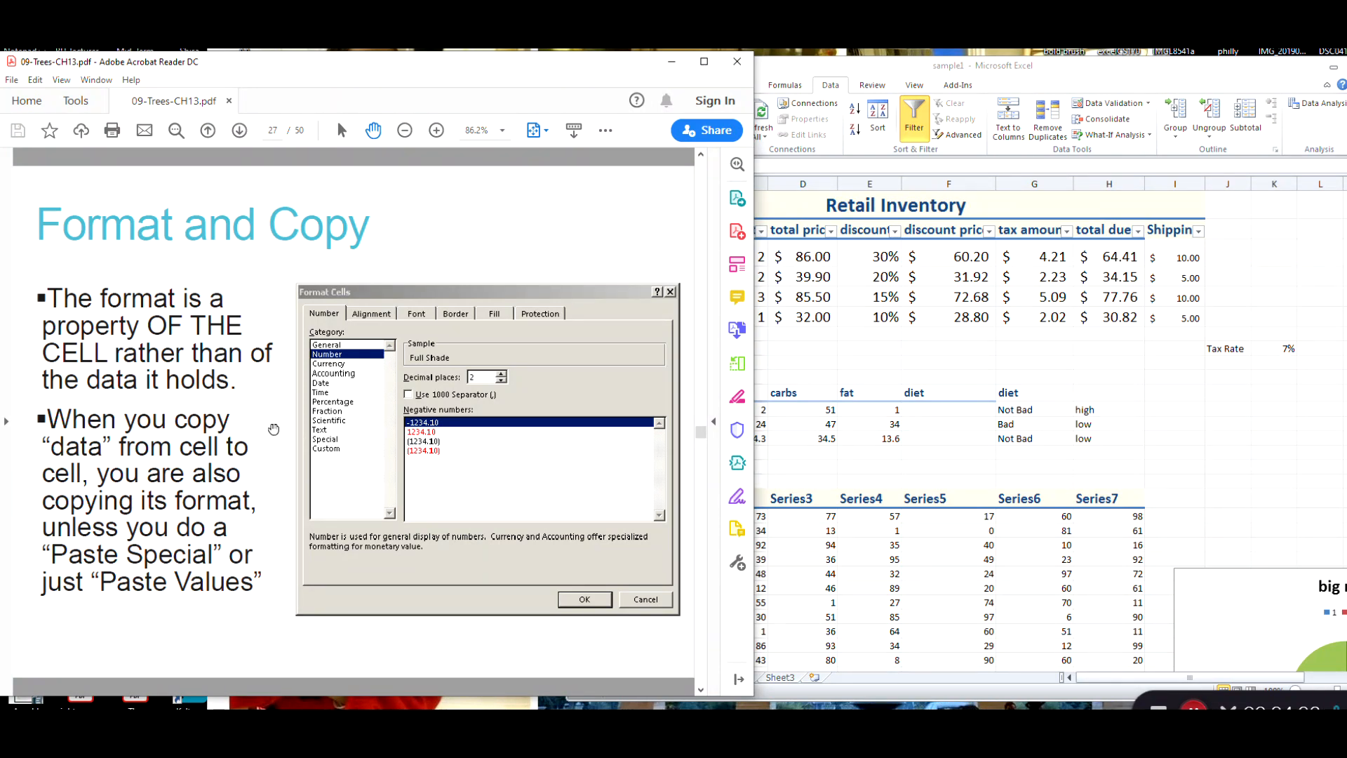
pyautogui.scroll(-1, 273, 429)
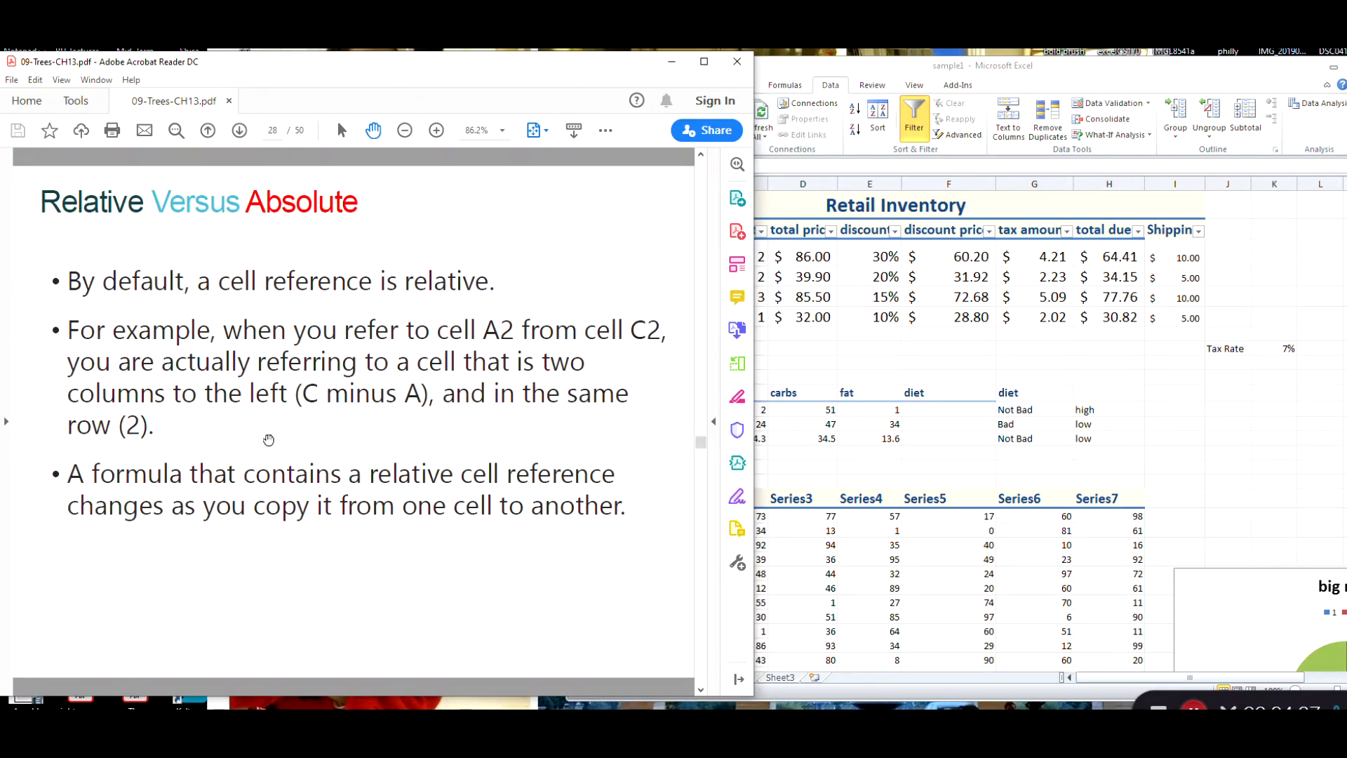
pyautogui.scroll(-1, 268, 440)
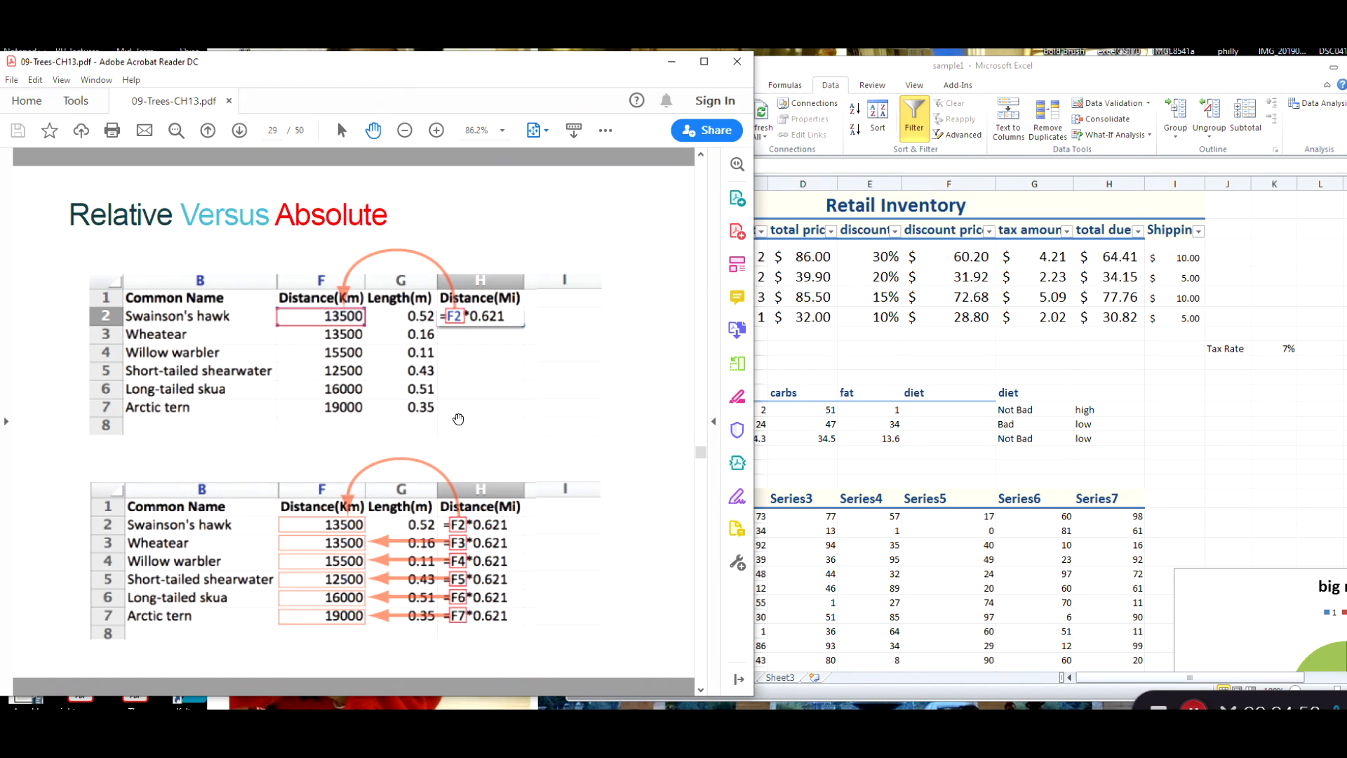
pyautogui.scroll(-1, 459, 418)
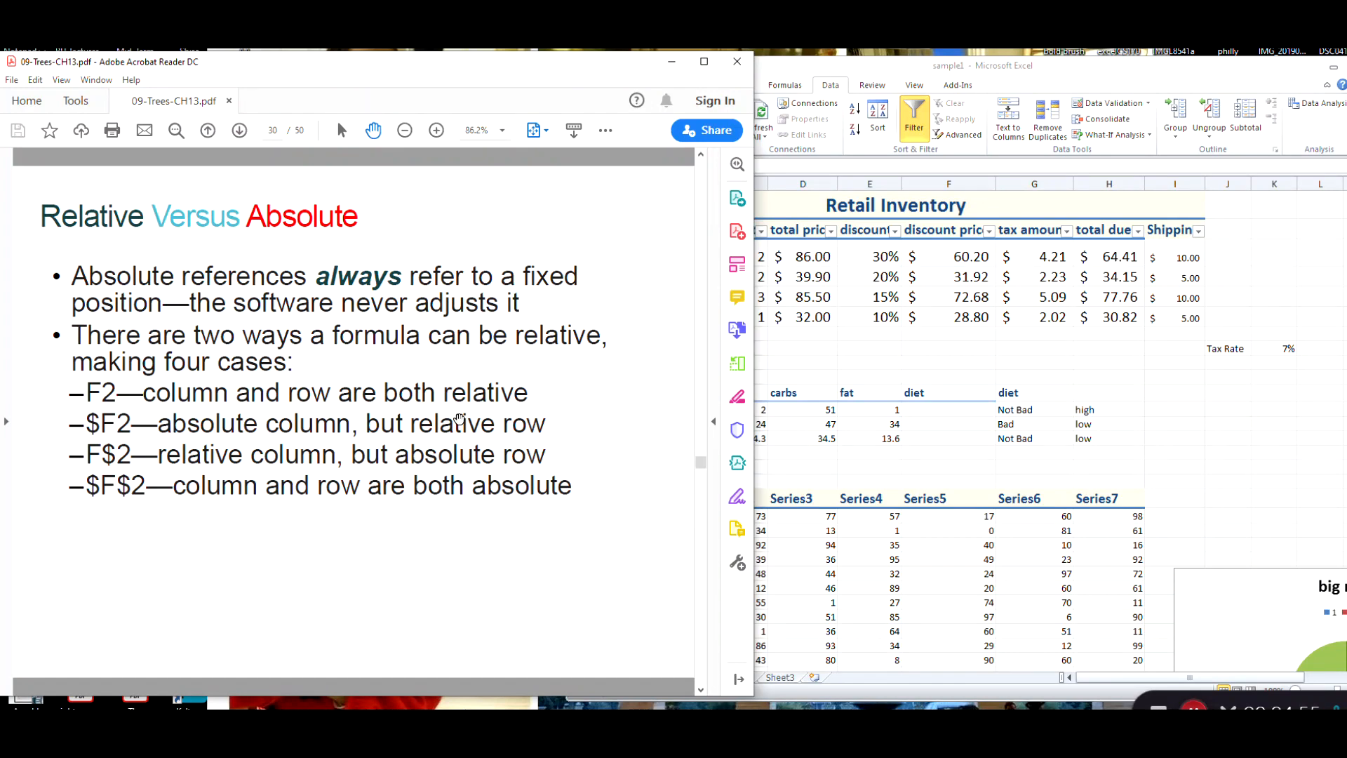
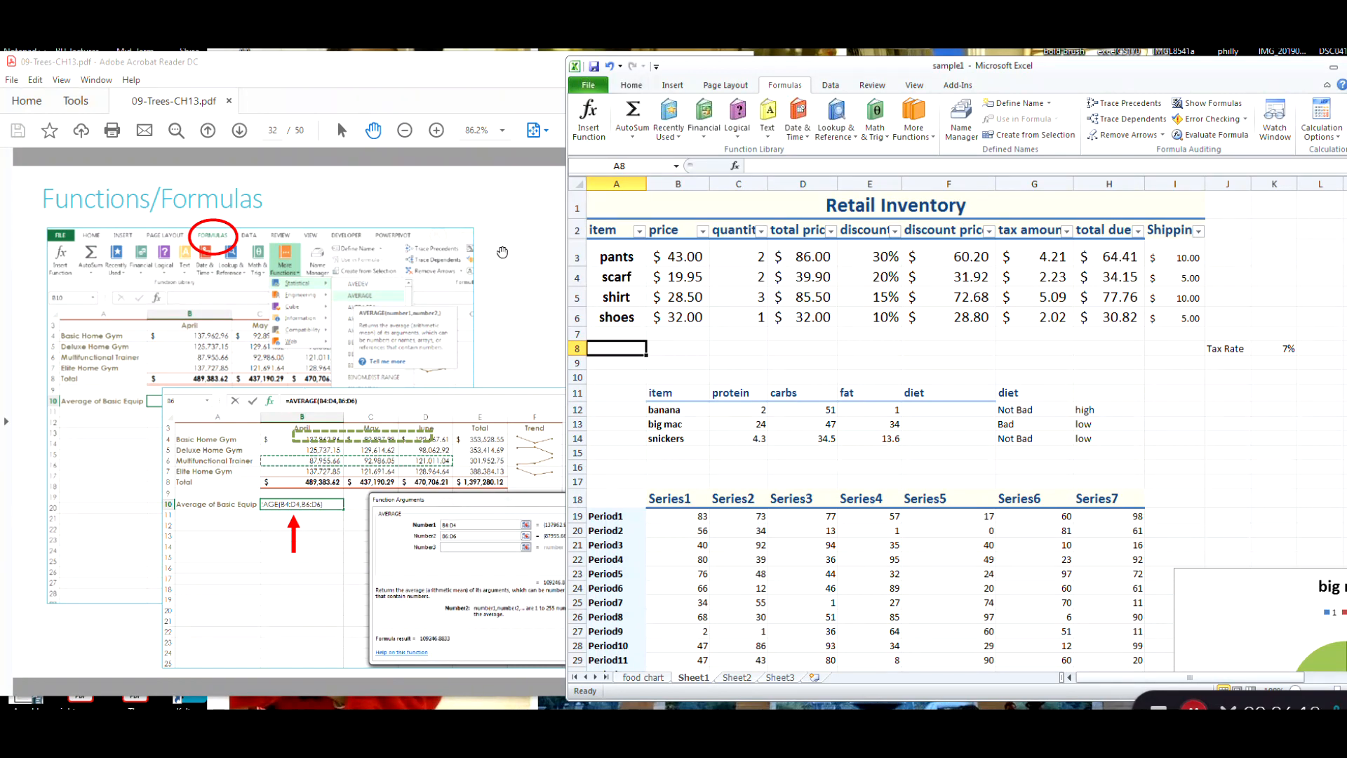
# Return to the Acrobat Reader PDF and read the Functions/Formulas slide and the Formulas slide about Show Formulas.
pyautogui.click(433, 74)
pyautogui.scroll(-1, 483, 258)
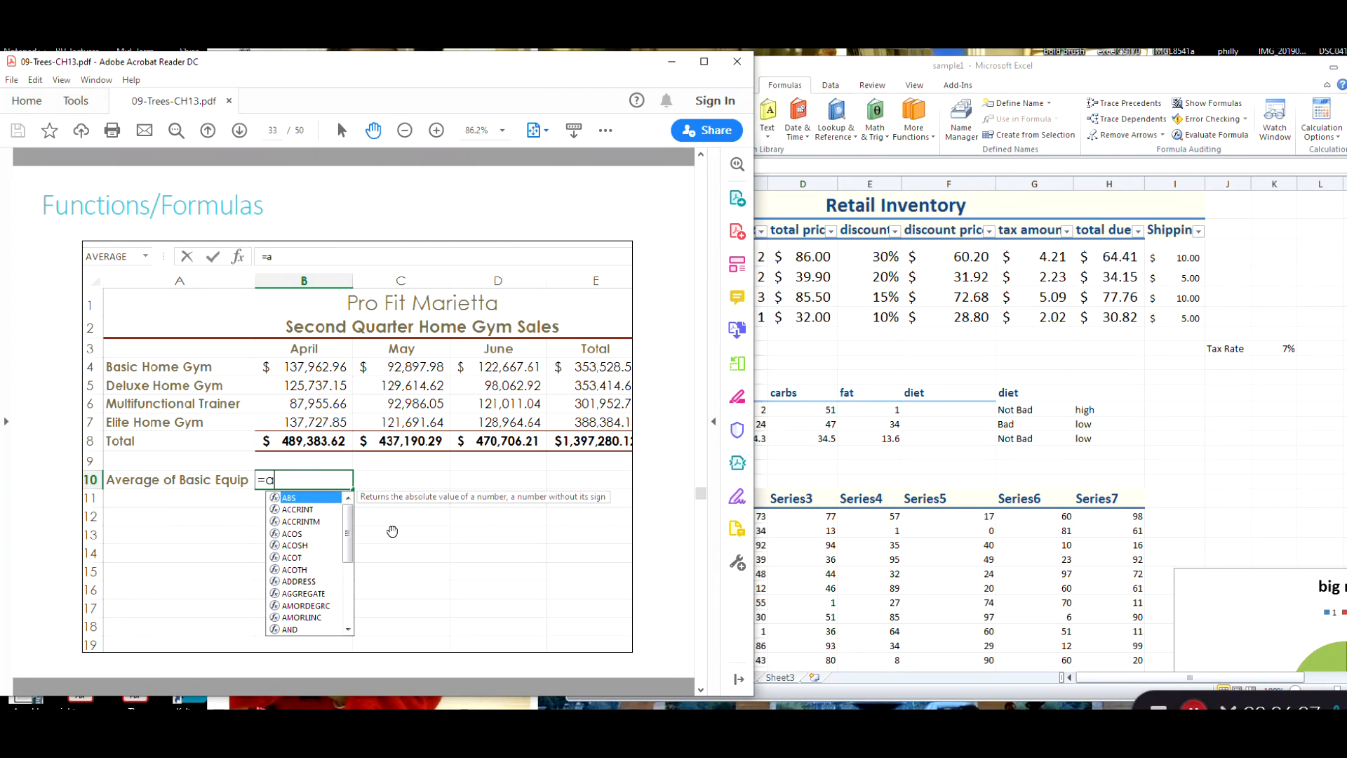
pyautogui.scroll(-1, 497, 535)
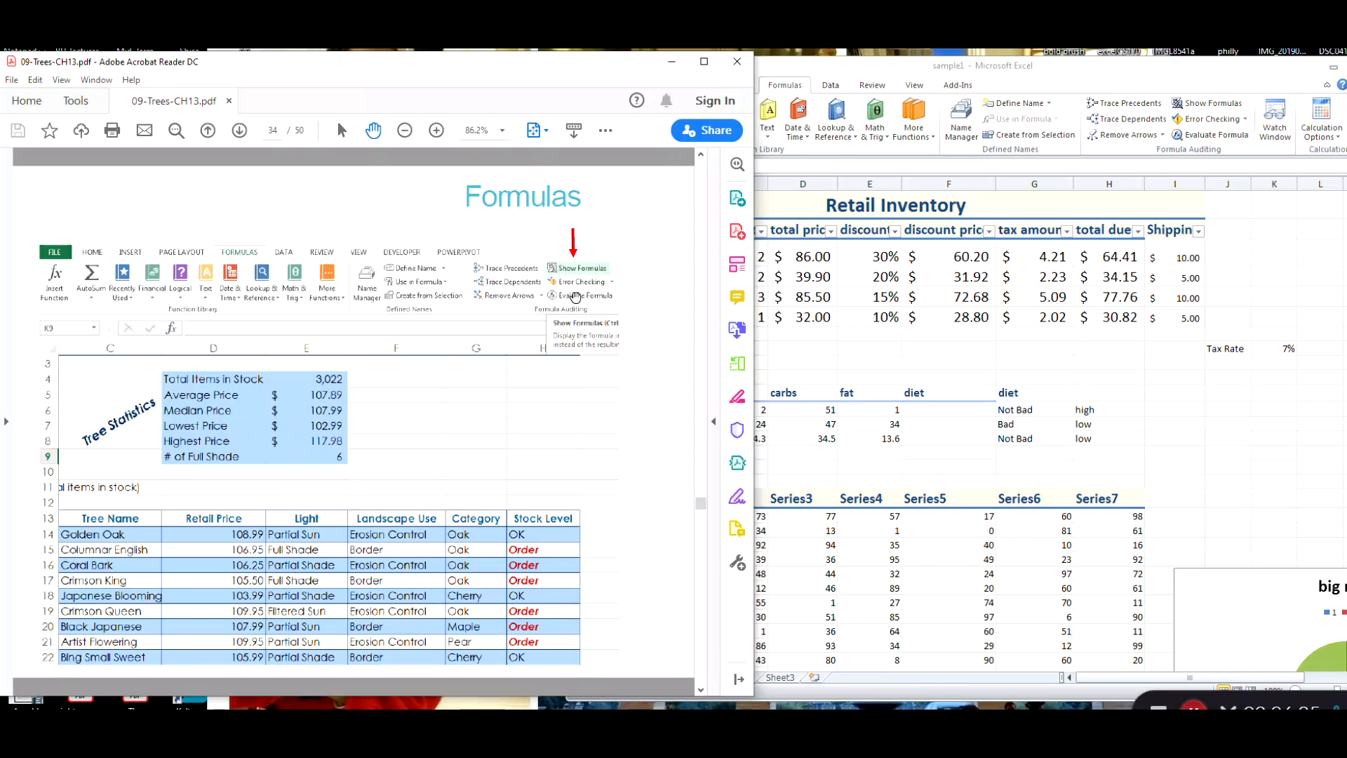
# Switch back to Excel, display the worksheet's formulas to examine them, and return to showing the calculated values.
pyautogui.click(857, 349)
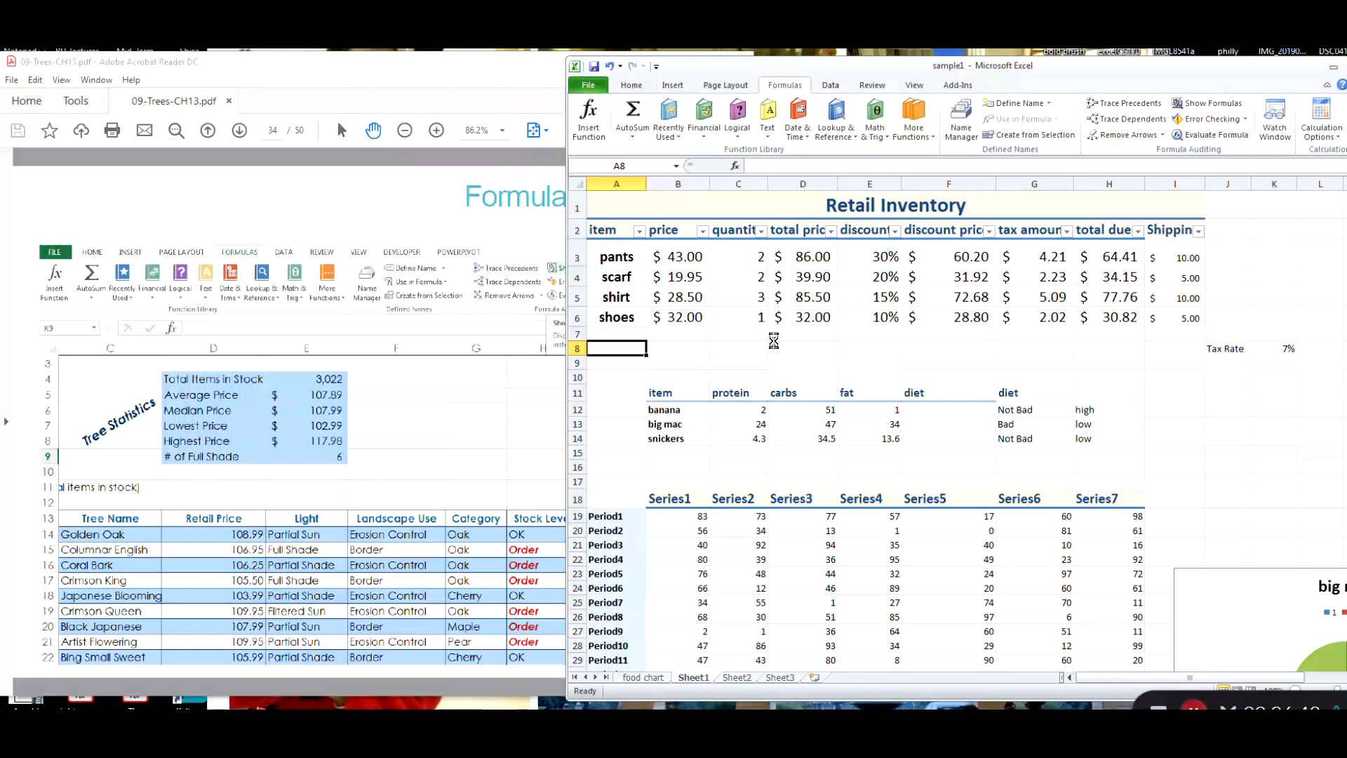
pyautogui.hotkey('ctrl', '`')
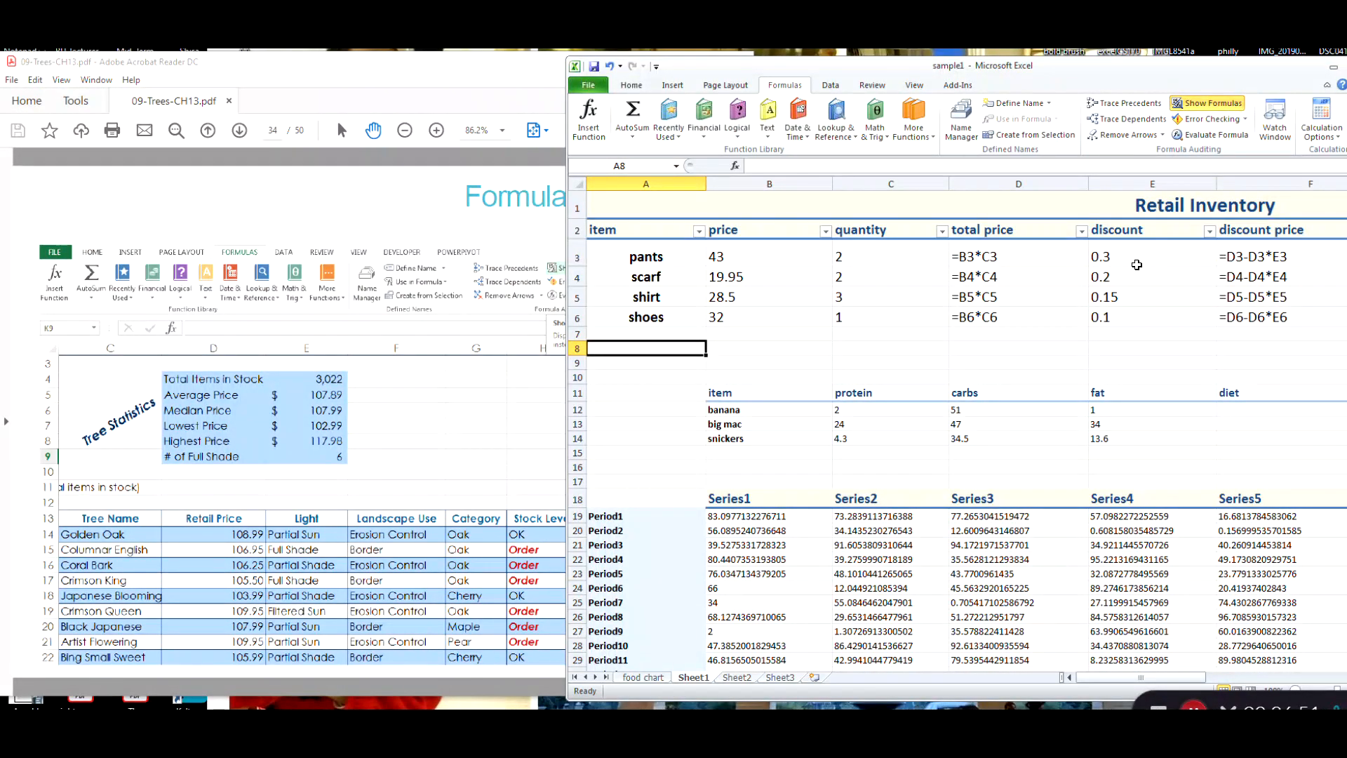
pyautogui.click(1205, 103)
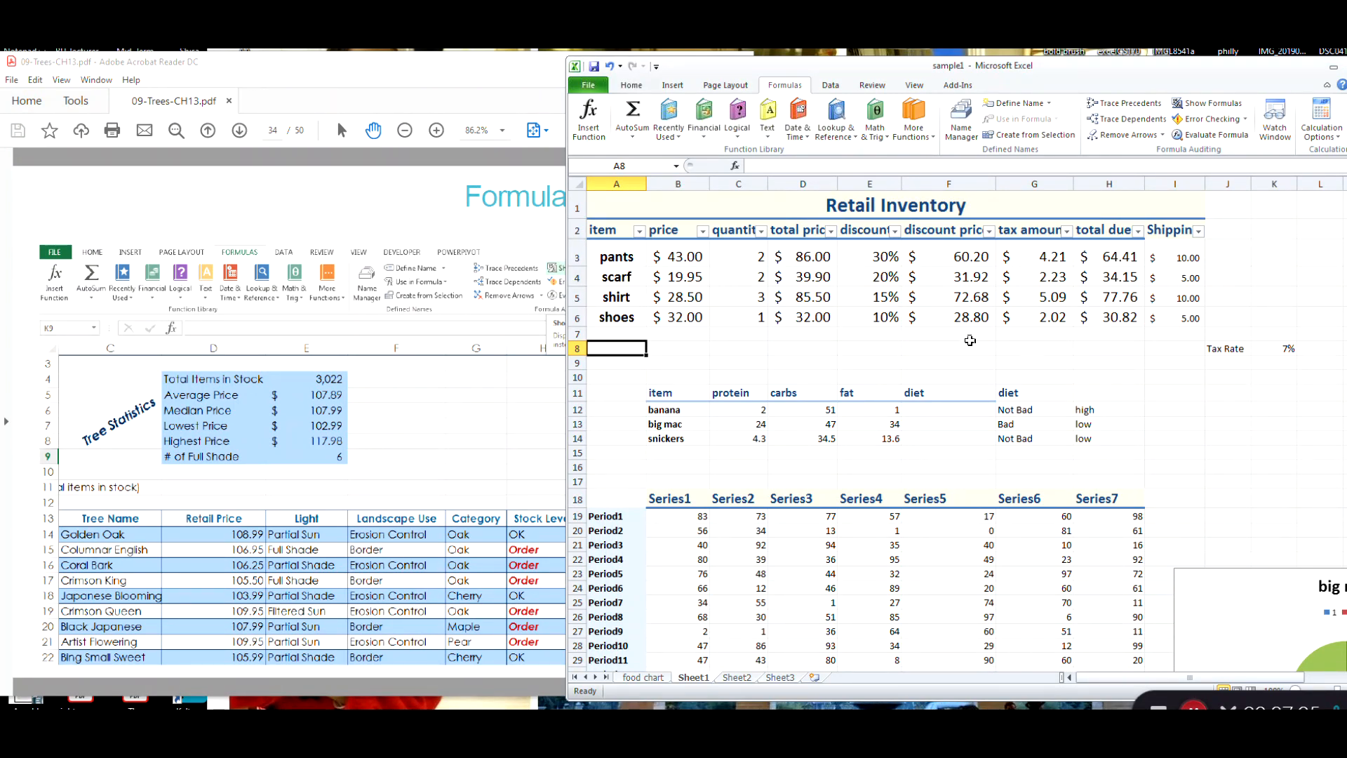
# Switch to the Acrobat Reader PDF and read the slides on displayed formulas, the IF function, wild cards and the VLOOKUP function.
pyautogui.click(394, 68)
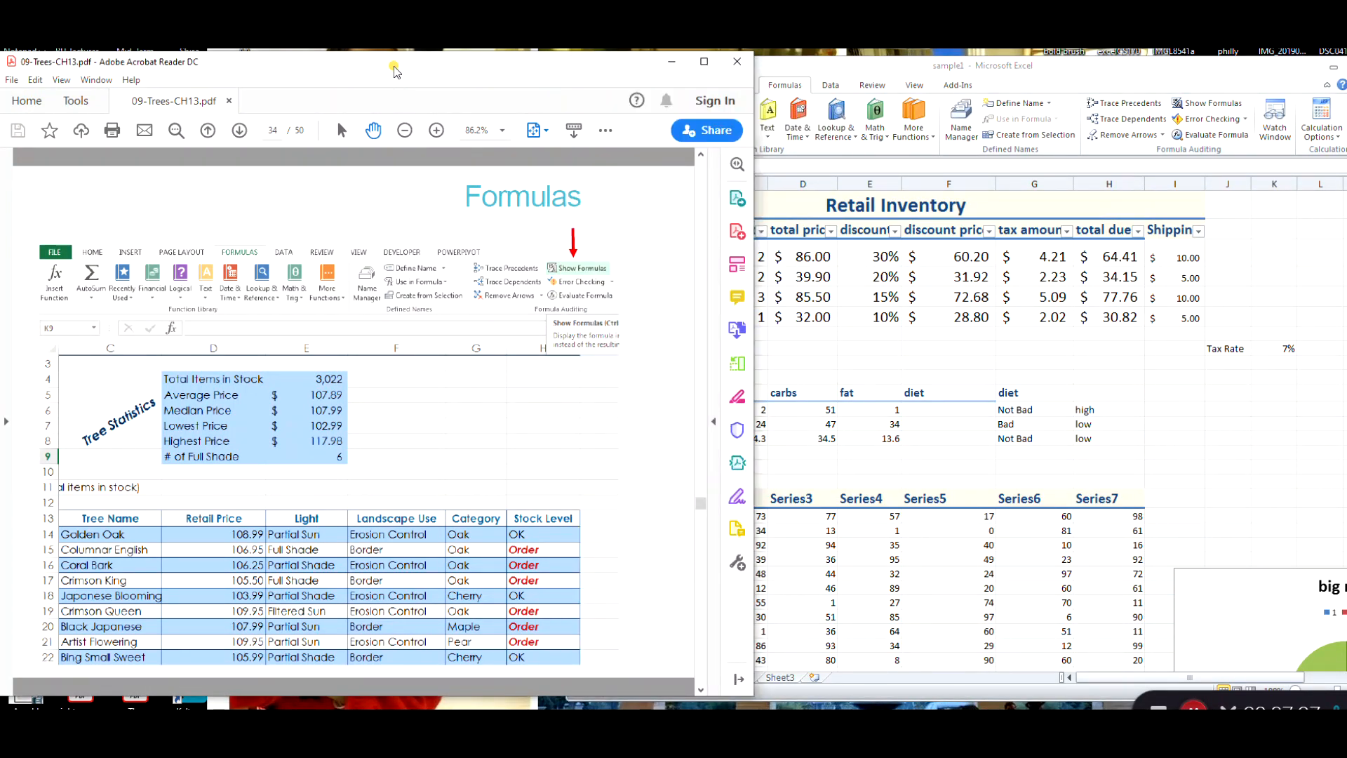
pyautogui.scroll(-3, 420, 387)
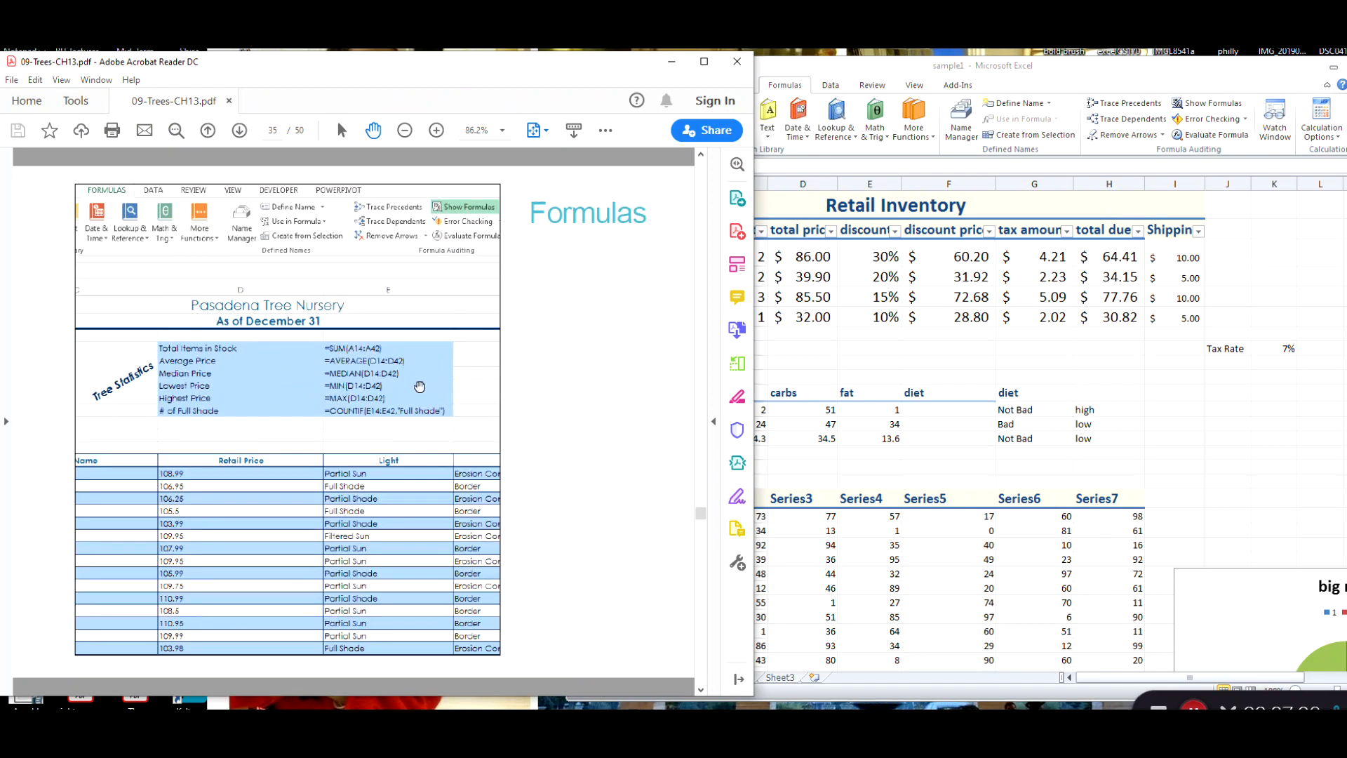
pyautogui.scroll(-3, 420, 388)
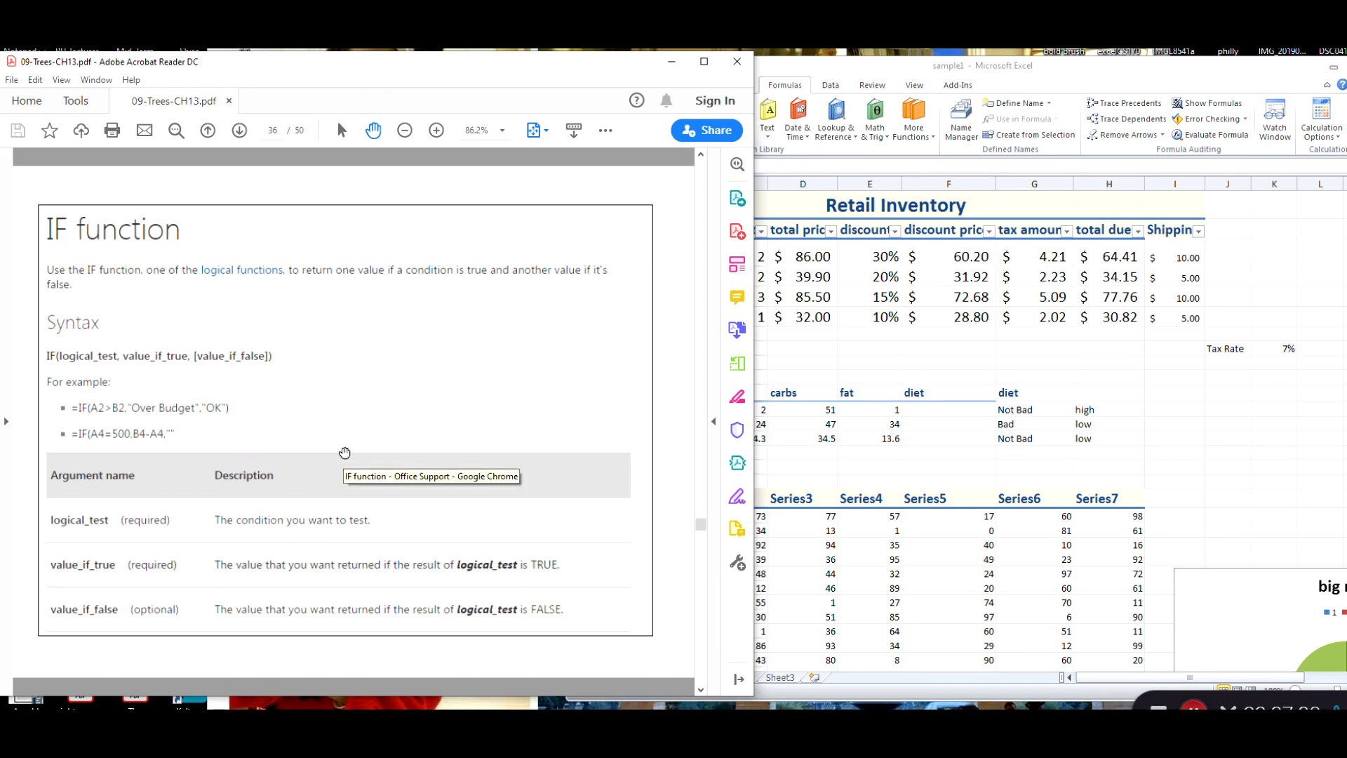
pyautogui.scroll(-3, 345, 453)
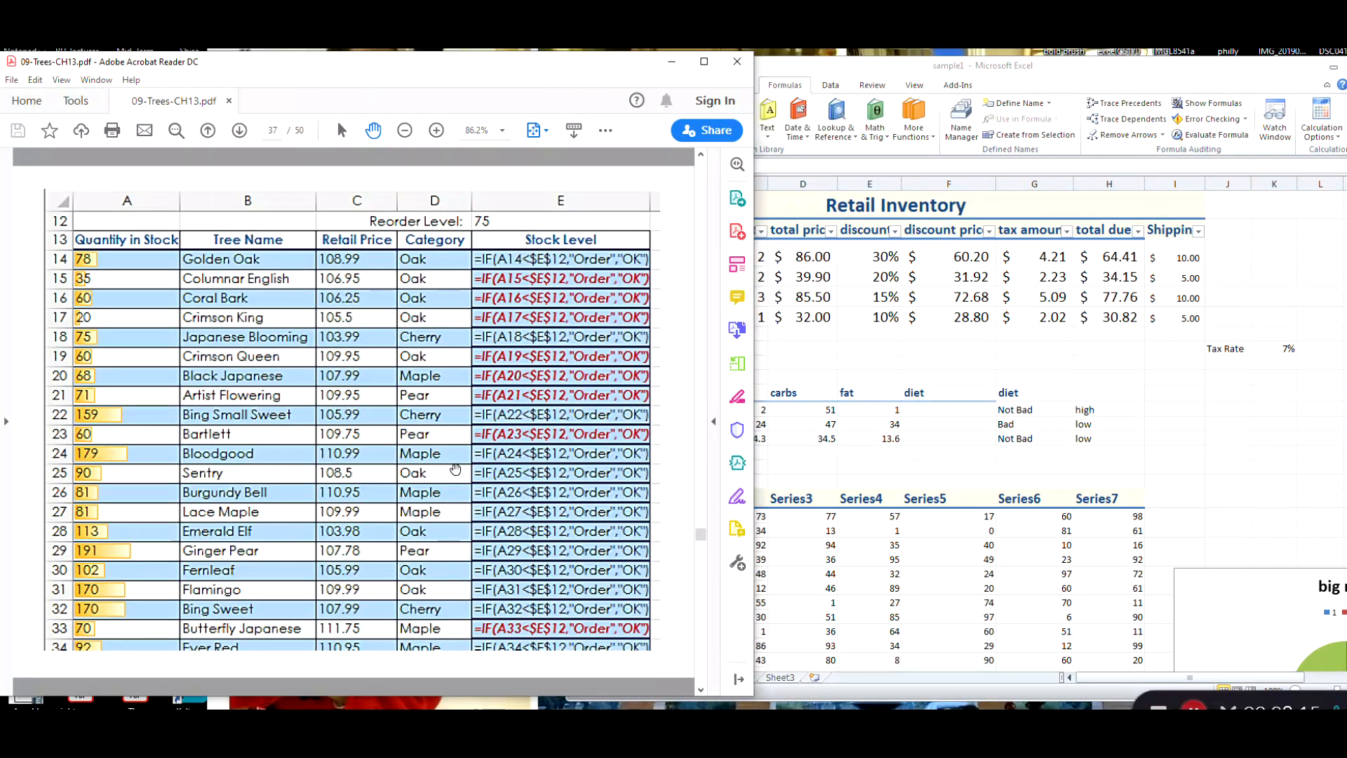
pyautogui.scroll(-1, 455, 469)
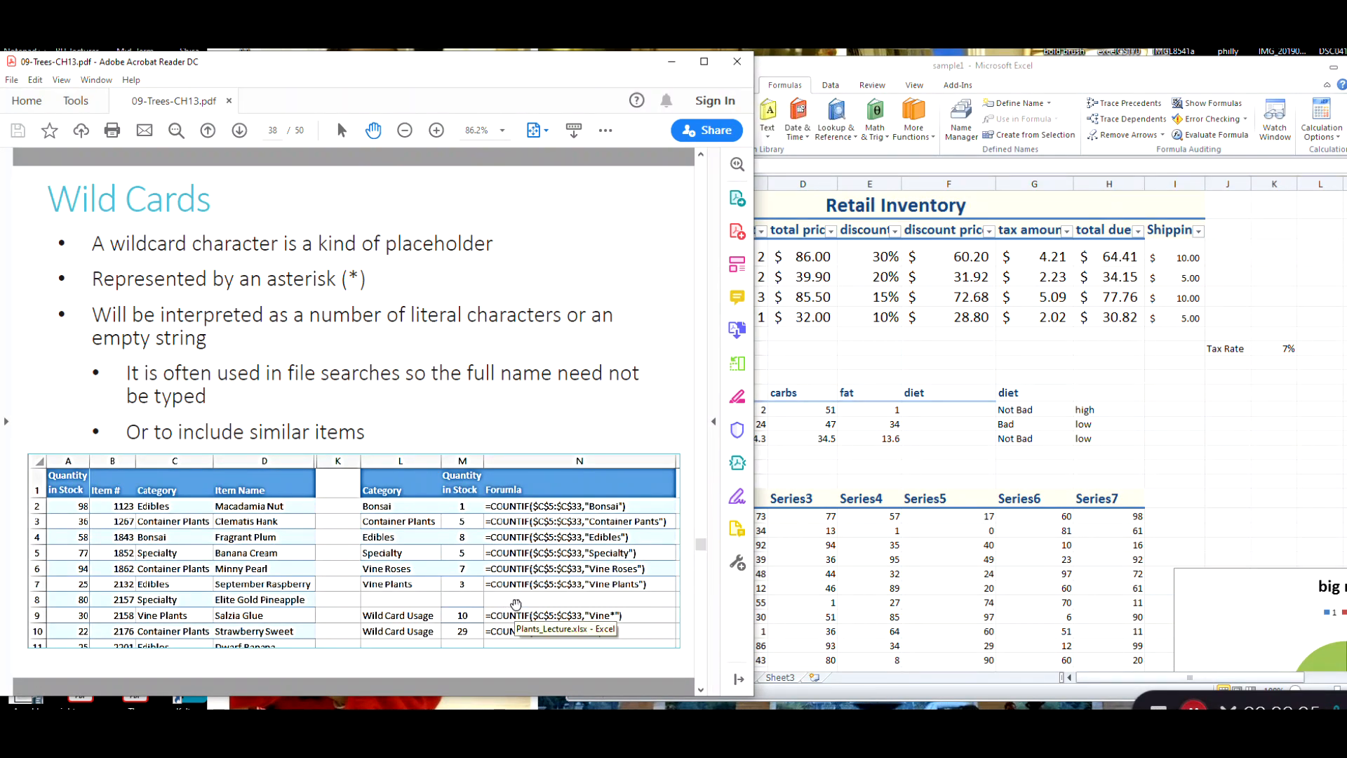
pyautogui.scroll(-1, 335, 517)
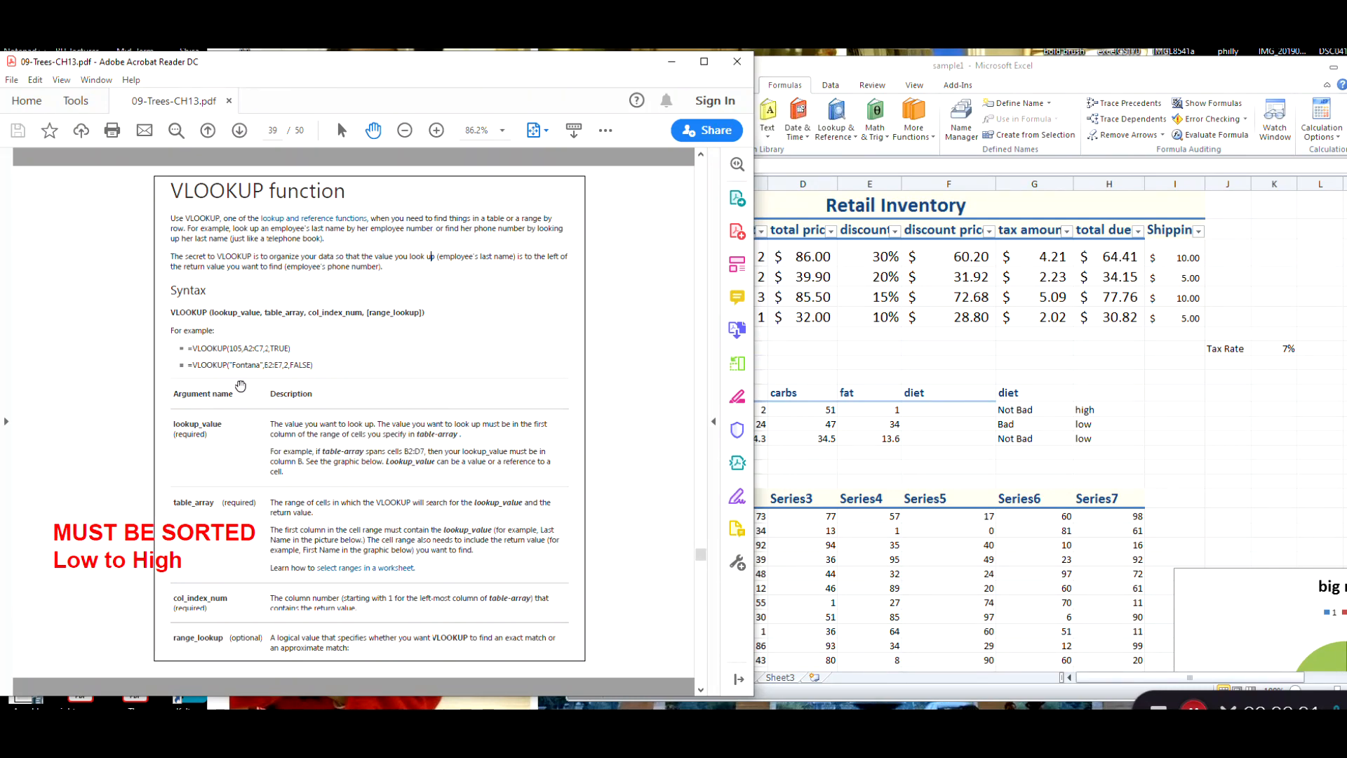
# Switch to Excel and sort the Retail Inventory table by item from A to Z.
pyautogui.click(1004, 68)
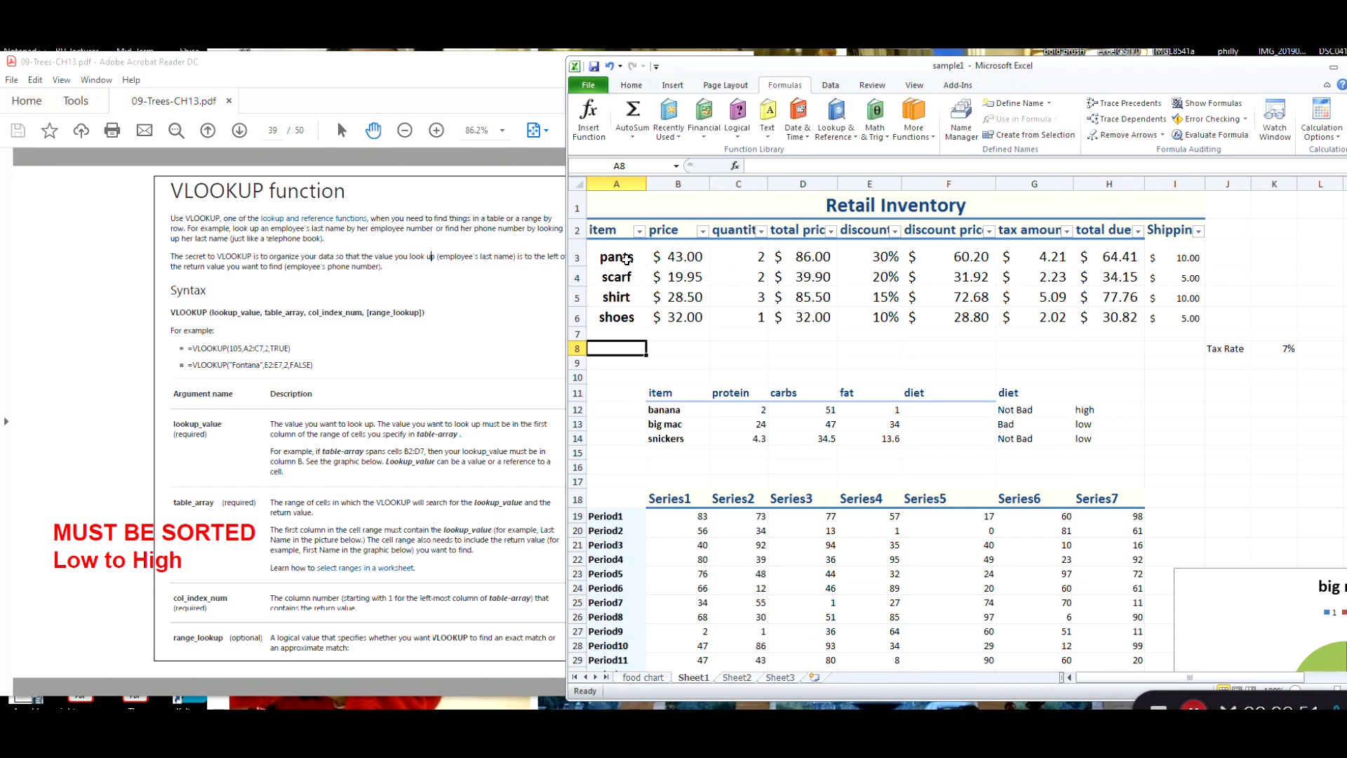
pyautogui.click(638, 231)
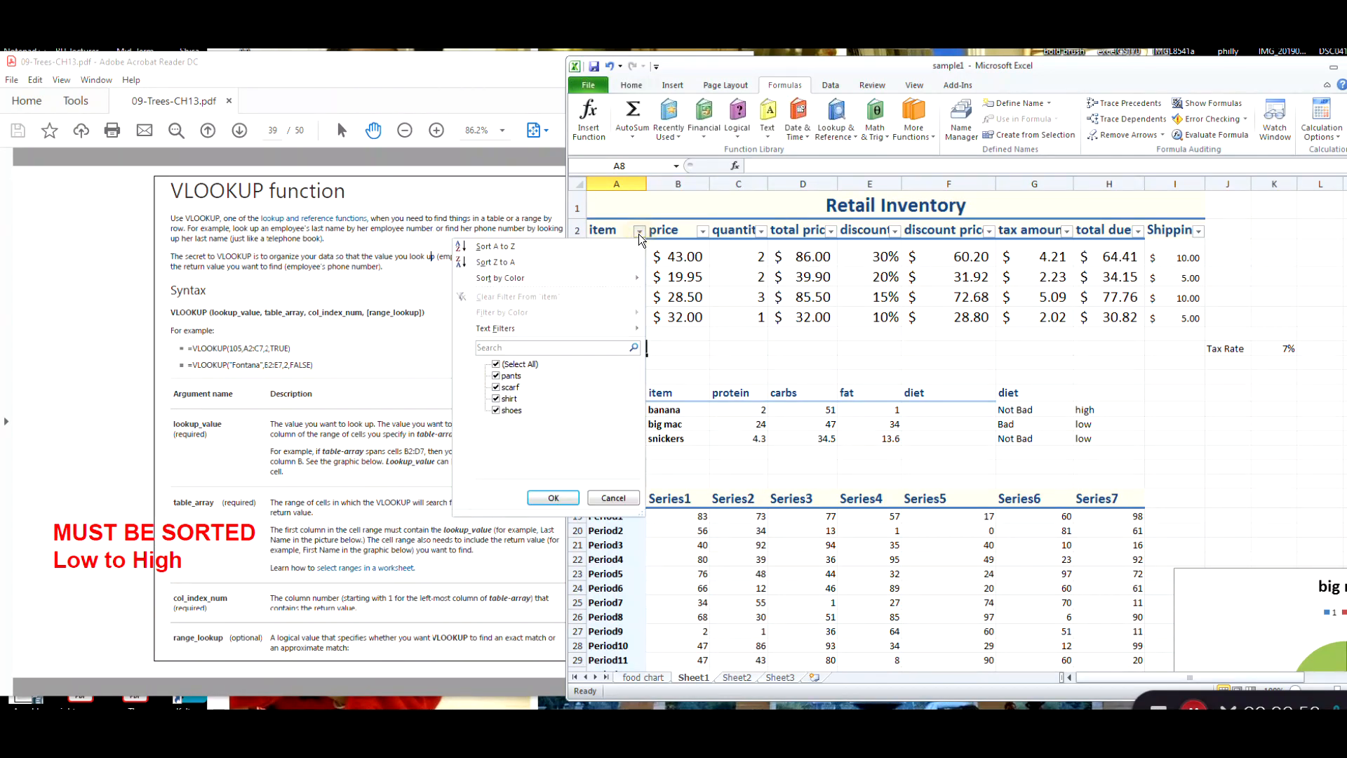
pyautogui.click(533, 247)
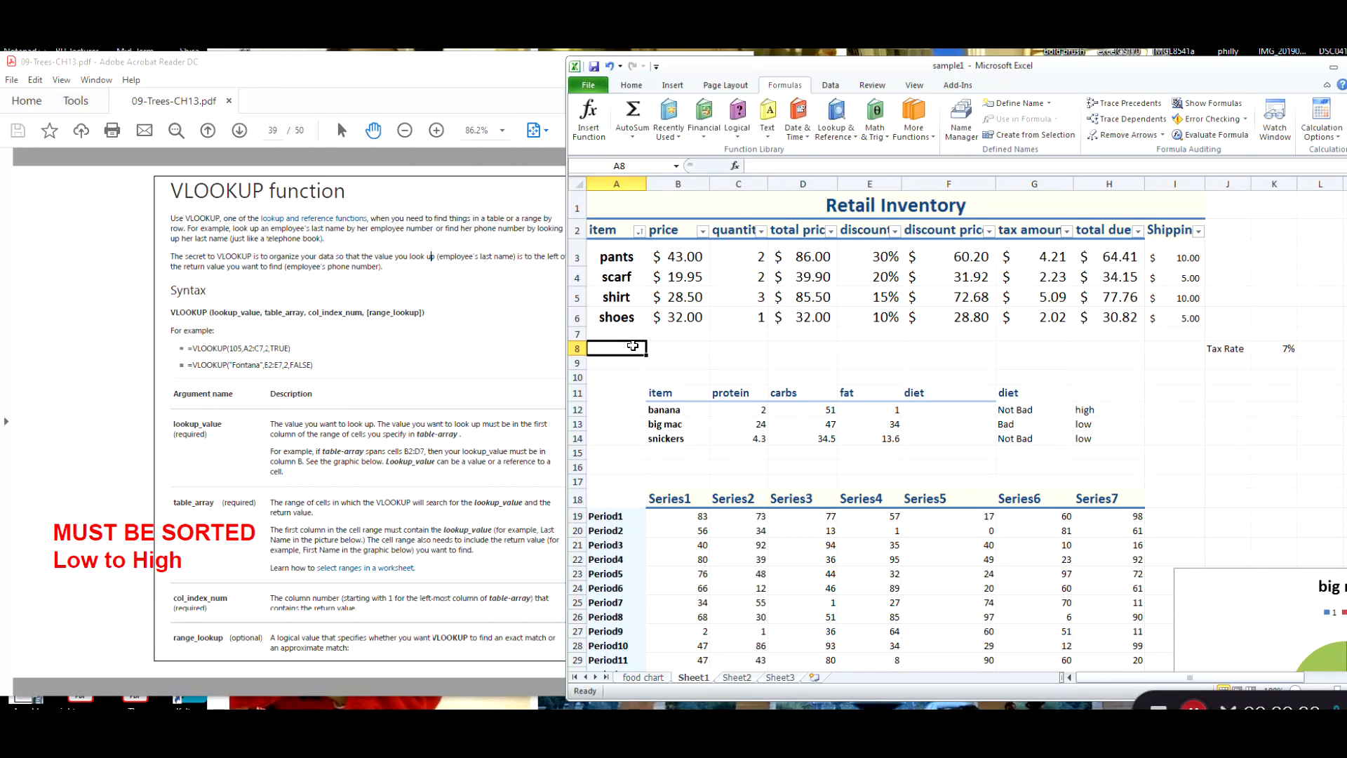
# Enter =VLOOKUP("scarf",A3:I6,2,FALSE) in cell A8 to look up the scarf's price with an exact match.
pyautogui.write('=')
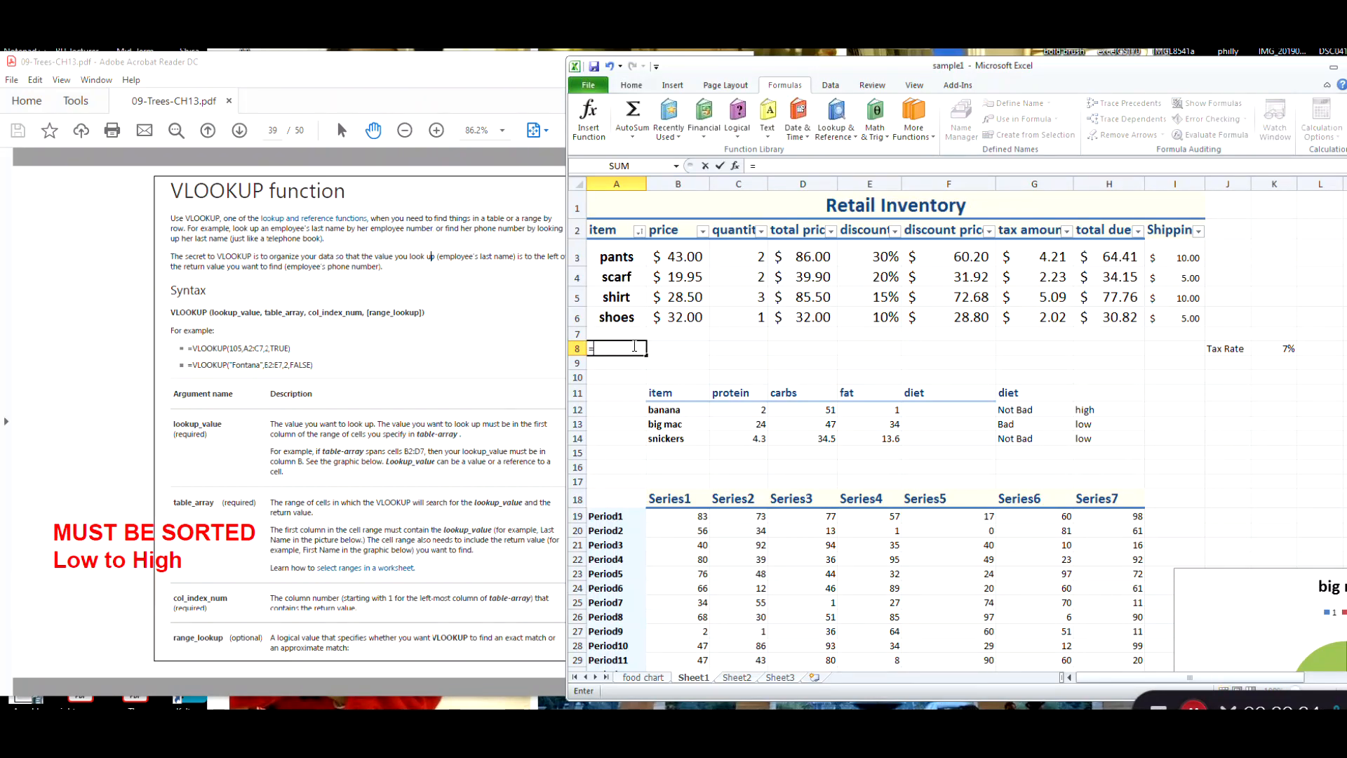
pyautogui.write('vloo')
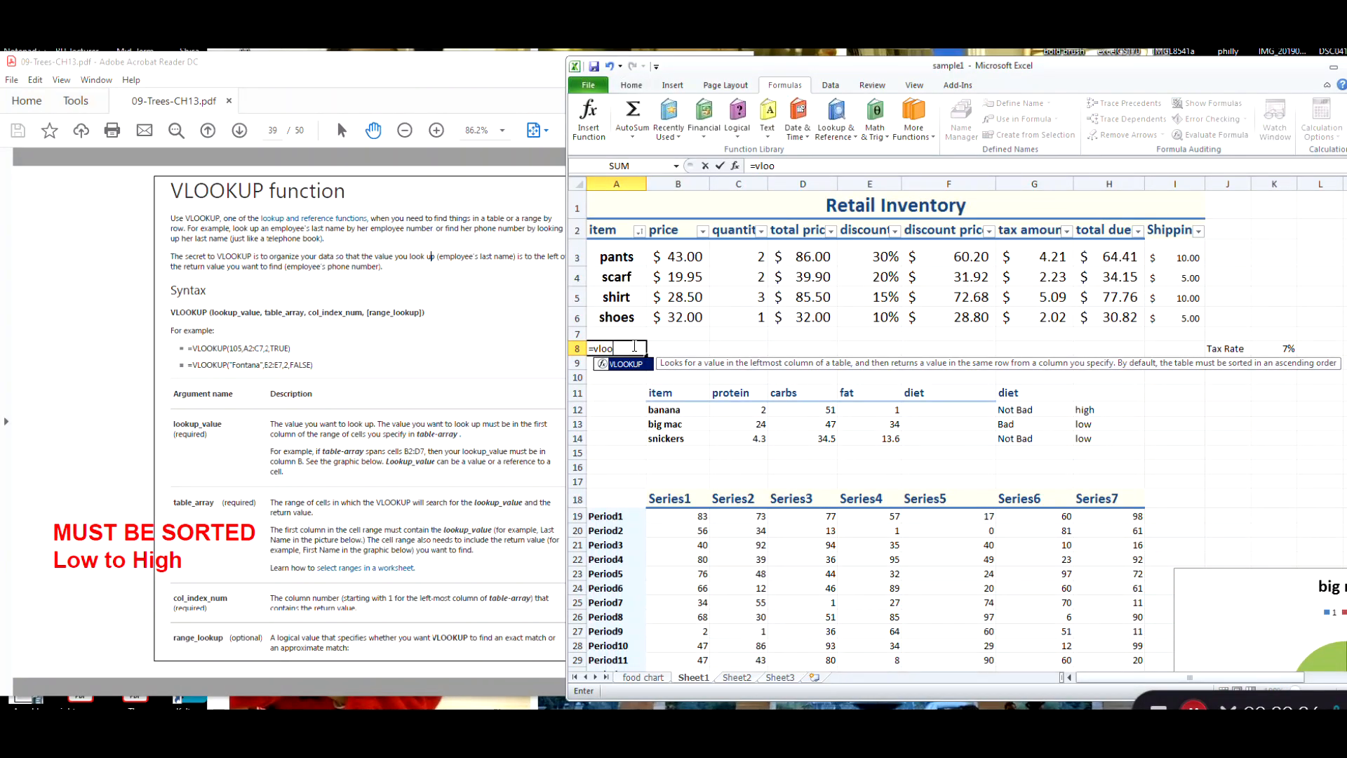
pyautogui.write('kup(')
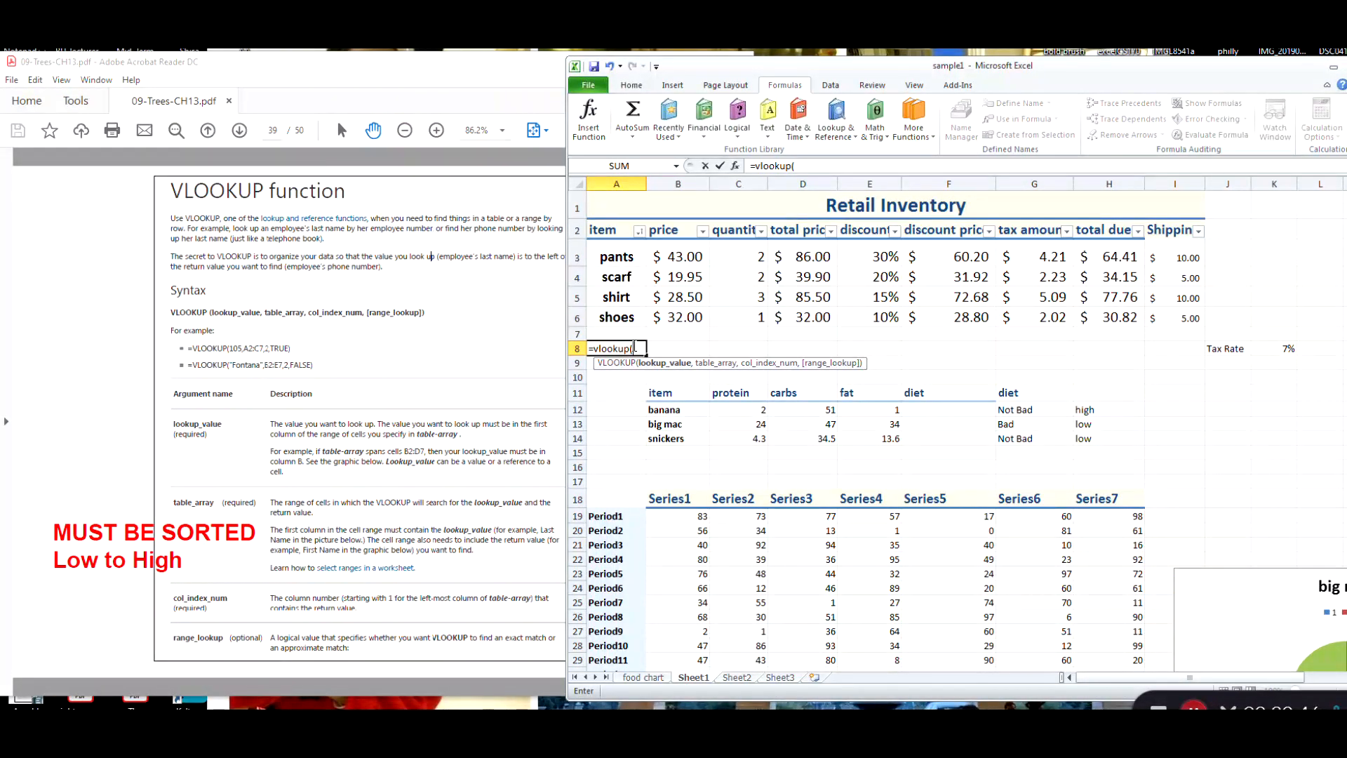
pyautogui.write('"scarf"')
pyautogui.write(',')
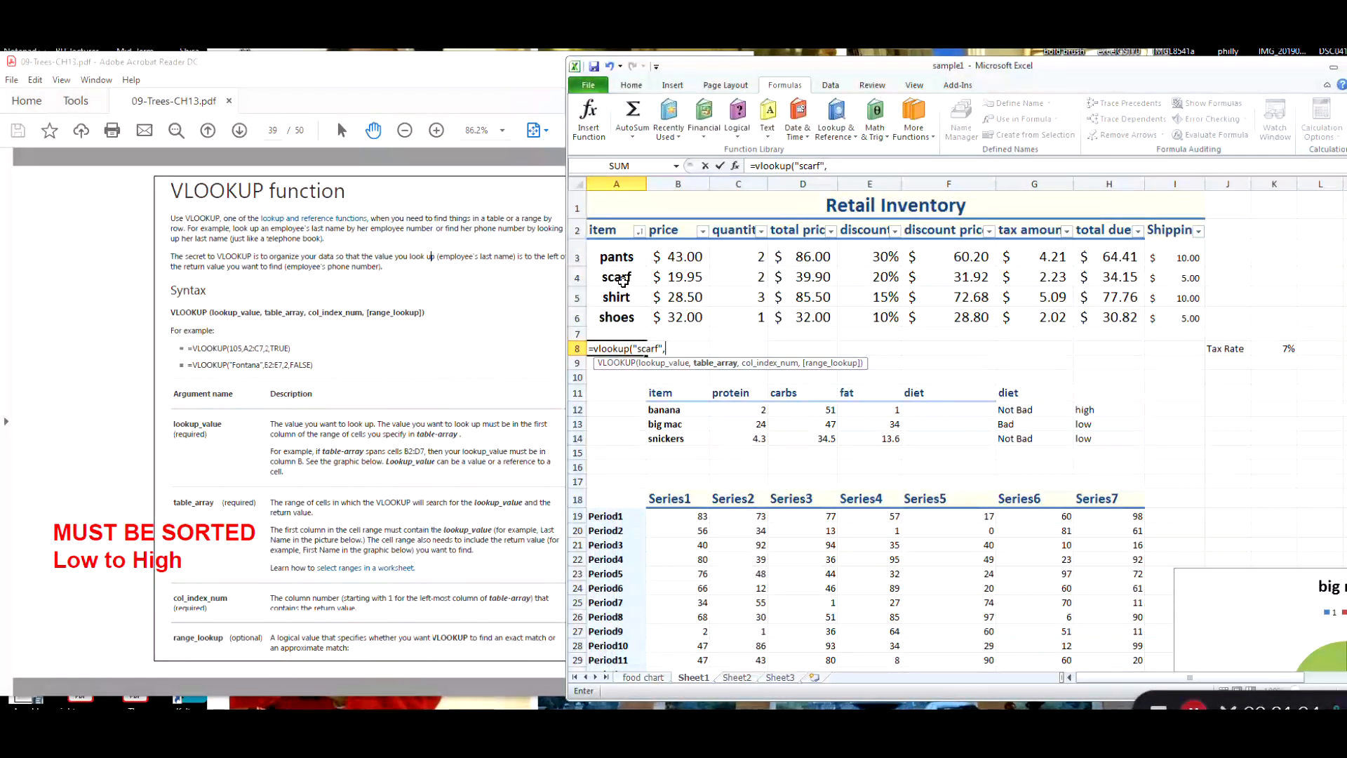
pyautogui.moveTo(619, 253); pyautogui.dragTo(1170, 322)
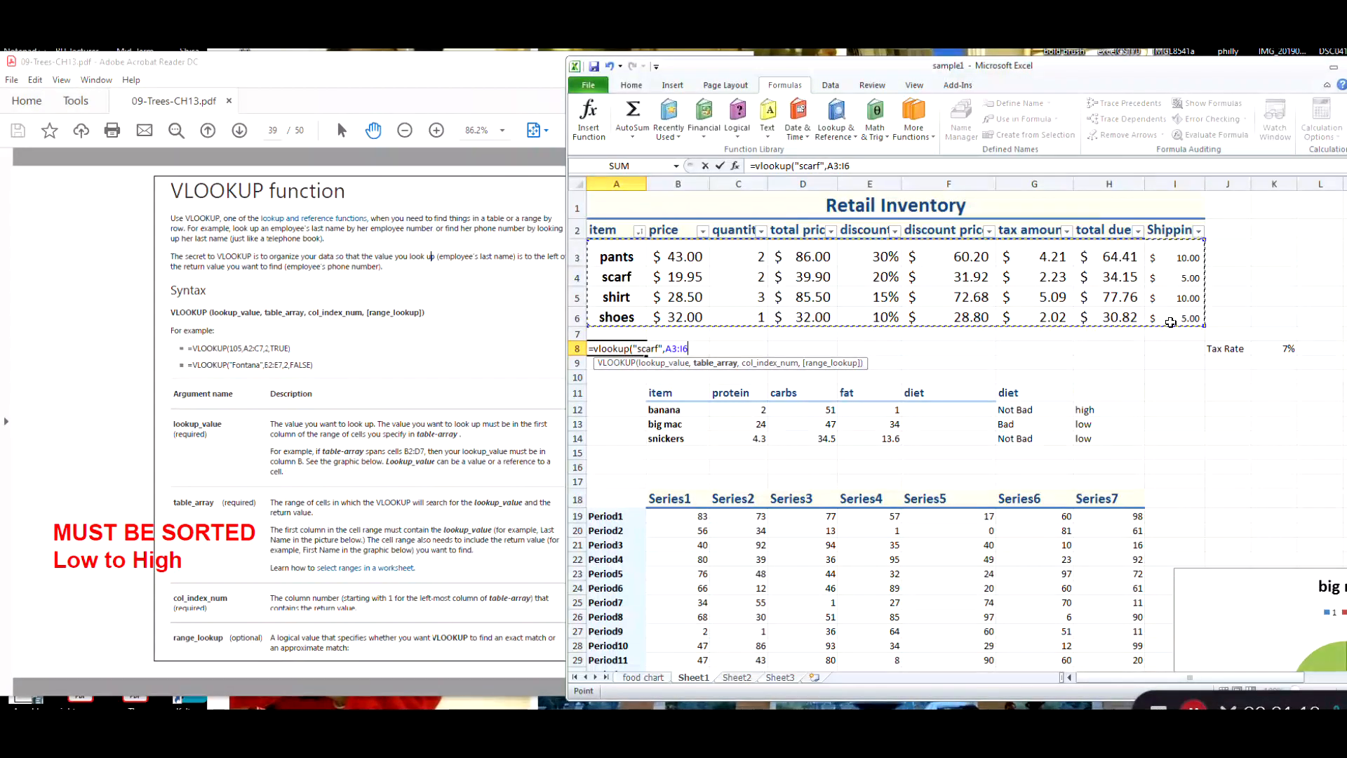
pyautogui.write(',')
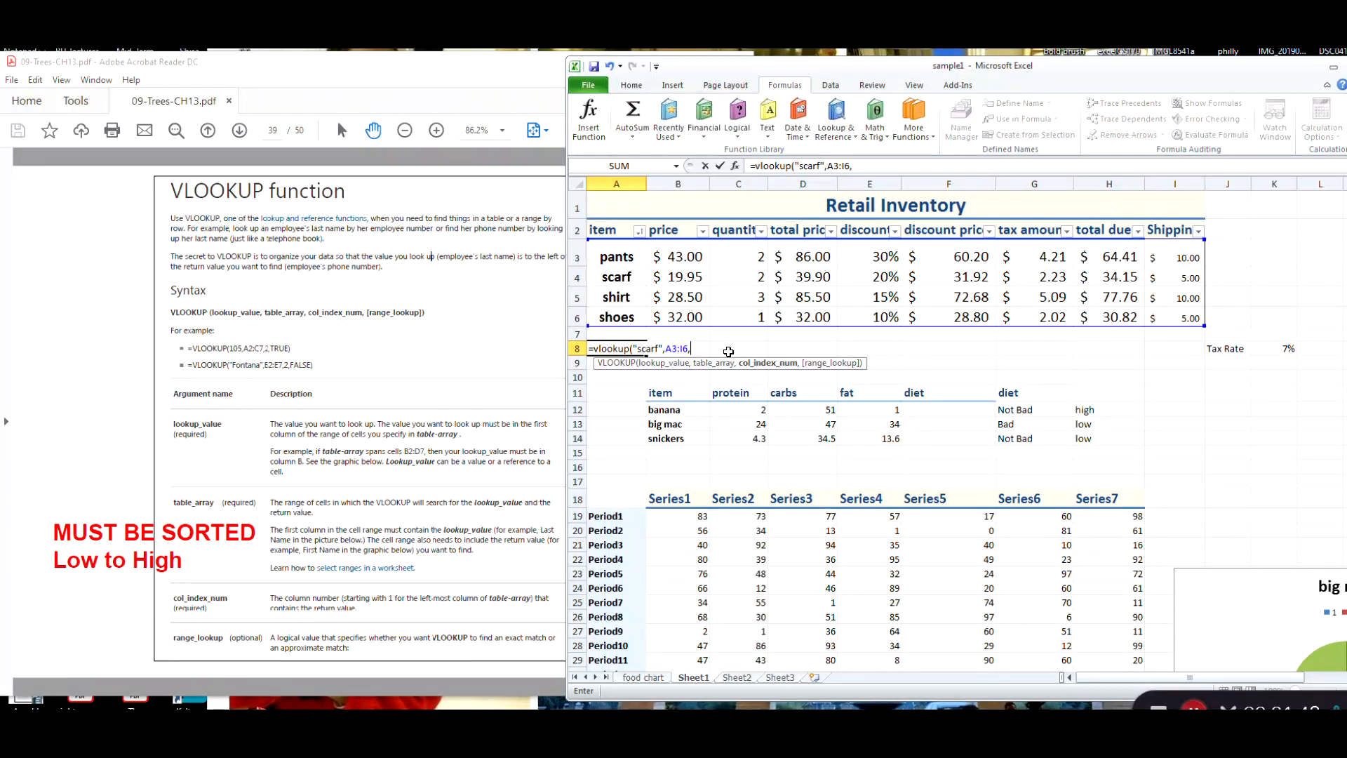
pyautogui.write('2,')
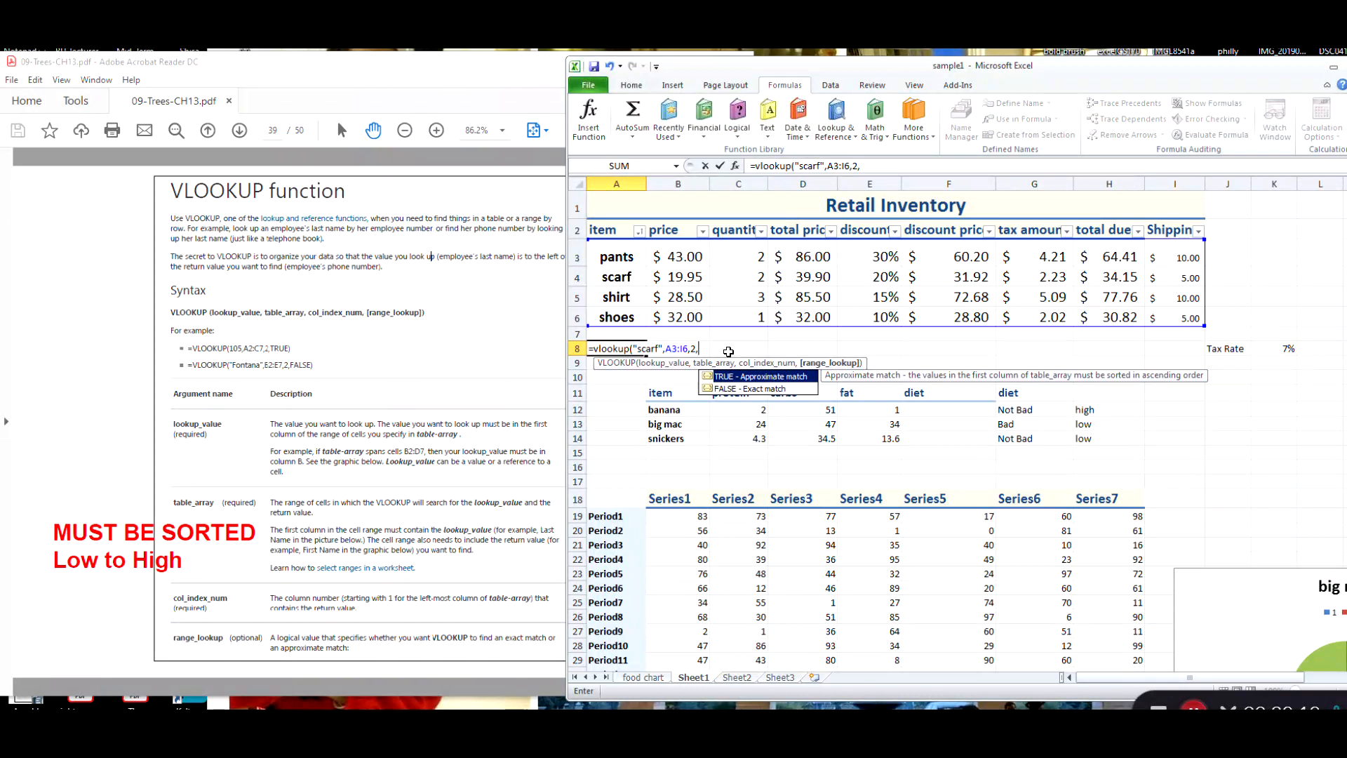
pyautogui.click(735, 388)
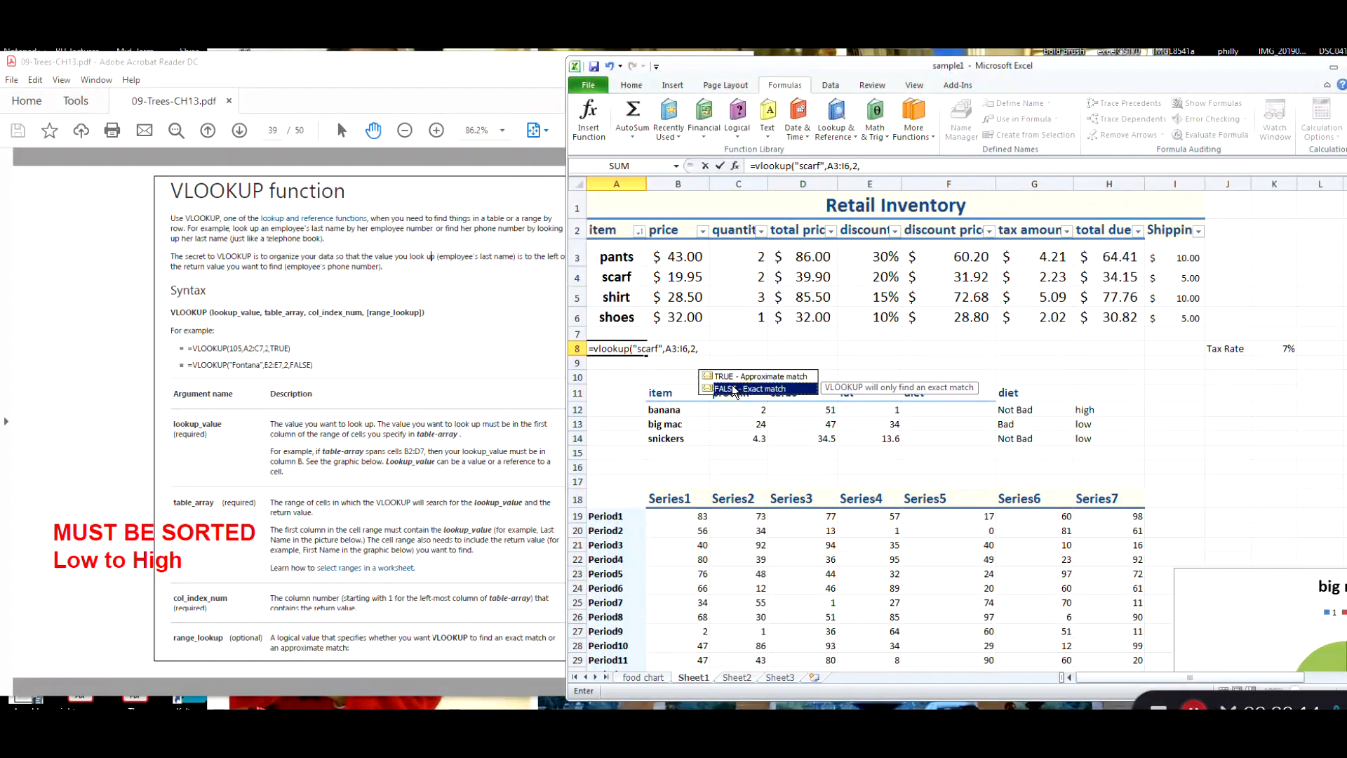
pyautogui.press('Escape')
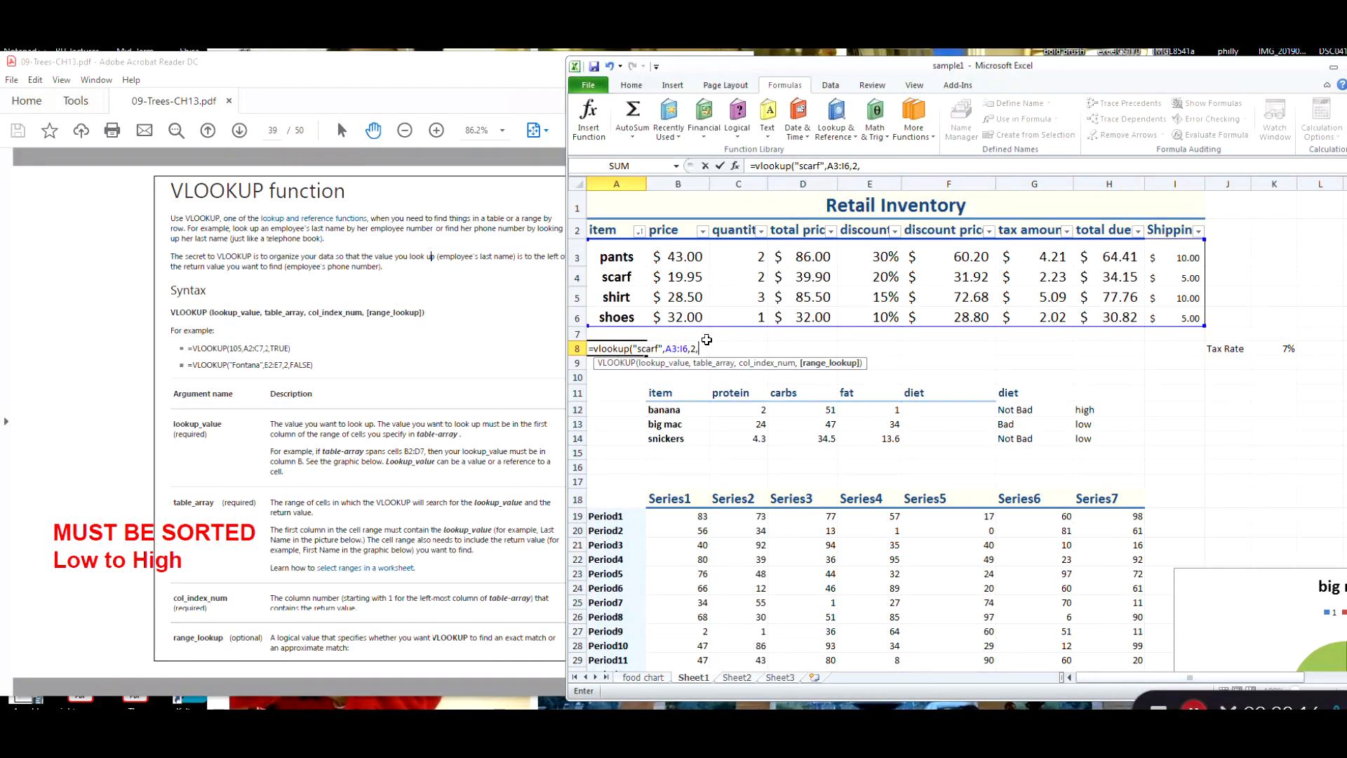
pyautogui.click(707, 348)
pyautogui.write('FALSE')
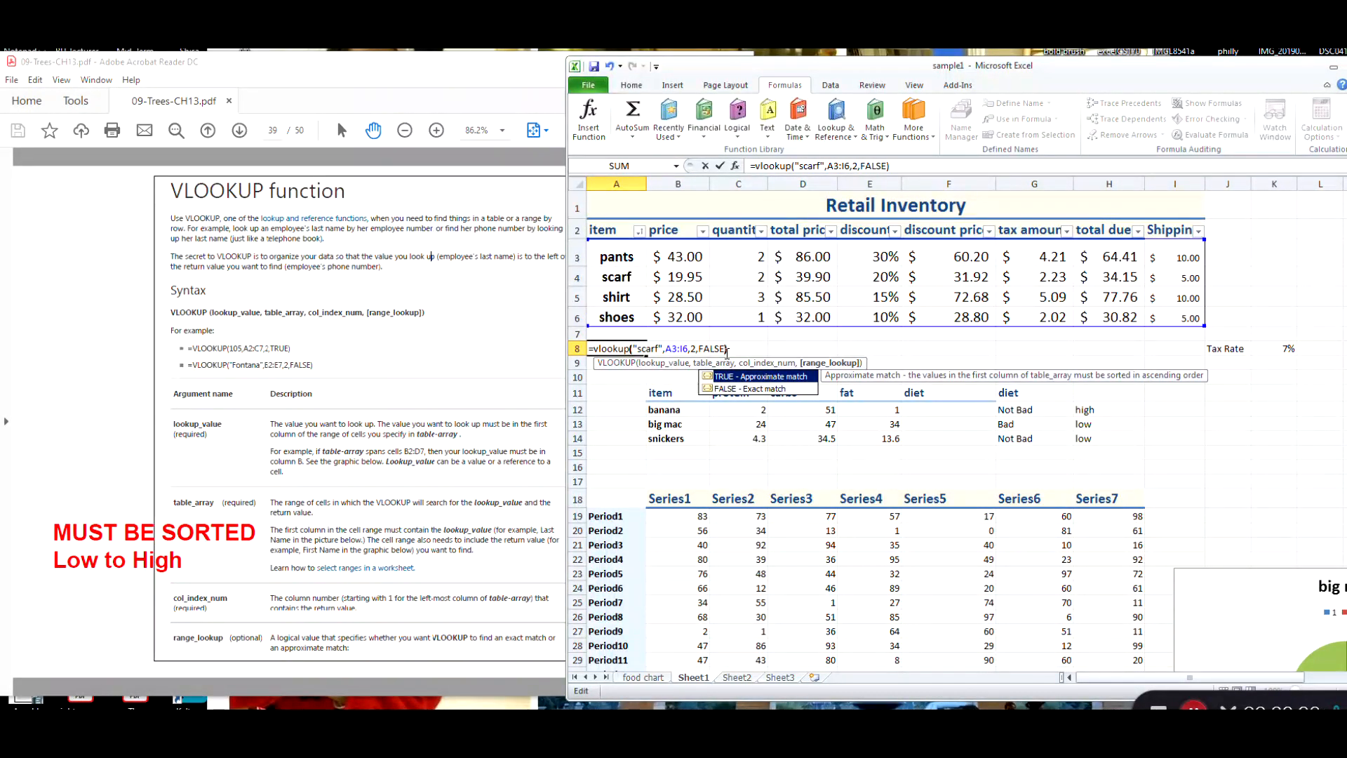
pyautogui.press('Return')
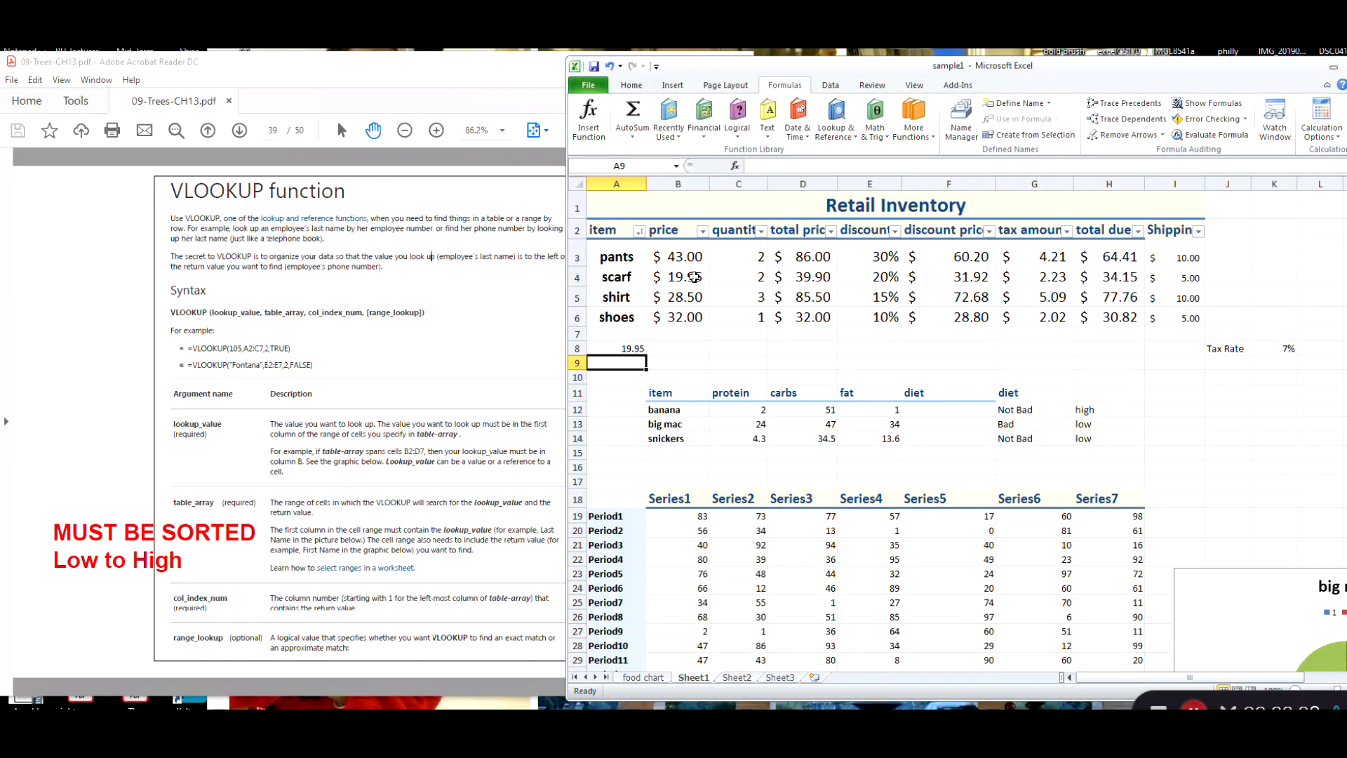
# Select cell A8 to review its VLOOKUP formula, and clear the cell's contents.
pyautogui.click(626, 344)
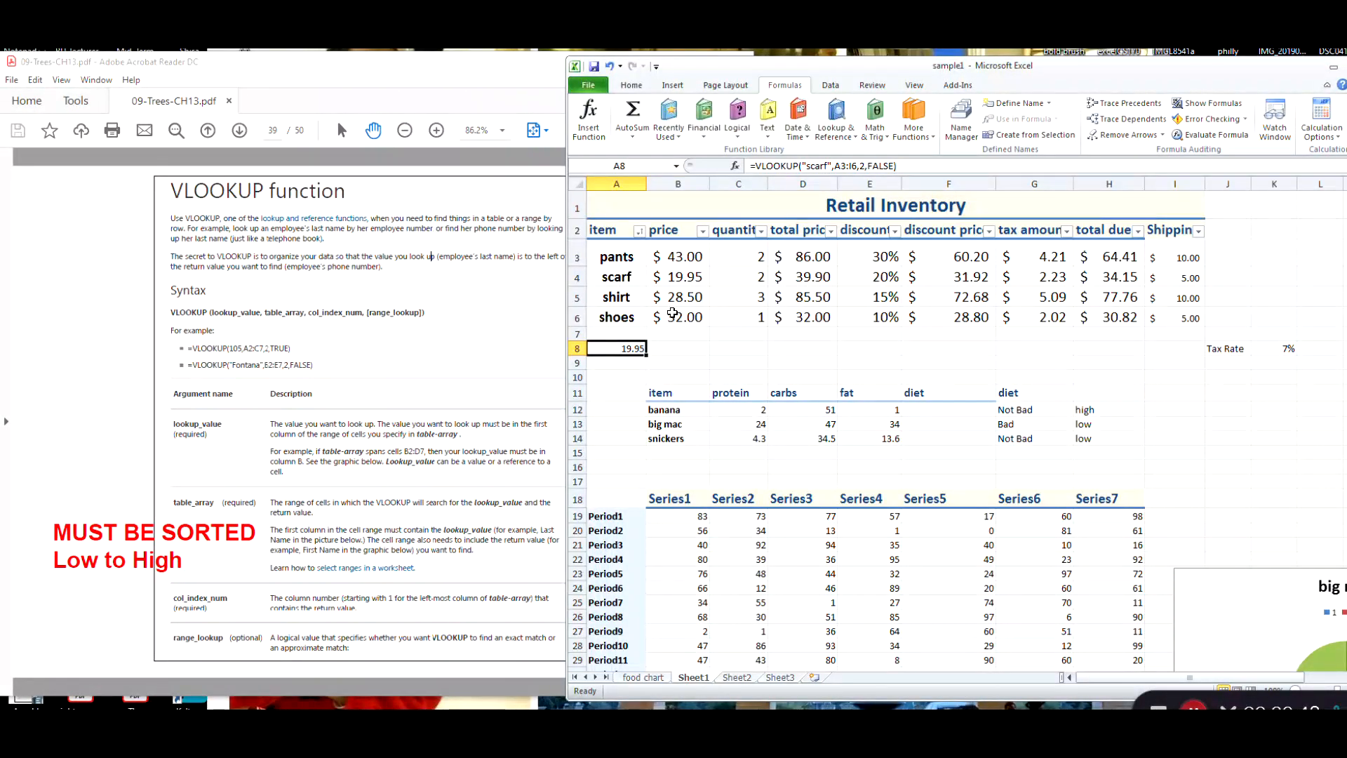
pyautogui.rightClick(619, 352)
pyautogui.click(619, 352)
pyautogui.rightClick(620, 351)
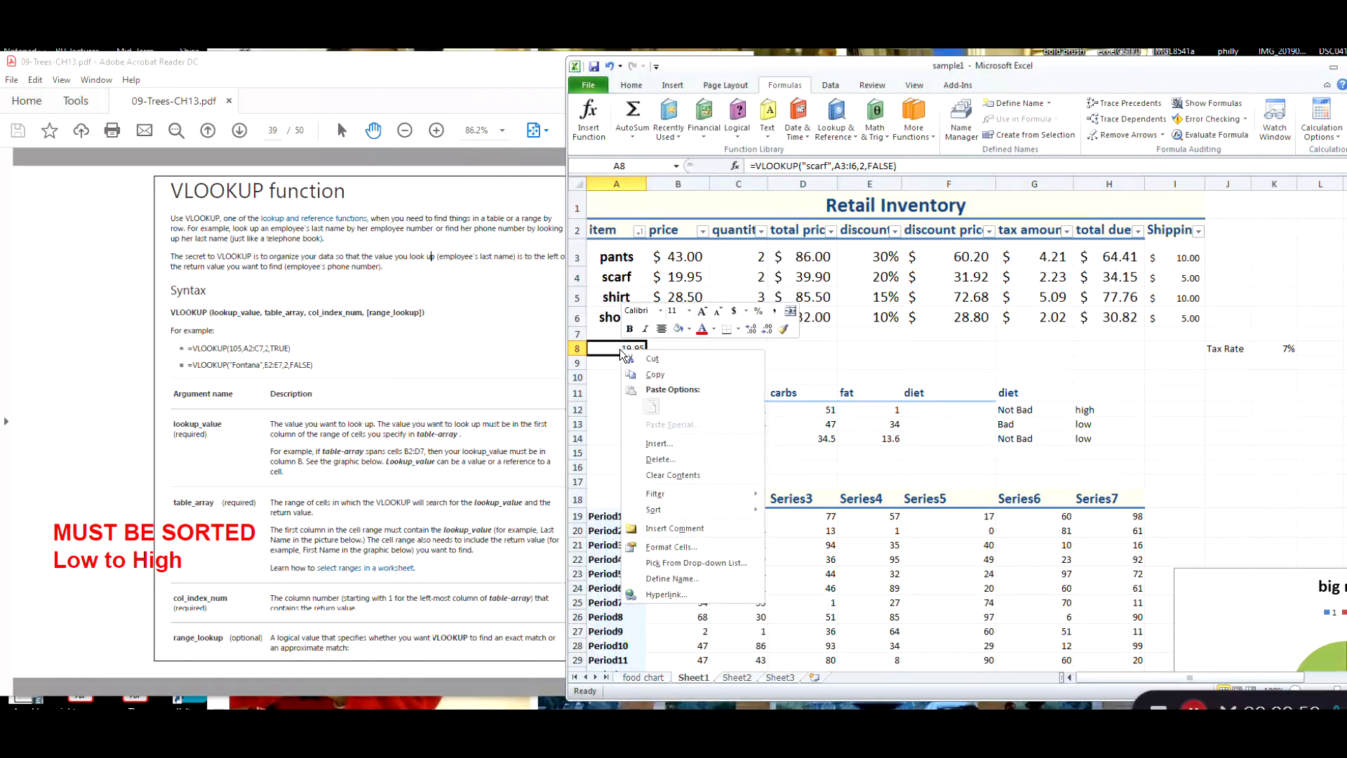
pyautogui.click(669, 474)
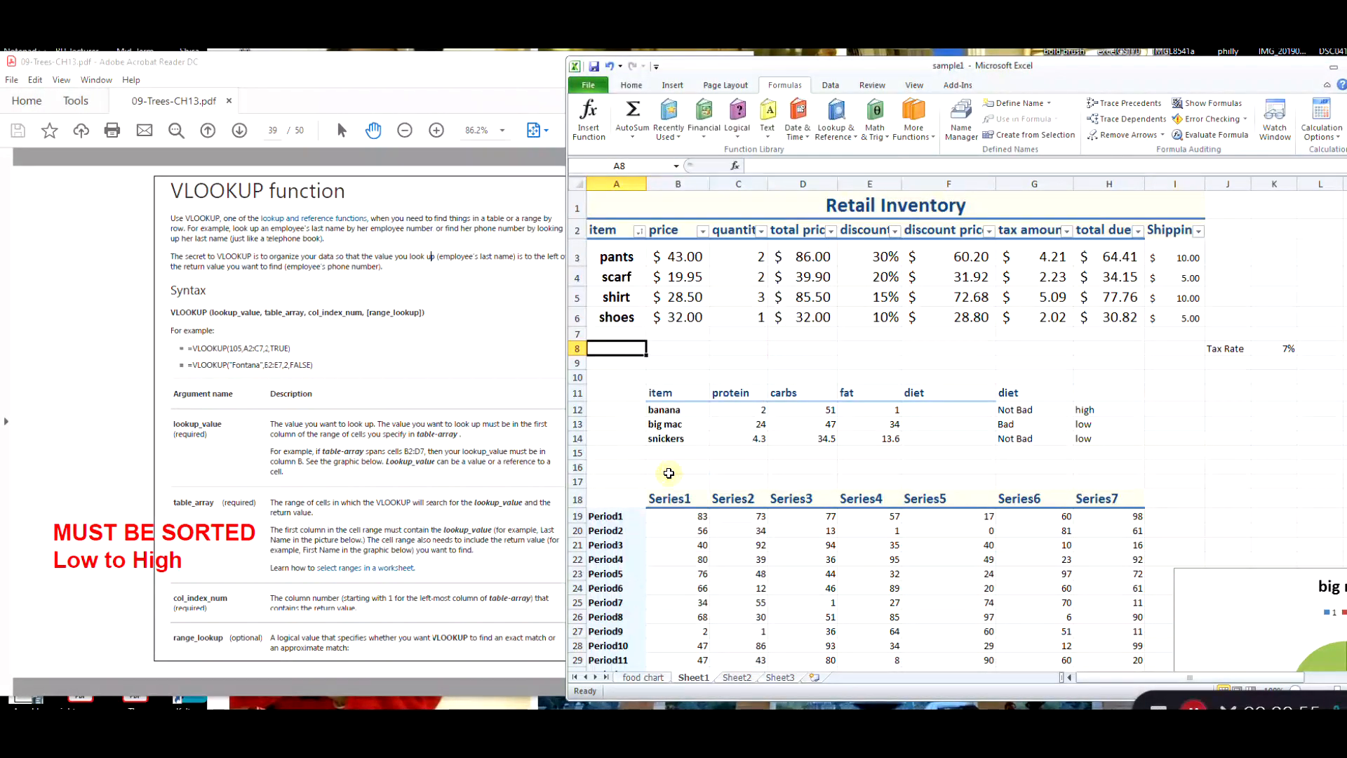
pyautogui.click(670, 350)
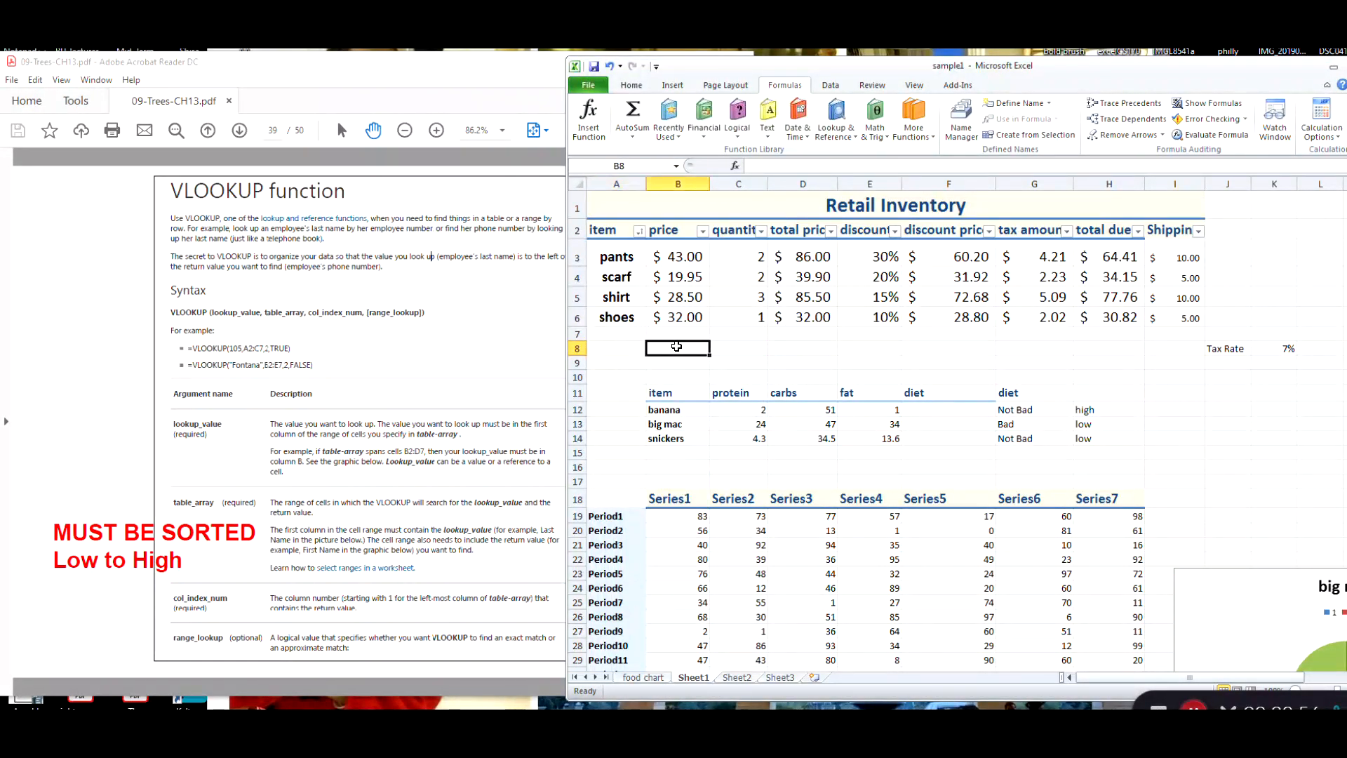
# Switch to the Acrobat Reader PDF and read on from the VLOOKUP slide to the PMT function slide.
pyautogui.click(357, 350)
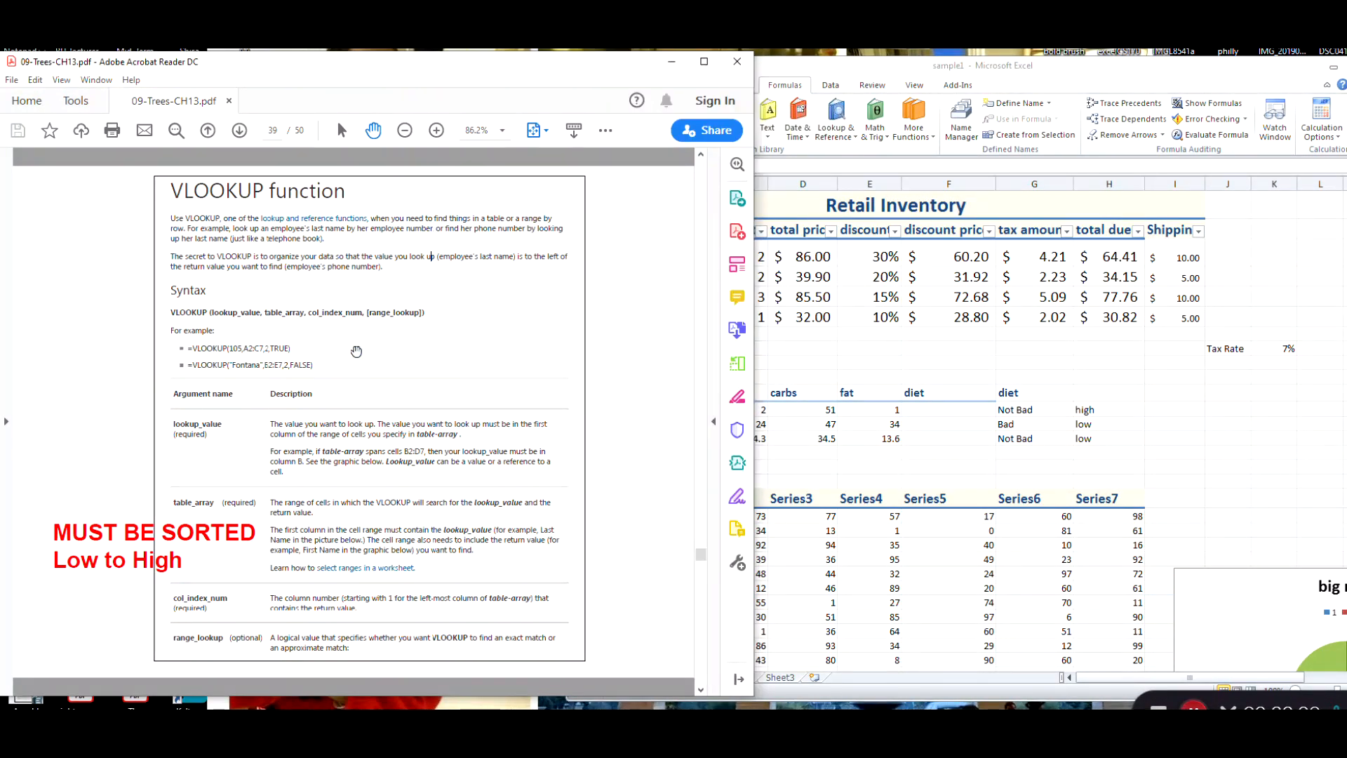
pyautogui.scroll(-2, 356, 350)
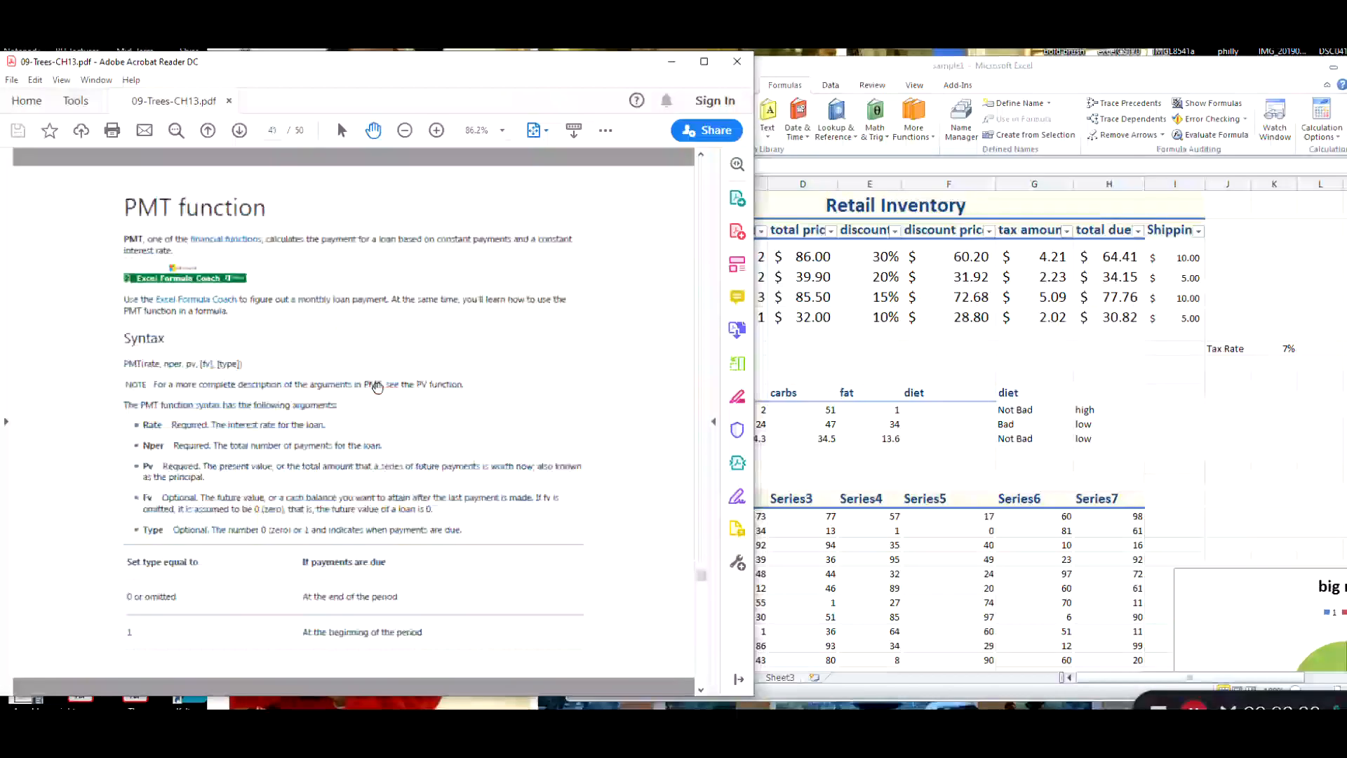
pyautogui.scroll(-2, 377, 386)
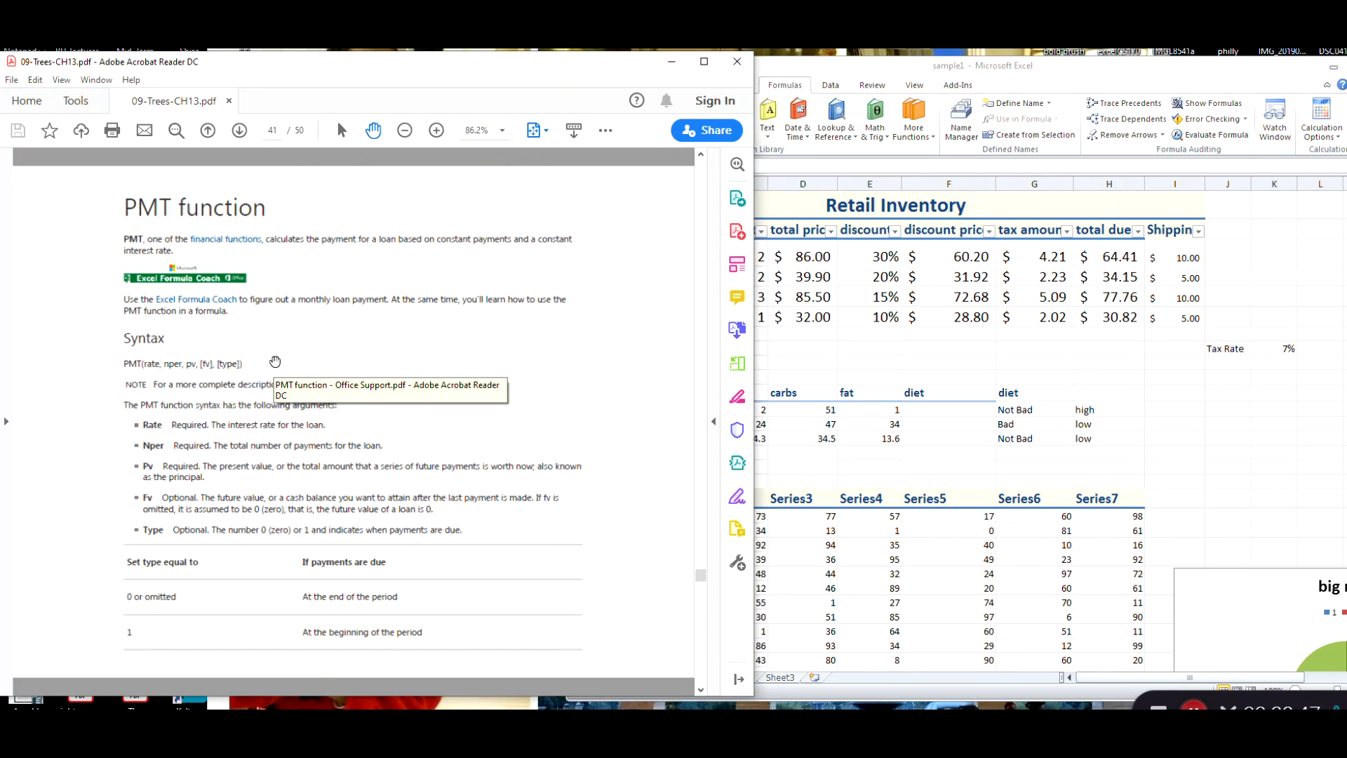
pyautogui.click(874, 63)
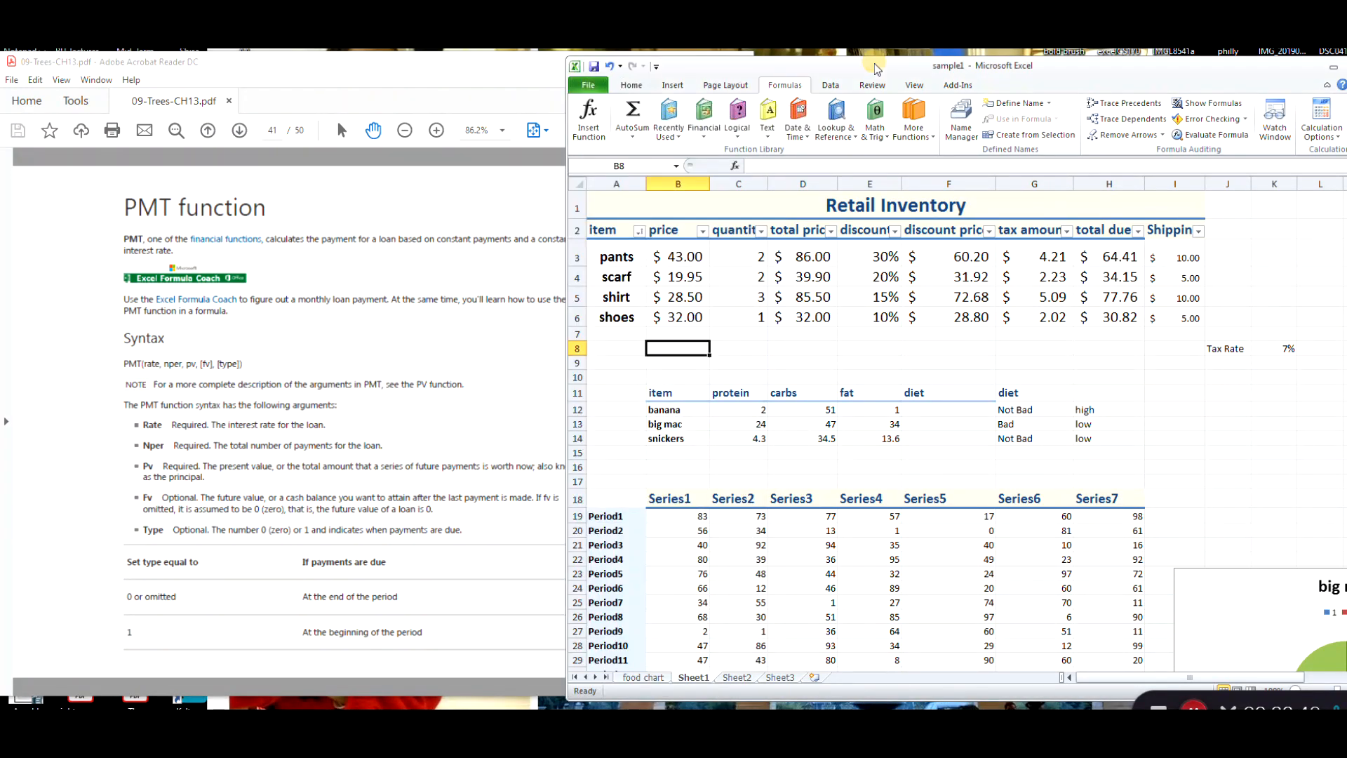
pyautogui.click(358, 82)
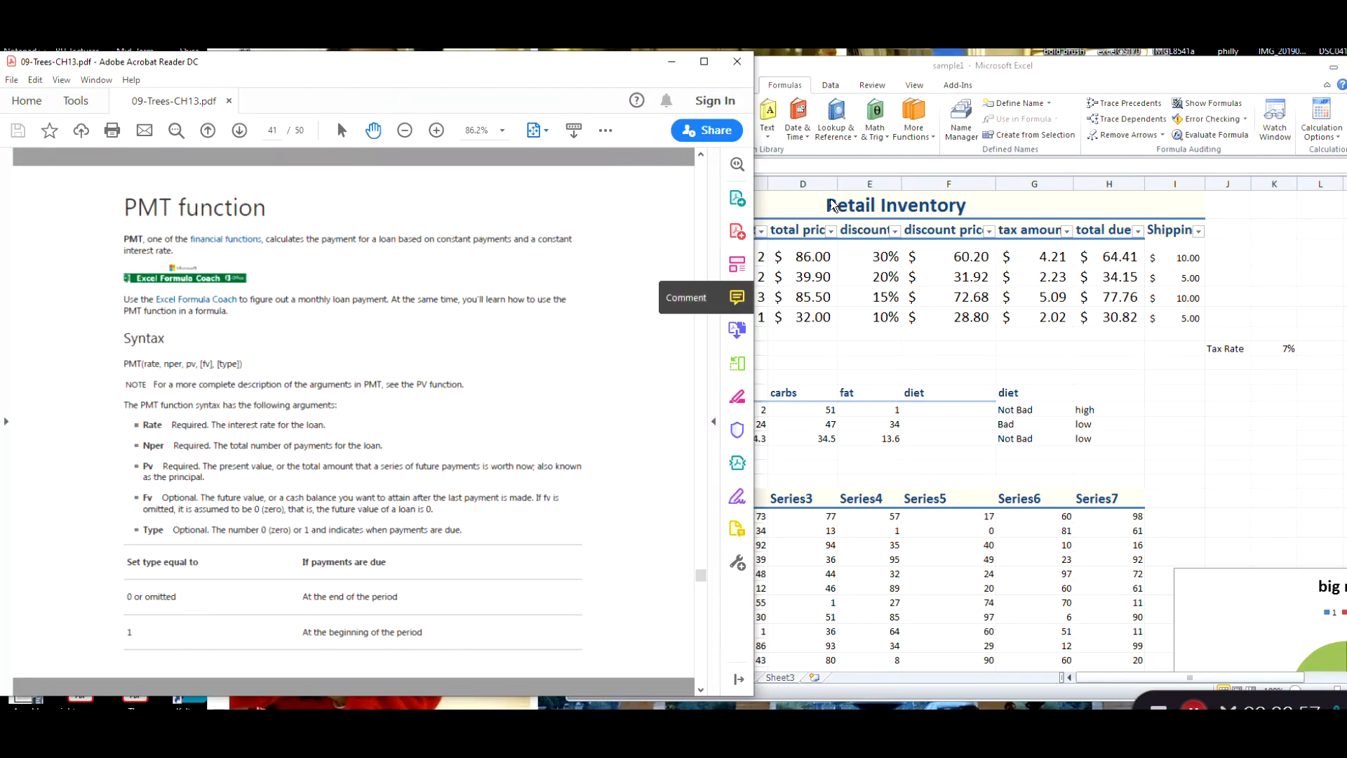
# Switch to Excel and select the empty cell C40 below the count statistics on Sheet1.
pyautogui.click(840, 66)
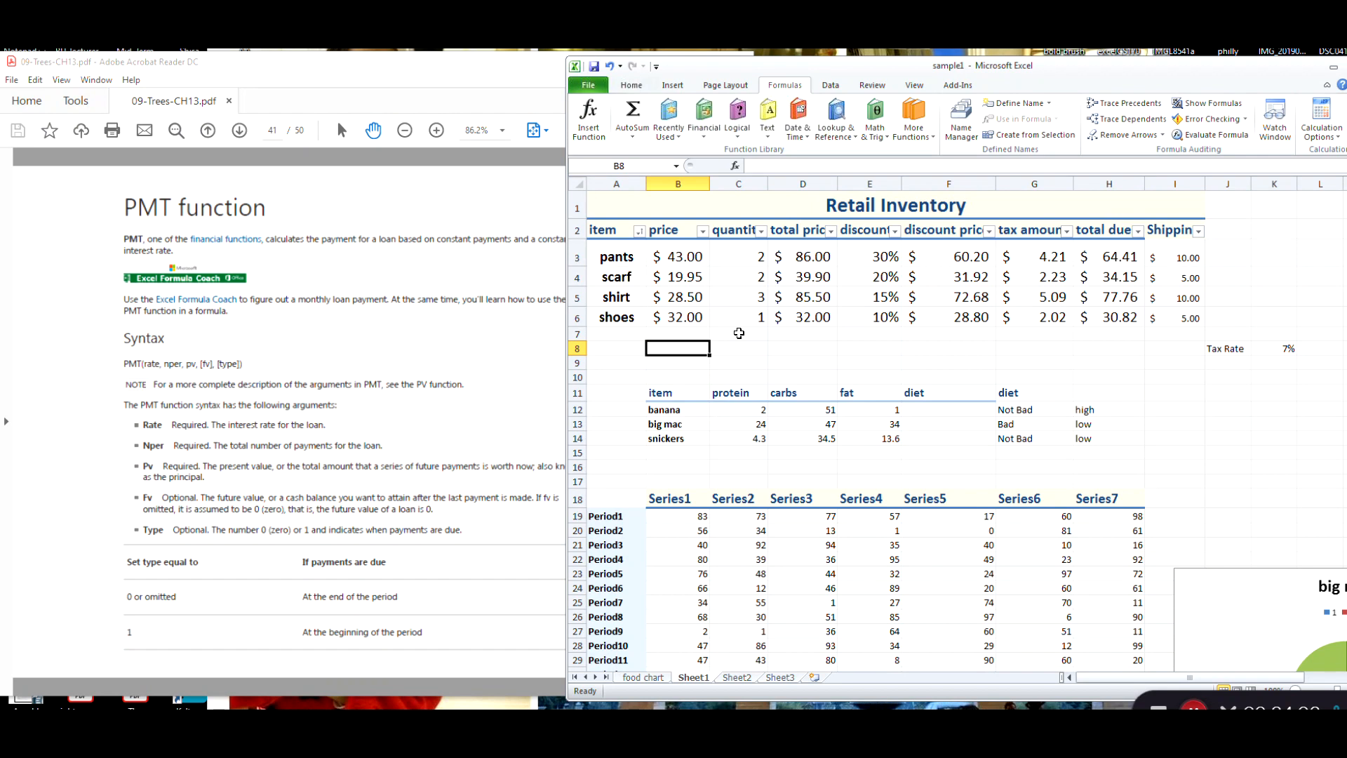
pyautogui.scroll(-7, 739, 333)
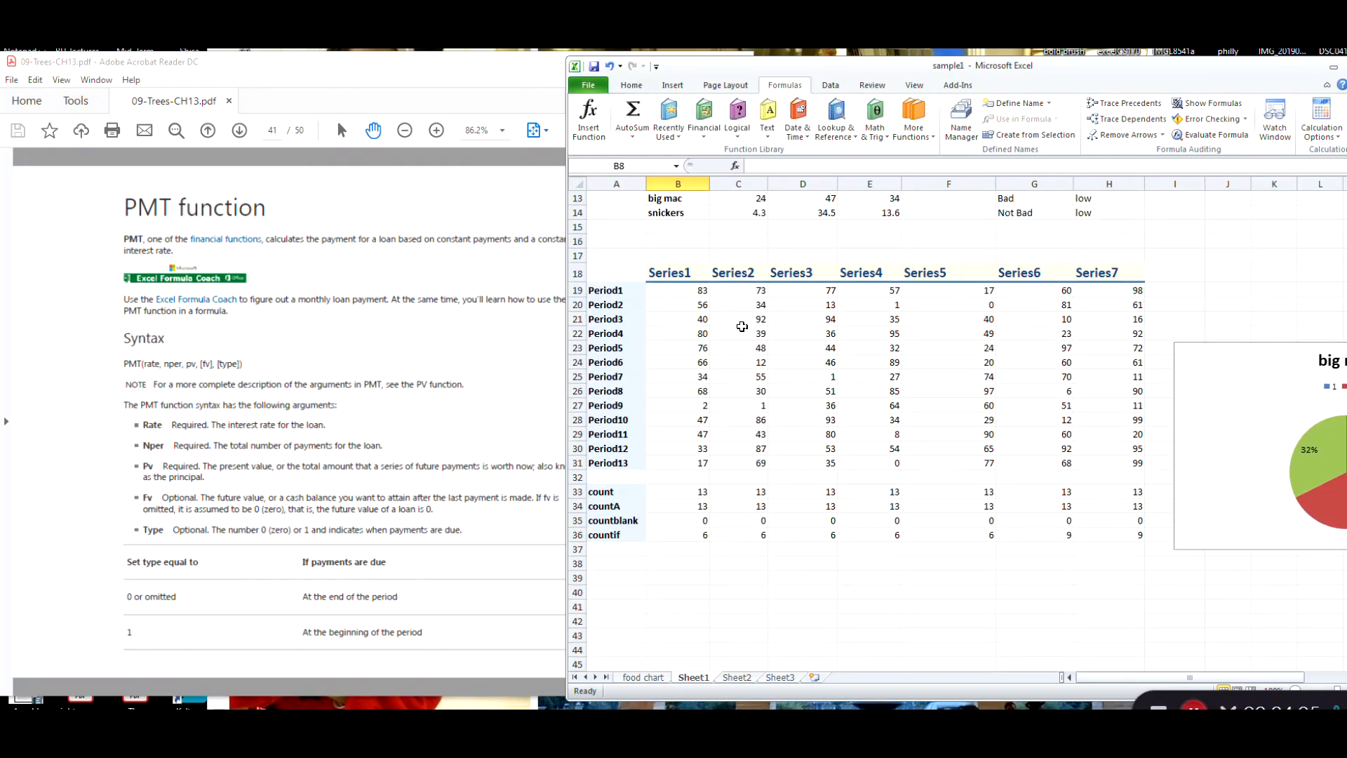
pyautogui.scroll(-5, 741, 326)
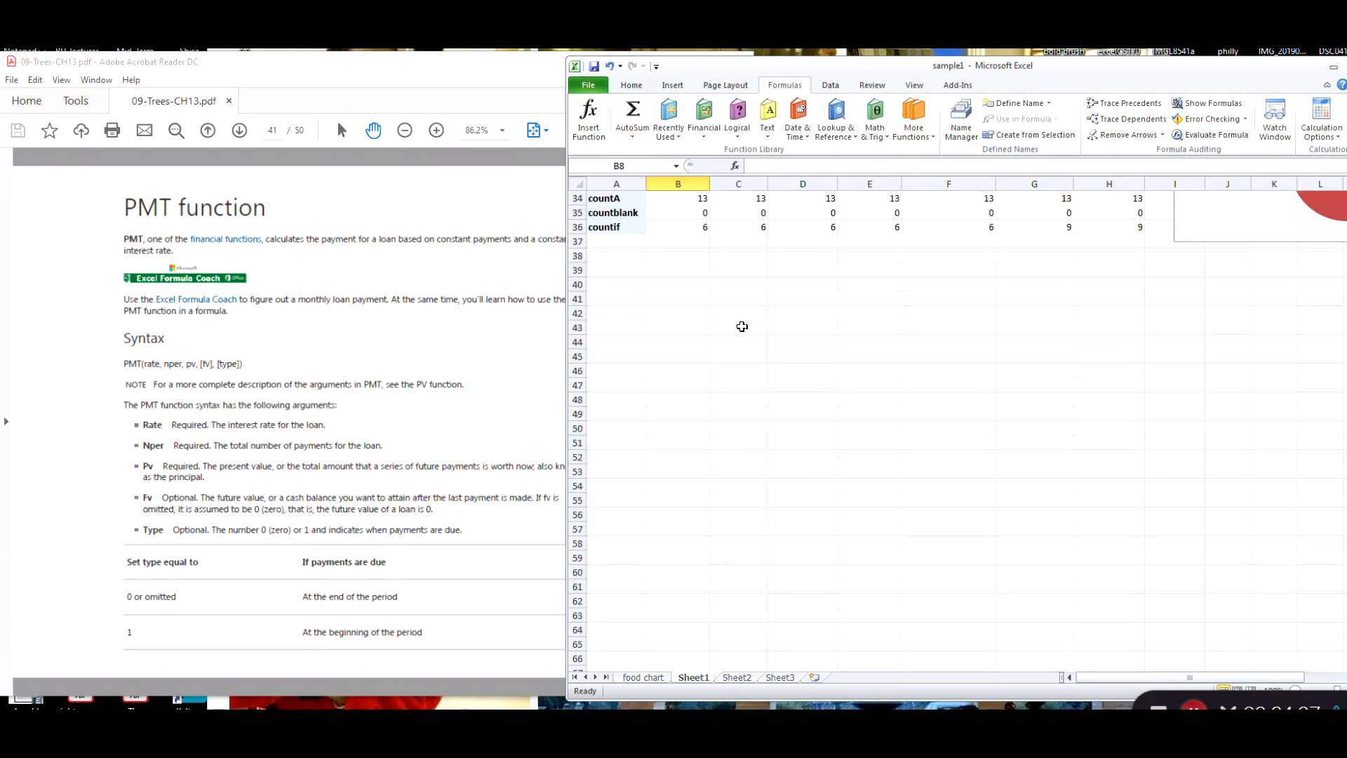
pyautogui.click(732, 240)
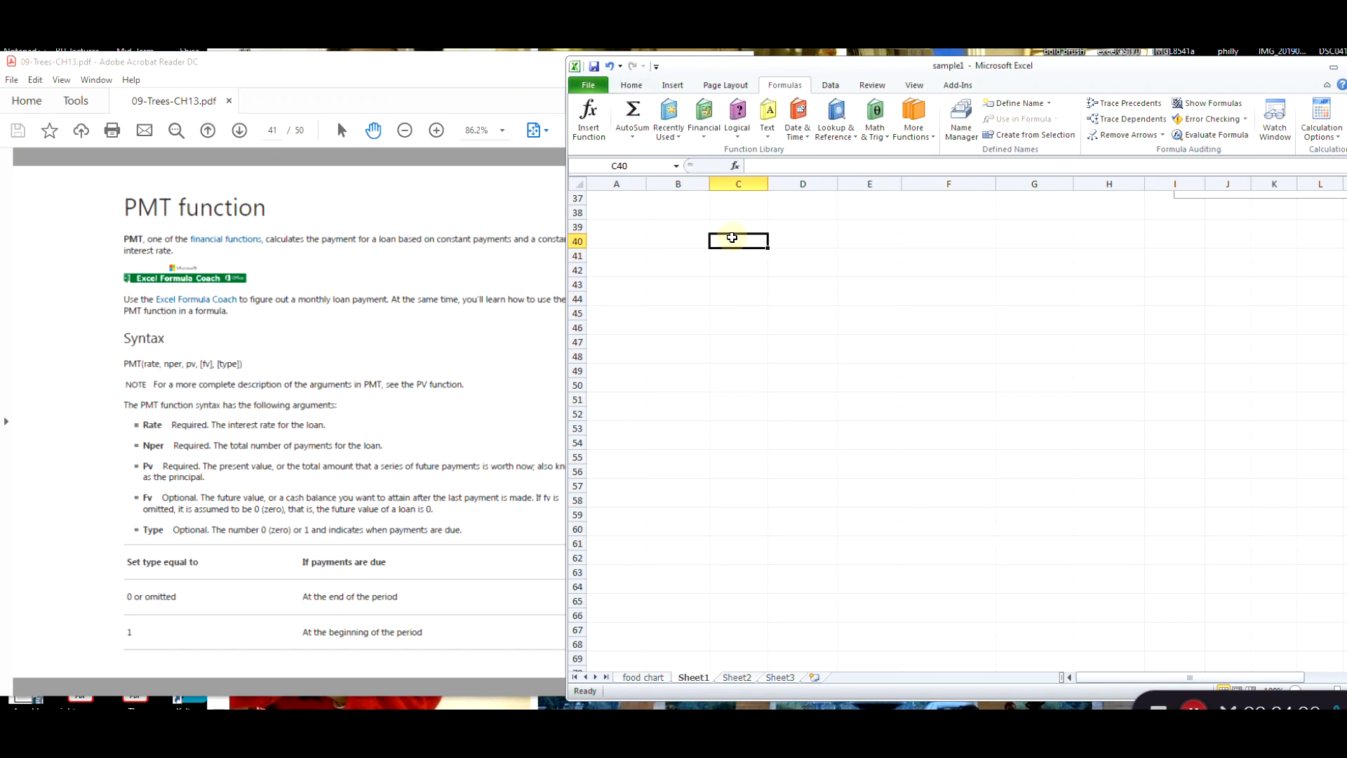
# Return to the Acrobat Reader PDF and read the PMT syntax and the car loan payment example.
pyautogui.click(390, 323)
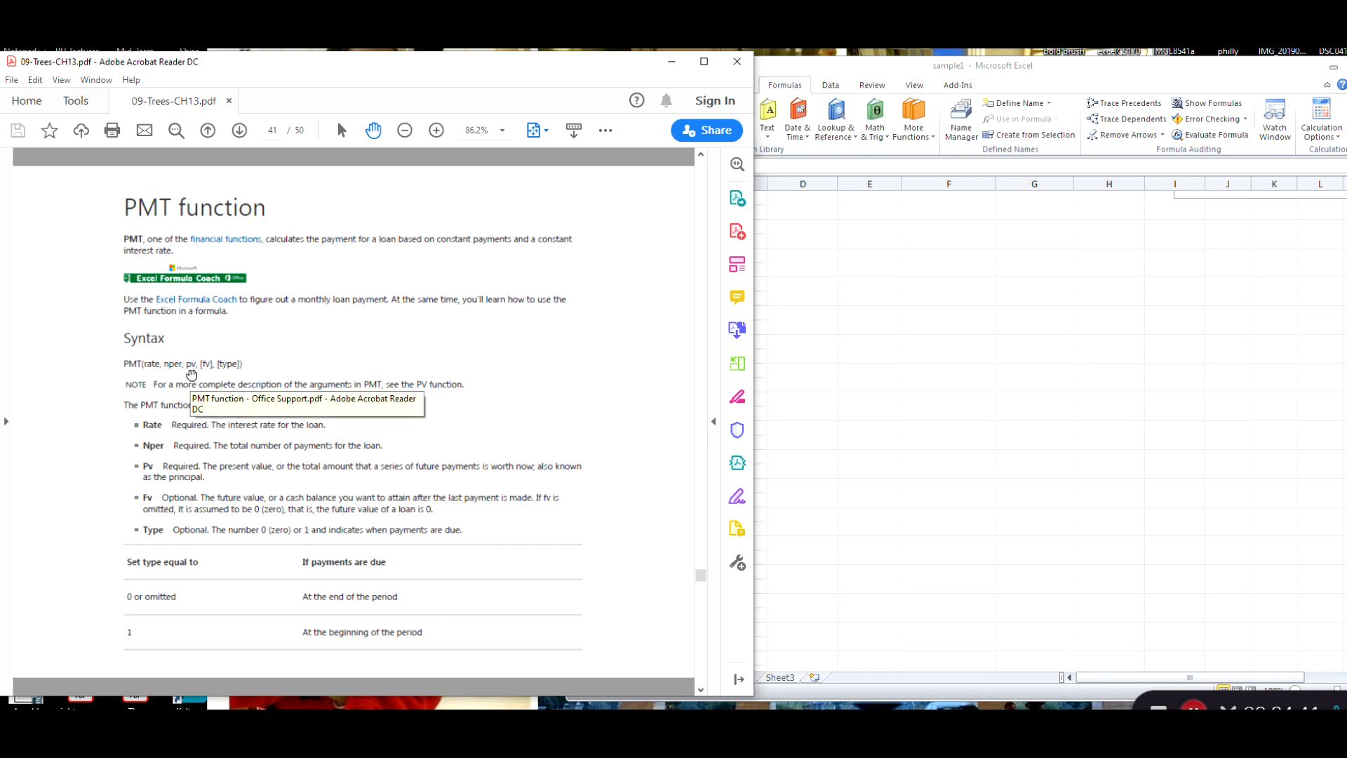
pyautogui.scroll(-2, 275, 436)
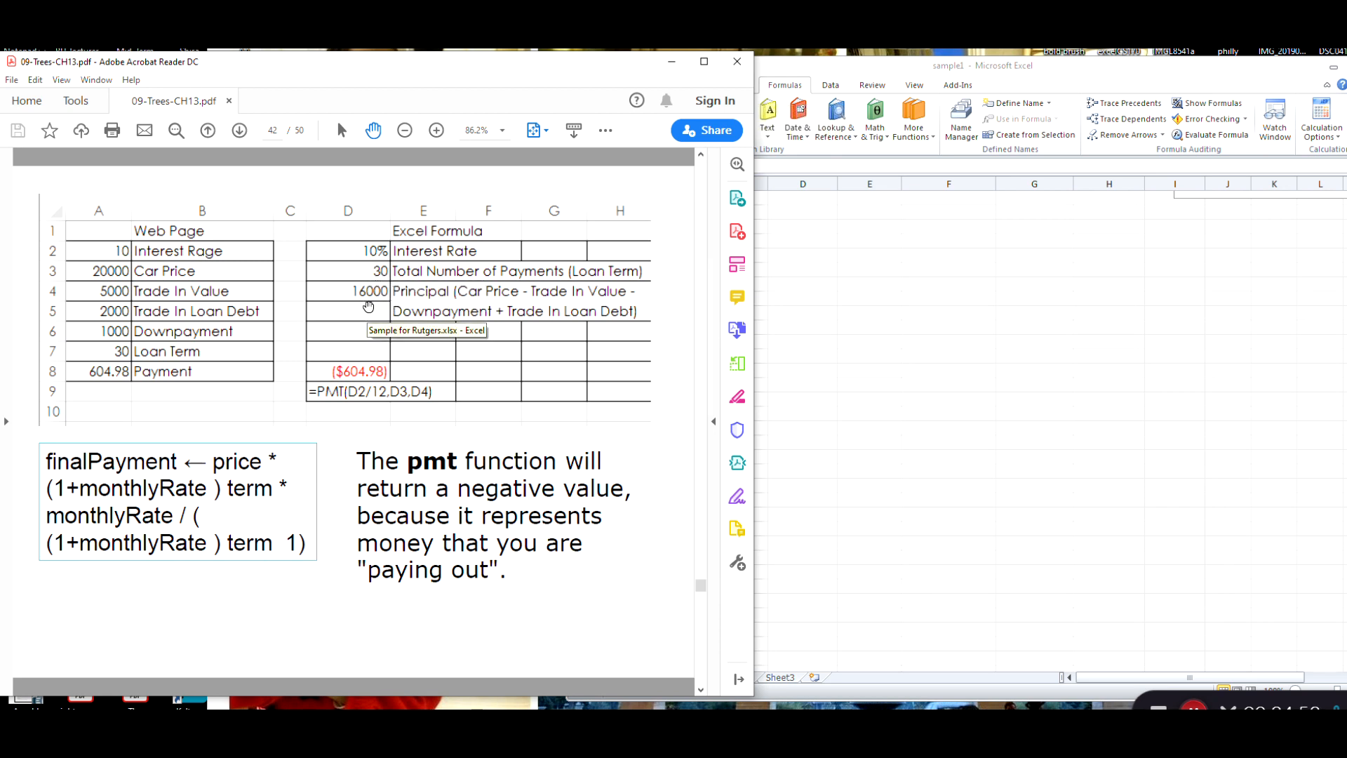
# Switch to Excel and enter the loan payment formula =pmt(.1/12,30,16000) in cell C39 of Sheet1.
pyautogui.click(867, 312)
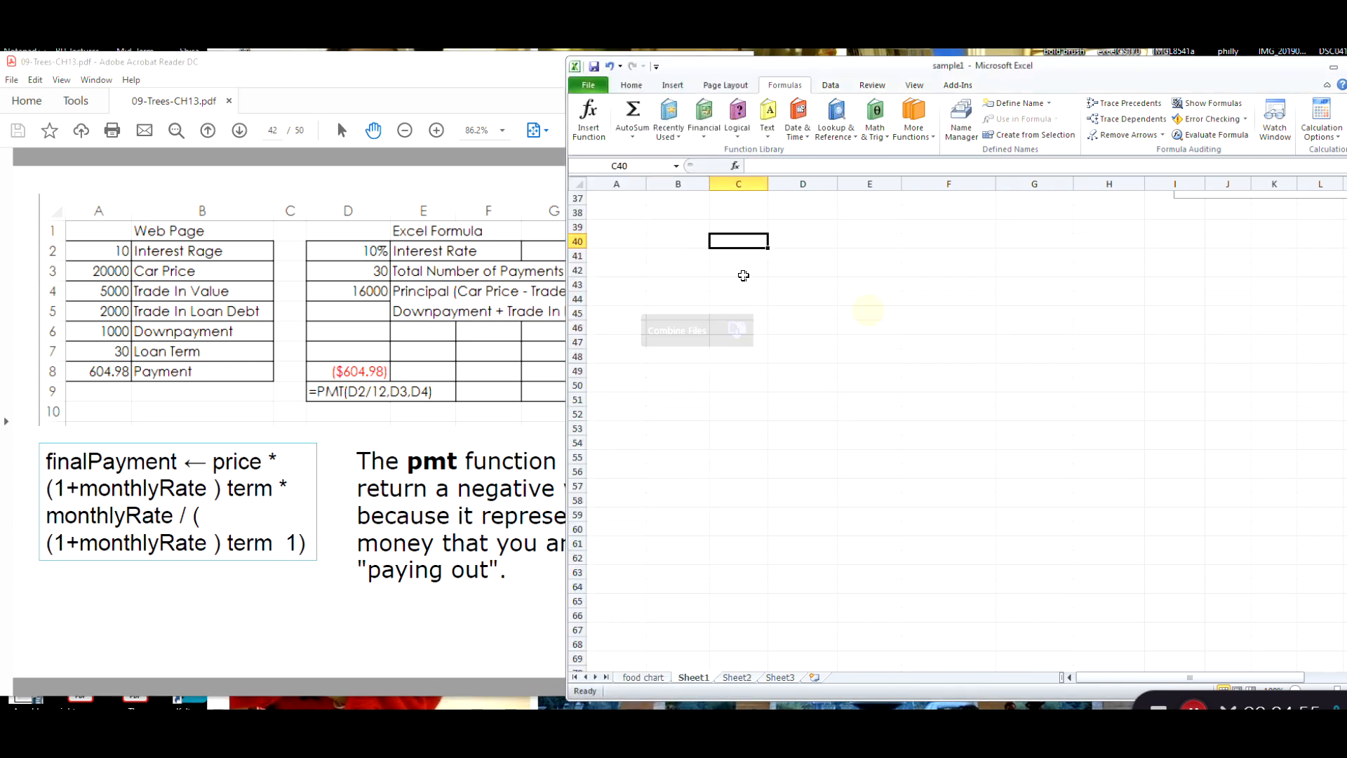
pyautogui.click(725, 229)
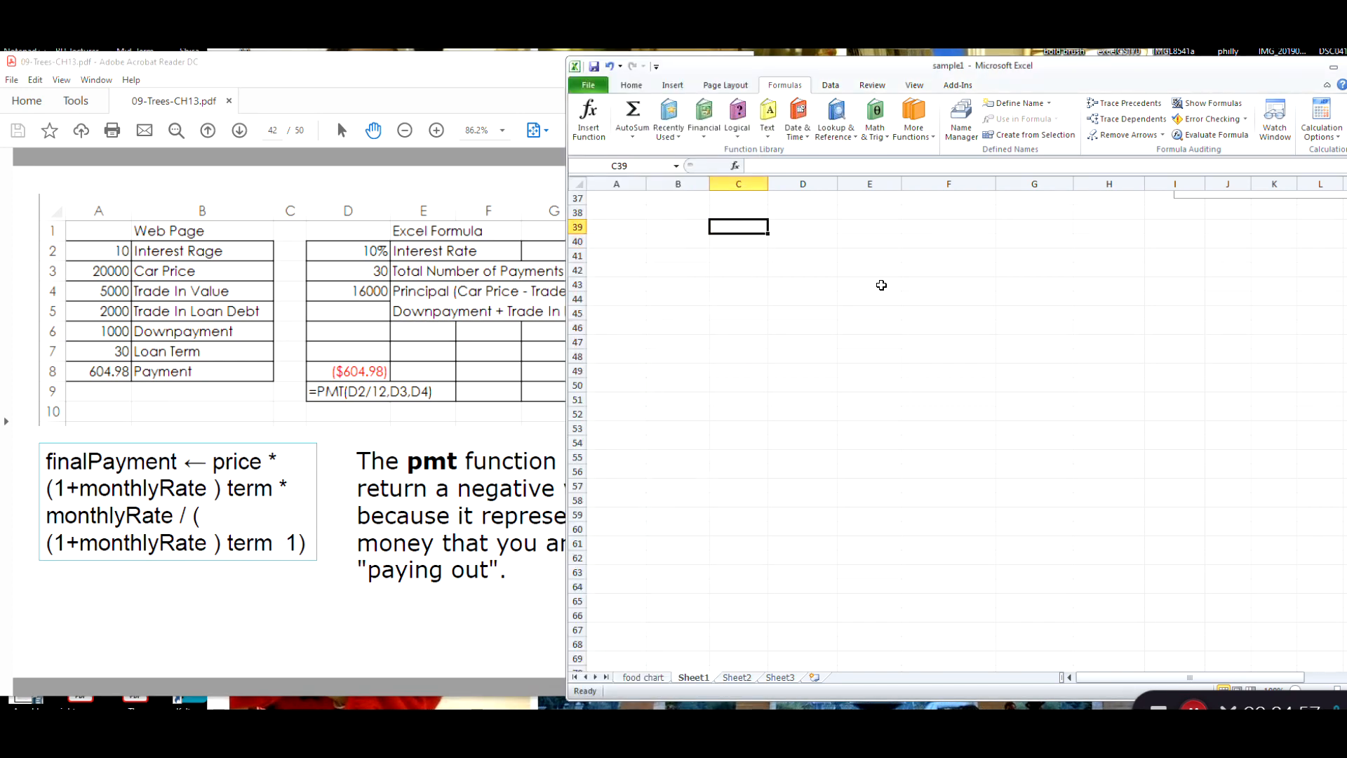
pyautogui.write('=')
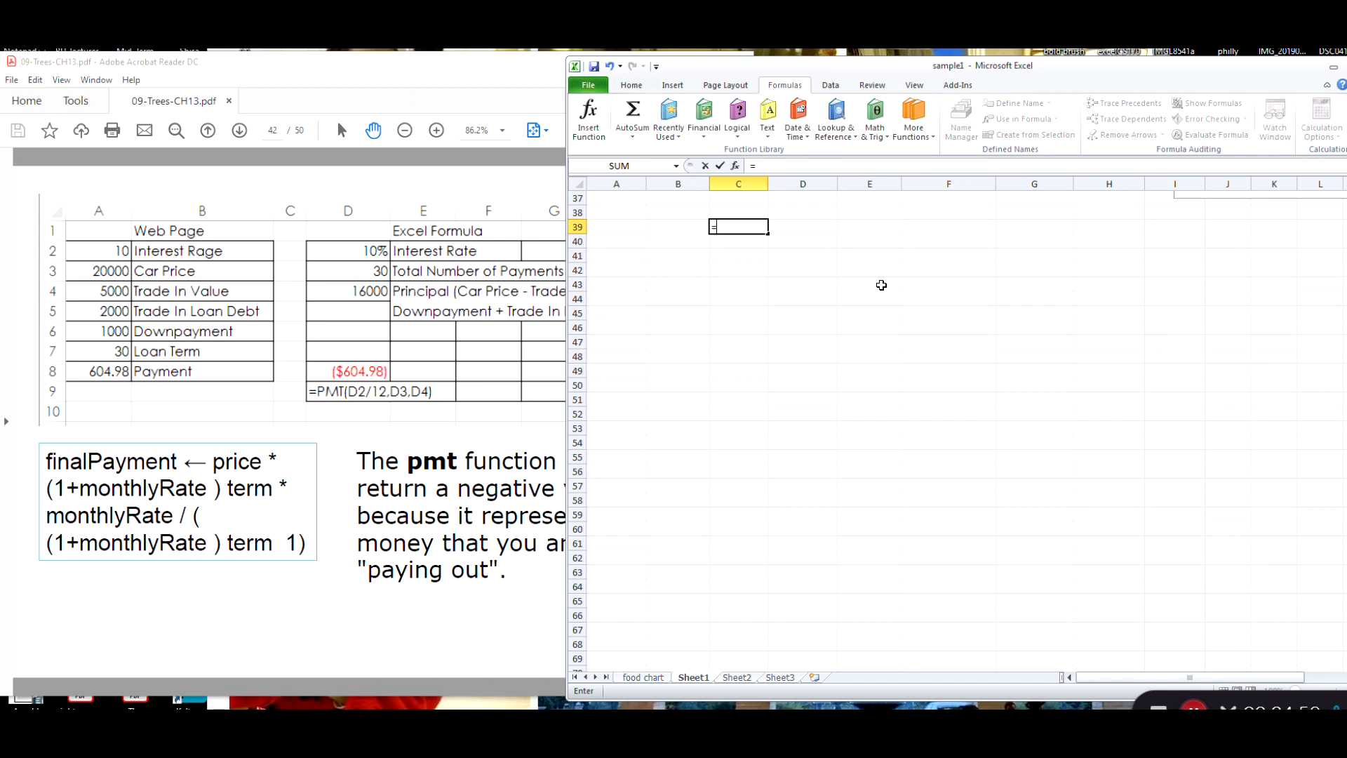
pyautogui.write('pmt')
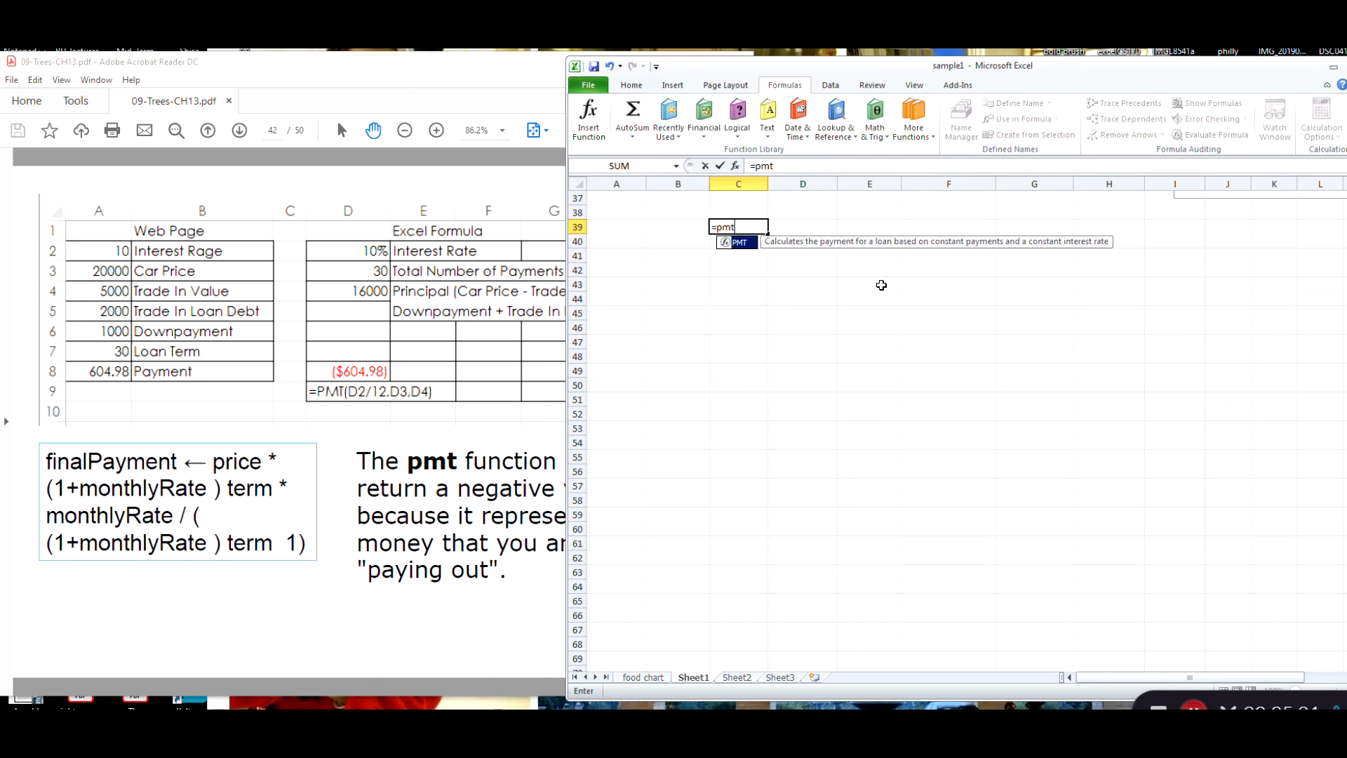
pyautogui.write('(')
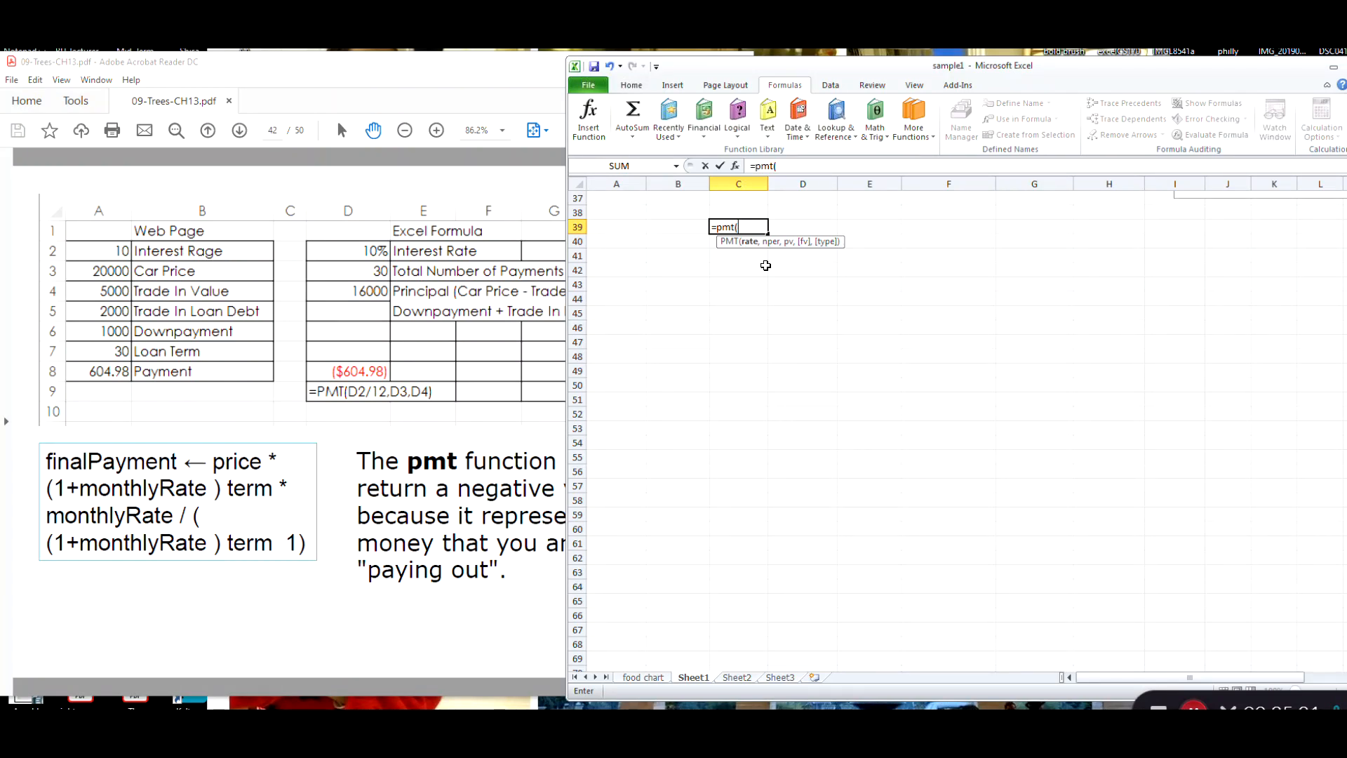
pyautogui.write('.1')
pyautogui.write('/12')
pyautogui.write(',')
pyautogui.write('30')
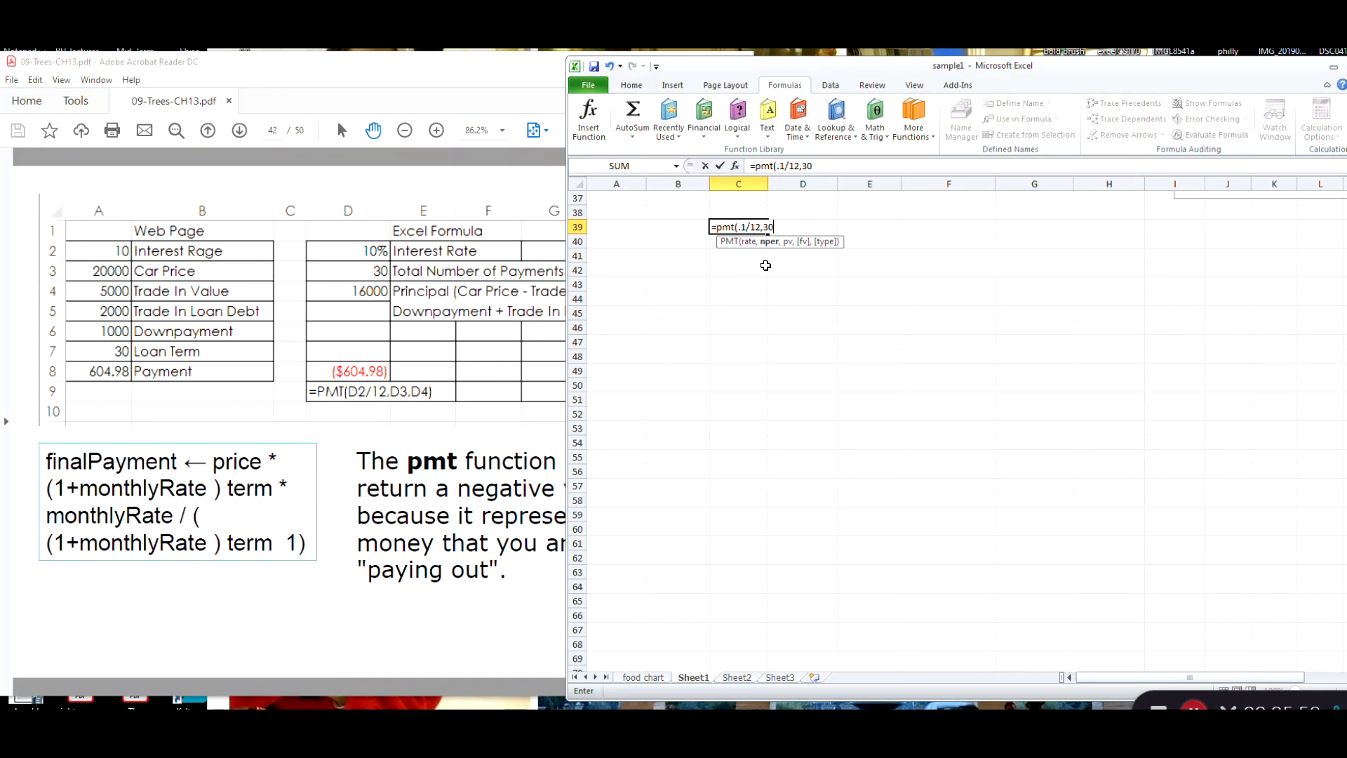
pyautogui.write(',')
pyautogui.write('16000')
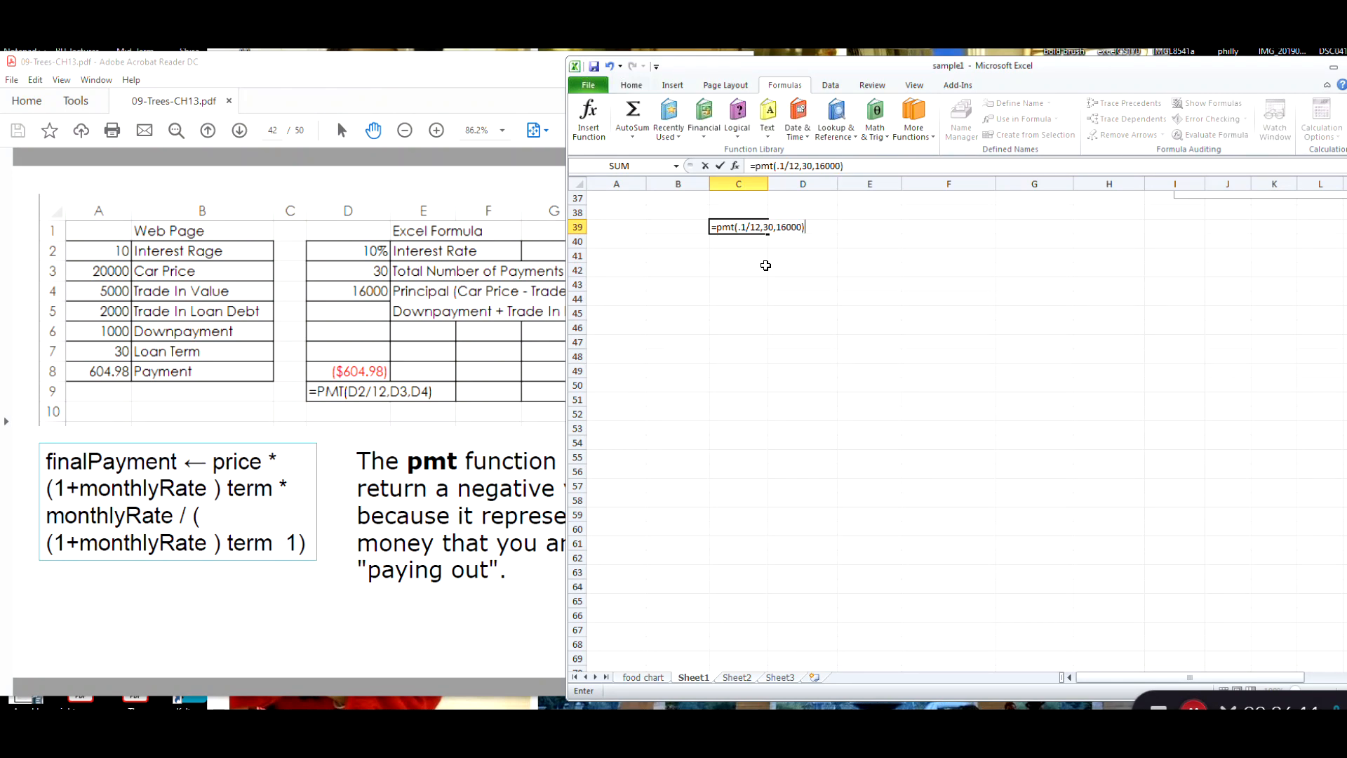
pyautogui.write(')')
pyautogui.press('Return')
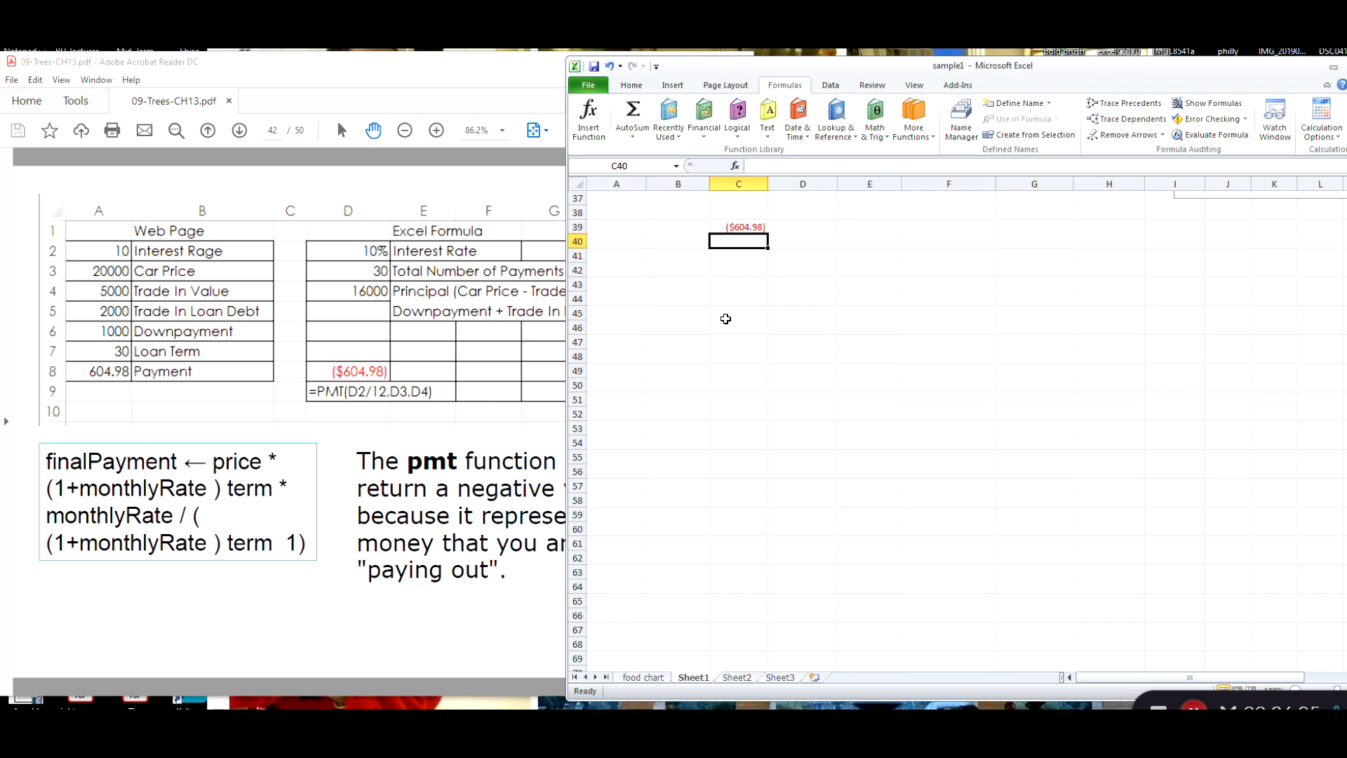
# Read the Acrobat Reader PDF's note on PMT's negative value, and return to Excel to review the formula in cell C39.
pyautogui.click(500, 593)
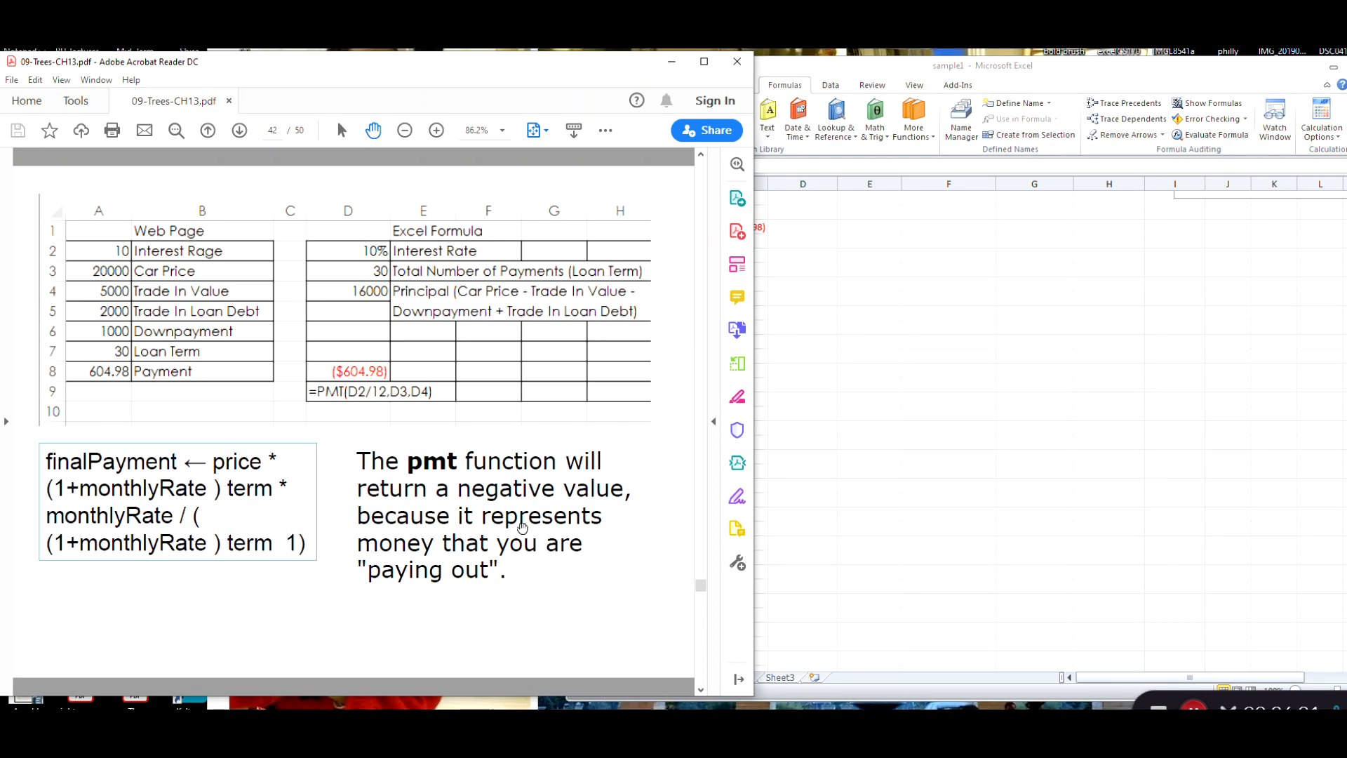
pyautogui.click(933, 303)
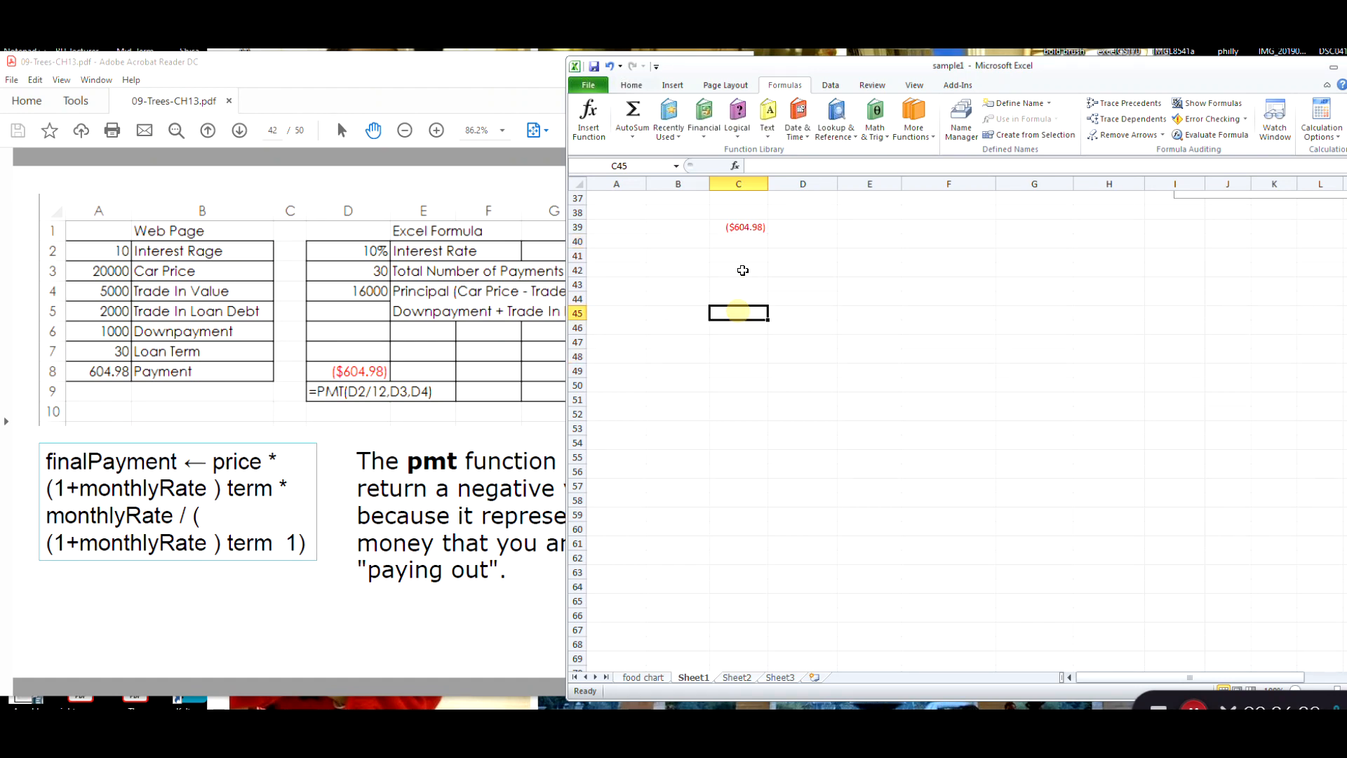
pyautogui.click(736, 228)
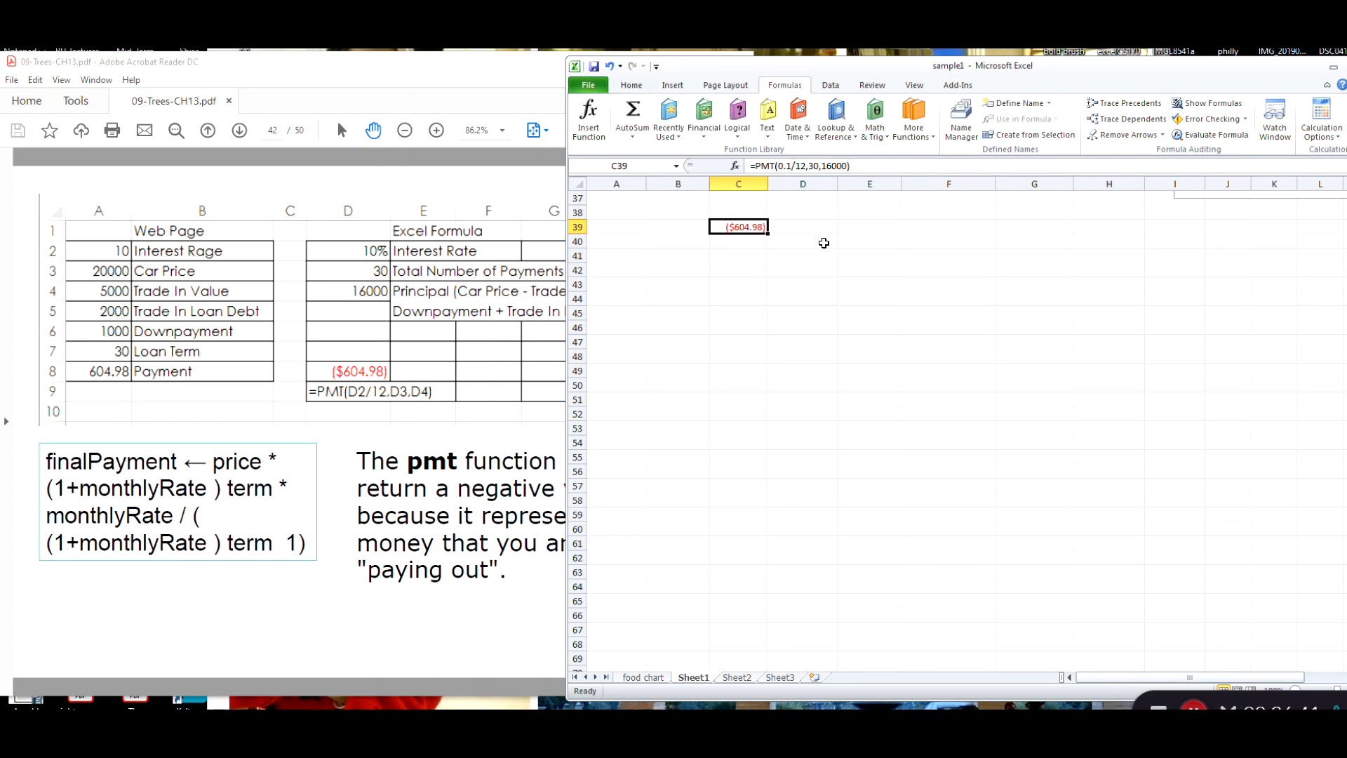
# Clear the contents of cell C39, removing the PMT formula from Sheet1.
pyautogui.rightClick(754, 232)
pyautogui.click(753, 231)
pyautogui.rightClick(751, 227)
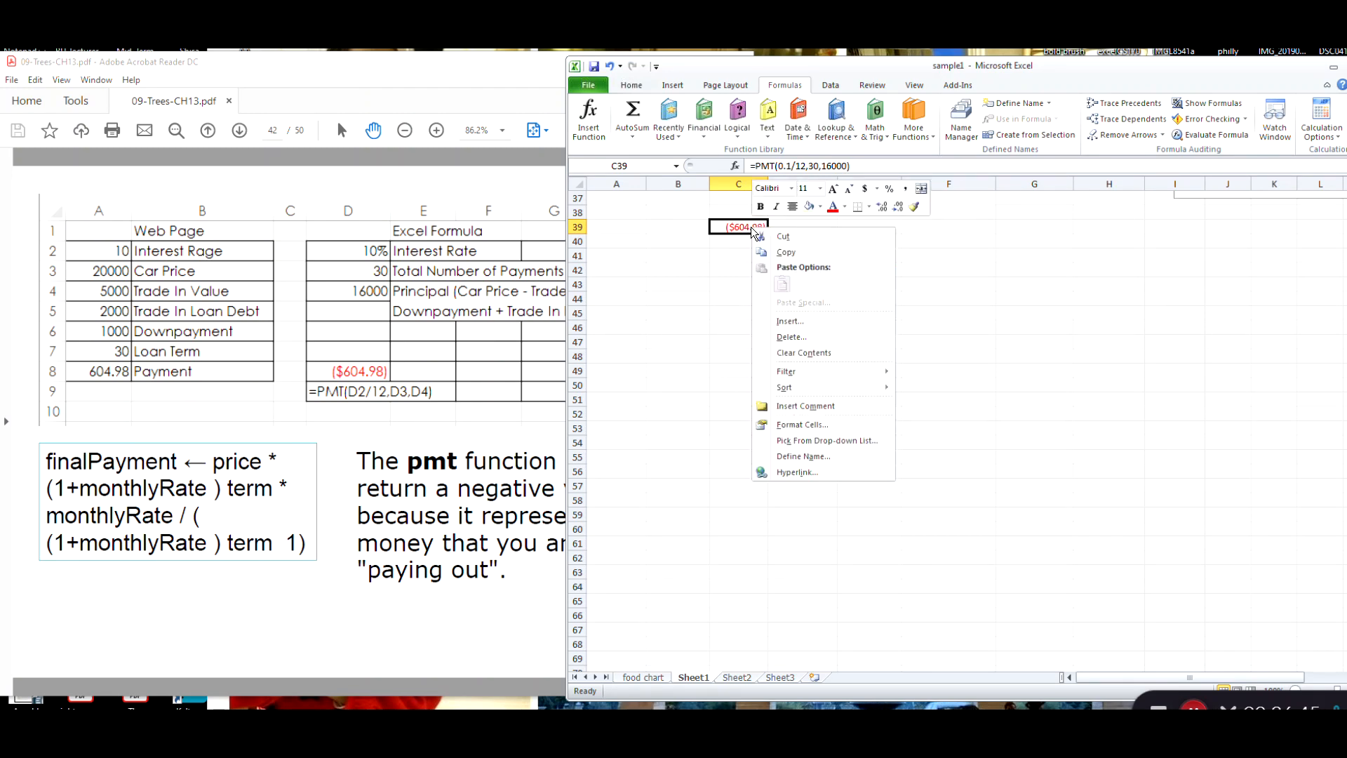
pyautogui.click(796, 354)
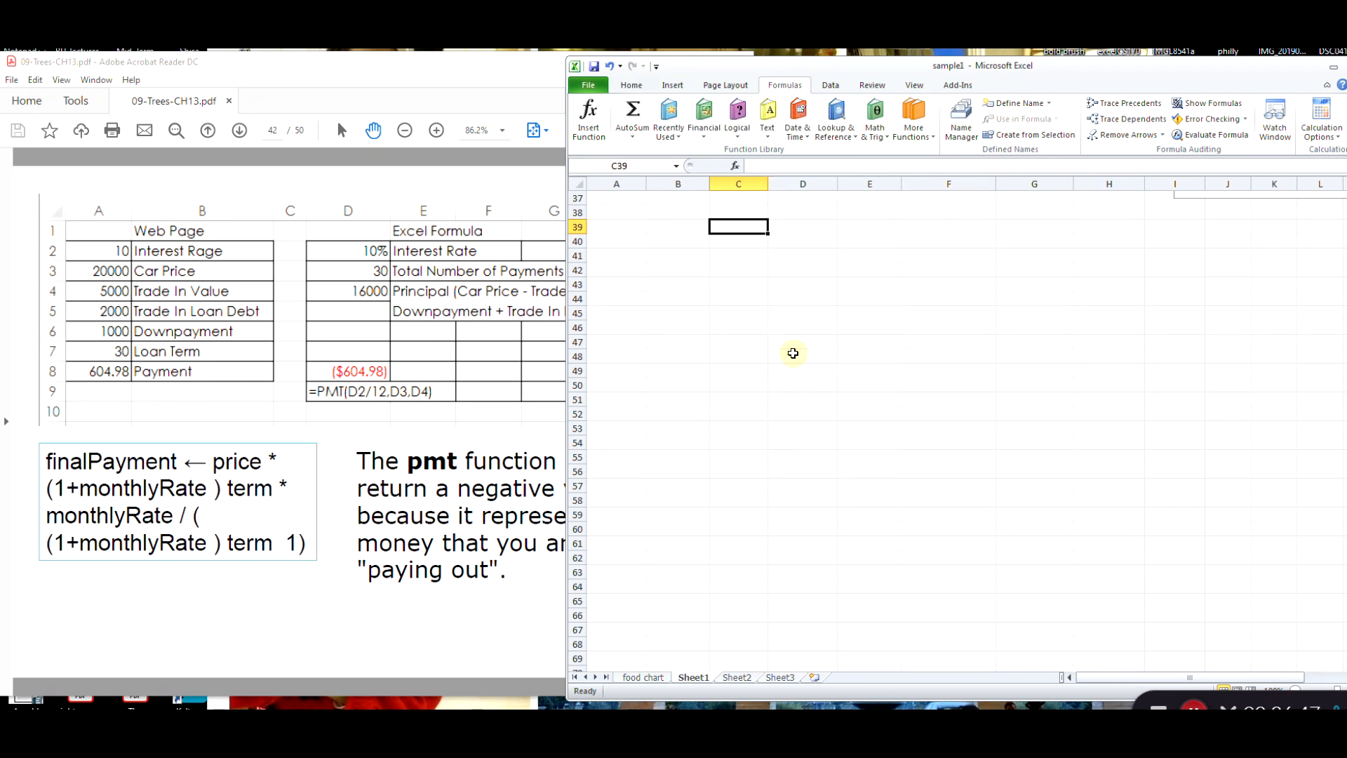
pyautogui.click(790, 353)
pyautogui.click(655, 366)
# Switch to the Acrobat Reader PDF and read through the Charts slides, from the Recommended Charts advice to the Second Quarter Home Gym Sales chart.
pyautogui.click(389, 429)
pyautogui.scroll(-3, 413, 421)
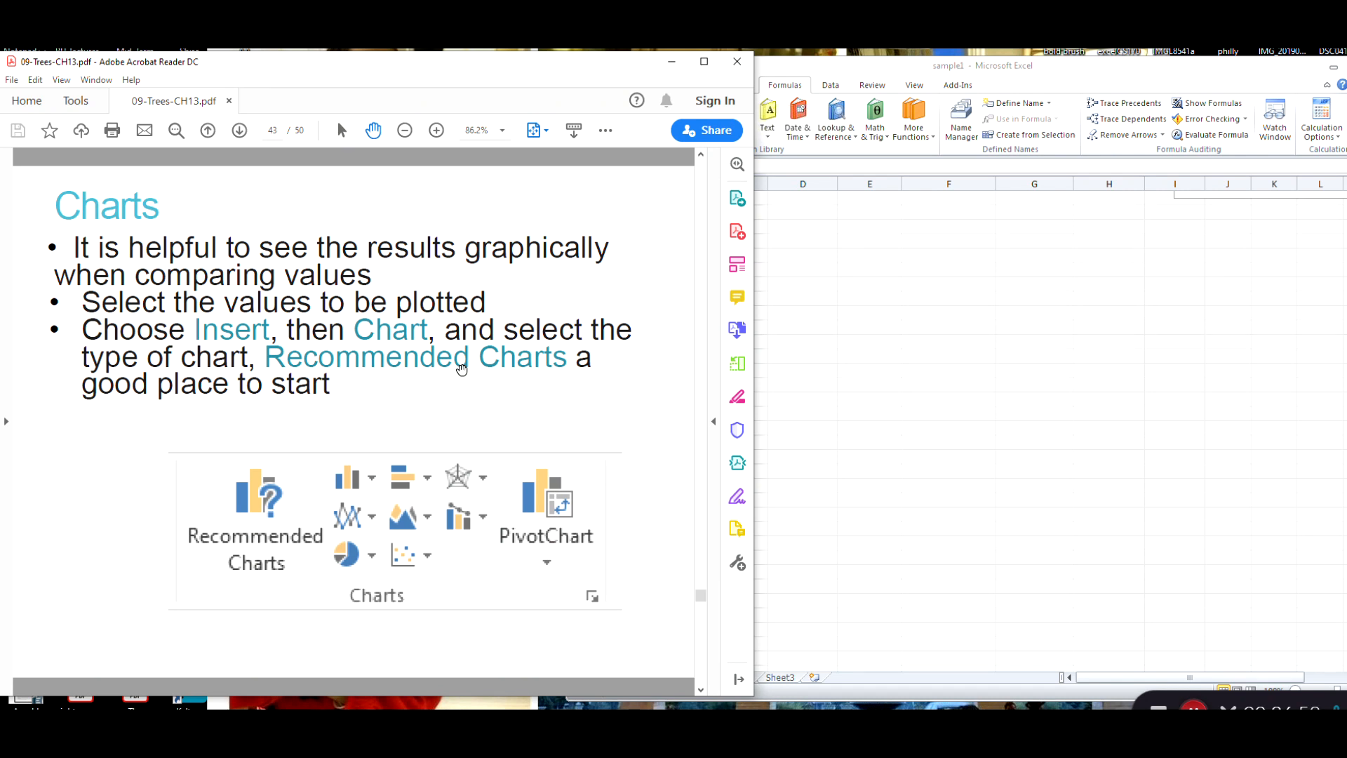
pyautogui.scroll(-1, 461, 370)
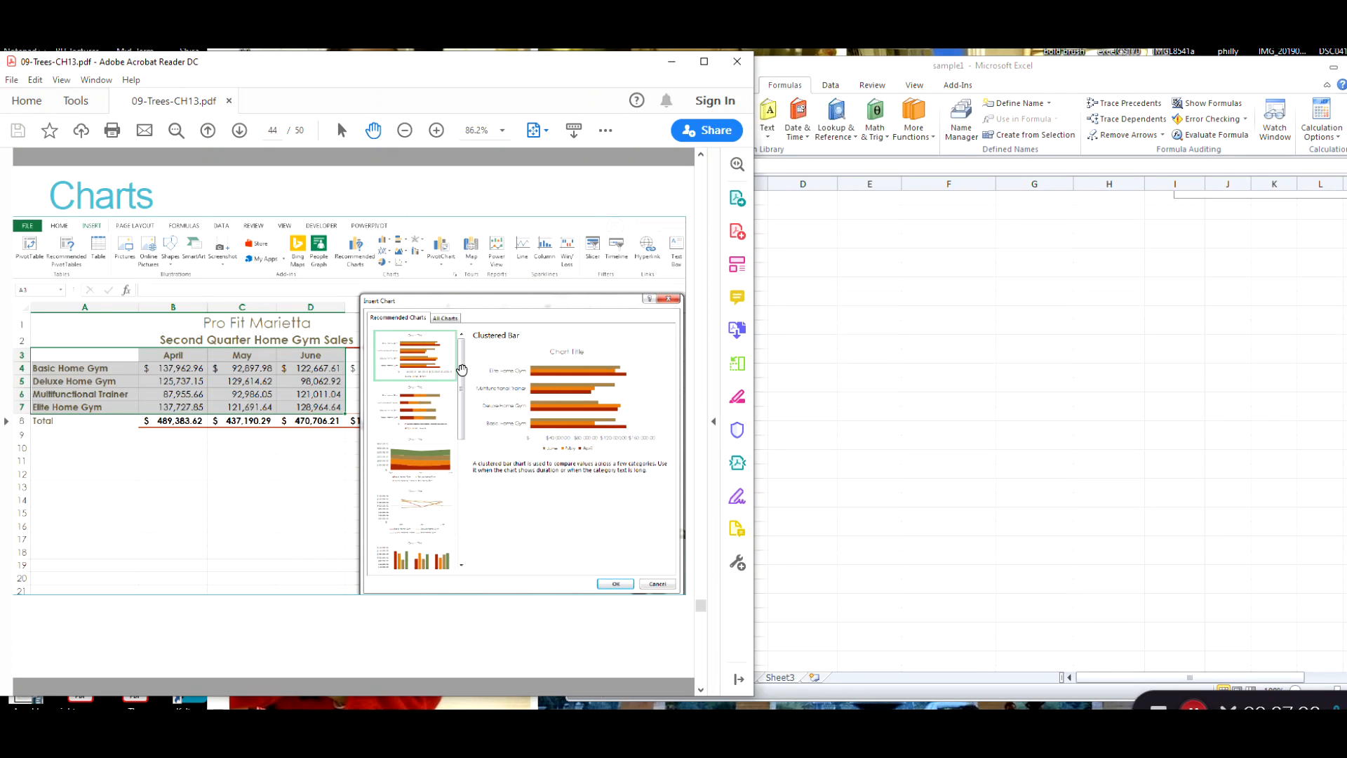
pyautogui.scroll(-1, 462, 370)
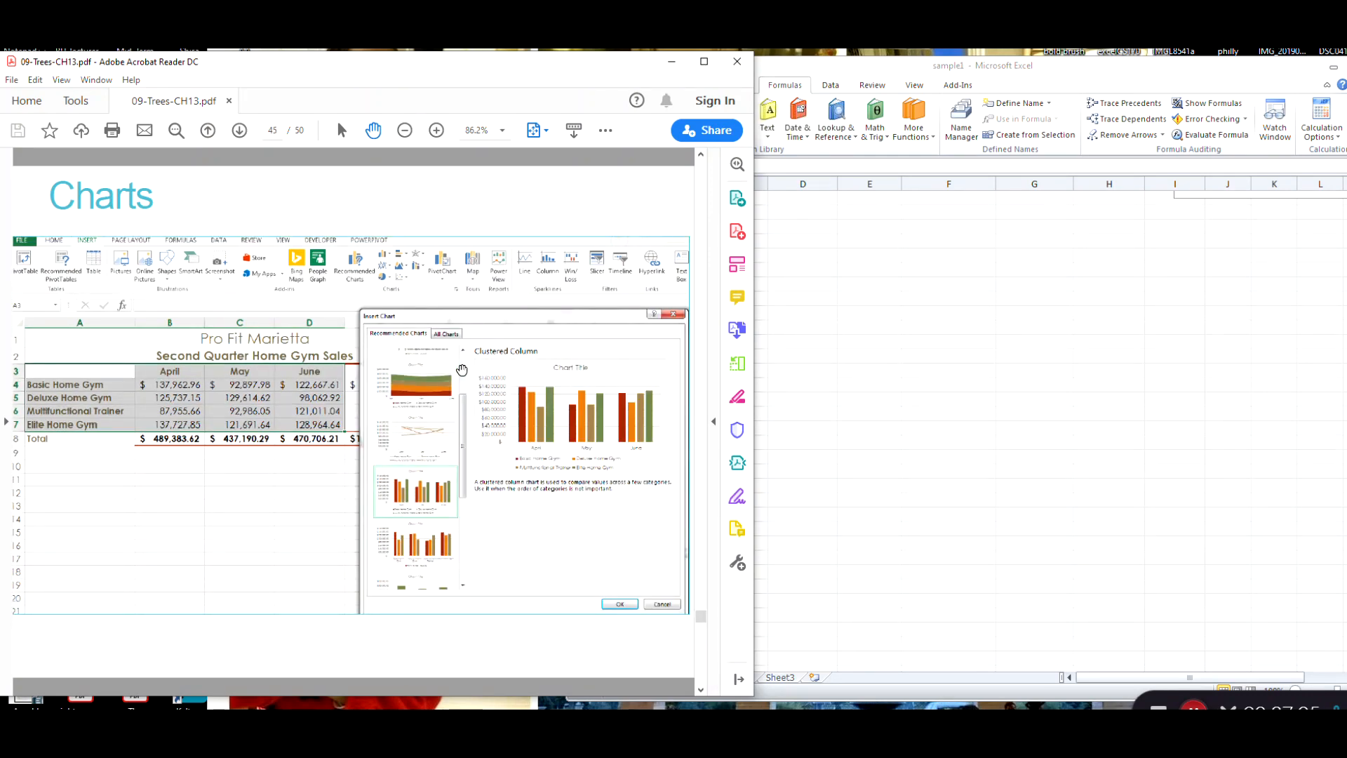
pyautogui.scroll(-1, 461, 370)
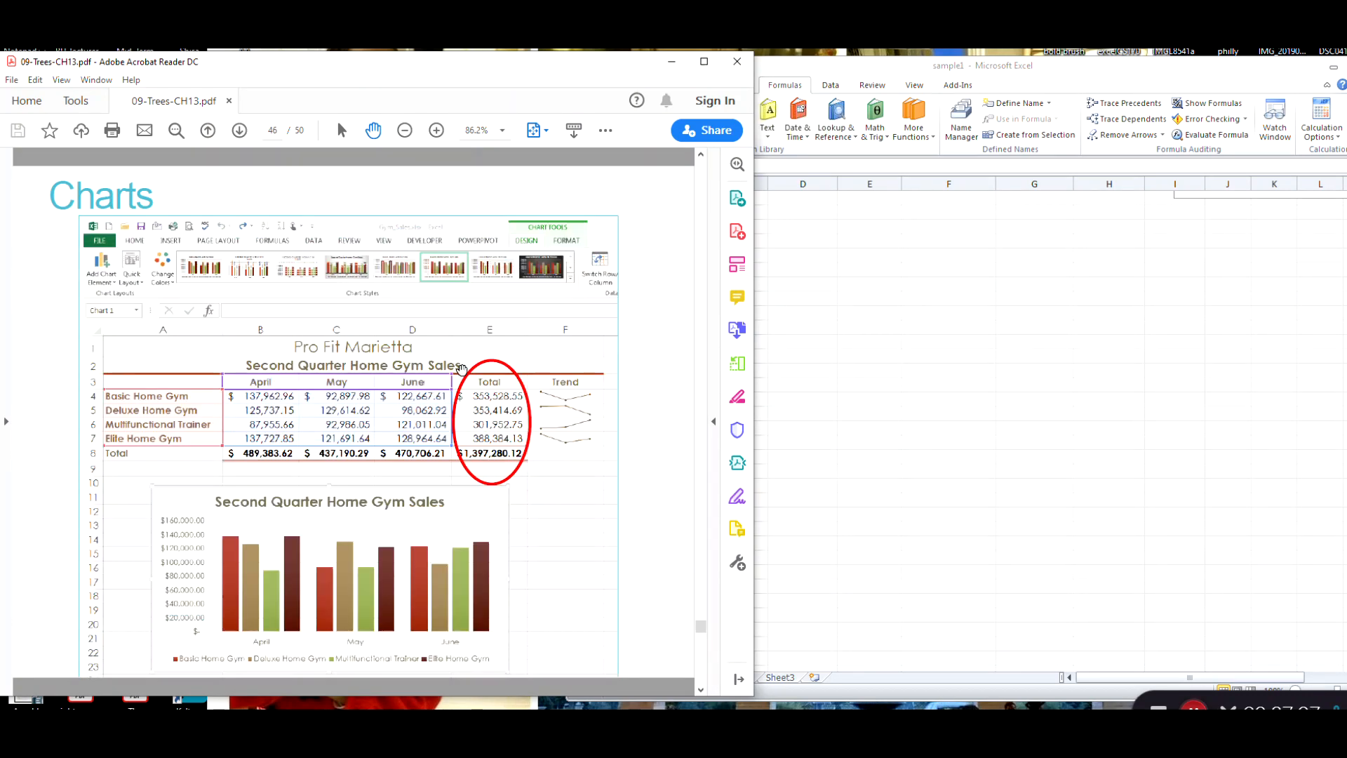